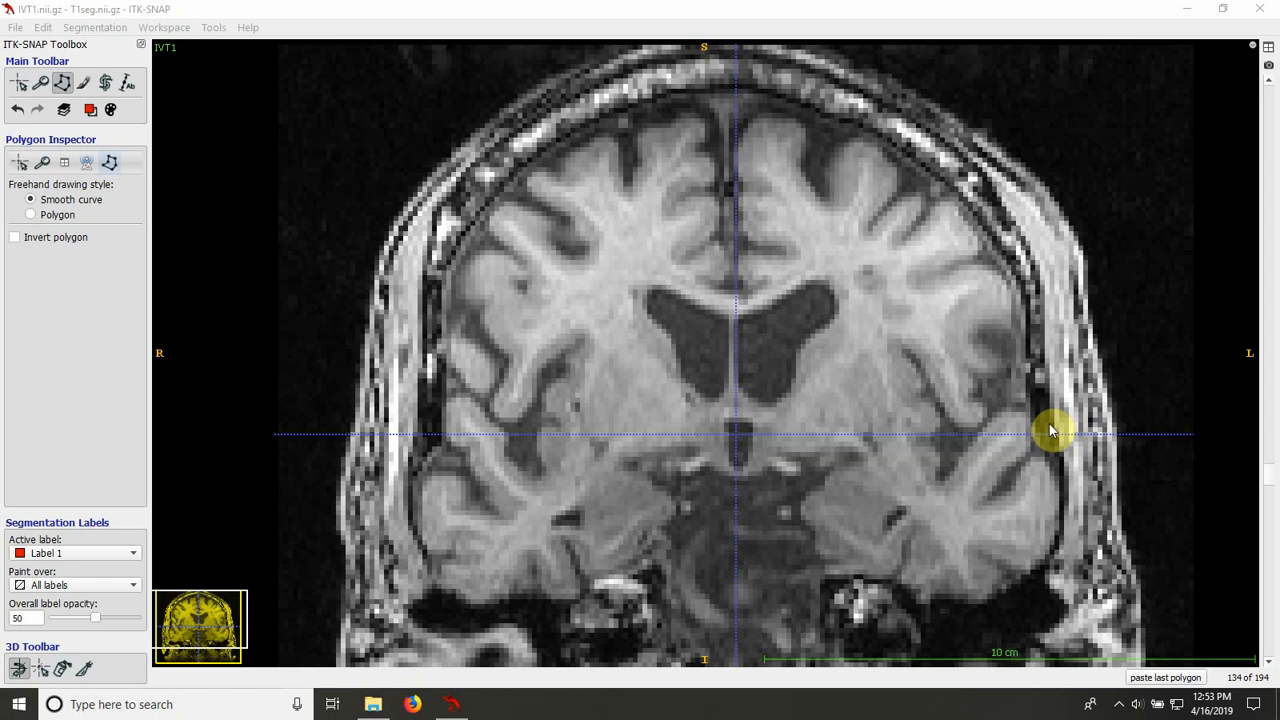
# Step: Trace the right hippocampus on coronal slice 124 as a closed smooth-curve polygon and fill it with Label 1
pyautogui.moveTo(1061, 410); pyautogui.dragTo(1061, 403, button='right')
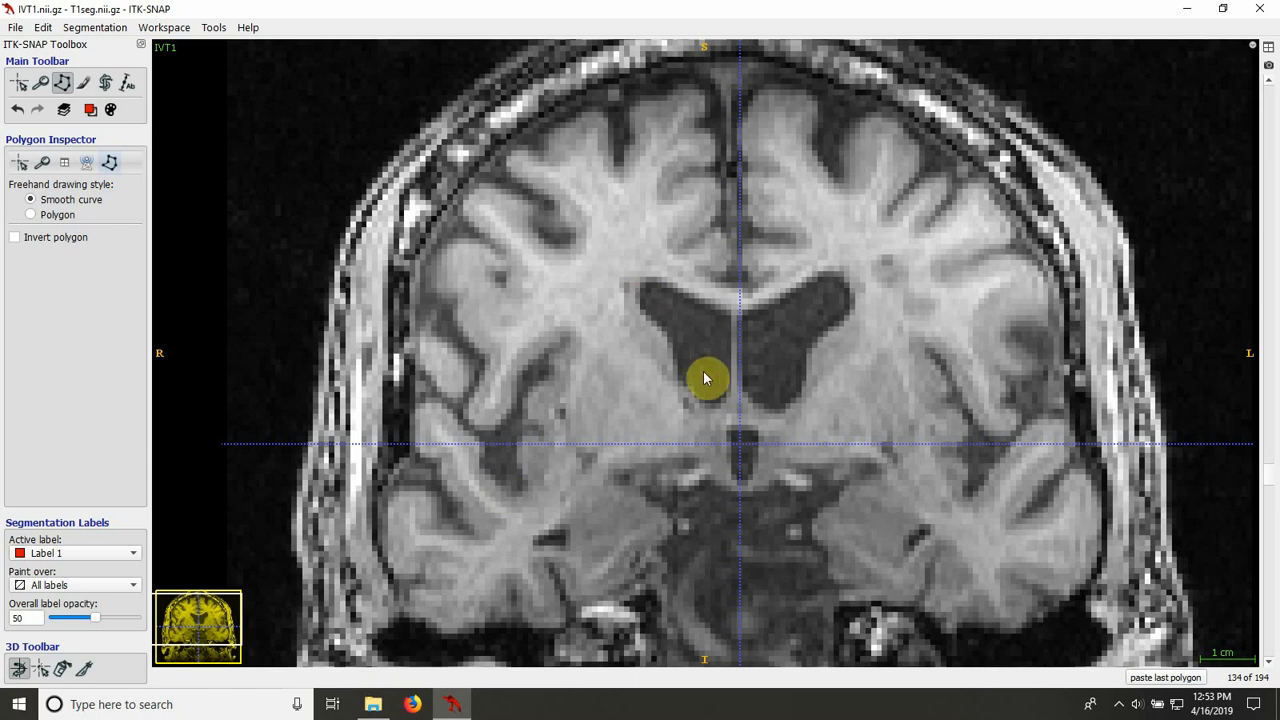
pyautogui.moveTo(709, 564); pyautogui.dragTo(700, 539, button='right')
pyautogui.moveTo(638, 570); pyautogui.dragTo(864, 255, button='middle')
pyautogui.moveTo(898, 332); pyautogui.dragTo(902, 456, button='right')
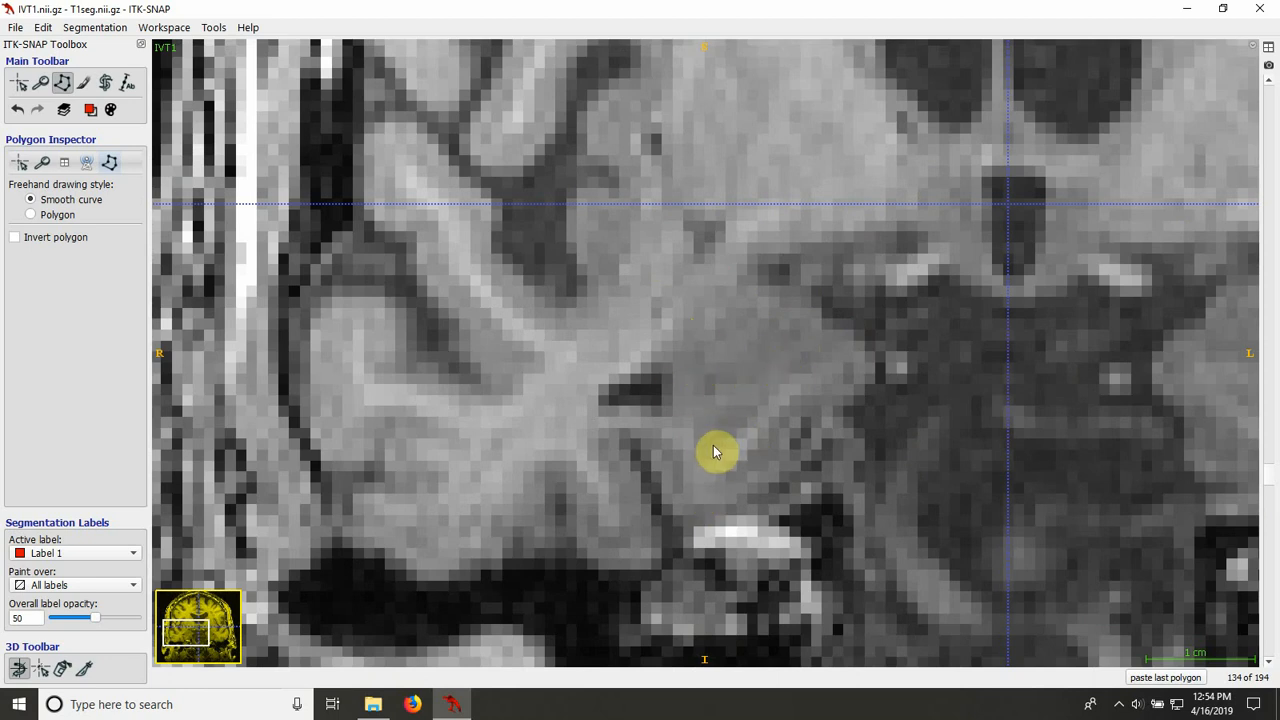
pyautogui.scroll(-3, 693, 520)
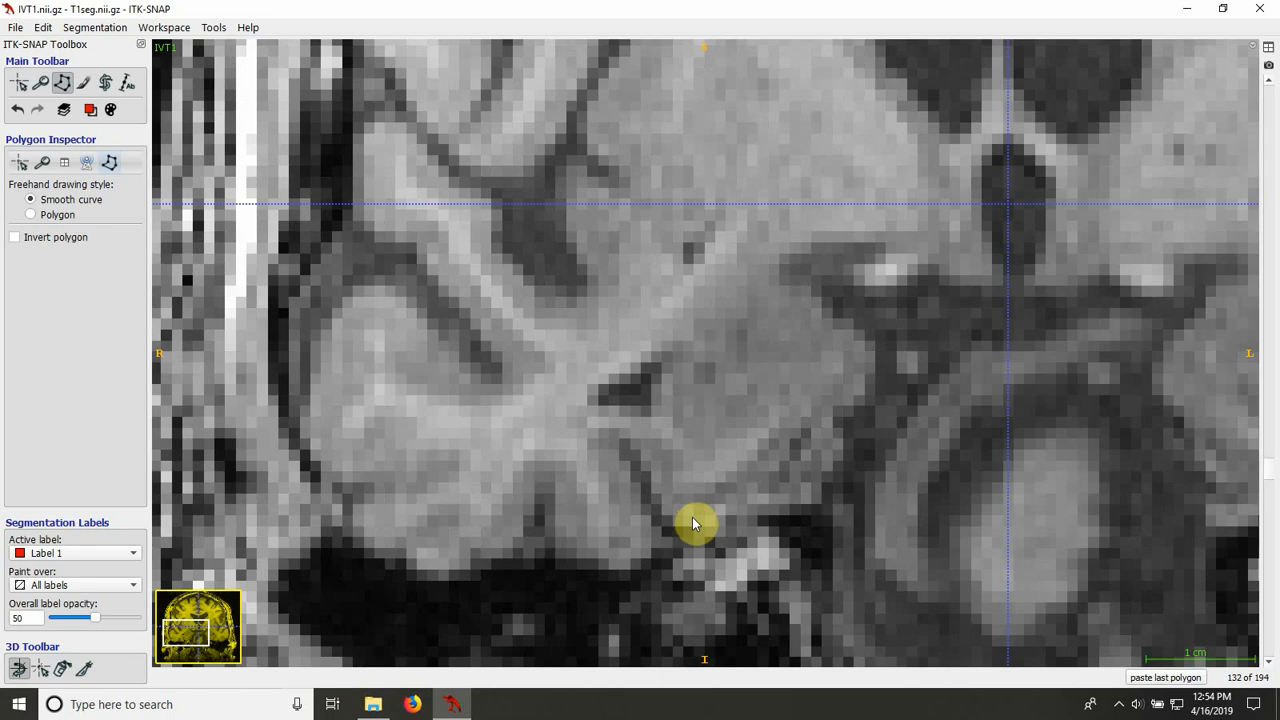
pyautogui.scroll(-5, 693, 520)
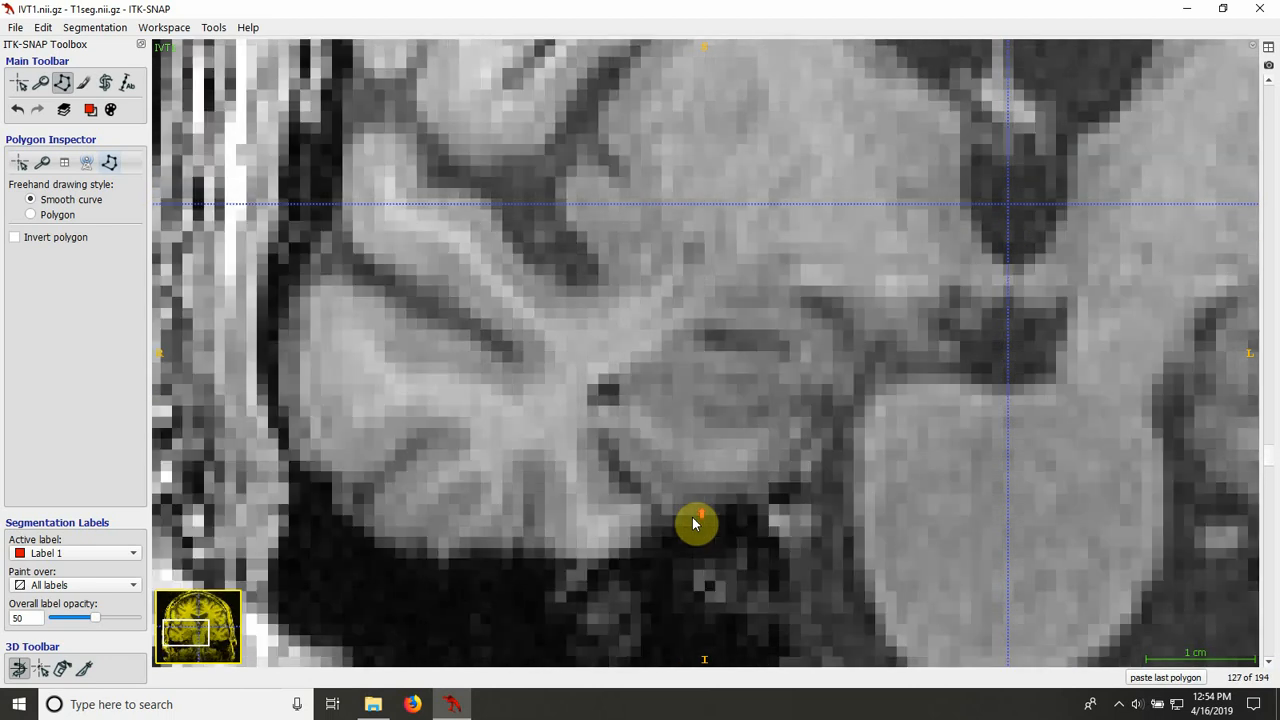
pyautogui.scroll(-2, 695, 522)
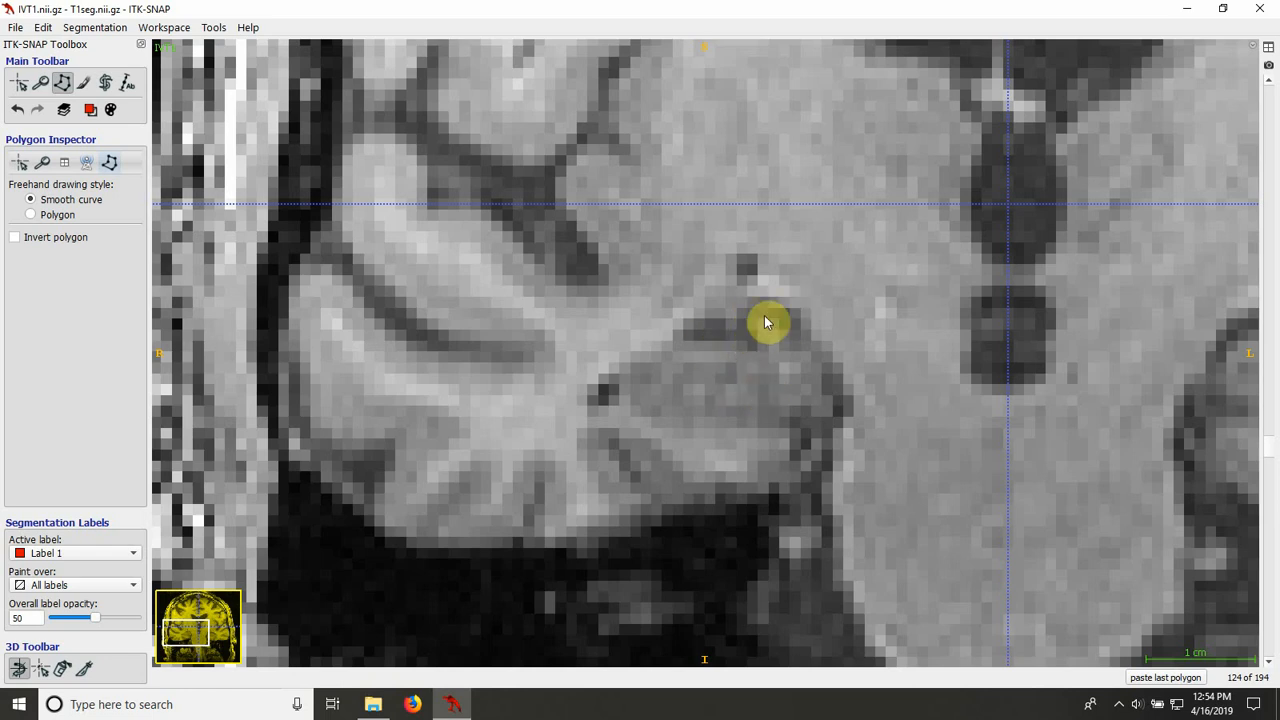
pyautogui.click(619, 395)
pyautogui.moveTo(689, 445); pyautogui.dragTo(751, 443)
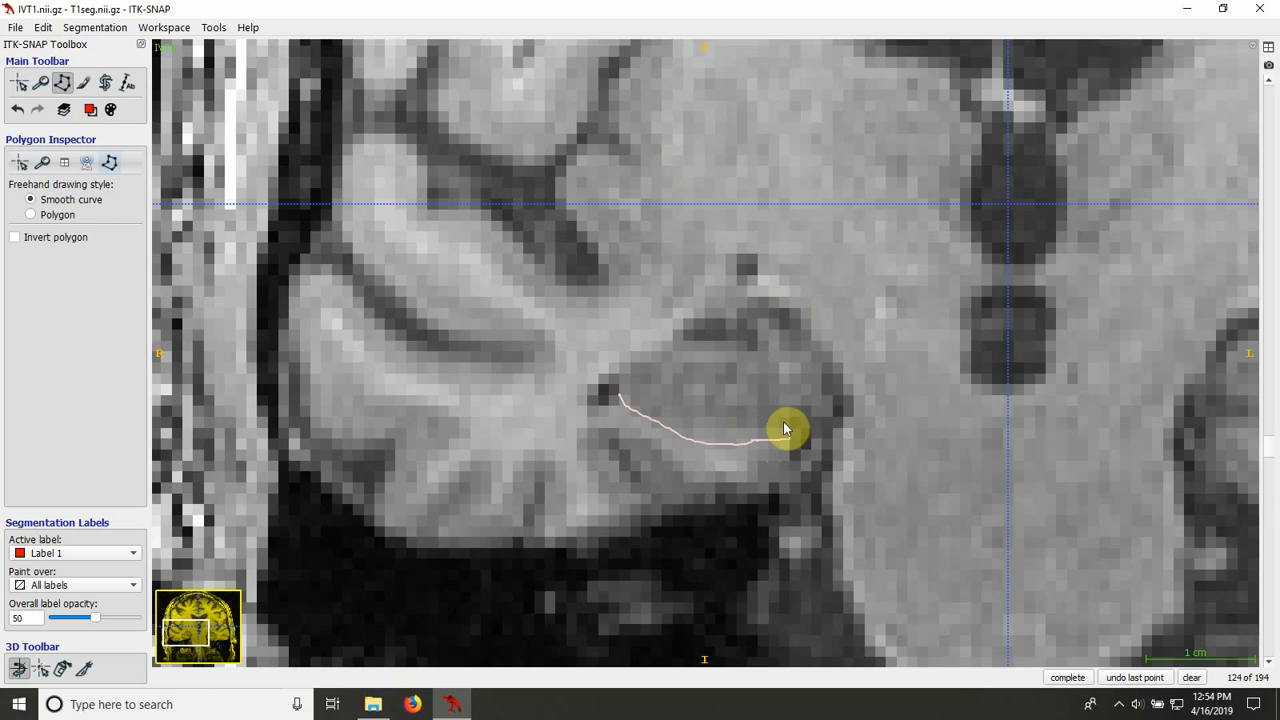
pyautogui.moveTo(784, 426); pyautogui.dragTo(811, 416)
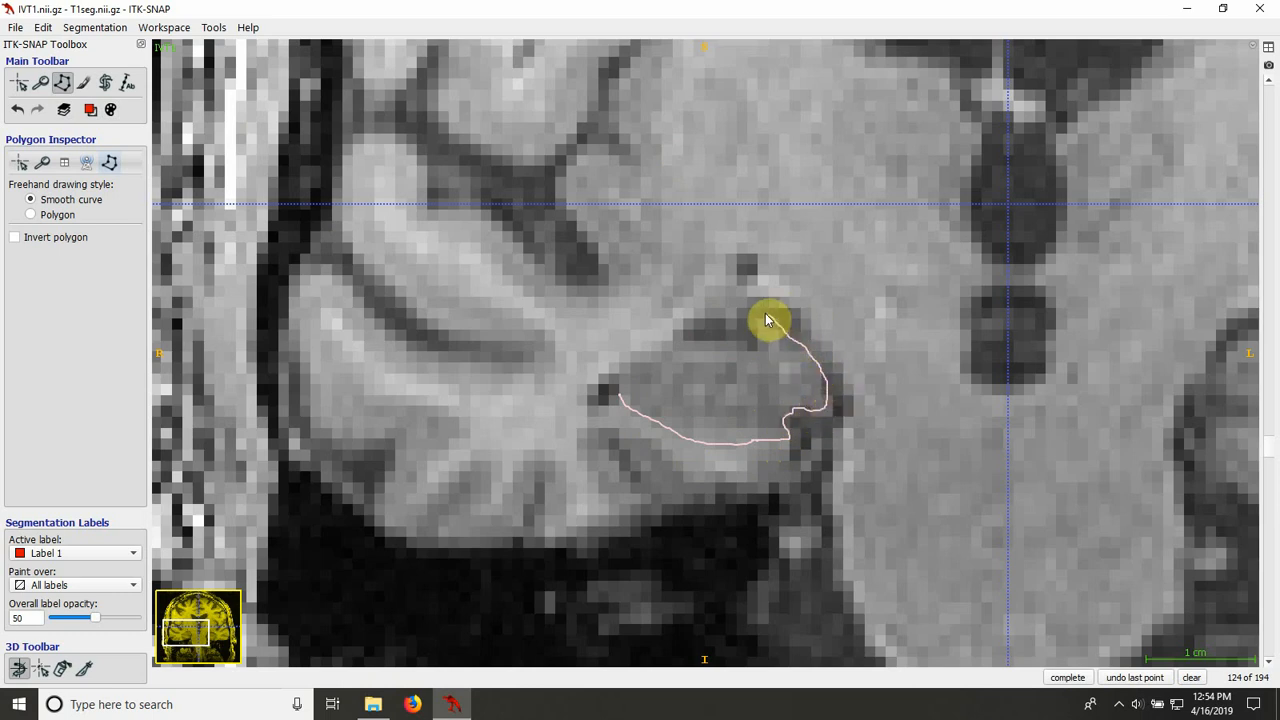
pyautogui.moveTo(767, 320)
pyautogui.mouseDown()
pyautogui.moveTo(766, 354)
pyautogui.moveTo(680, 343)
pyautogui.moveTo(634, 363)
pyautogui.moveTo(620, 395)
pyautogui.mouseUp()
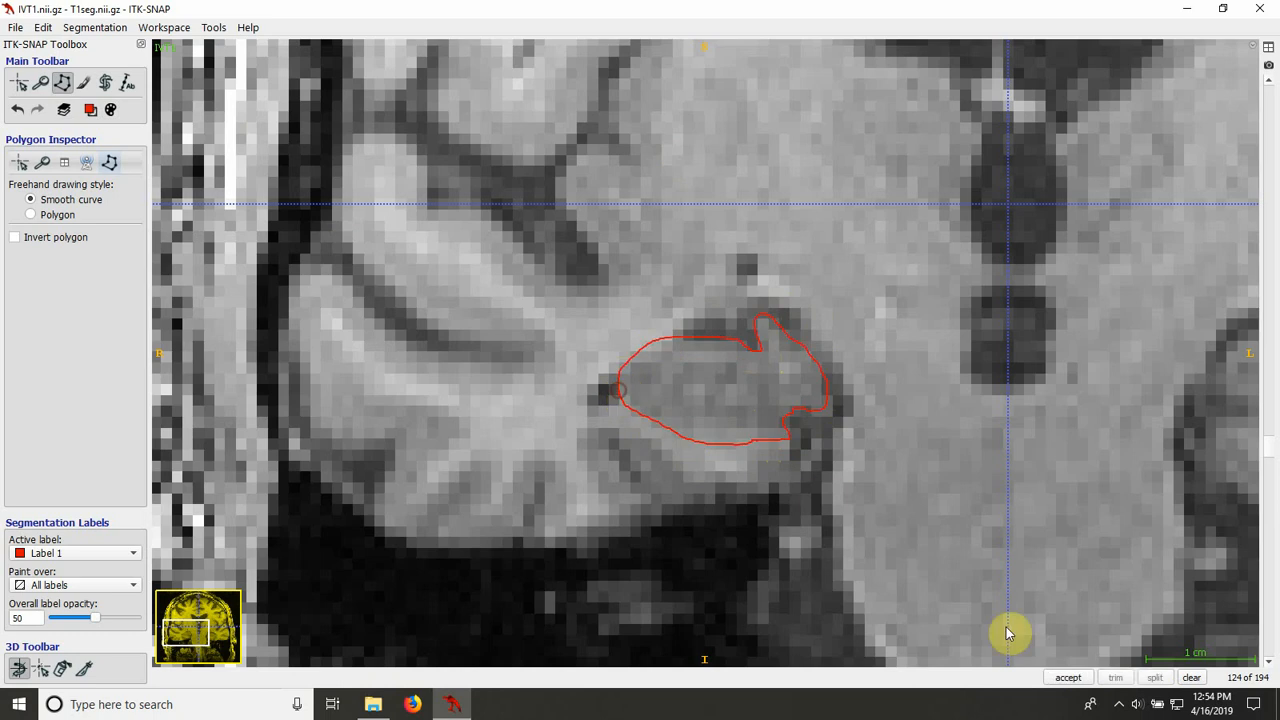
pyautogui.click(1067, 678)
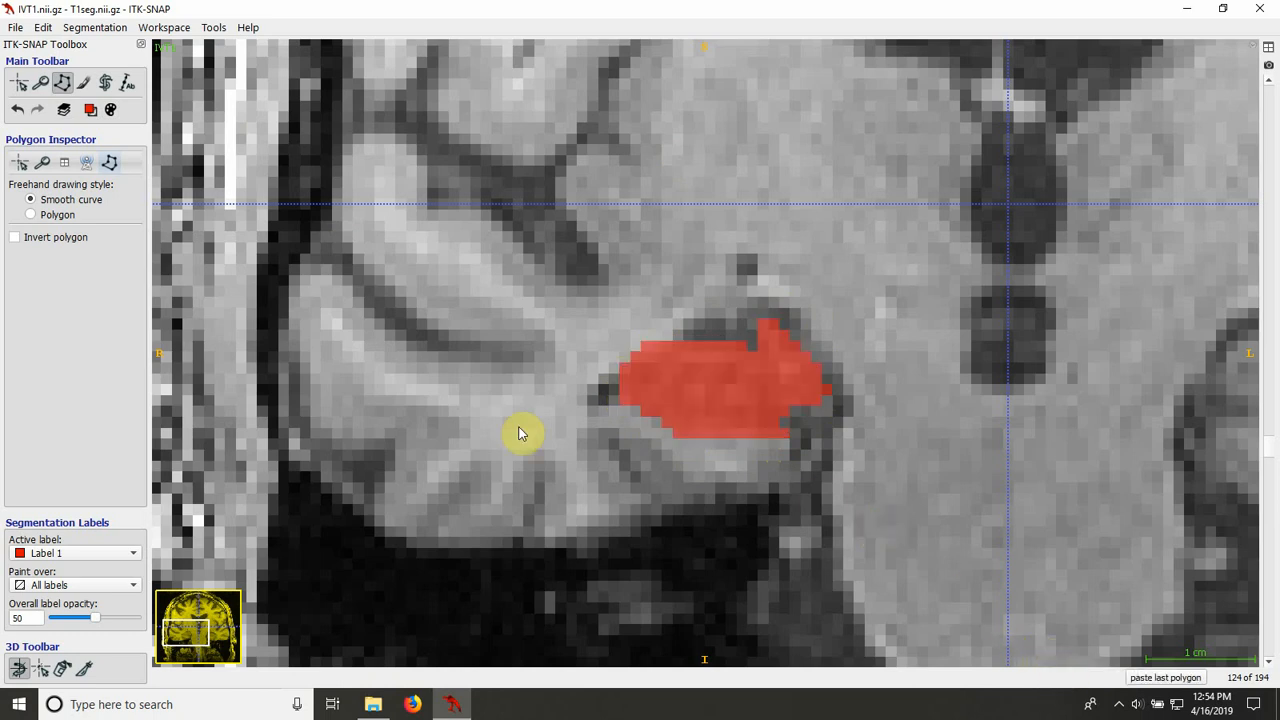
# Step: Erase the stray label voxel at the medial edge on slice 124 with the Paintbrush, and compare the underlying anatomy with the label hidden
pyautogui.click(83, 82)
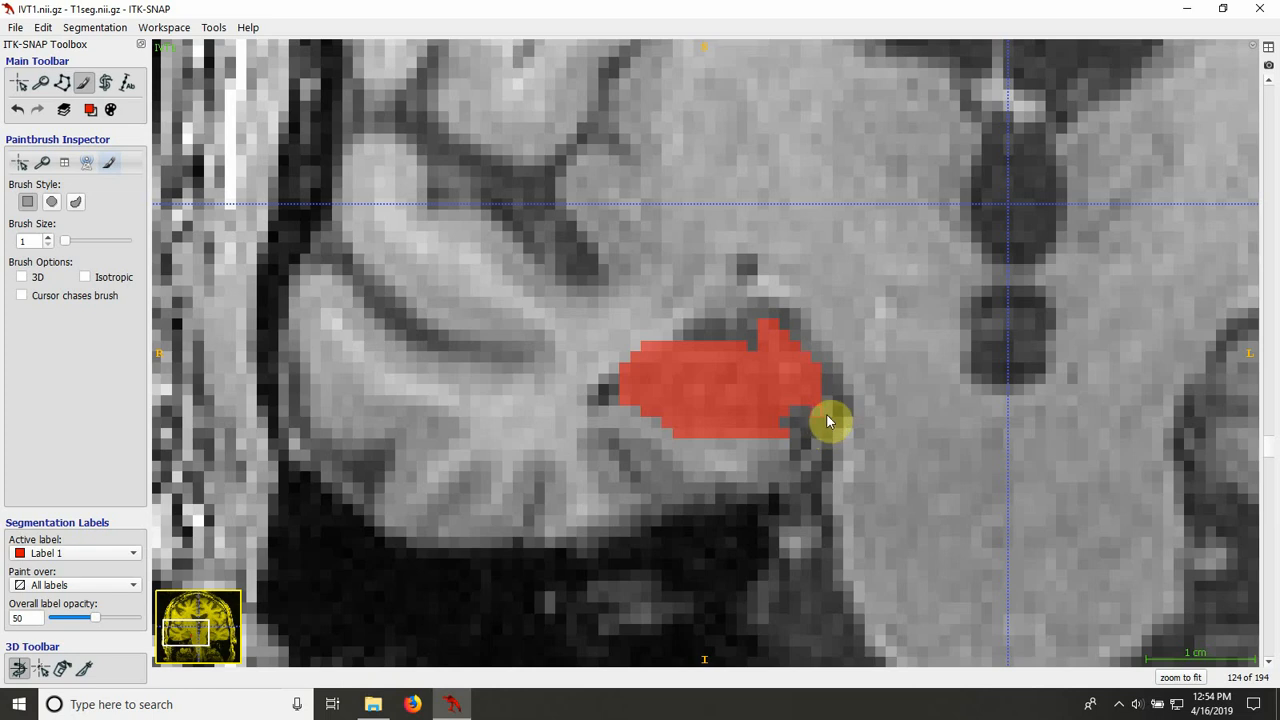
pyautogui.press('s')
pyautogui.press('s')
pyautogui.scroll(-2, 862, 438)
pyautogui.press('s')
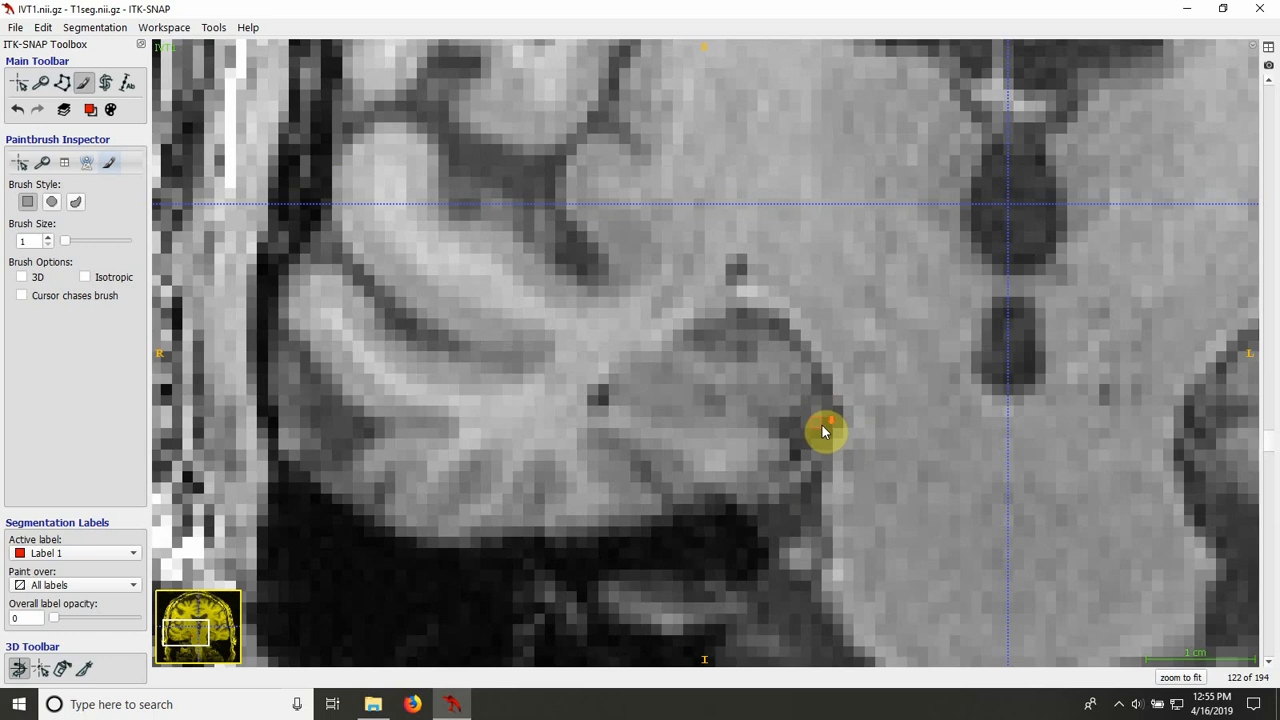
pyautogui.scroll(1, 822, 430)
pyautogui.press('s')
pyautogui.scroll(1, 822, 430)
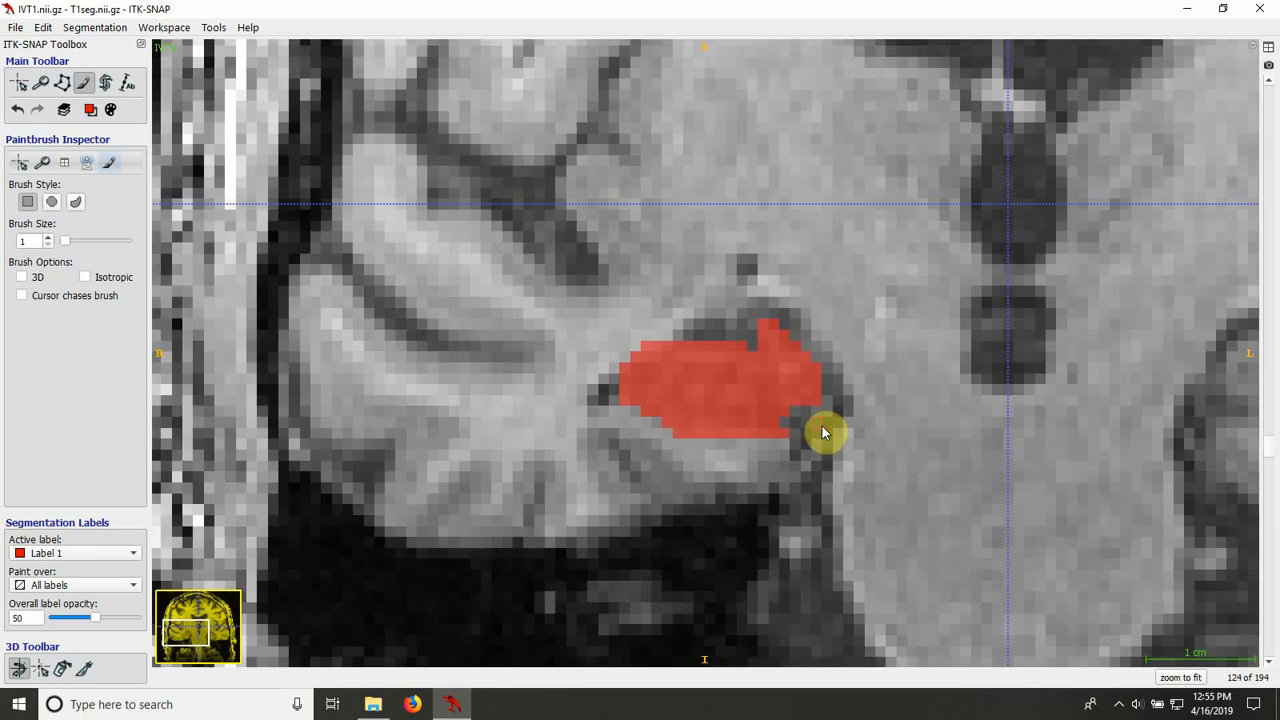
# Step: Go to coronal slice 125 and activate Polygon mode for drawing
pyautogui.scroll(1, 825, 472)
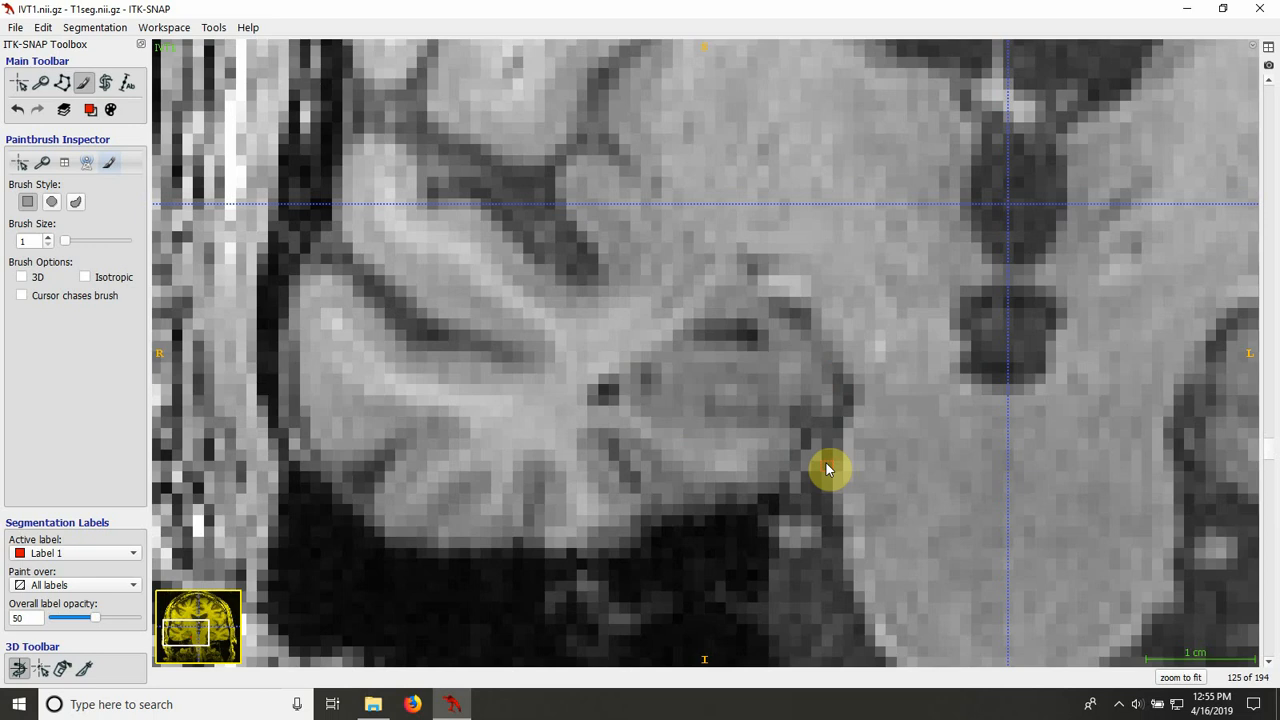
pyautogui.click(63, 84)
pyautogui.click(741, 321)
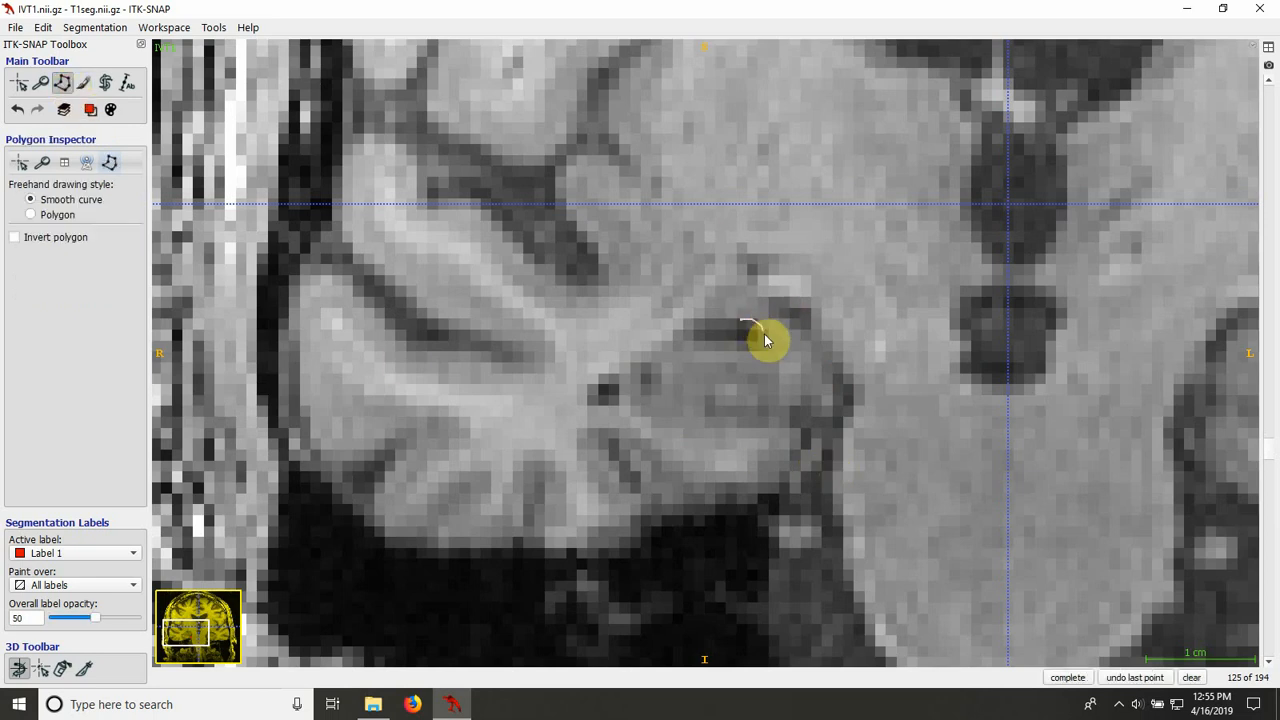
pyautogui.moveTo(785, 325); pyautogui.dragTo(771, 309)
pyautogui.click(1191, 677)
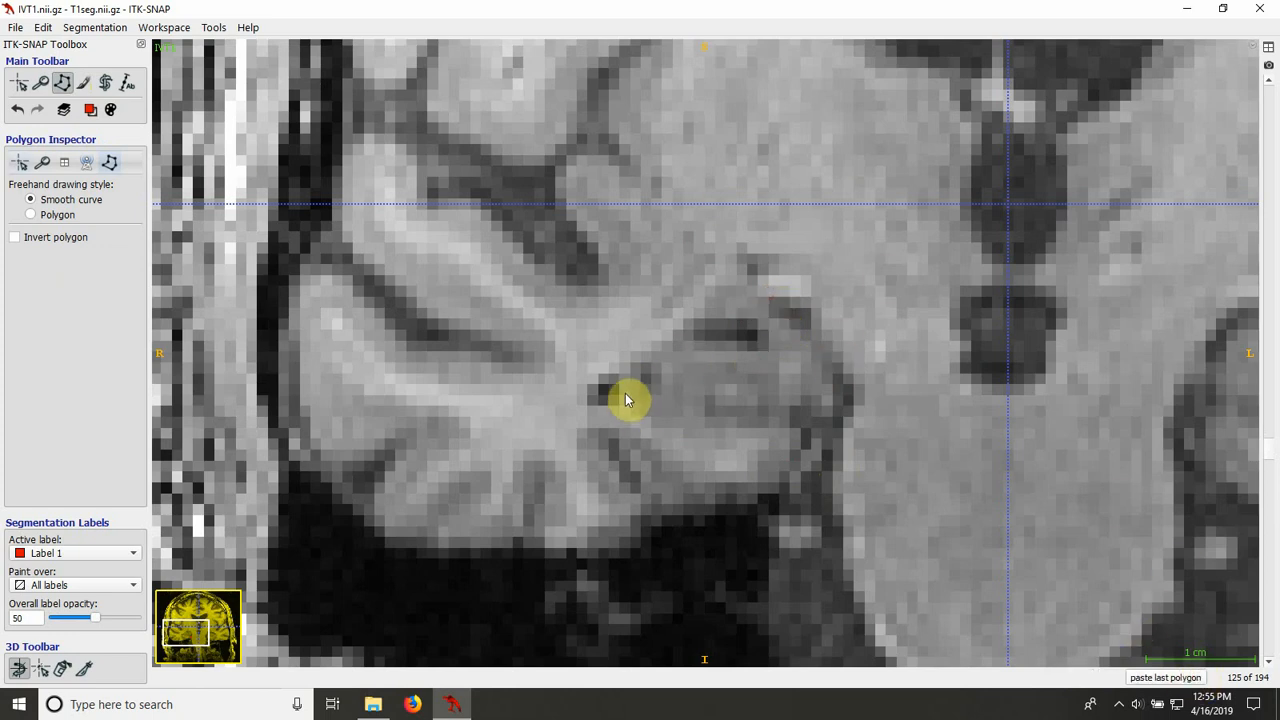
# Step: Outline the right hippocampus on slice 125, fill it with Label 1, and trim its upper lateral corner with the Paintbrush
pyautogui.moveTo(624, 396); pyautogui.dragTo(624, 385)
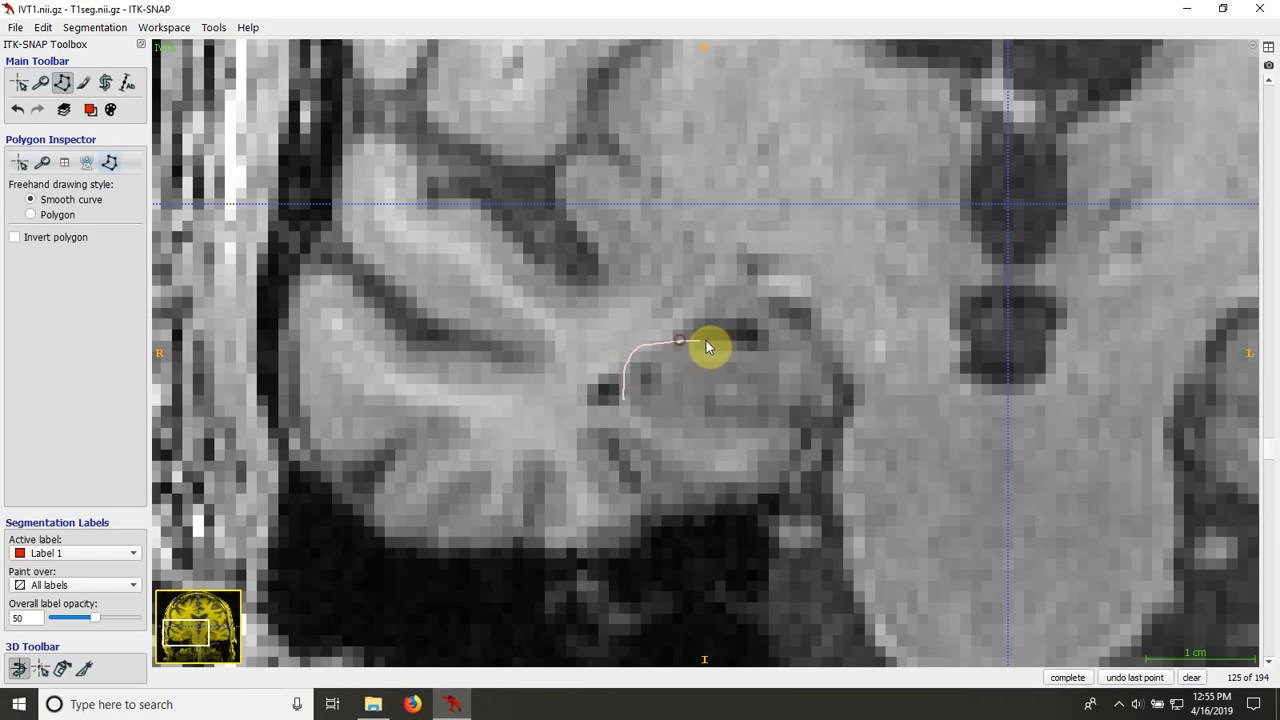
pyautogui.moveTo(734, 345)
pyautogui.mouseDown()
pyautogui.moveTo(773, 347)
pyautogui.moveTo(763, 328)
pyautogui.moveTo(787, 318)
pyautogui.mouseUp()
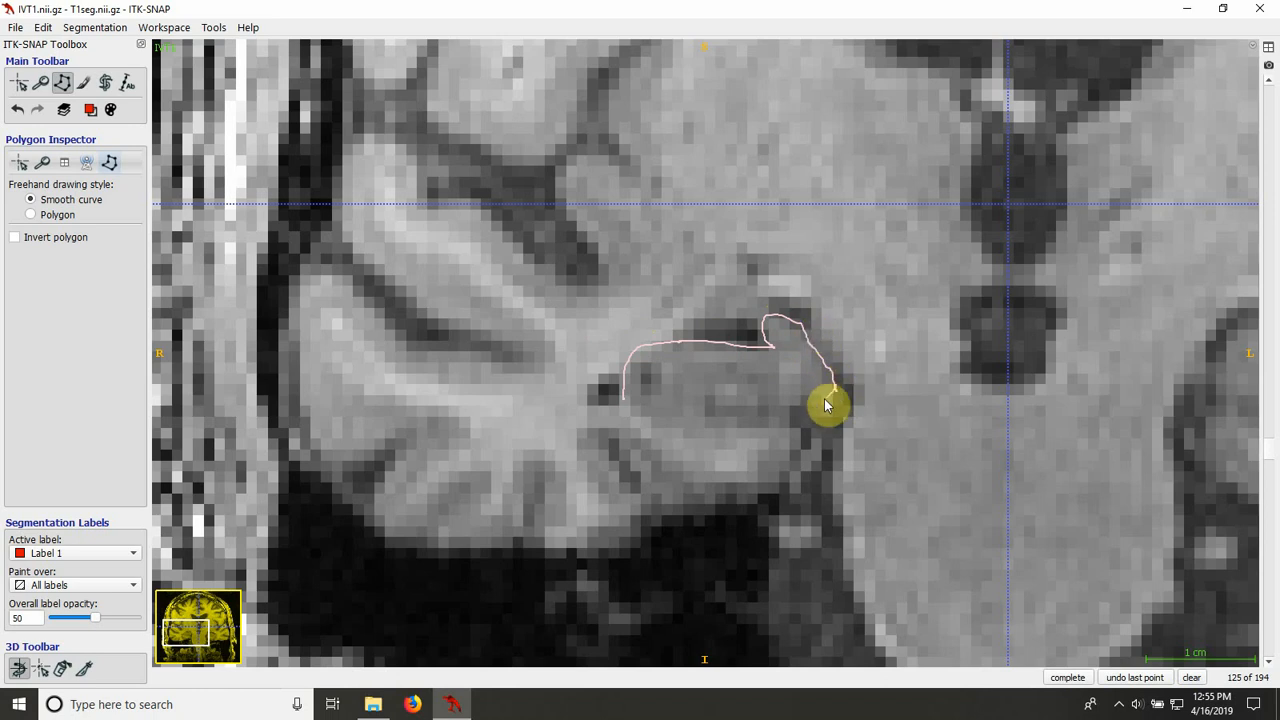
pyautogui.moveTo(826, 405)
pyautogui.mouseDown()
pyautogui.moveTo(797, 414)
pyautogui.moveTo(803, 449)
pyautogui.moveTo(774, 446)
pyautogui.mouseUp()
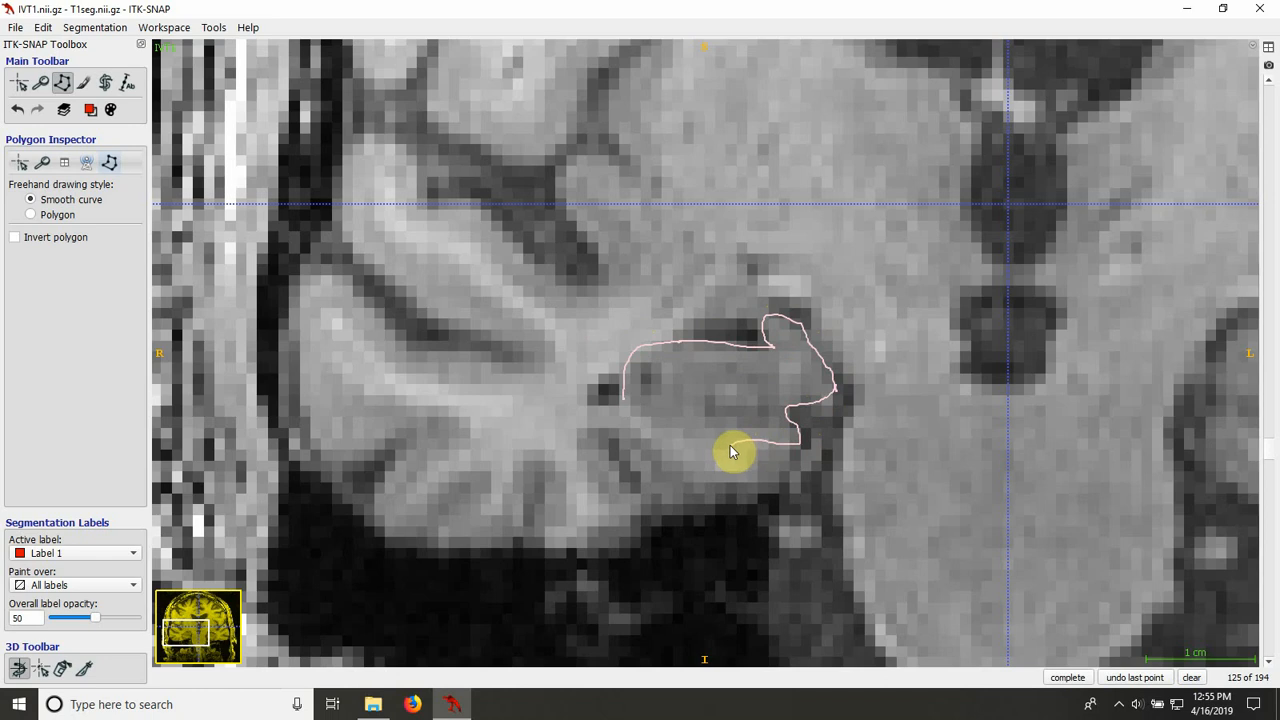
pyautogui.moveTo(673, 440); pyautogui.dragTo(624, 400)
pyautogui.click(1067, 678)
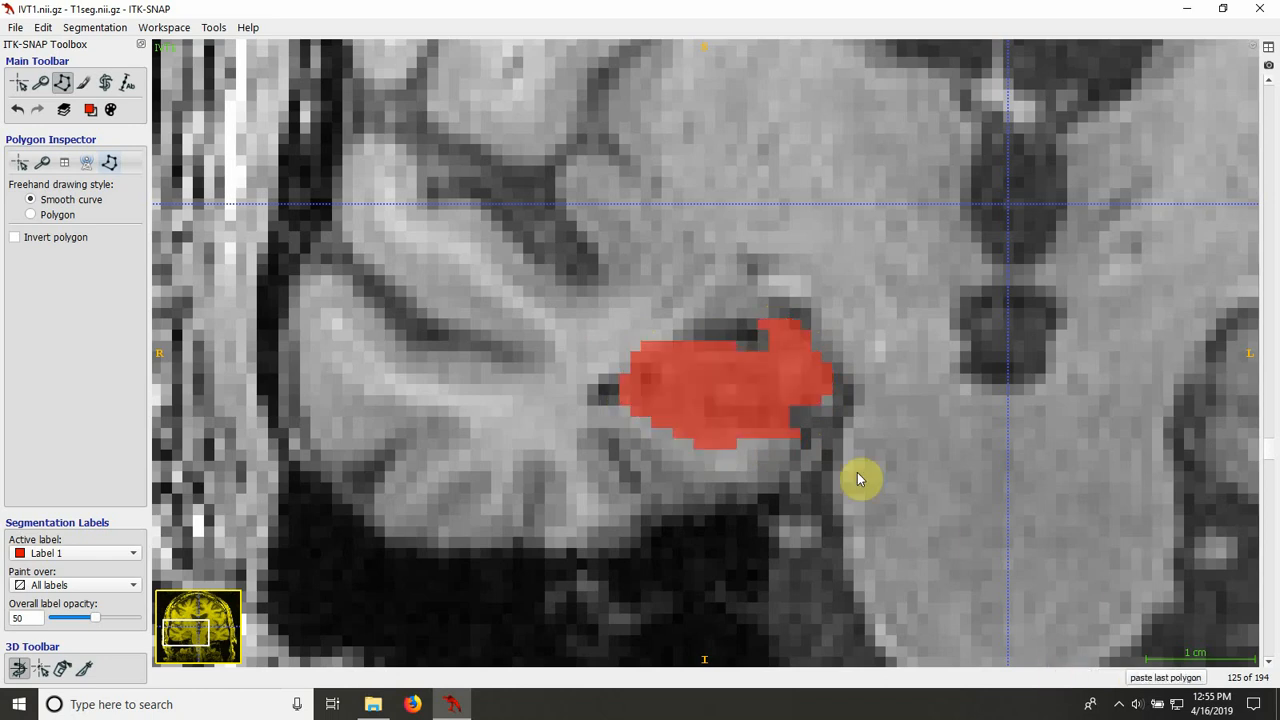
pyautogui.click(83, 83)
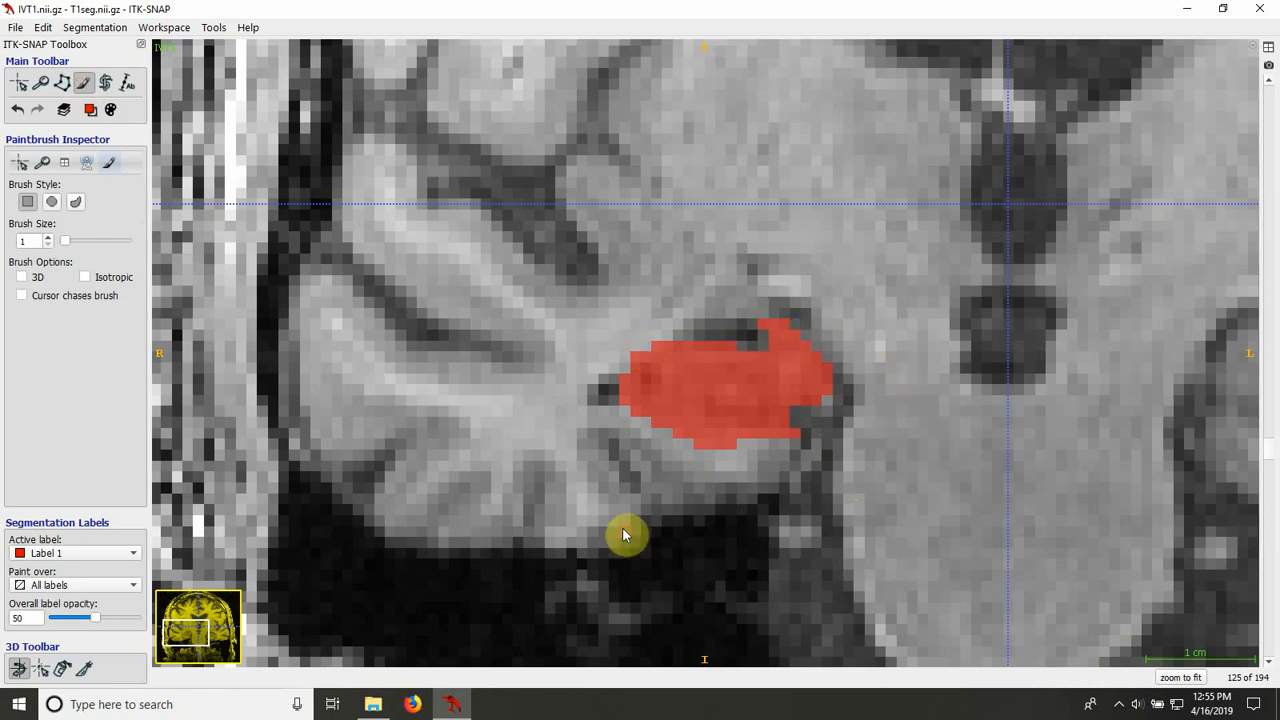
# Step: Outline the right hippocampus on slice 126 with a smooth-curve polygon and fill it with Label 1
pyautogui.scroll(-1, 622, 530)
pyautogui.scroll(2, 622, 530)
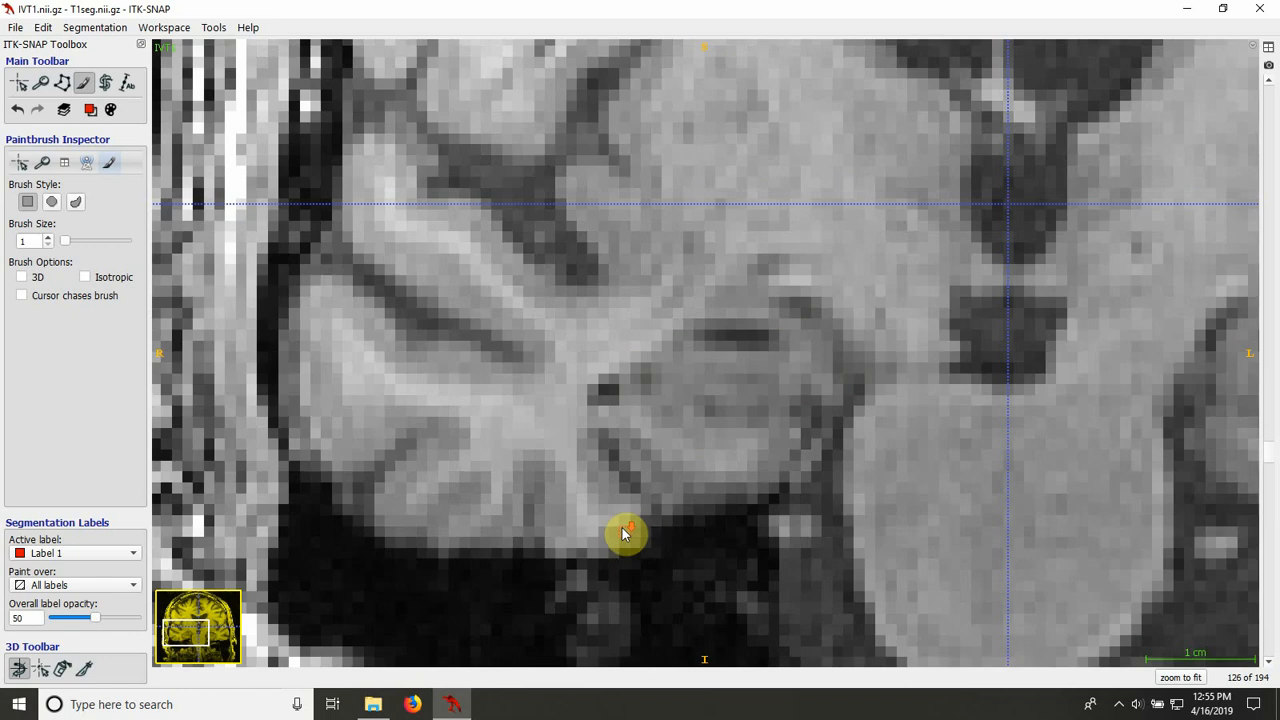
pyautogui.click(62, 83)
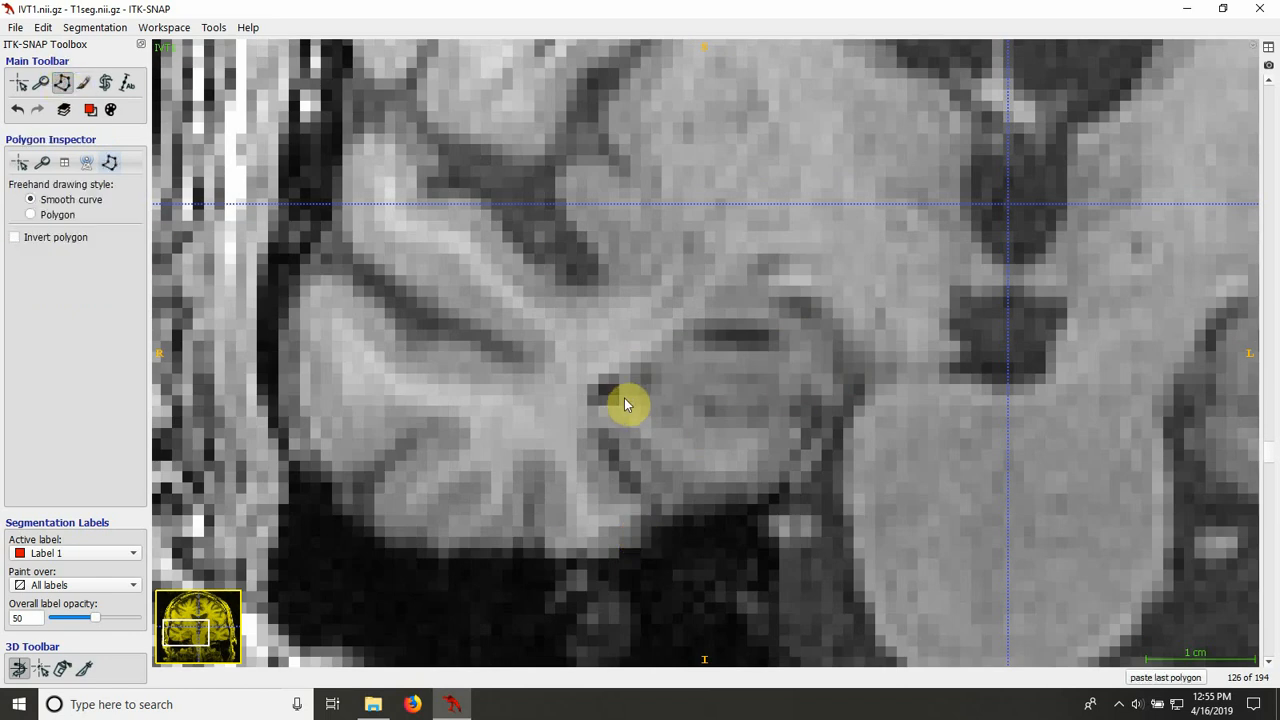
pyautogui.click(621, 391)
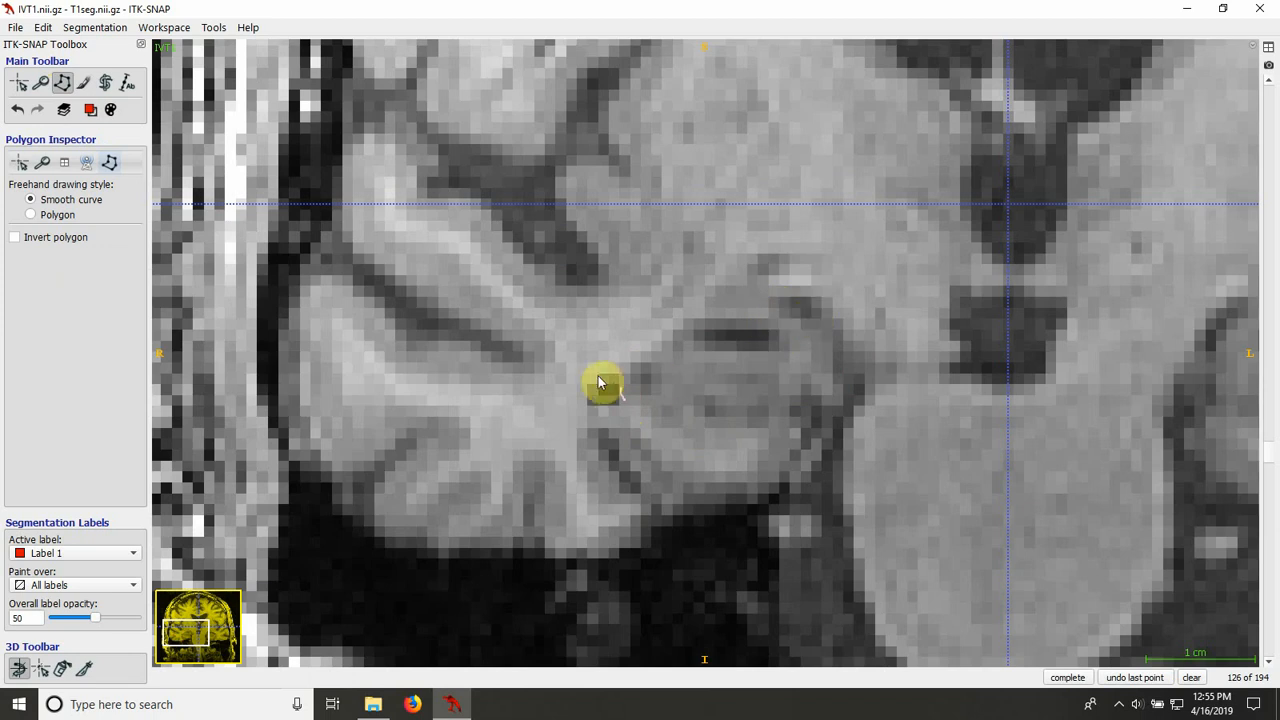
pyautogui.moveTo(622, 388)
pyautogui.mouseDown()
pyautogui.moveTo(631, 369)
pyautogui.moveTo(754, 357)
pyautogui.moveTo(780, 342)
pyautogui.moveTo(777, 323)
pyautogui.moveTo(811, 323)
pyautogui.moveTo(831, 350)
pyautogui.mouseUp()
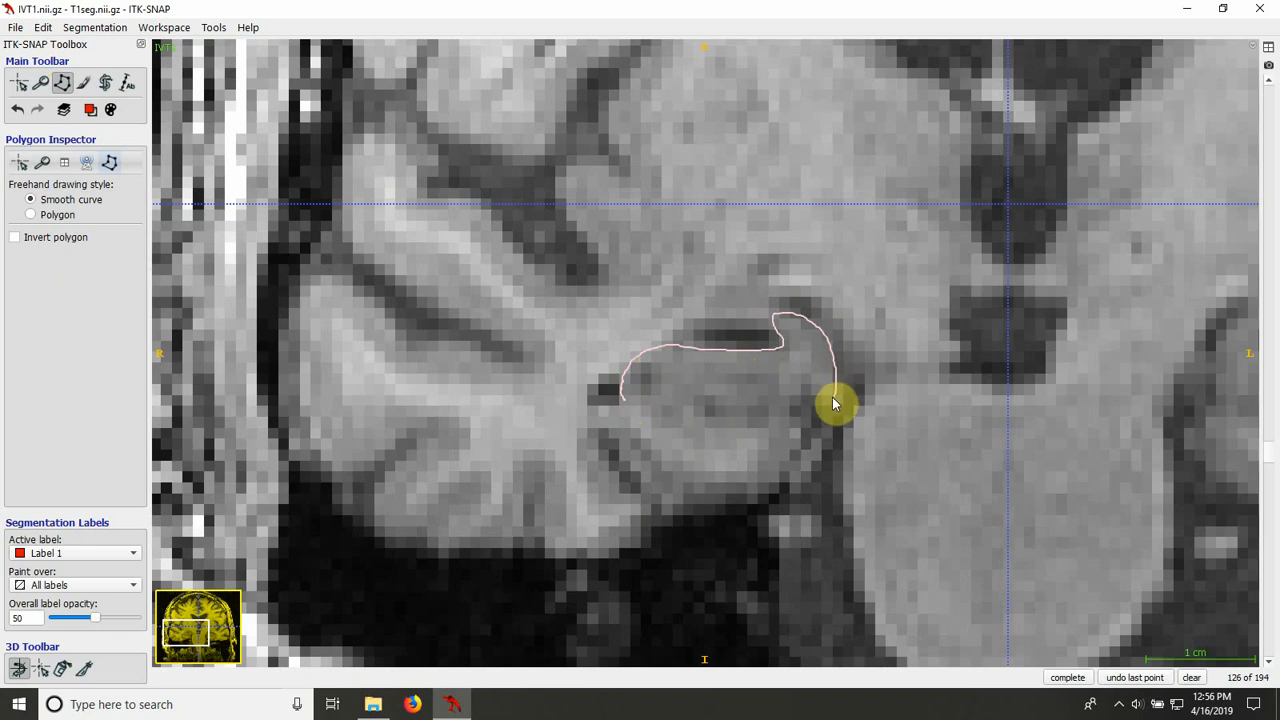
pyautogui.moveTo(834, 403)
pyautogui.mouseDown()
pyautogui.moveTo(797, 406)
pyautogui.moveTo(801, 430)
pyautogui.moveTo(703, 448)
pyautogui.moveTo(647, 430)
pyautogui.moveTo(624, 401)
pyautogui.mouseUp()
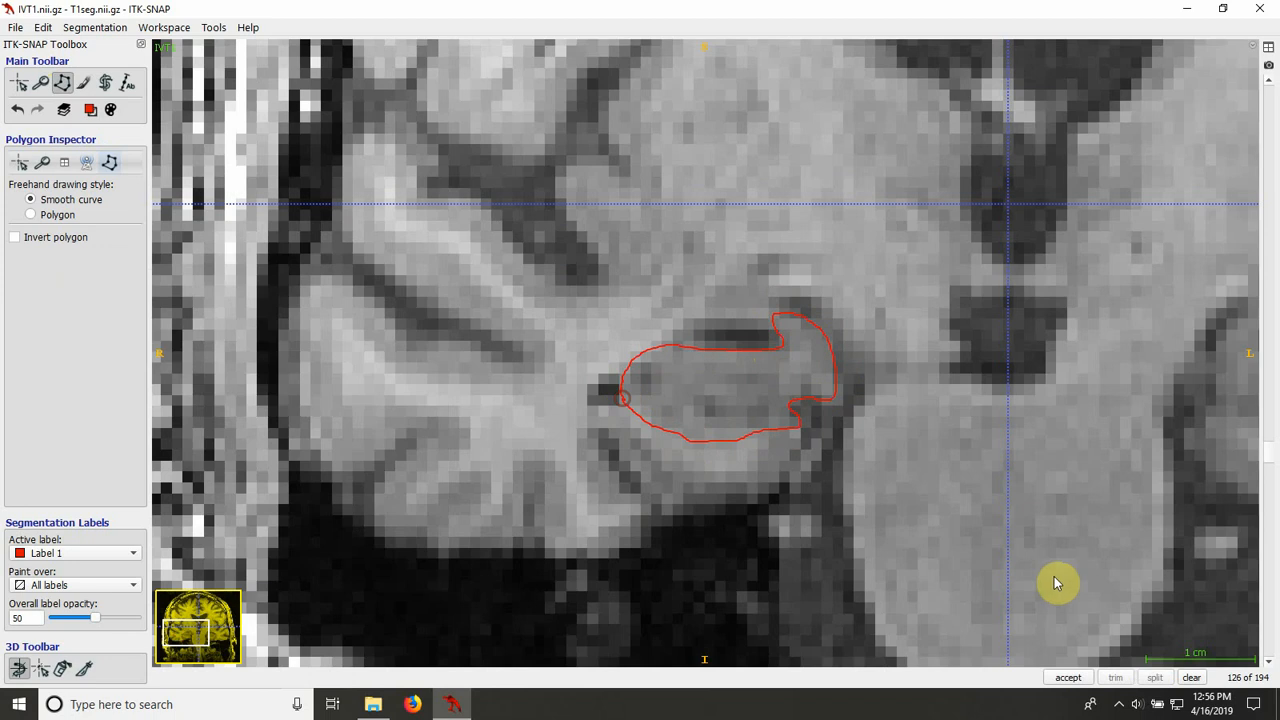
pyautogui.click(1051, 677)
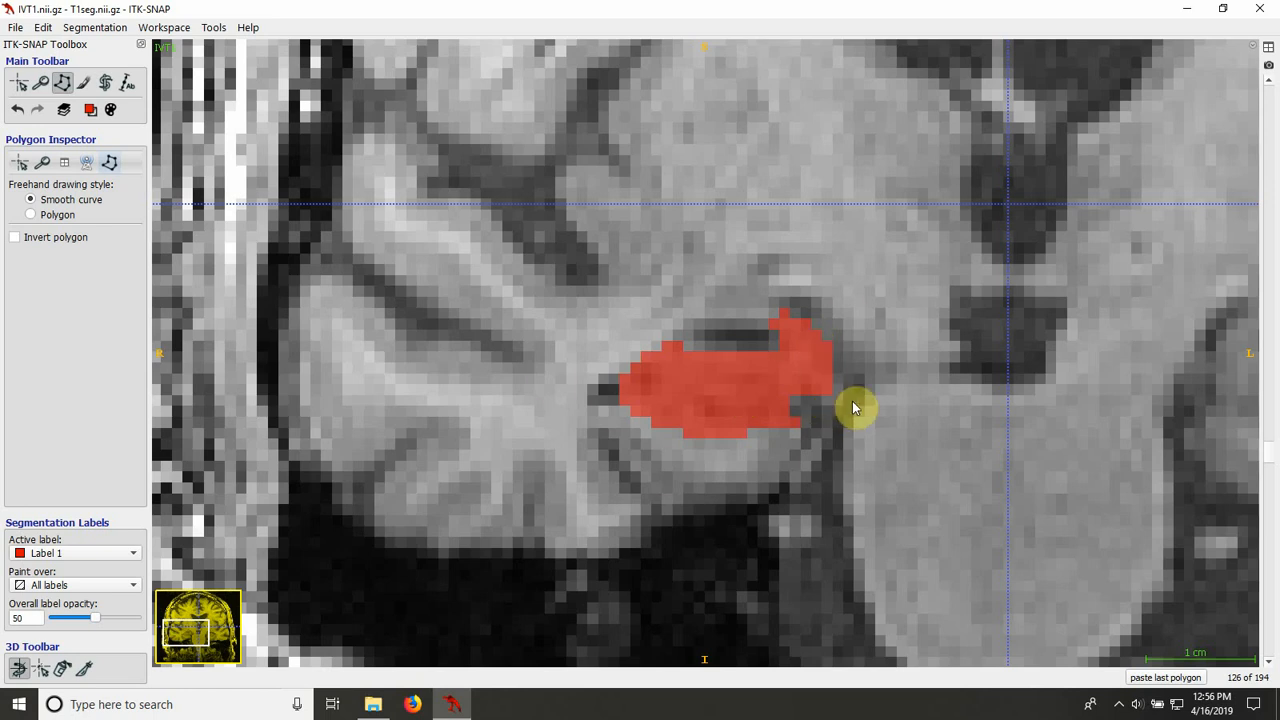
# Step: On slice 127, discard the first short trace, outline the right hippocampus as a closed polygon, and fill it with Label 1
pyautogui.scroll(1, 852, 401)
pyautogui.scroll(-2, 852, 401)
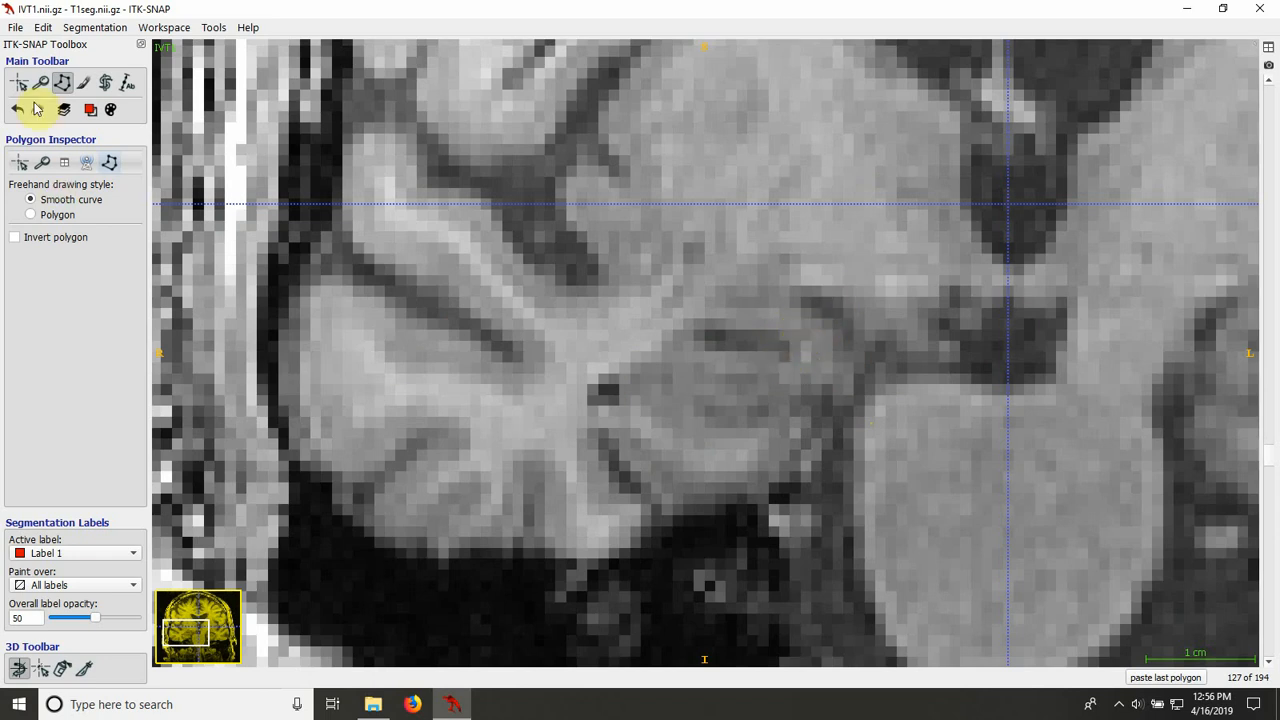
pyautogui.click(712, 326)
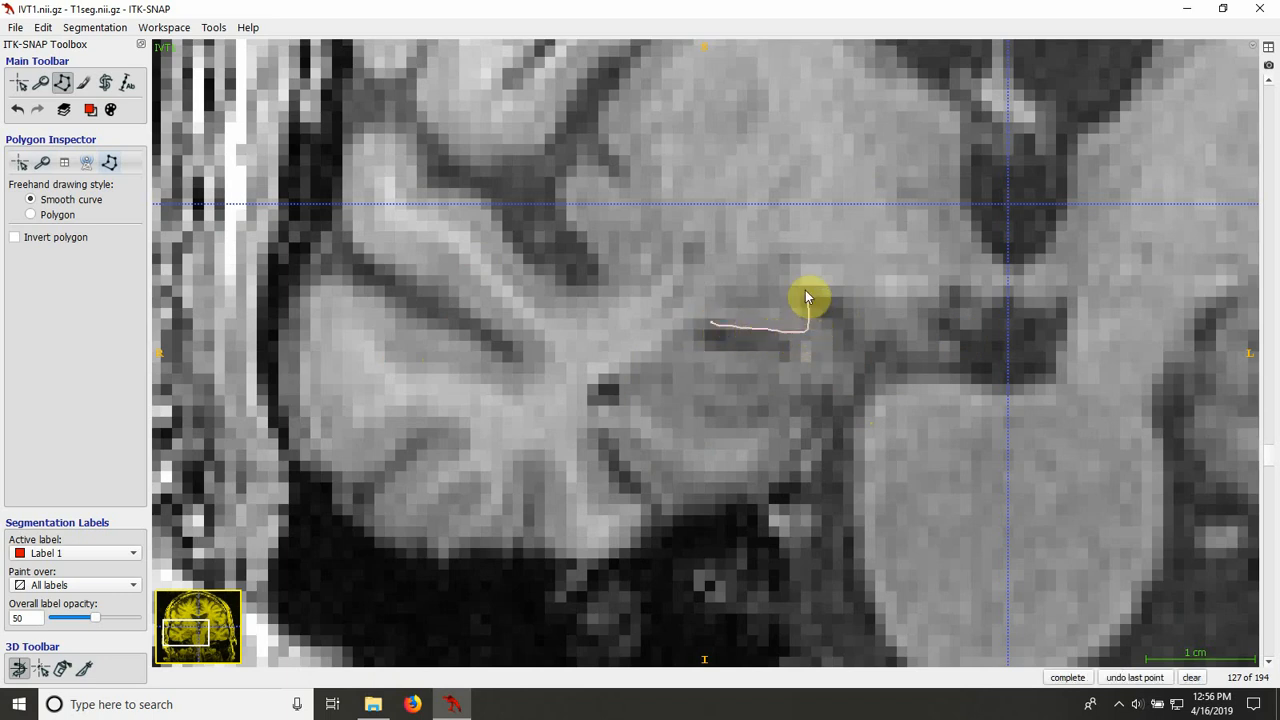
pyautogui.click(1191, 677)
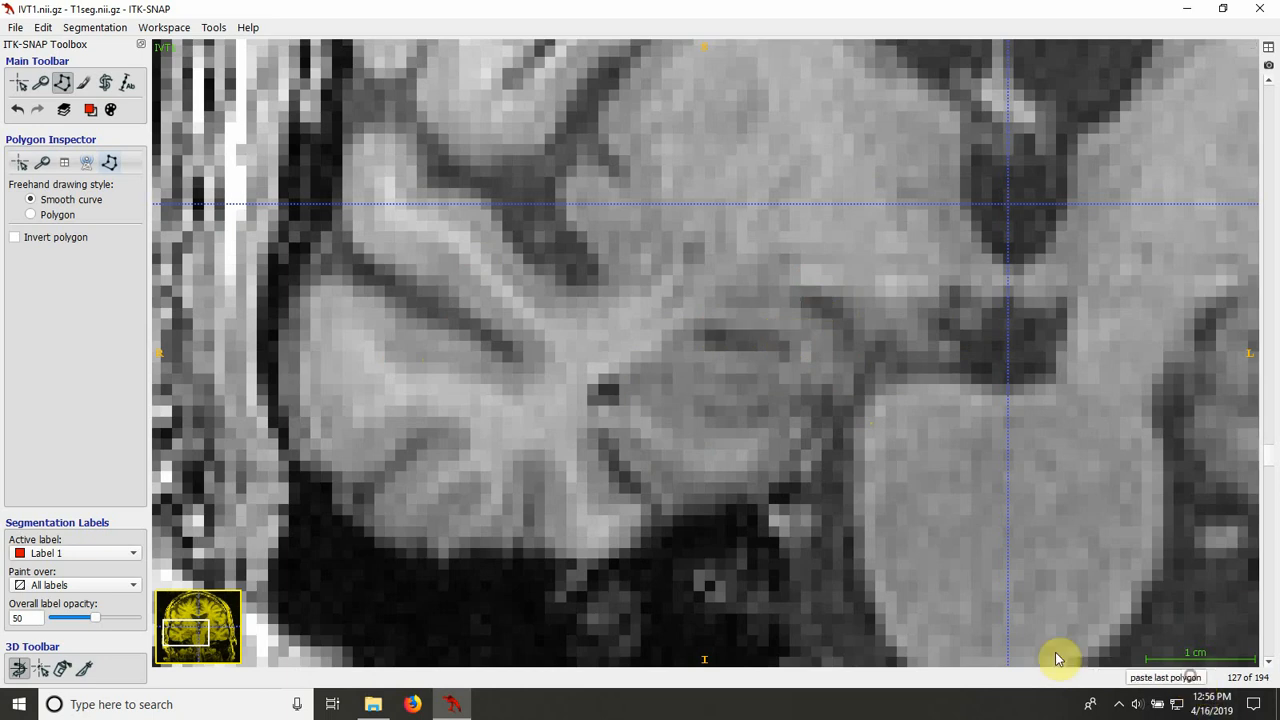
pyautogui.click(664, 433)
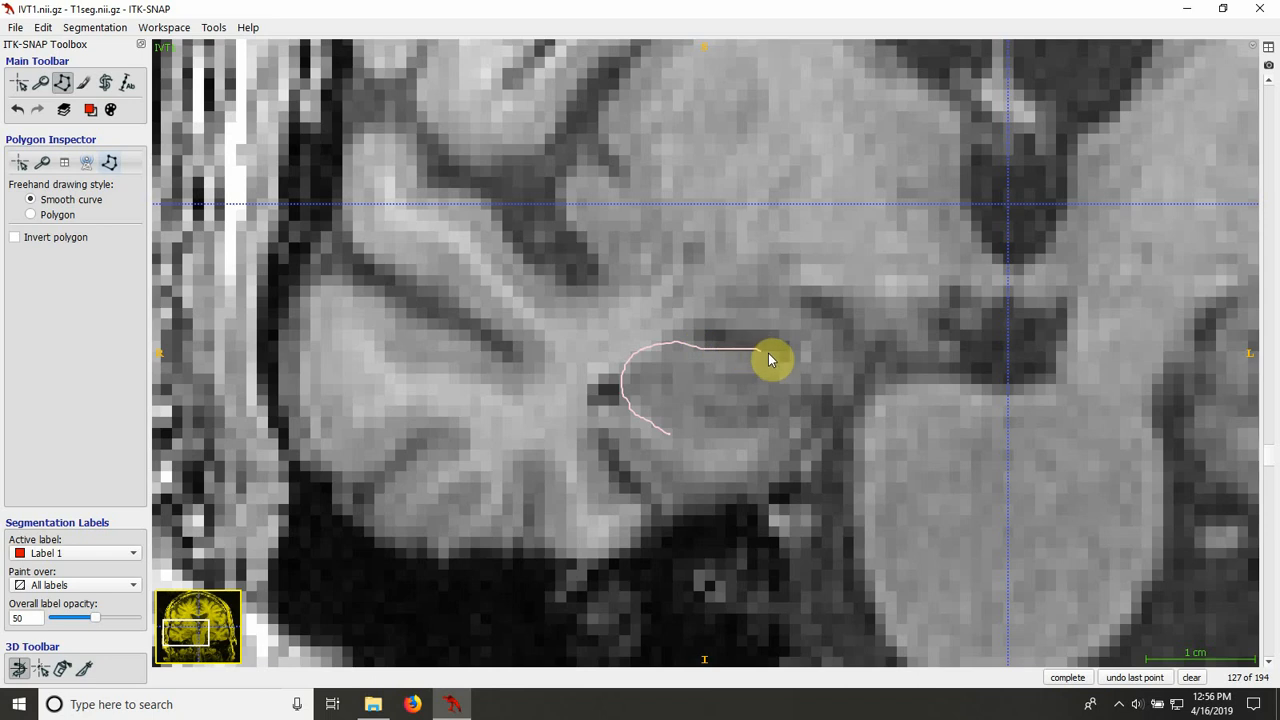
pyautogui.moveTo(782, 359)
pyautogui.mouseDown()
pyautogui.moveTo(797, 328)
pyautogui.moveTo(835, 338)
pyautogui.moveTo(838, 377)
pyautogui.moveTo(806, 397)
pyautogui.moveTo(812, 438)
pyautogui.moveTo(753, 442)
pyautogui.mouseUp()
pyautogui.click(828, 387)
pyautogui.click(664, 440)
pyautogui.doubleClick(1073, 679)
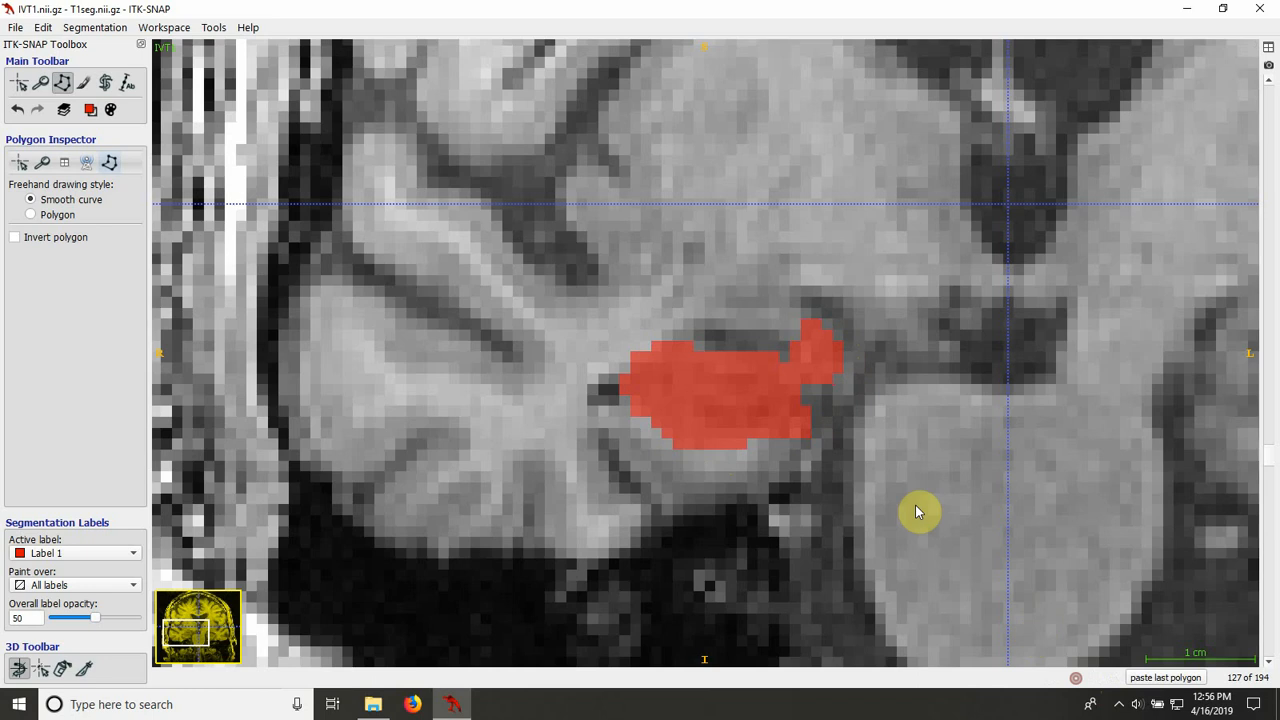
# Step: Compare the hippocampus labels and anatomy across coronal slices 123 to 128
pyautogui.scroll(-3, 898, 490)
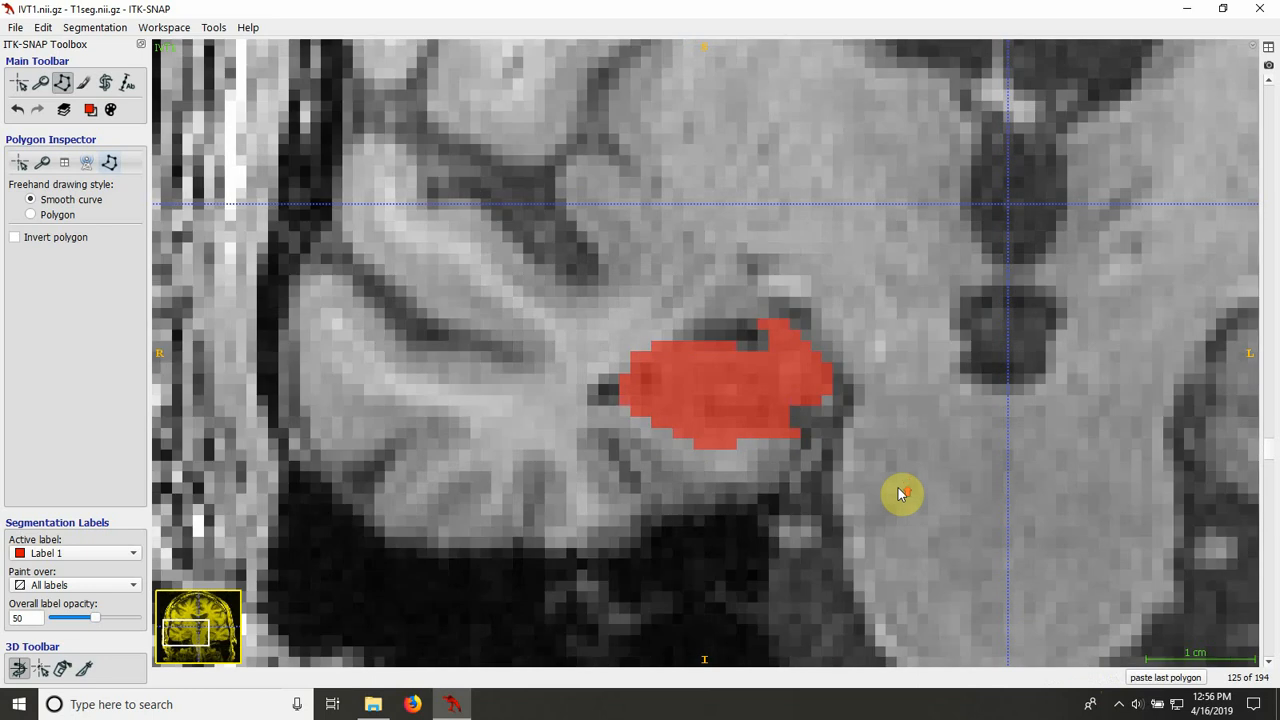
pyautogui.scroll(-1, 898, 492)
pyautogui.scroll(4, 898, 493)
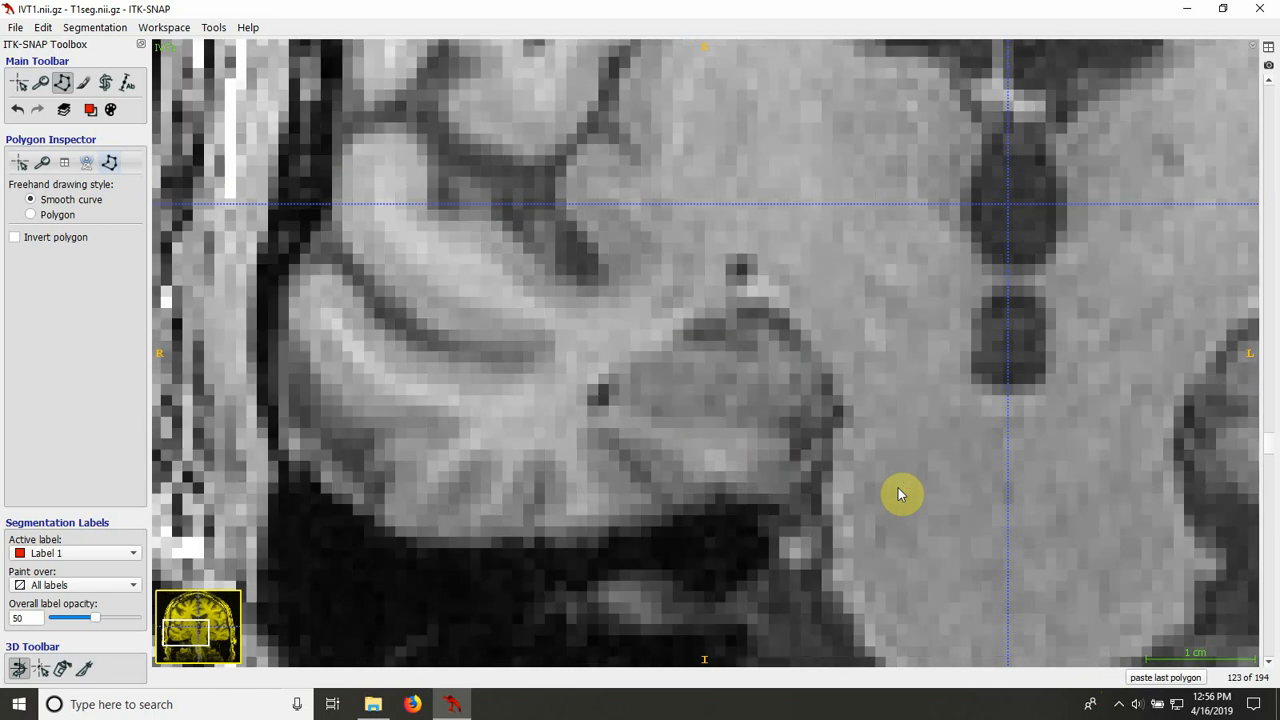
pyautogui.scroll(1, 898, 493)
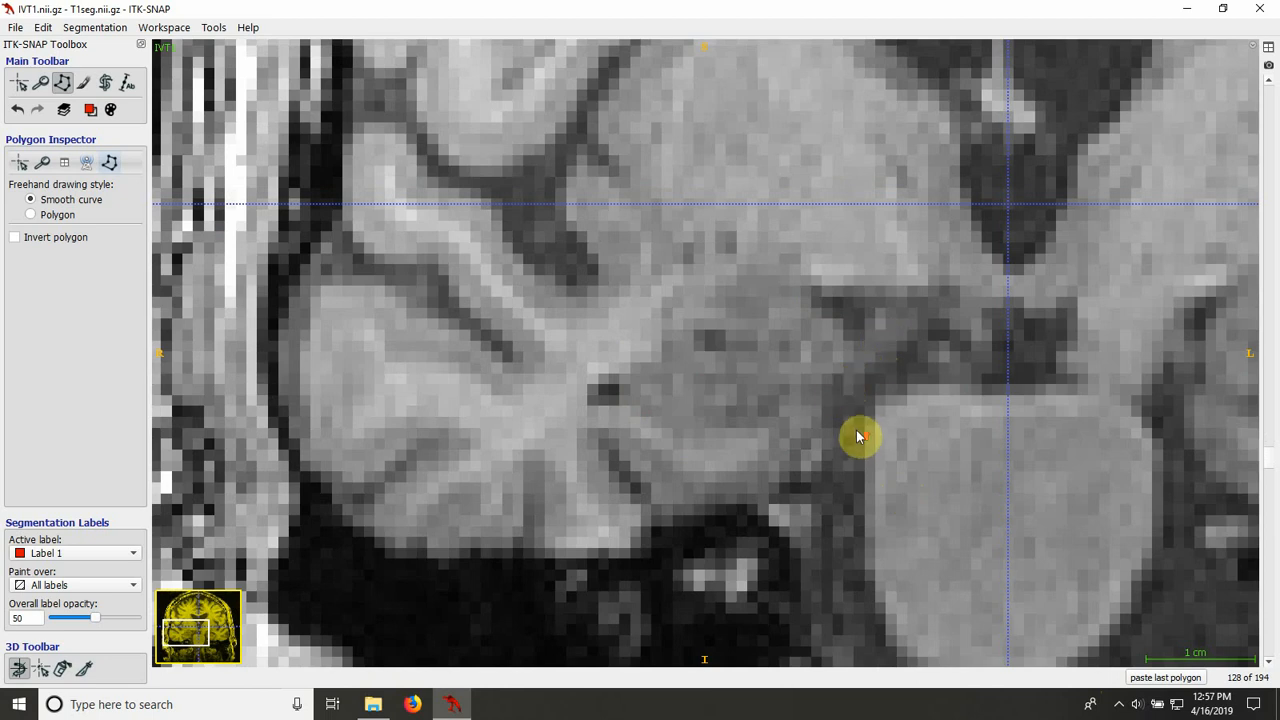
pyautogui.scroll(-1, 857, 434)
pyautogui.scroll(1, 857, 434)
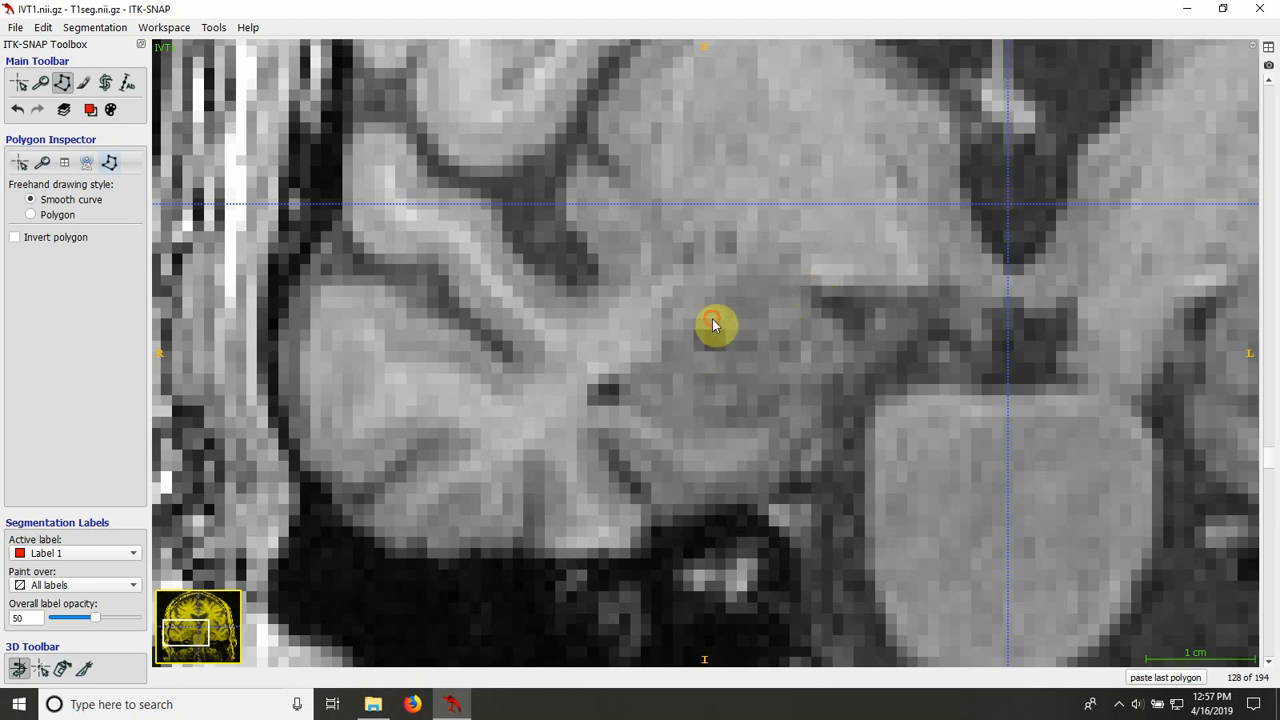
# Step: On slice 128, discard the first short trace, outline the right hippocampus as a closed smooth-curve polygon, and fill it with Label 1
pyautogui.moveTo(713, 323); pyautogui.dragTo(741, 344)
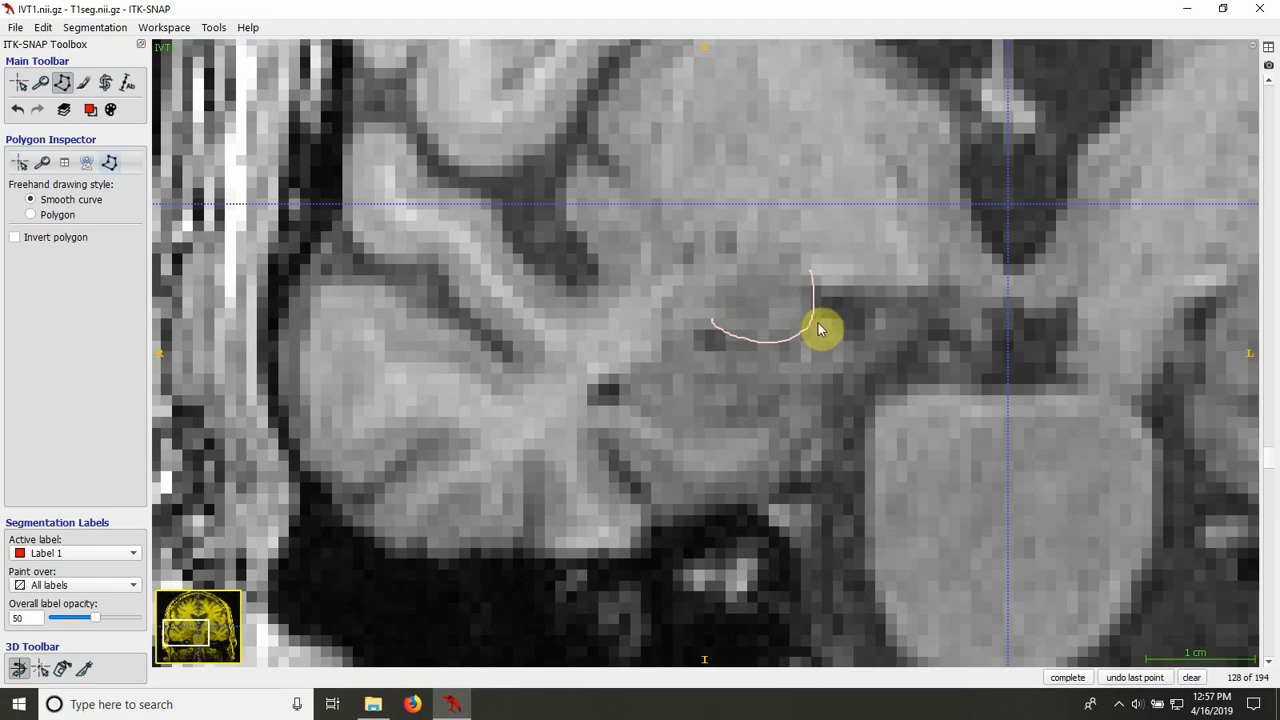
pyautogui.click(1191, 678)
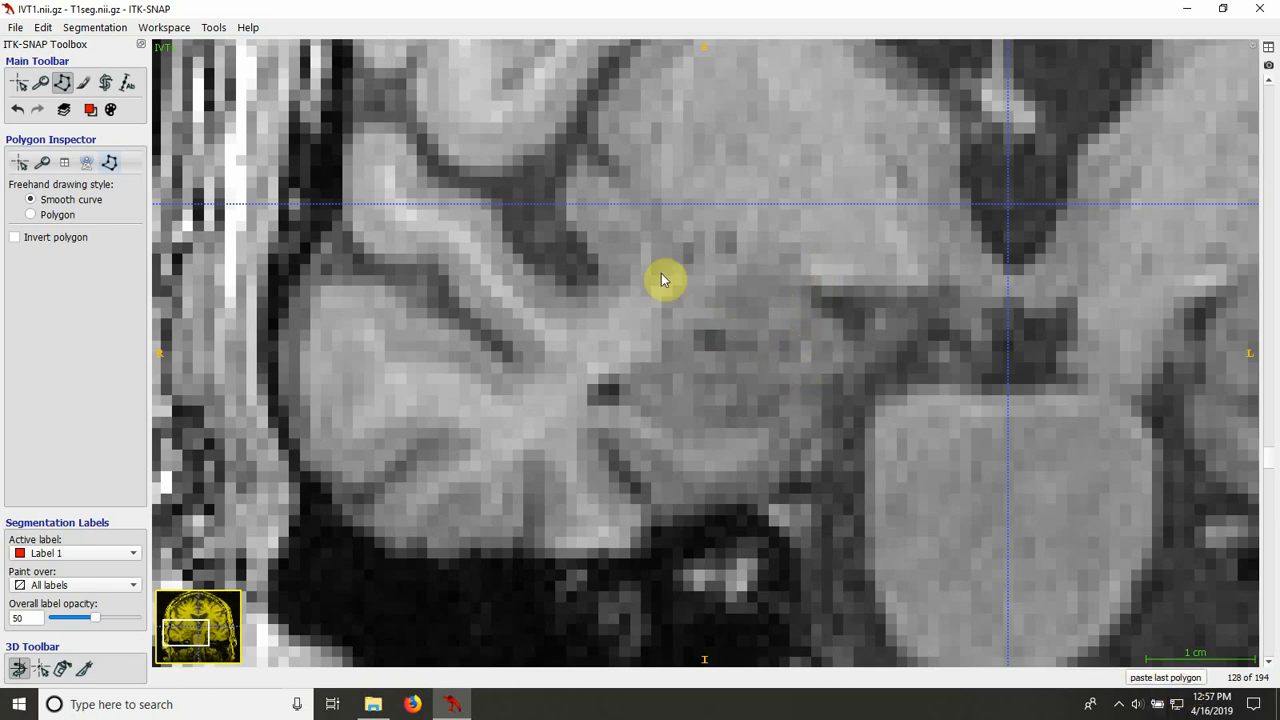
pyautogui.click(618, 391)
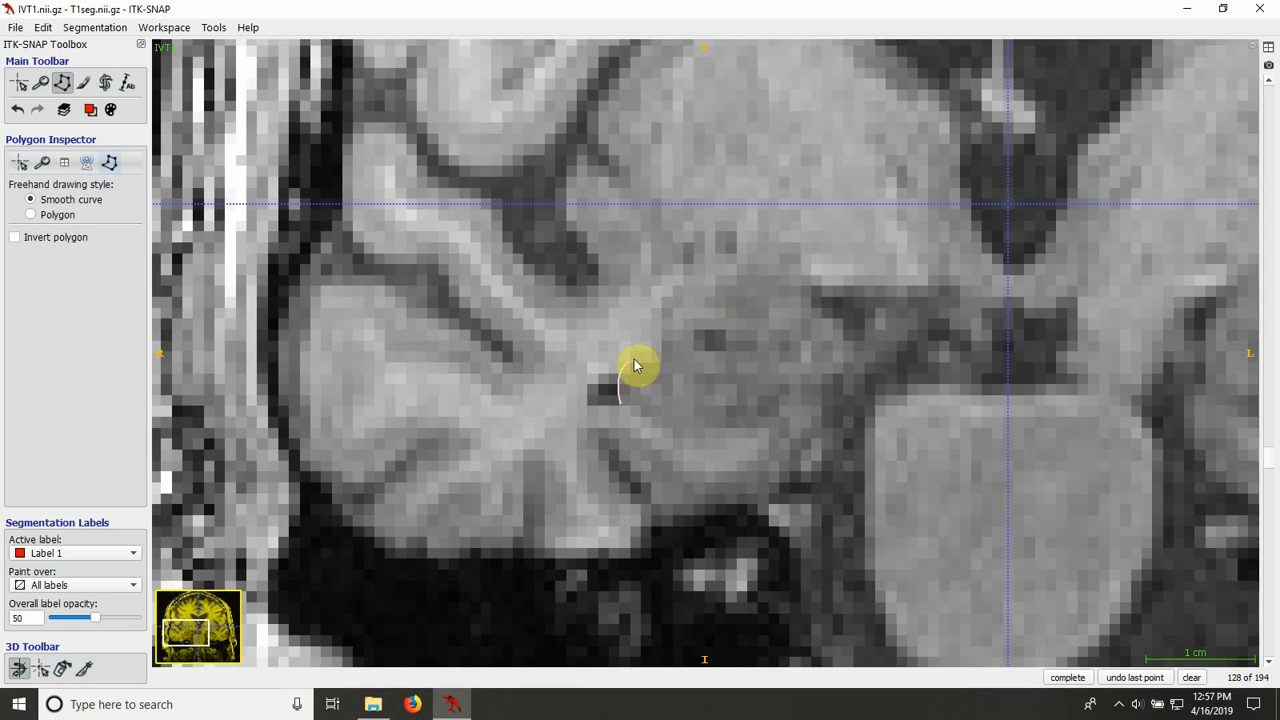
pyautogui.moveTo(657, 359); pyautogui.dragTo(667, 356)
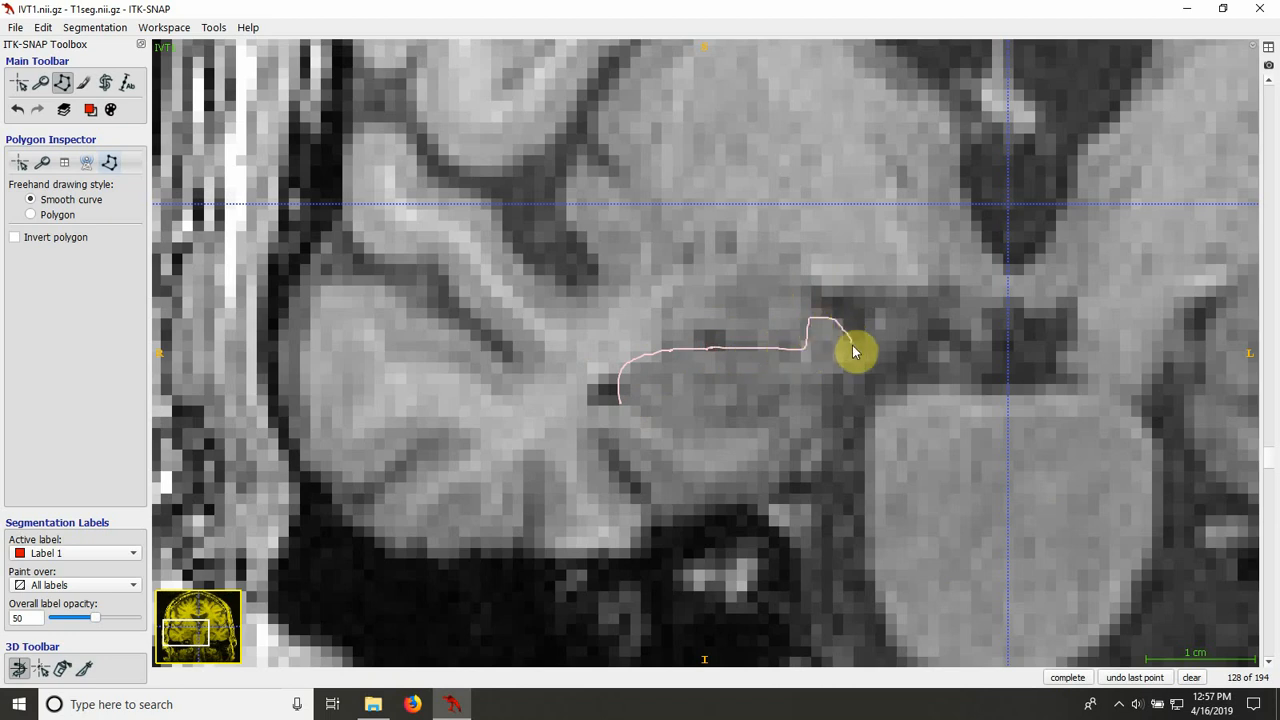
pyautogui.moveTo(853, 346); pyautogui.dragTo(823, 402)
pyautogui.moveTo(823, 410)
pyautogui.mouseDown()
pyautogui.moveTo(818, 433)
pyautogui.moveTo(691, 447)
pyautogui.moveTo(658, 437)
pyautogui.mouseUp()
pyautogui.click(1068, 677)
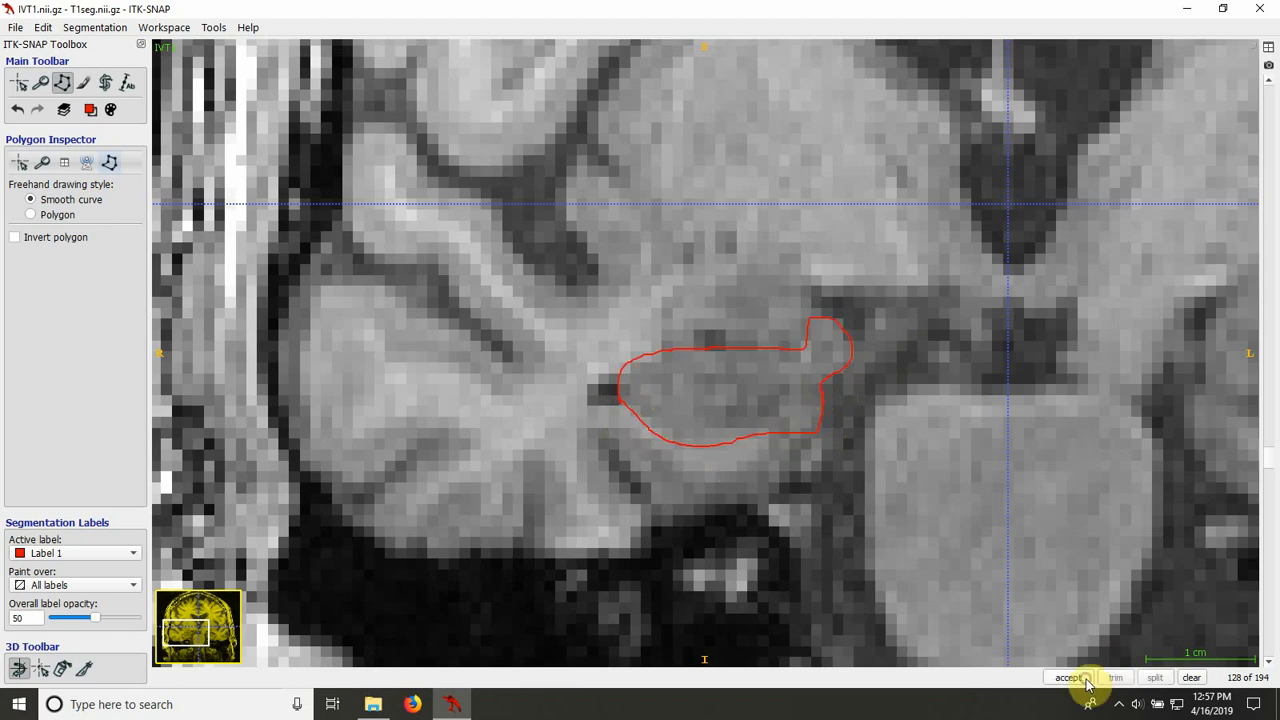
pyautogui.click(1078, 677)
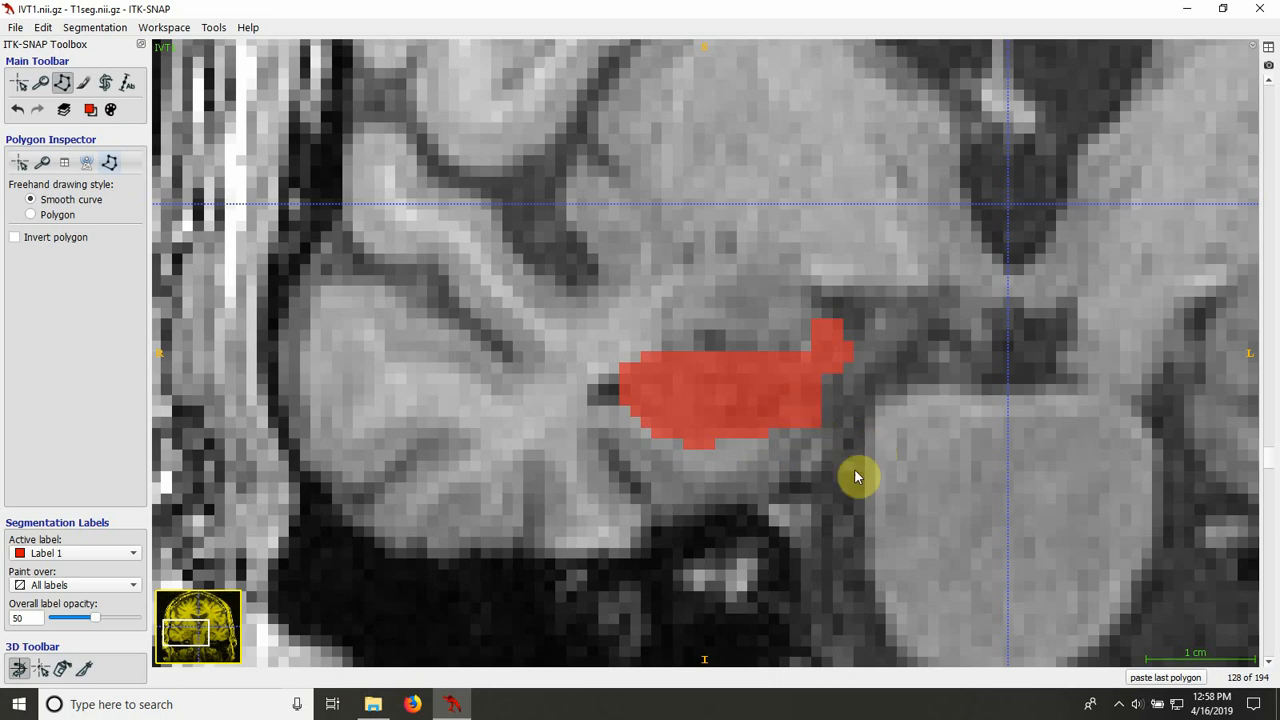
# Step: Compare with slice 127, outline the right hippocampus on slice 129 with a smooth-curve polygon, and fill it with Label 1
pyautogui.scroll(-1, 856, 477)
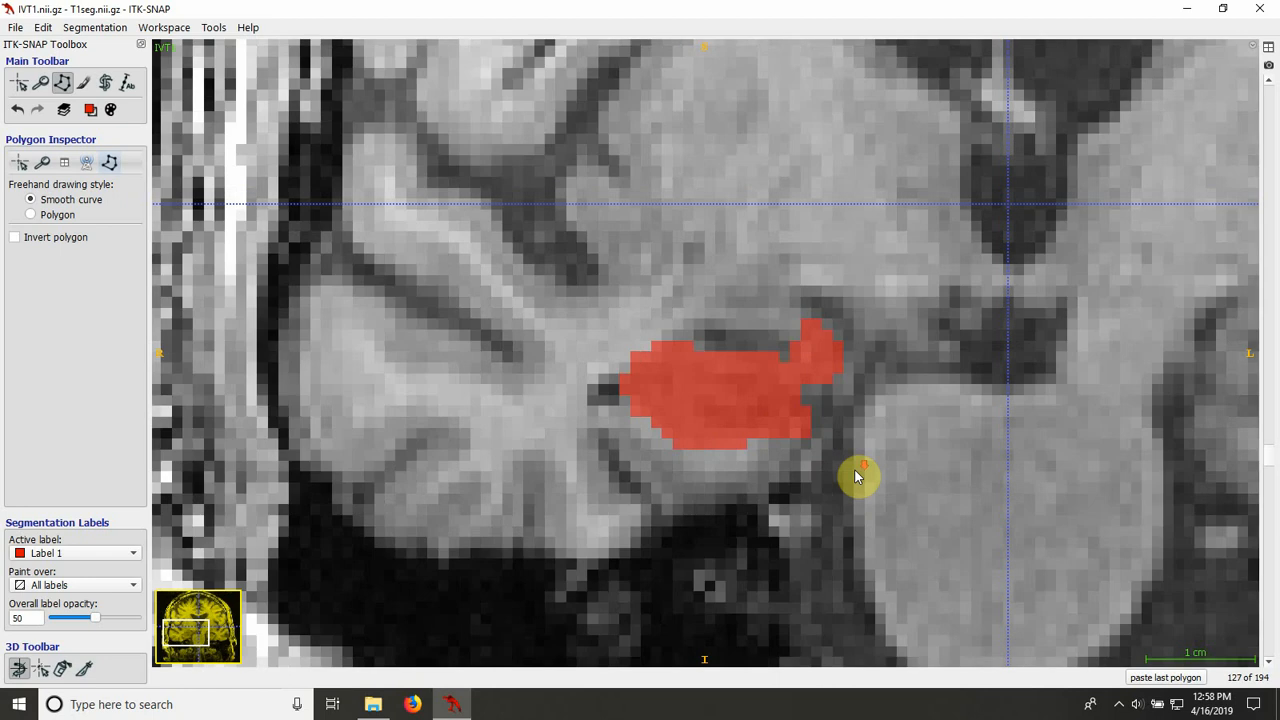
pyautogui.scroll(1, 856, 477)
pyautogui.scroll(1, 856, 477)
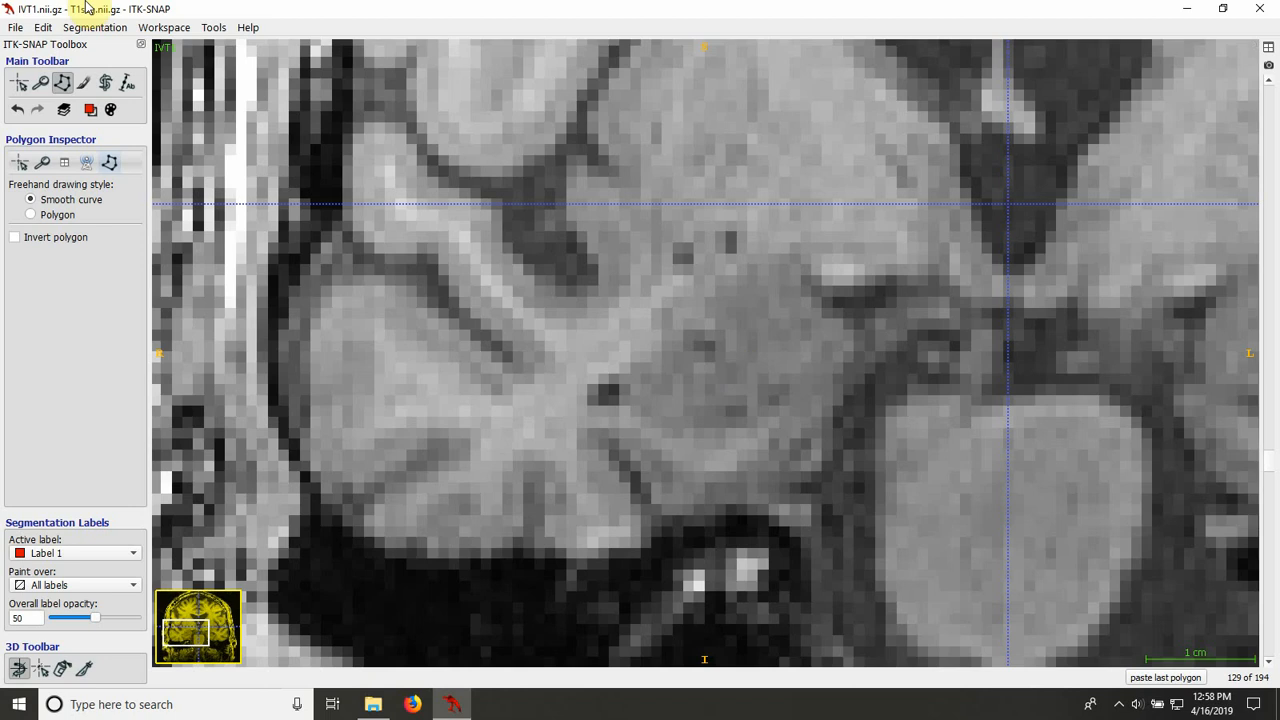
pyautogui.click(615, 393)
pyautogui.moveTo(632, 418); pyautogui.dragTo(667, 442)
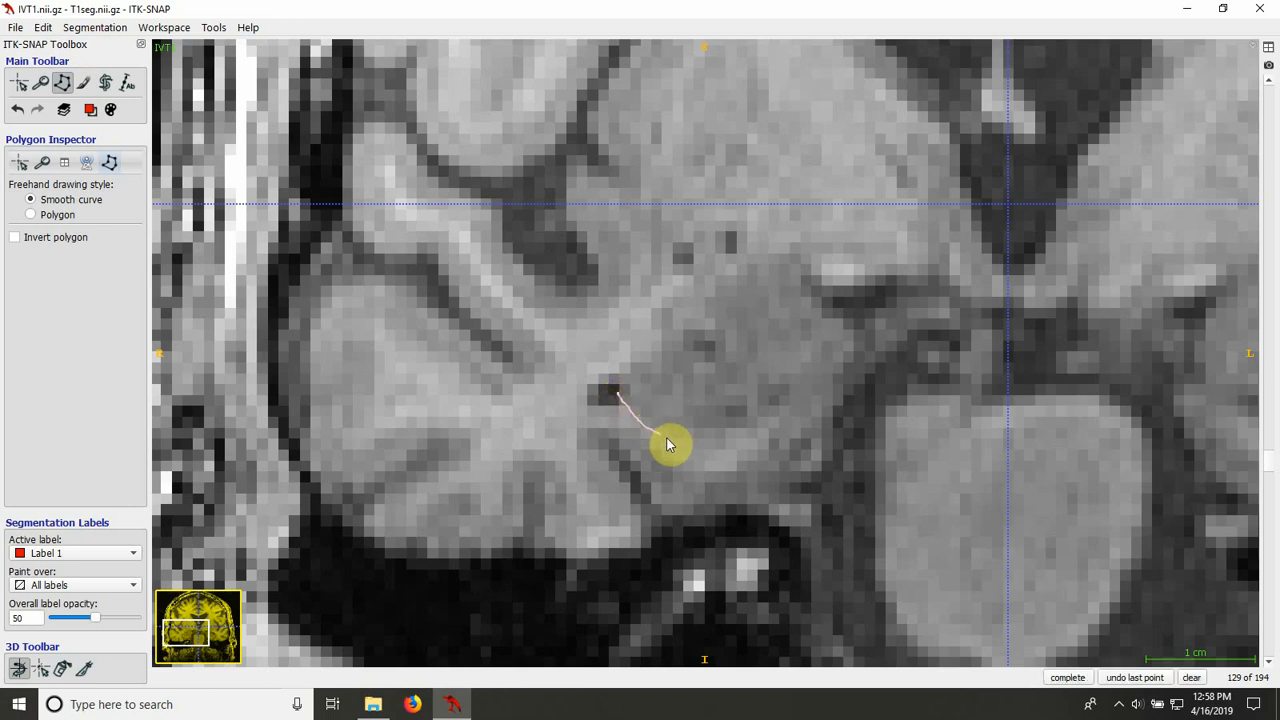
pyautogui.moveTo(752, 437)
pyautogui.mouseDown()
pyautogui.moveTo(836, 389)
pyautogui.moveTo(850, 362)
pyautogui.mouseUp()
pyautogui.moveTo(854, 322); pyautogui.dragTo(723, 365)
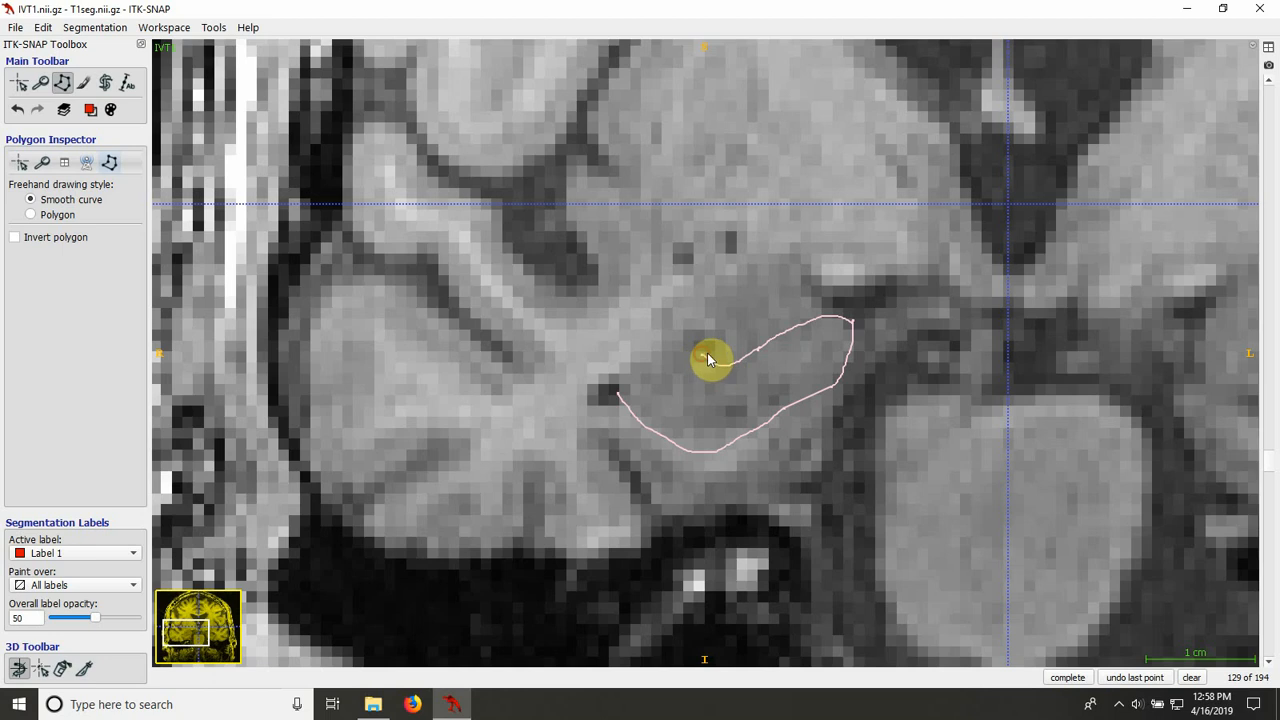
pyautogui.moveTo(697, 358); pyautogui.dragTo(641, 362)
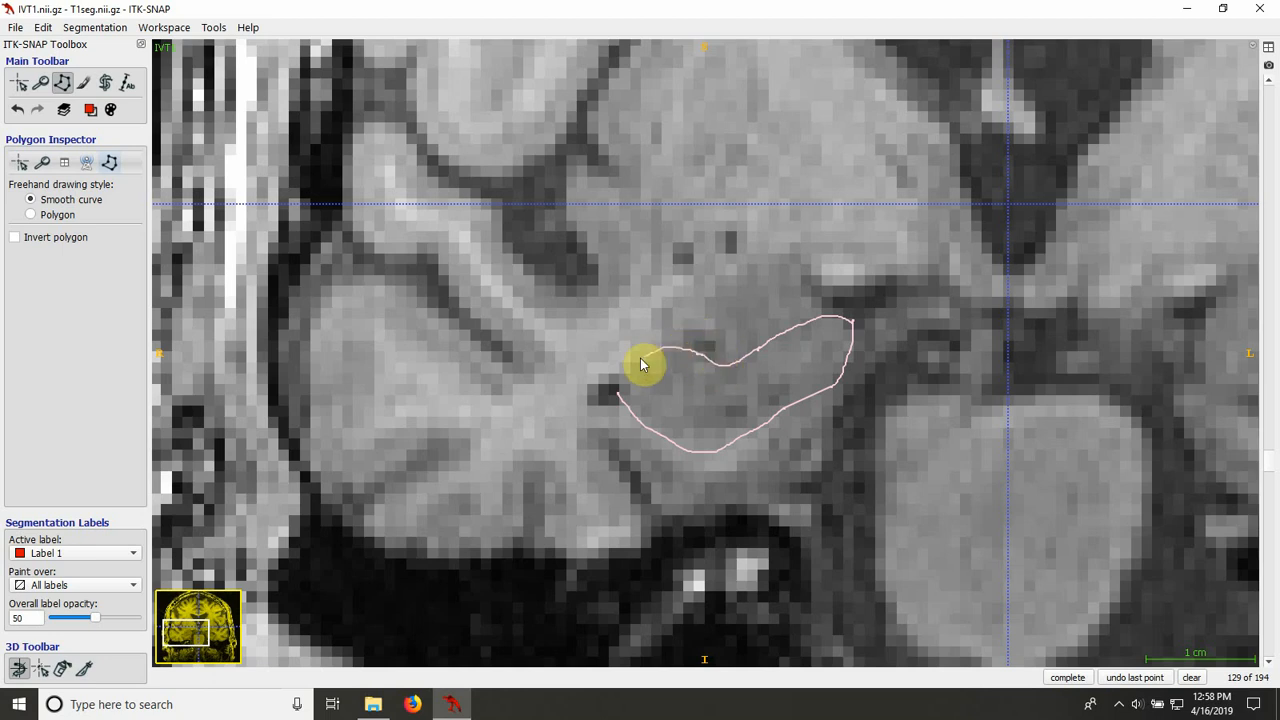
pyautogui.click(1067, 677)
pyautogui.click(1065, 677)
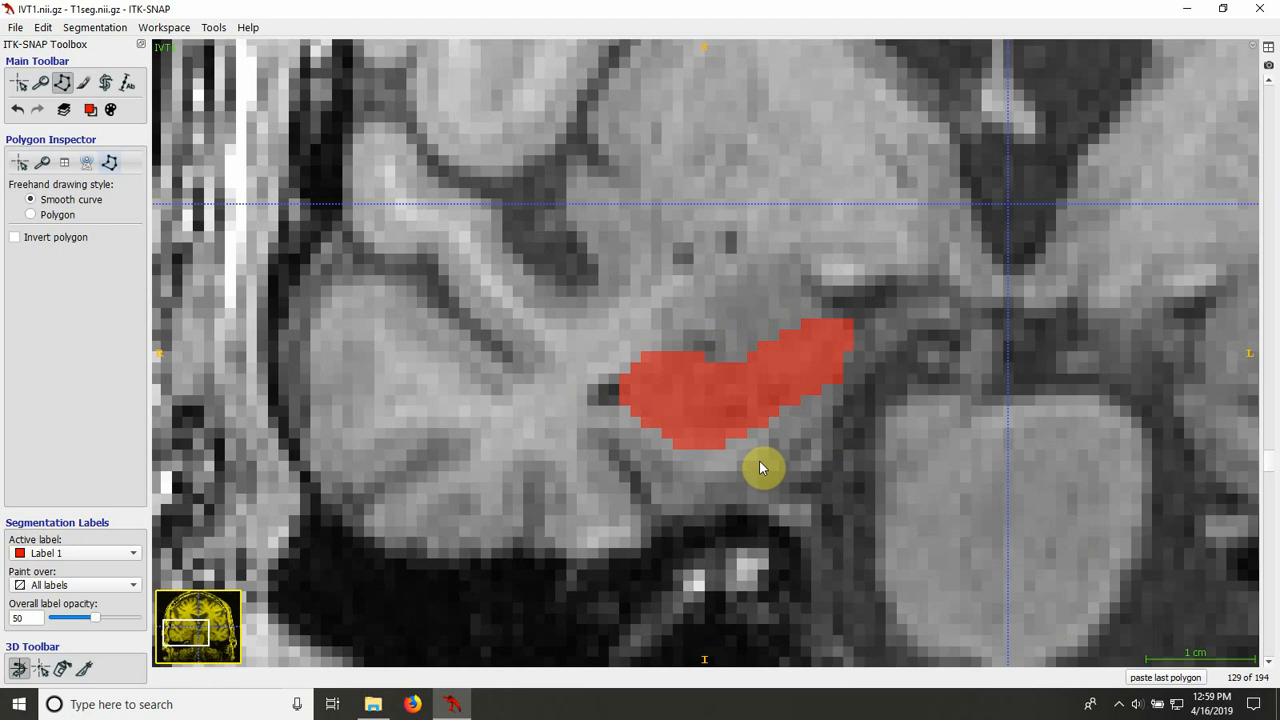
# Step: Outline the right hippocampus on slice 130 as a closed smooth-curve polygon and fill it with Label 1
pyautogui.click(84, 82)
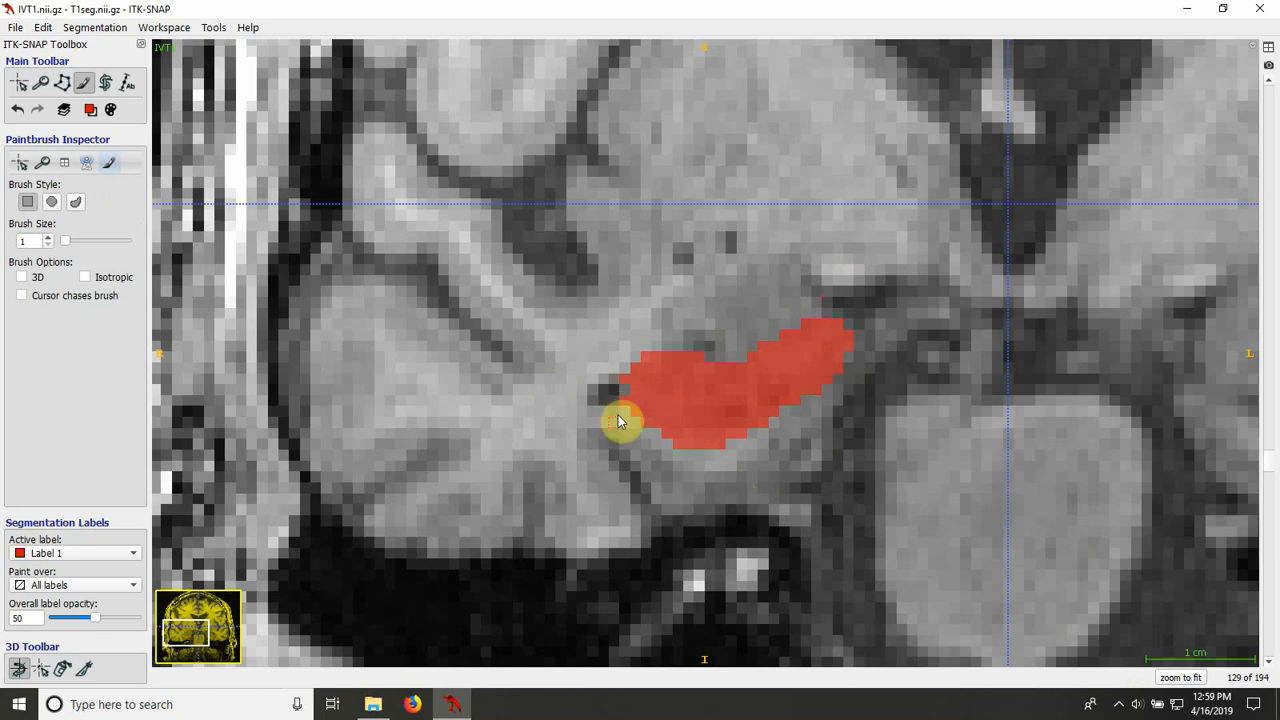
pyautogui.scroll(-1, 643, 445)
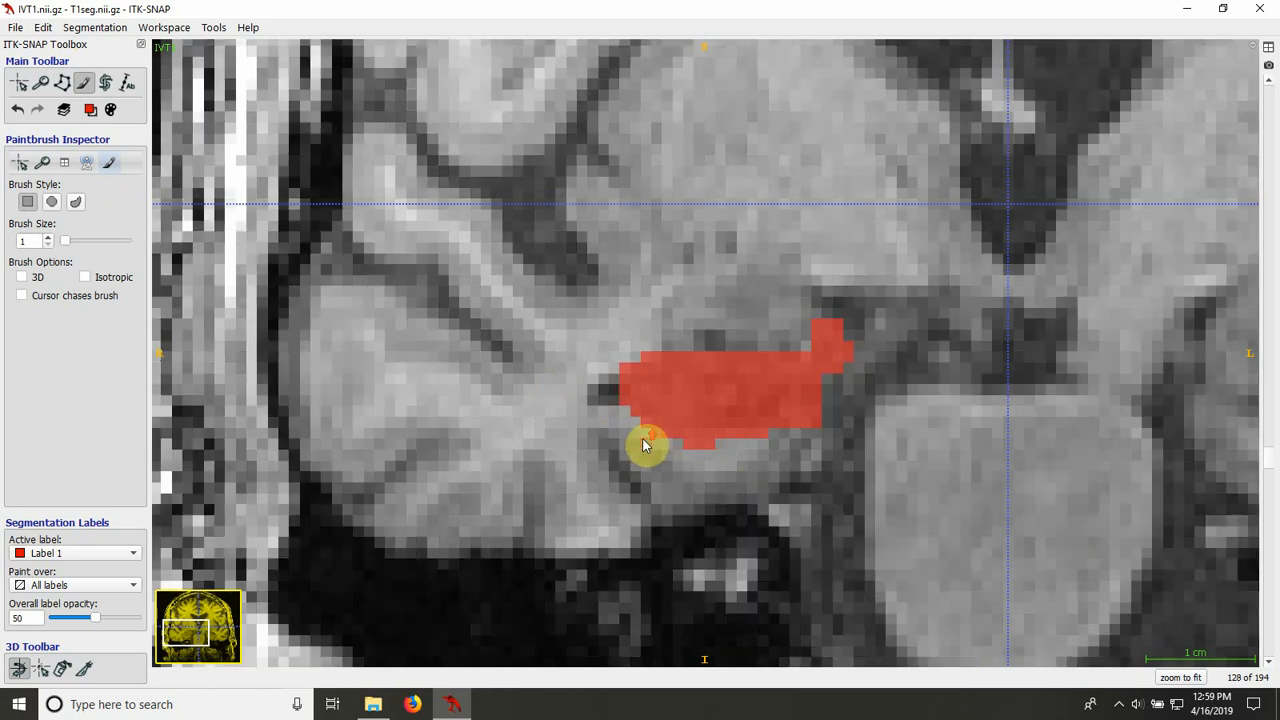
pyautogui.scroll(1, 645, 445)
pyautogui.scroll(1, 645, 445)
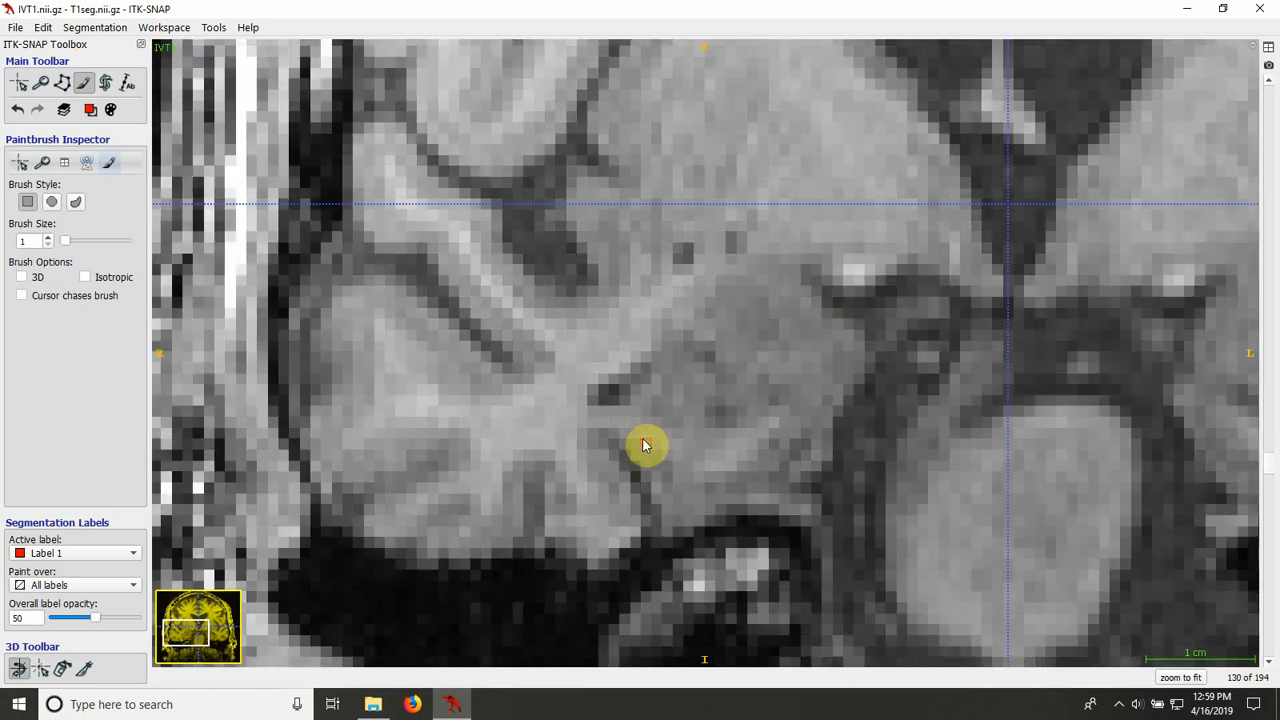
pyautogui.click(62, 82)
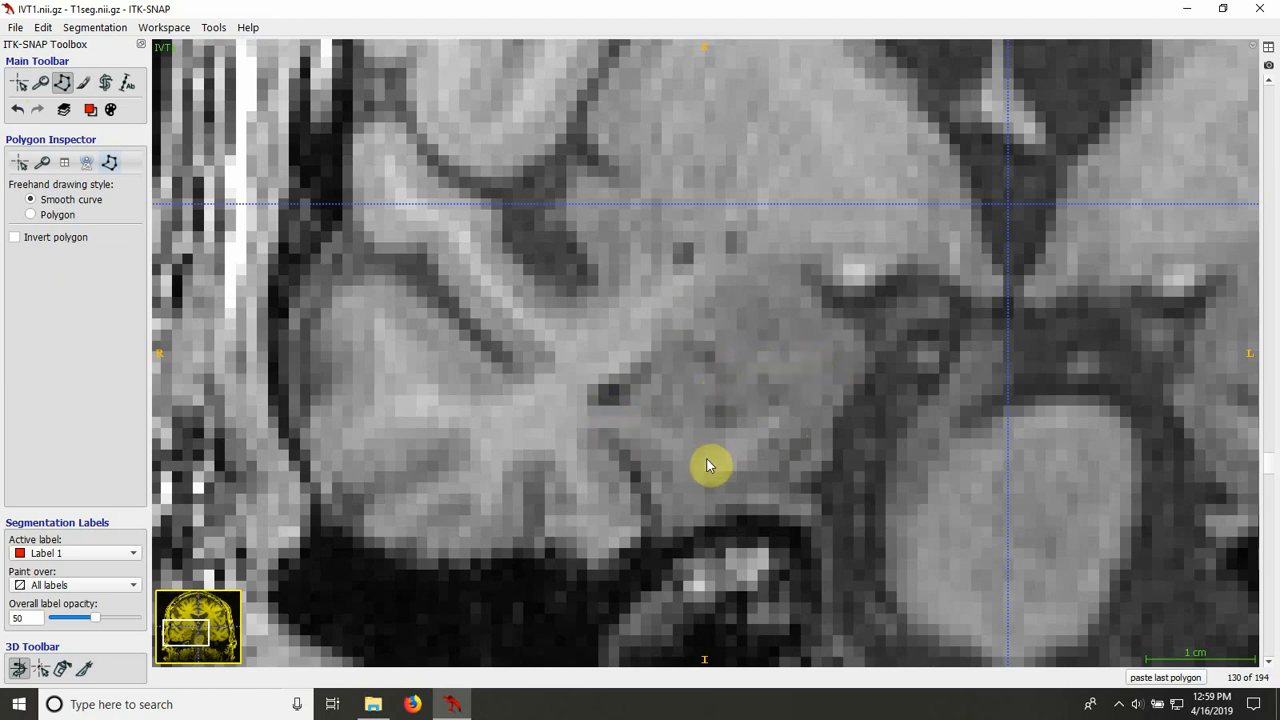
pyautogui.moveTo(636, 400); pyautogui.dragTo(664, 428)
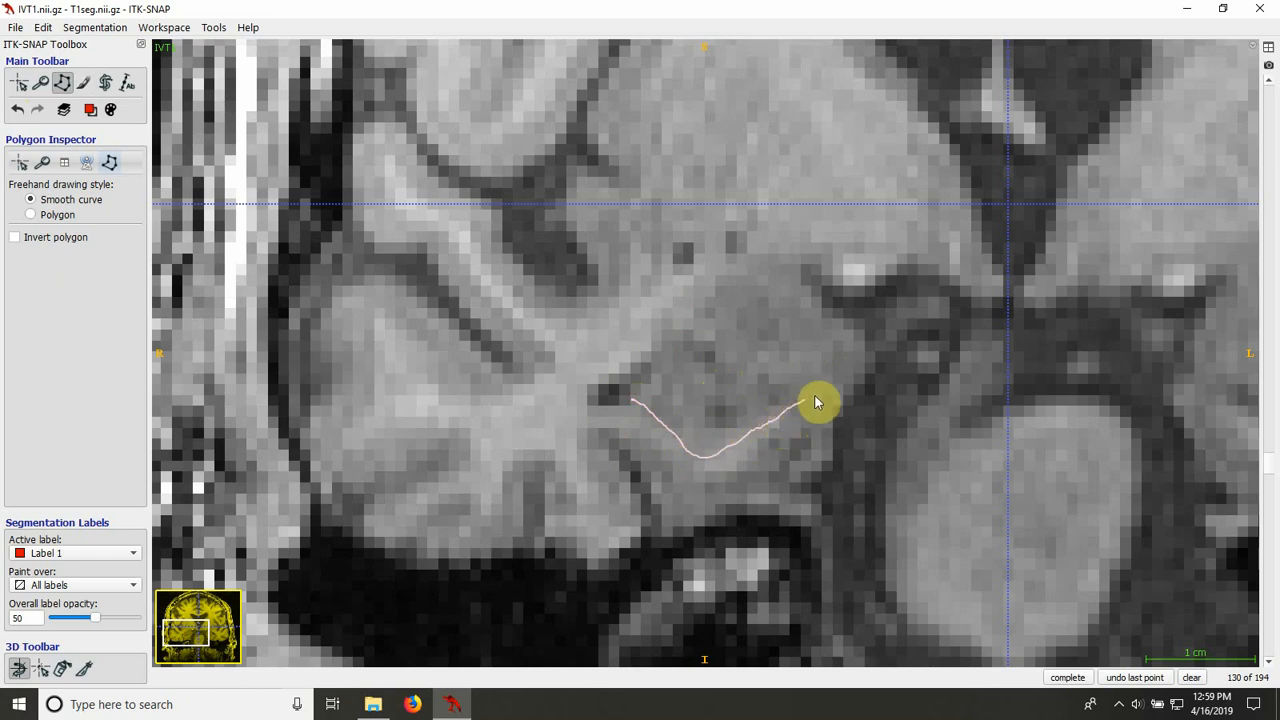
pyautogui.moveTo(870, 345)
pyautogui.mouseDown()
pyautogui.moveTo(866, 321)
pyautogui.moveTo(817, 334)
pyautogui.moveTo(729, 384)
pyautogui.moveTo(680, 348)
pyautogui.moveTo(646, 368)
pyautogui.moveTo(638, 400)
pyautogui.mouseUp()
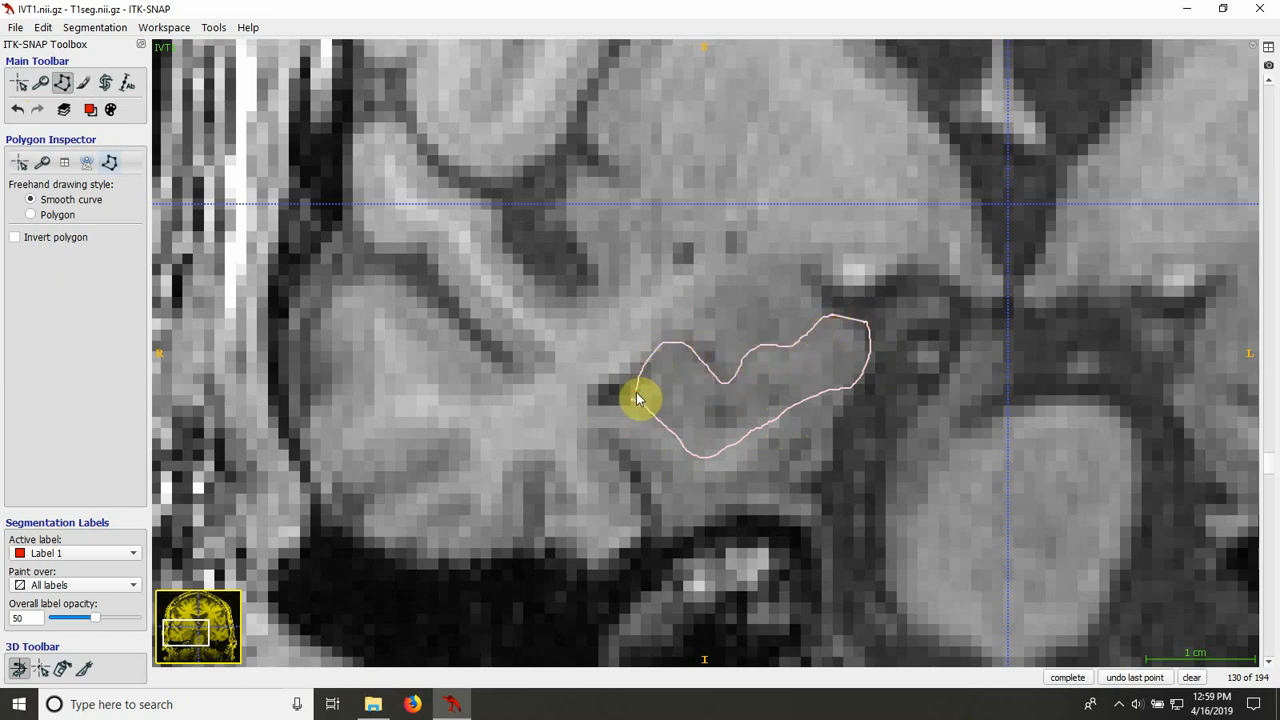
pyautogui.click(1063, 678)
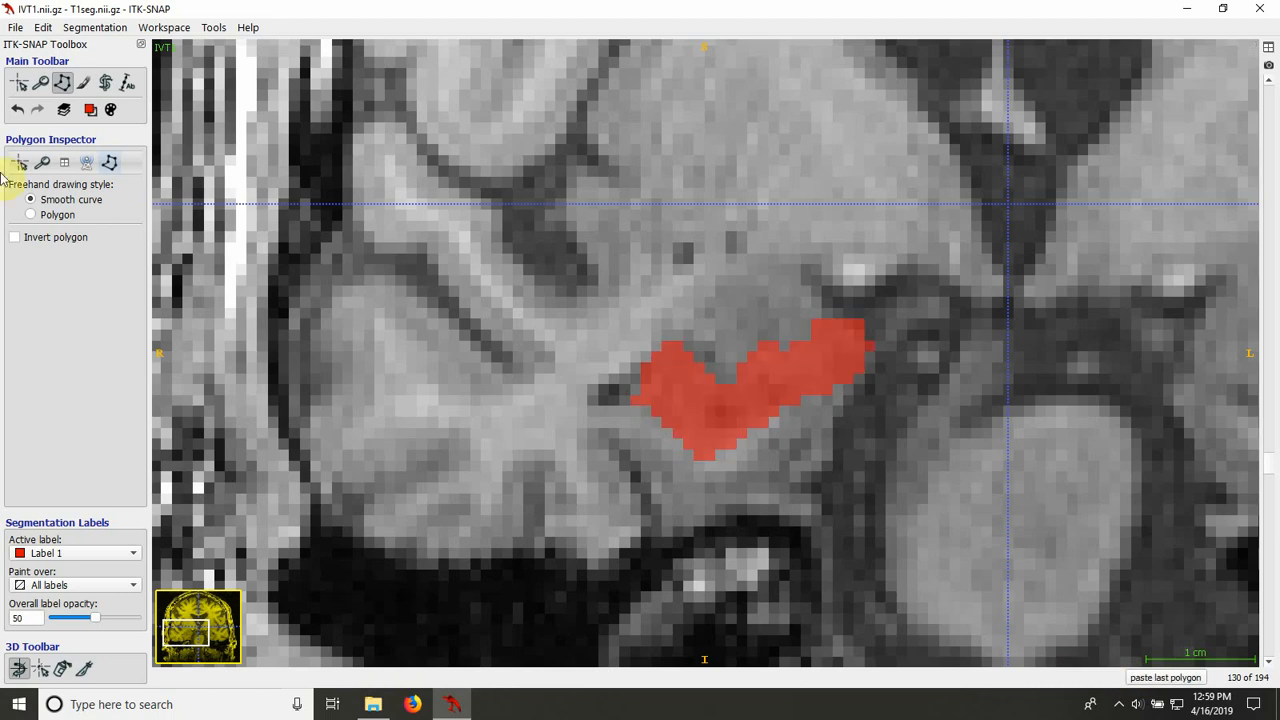
# Step: Outline the right hippocampus on slice 131, medial to the dark temporal horn, and fill the polygon with Label 1
pyautogui.click(83, 82)
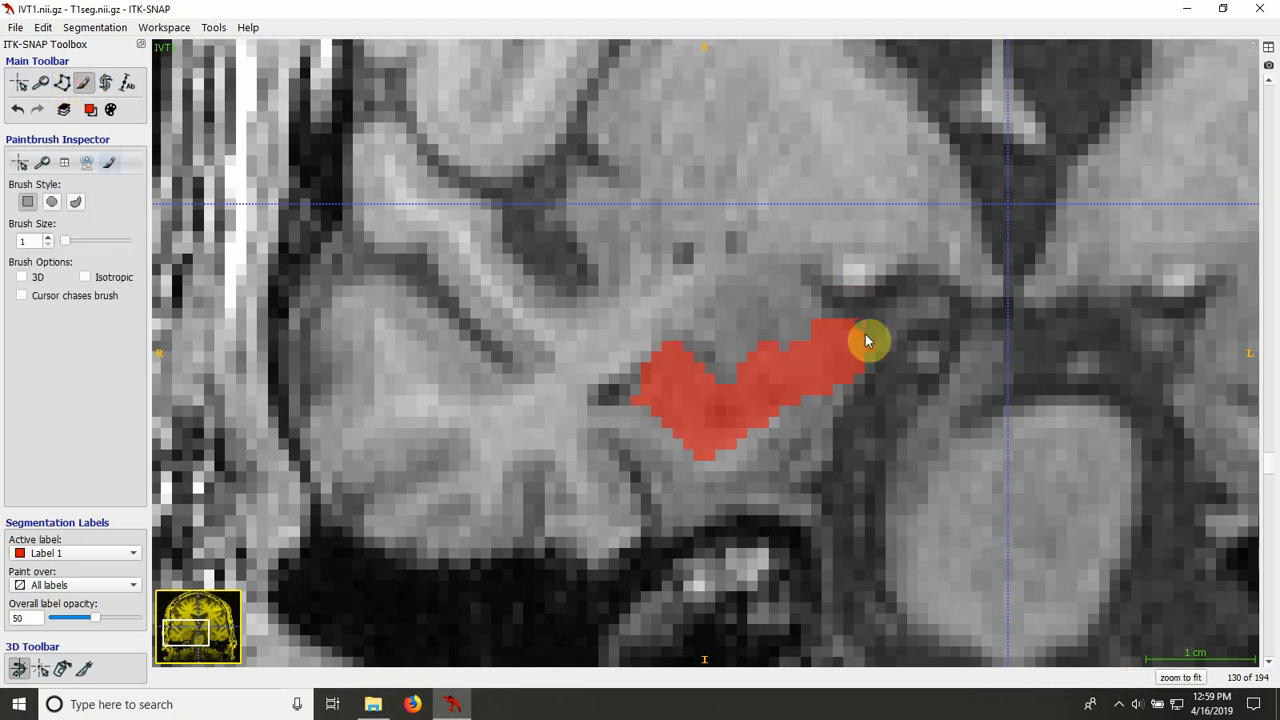
pyautogui.scroll(2, 888, 398)
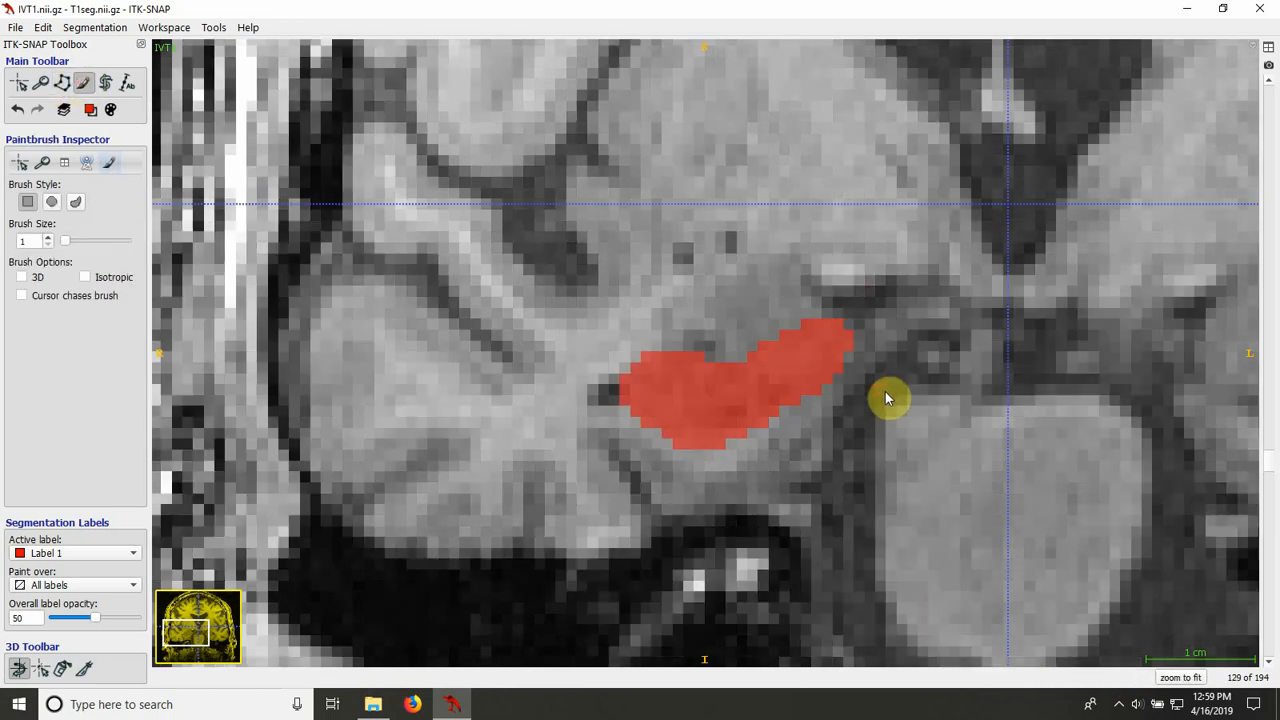
pyautogui.scroll(-2, 888, 398)
pyautogui.scroll(-1, 886, 397)
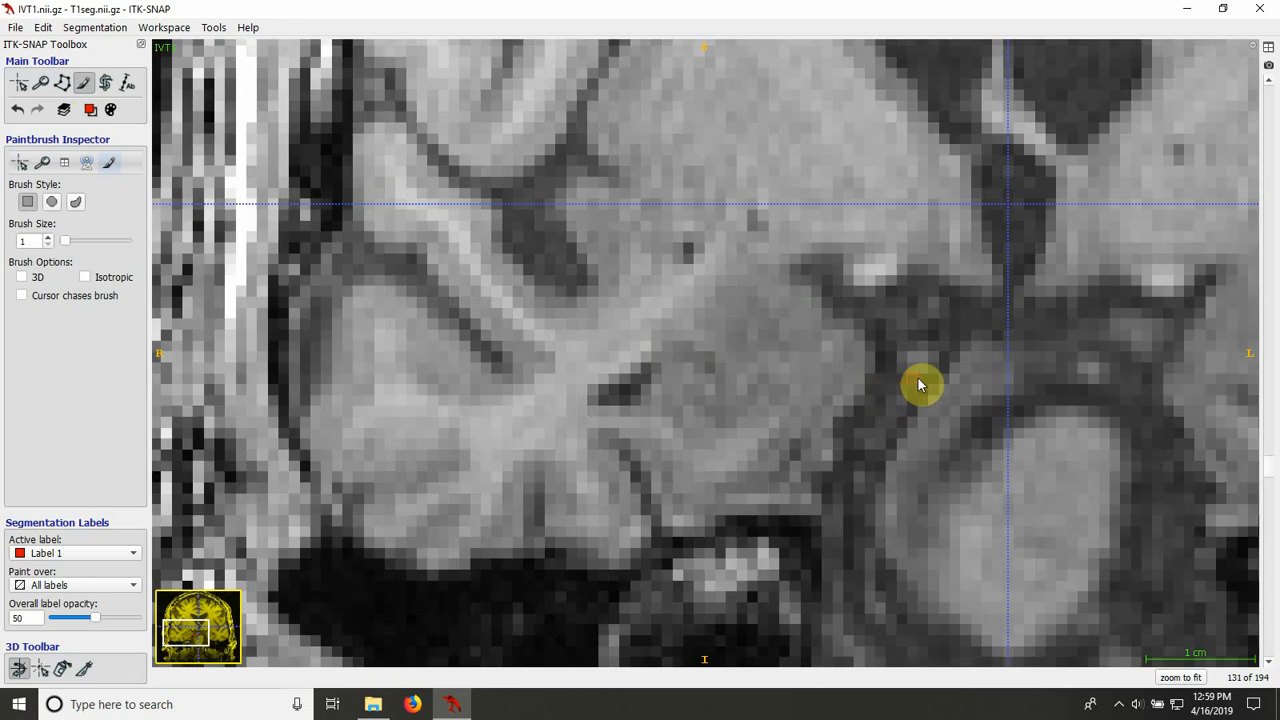
pyautogui.click(62, 83)
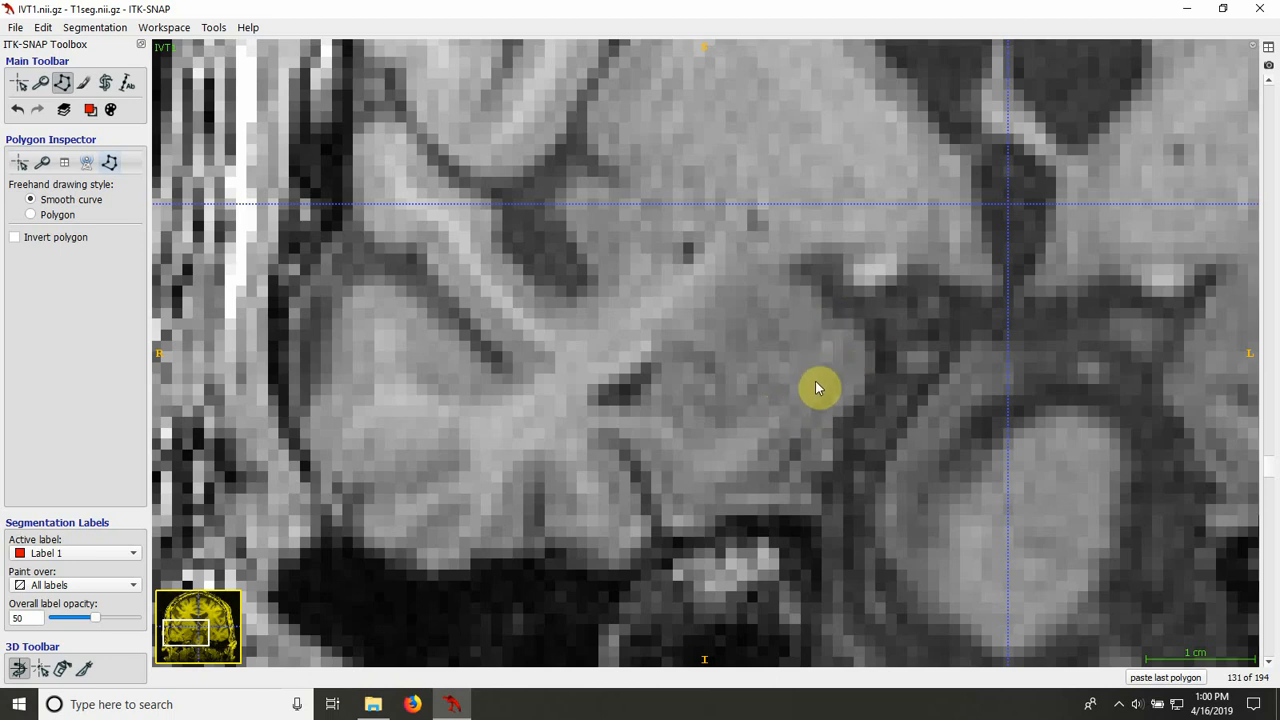
pyautogui.click(657, 415)
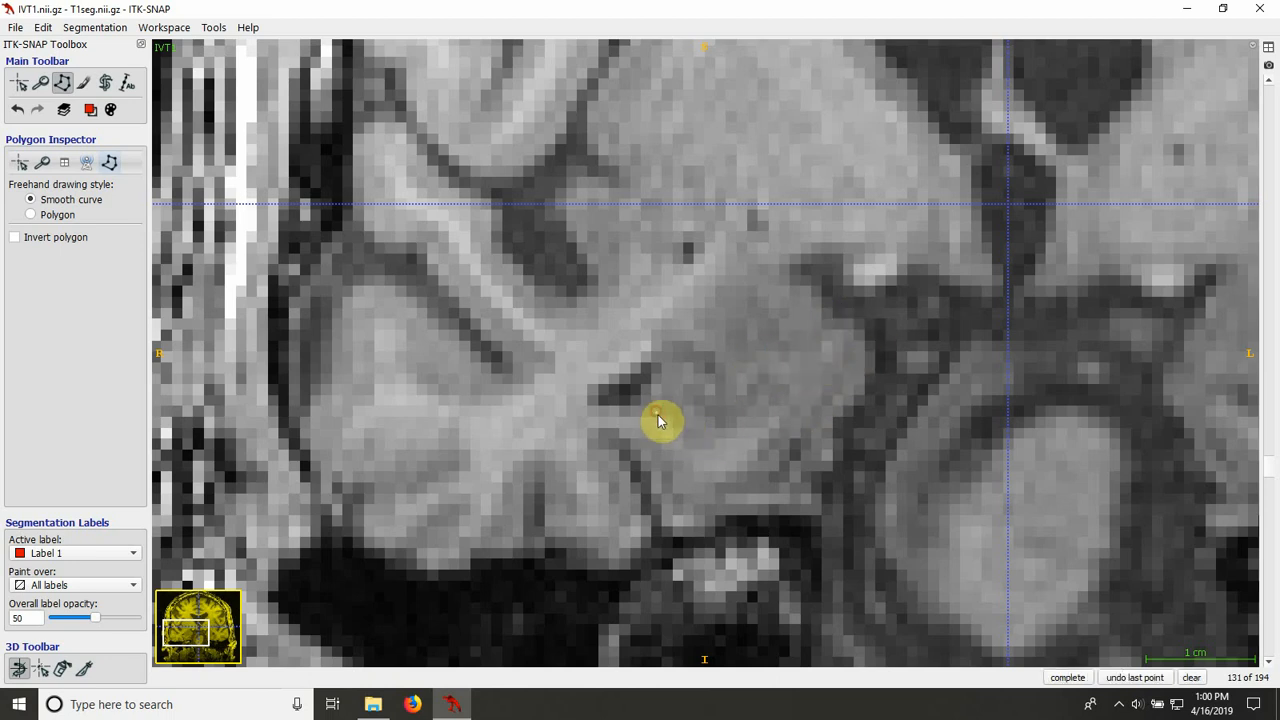
pyautogui.moveTo(710, 446); pyautogui.dragTo(755, 421)
pyautogui.moveTo(806, 352); pyautogui.dragTo(750, 366)
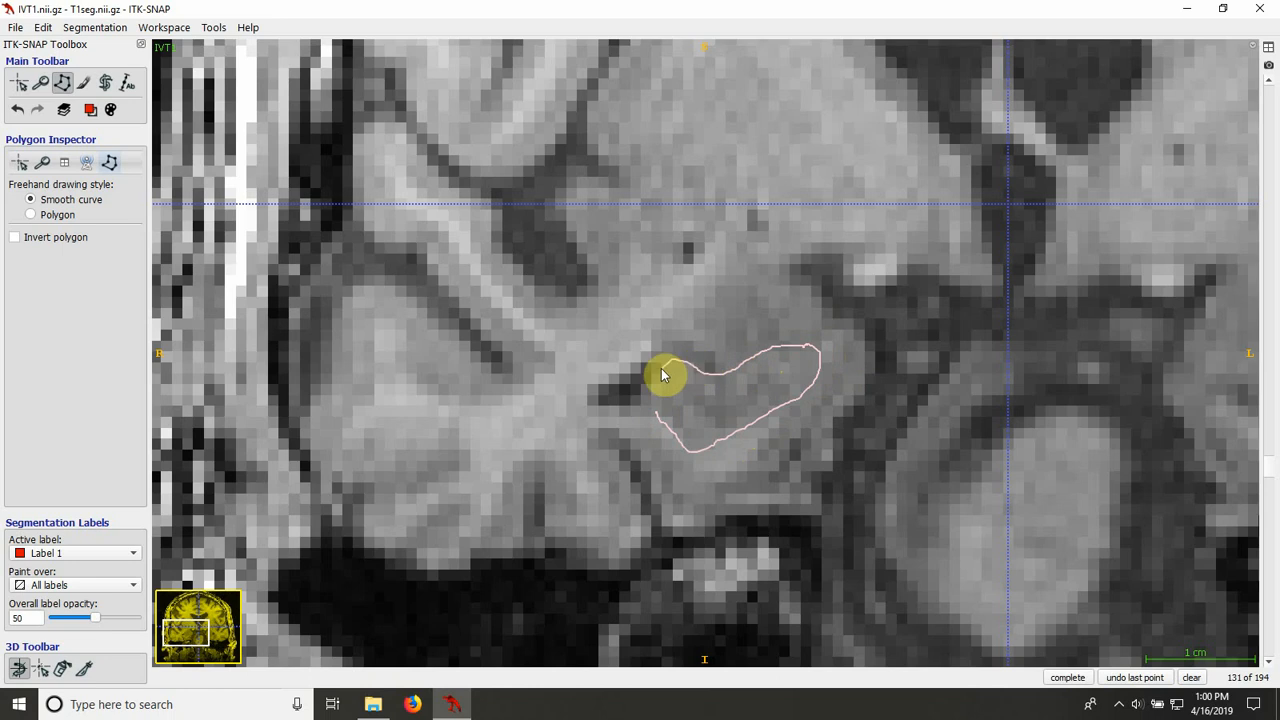
pyautogui.moveTo(662, 375); pyautogui.dragTo(657, 415)
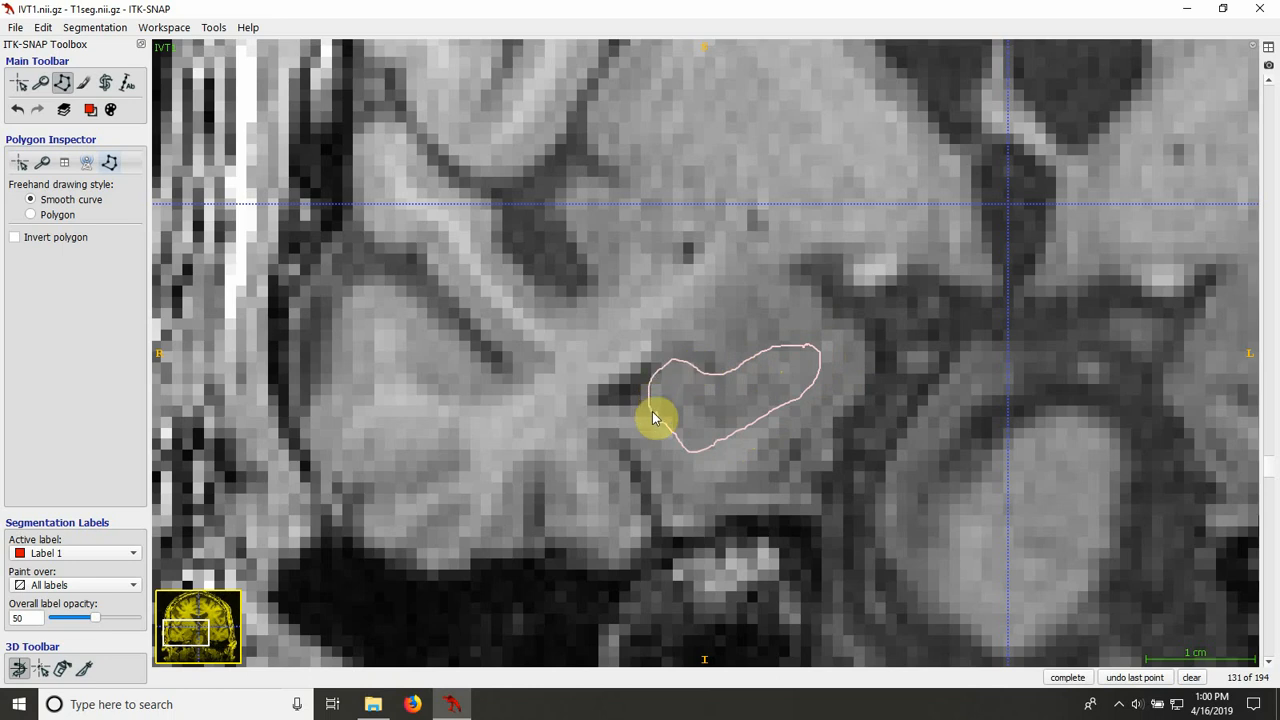
pyautogui.click(1057, 683)
# Step: Trace the right hippocampus on slice 132 as a closed smooth-curve polygon and fill it with Label 1
pyautogui.scroll(1, 774, 491)
pyautogui.scroll(-1, 774, 491)
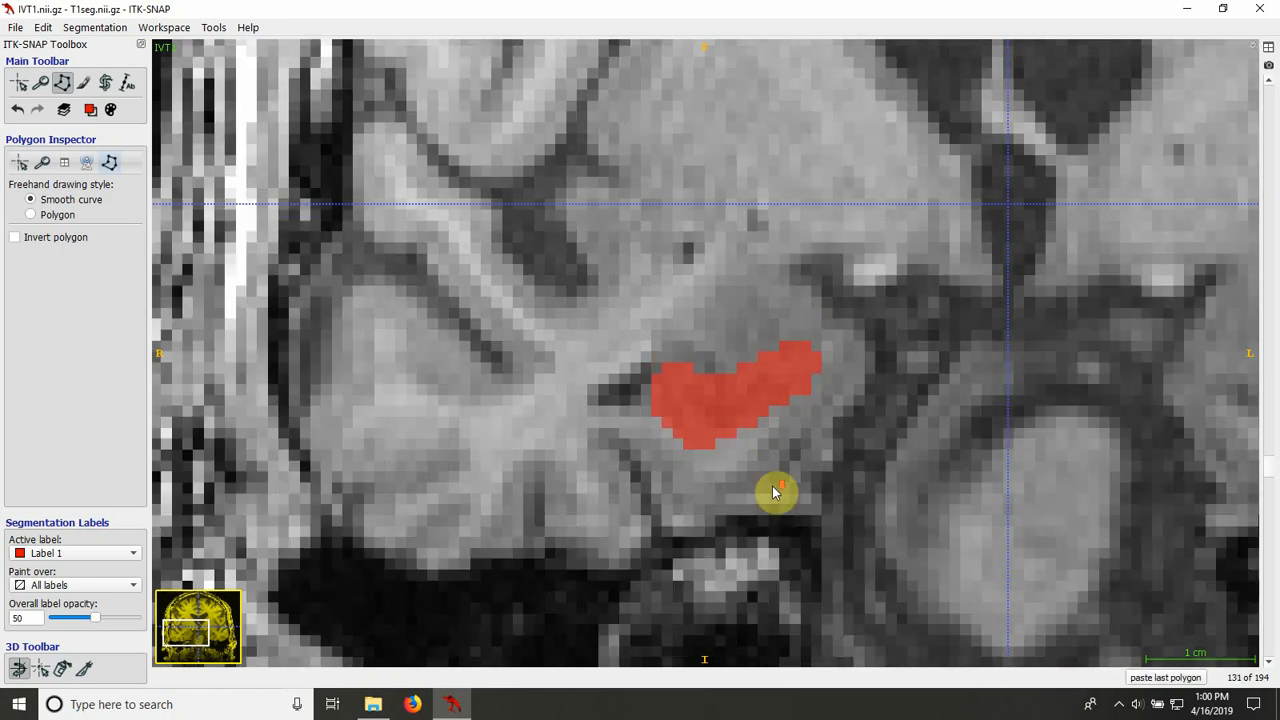
pyautogui.scroll(1, 774, 491)
pyautogui.scroll(-2, 774, 491)
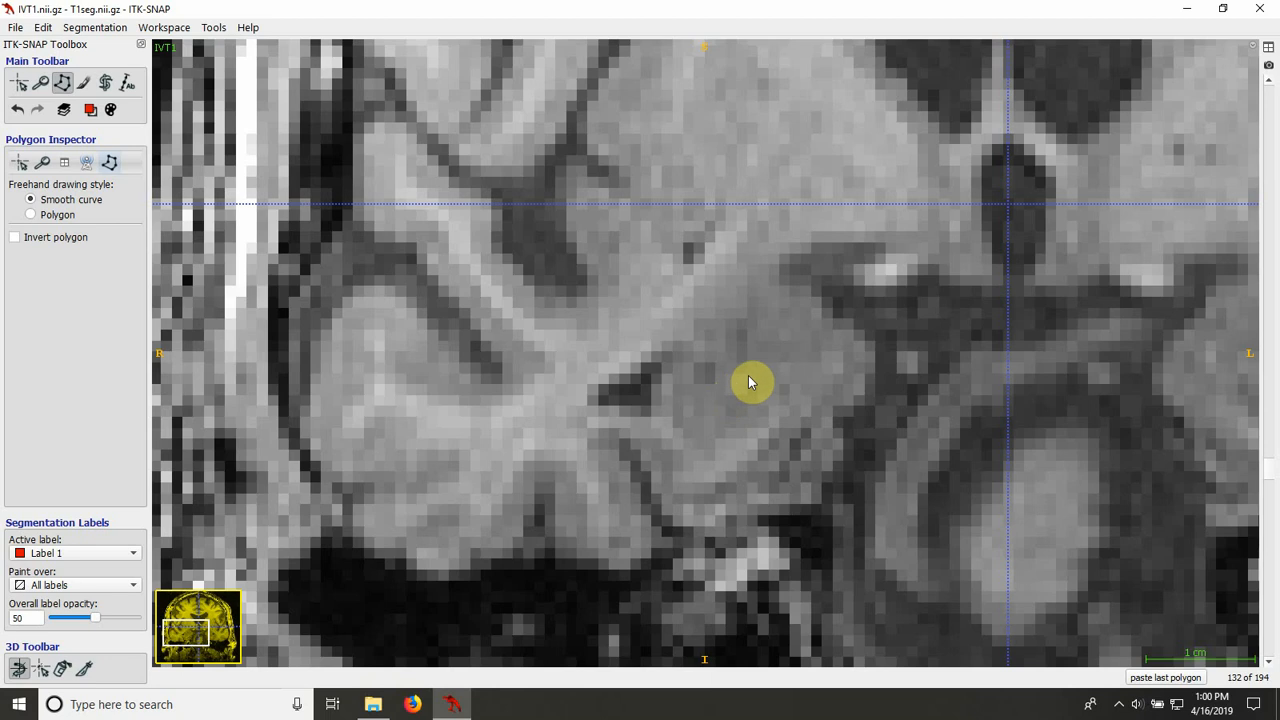
pyautogui.moveTo(655, 402)
pyautogui.mouseDown()
pyautogui.moveTo(687, 439)
pyautogui.moveTo(765, 426)
pyautogui.mouseUp()
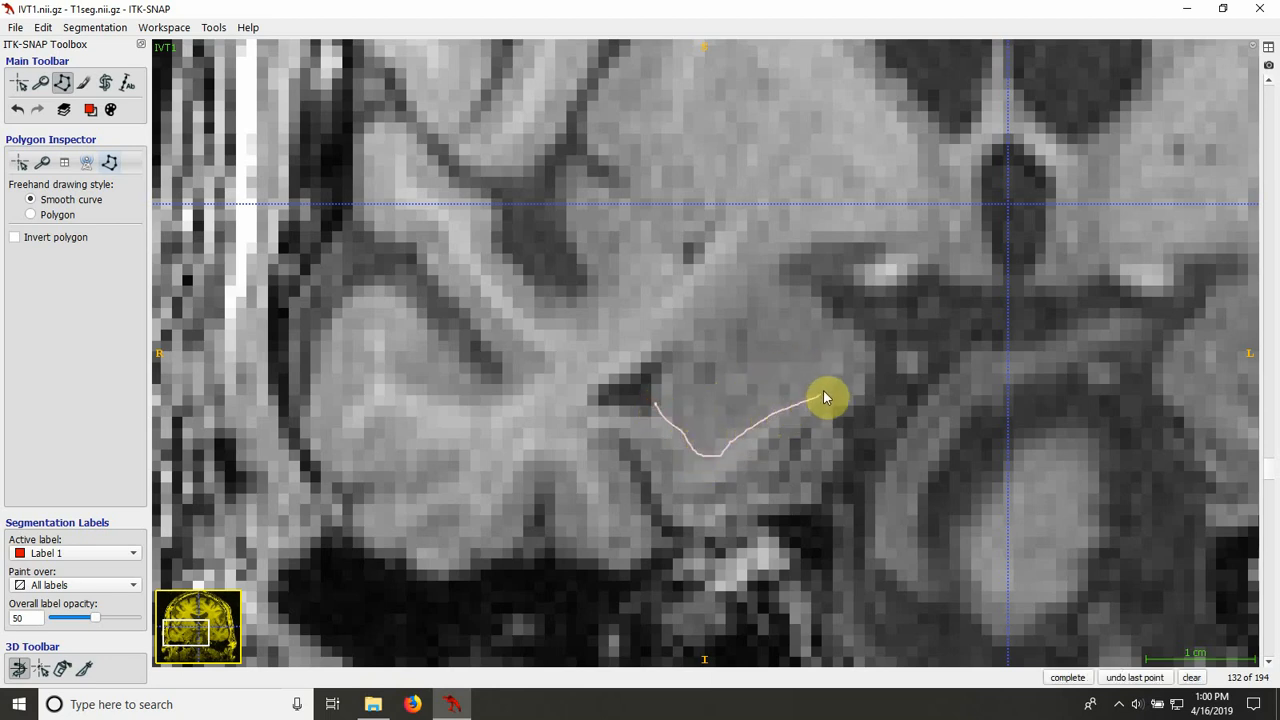
pyautogui.moveTo(822, 374); pyautogui.dragTo(786, 369)
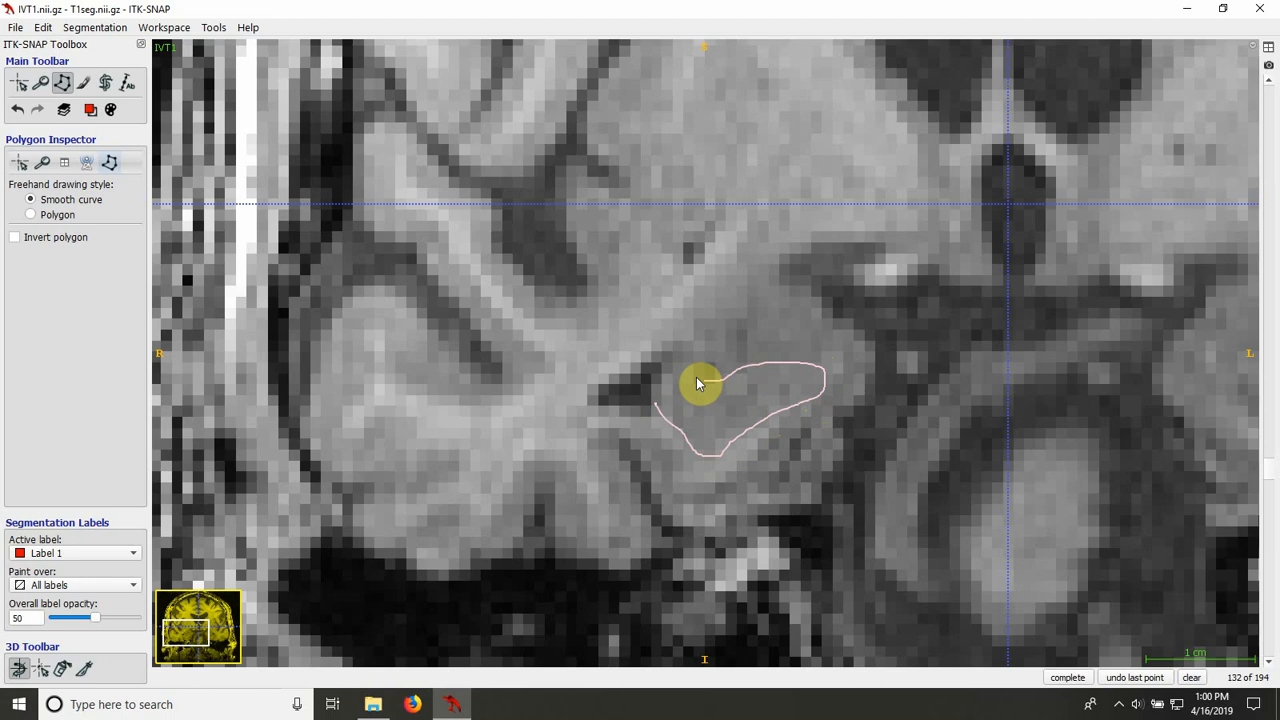
pyautogui.moveTo(698, 384)
pyautogui.mouseDown()
pyautogui.moveTo(666, 374)
pyautogui.moveTo(654, 394)
pyautogui.mouseUp()
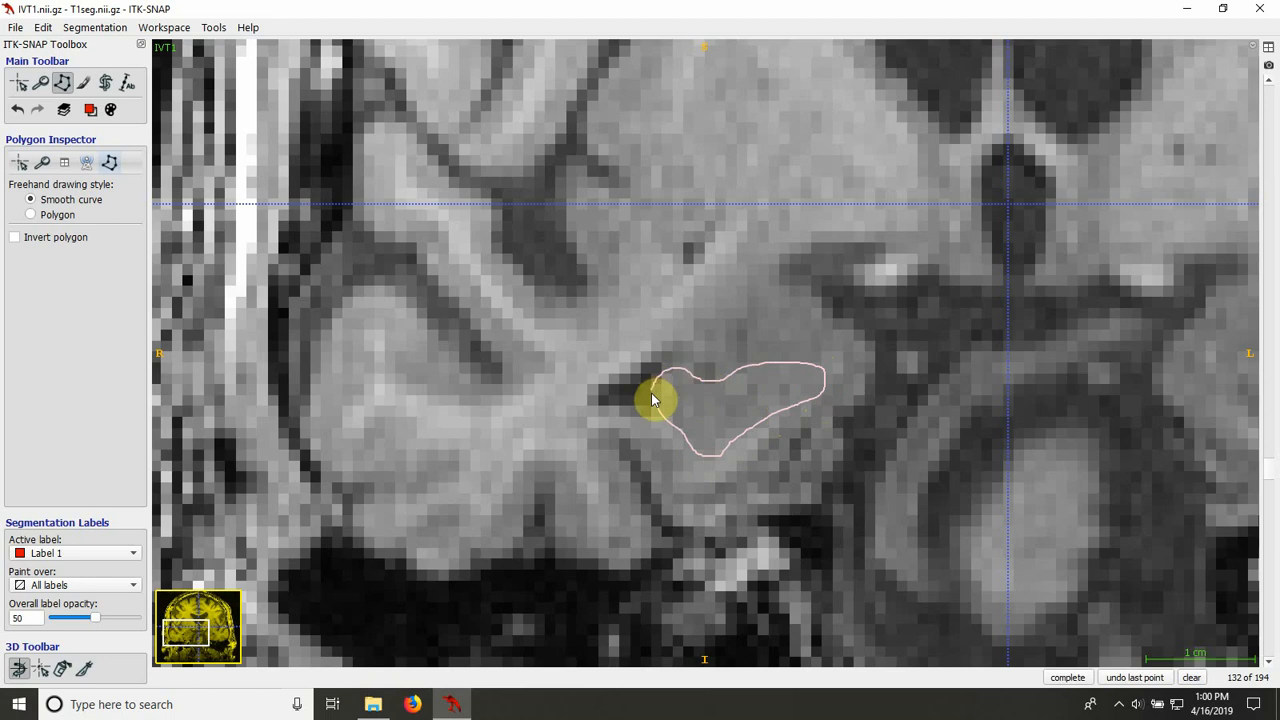
pyautogui.click(1067, 677)
pyautogui.click(1066, 676)
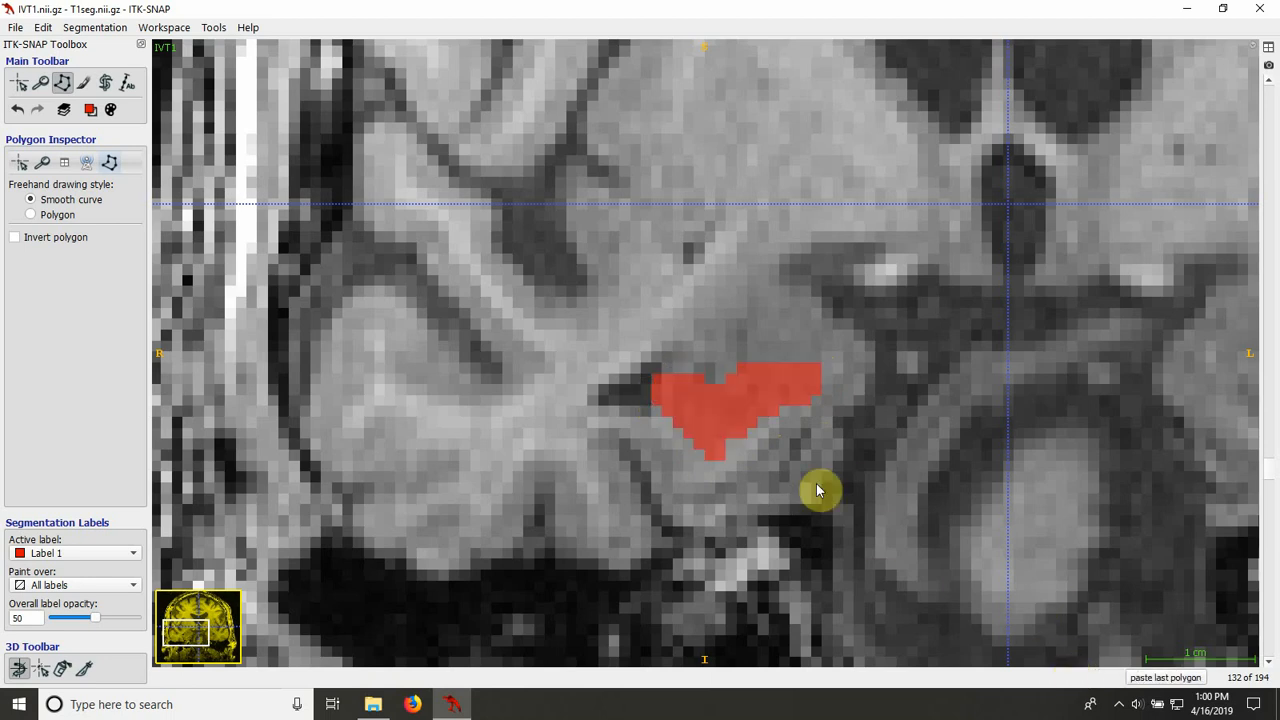
# Step: Compare with slice 131, outline the right hippocampus on slice 133 with a smooth-curve polygon, and fill it with Label 1
pyautogui.click(84, 82)
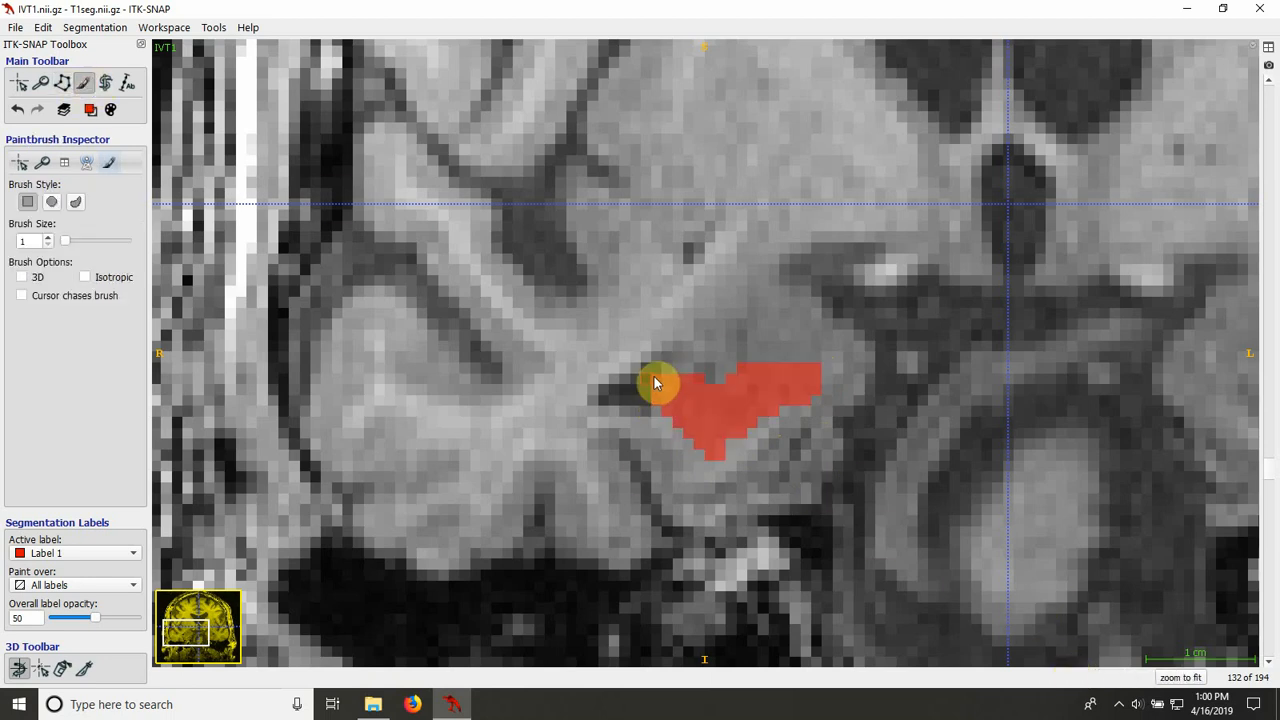
pyautogui.scroll(1, 734, 547)
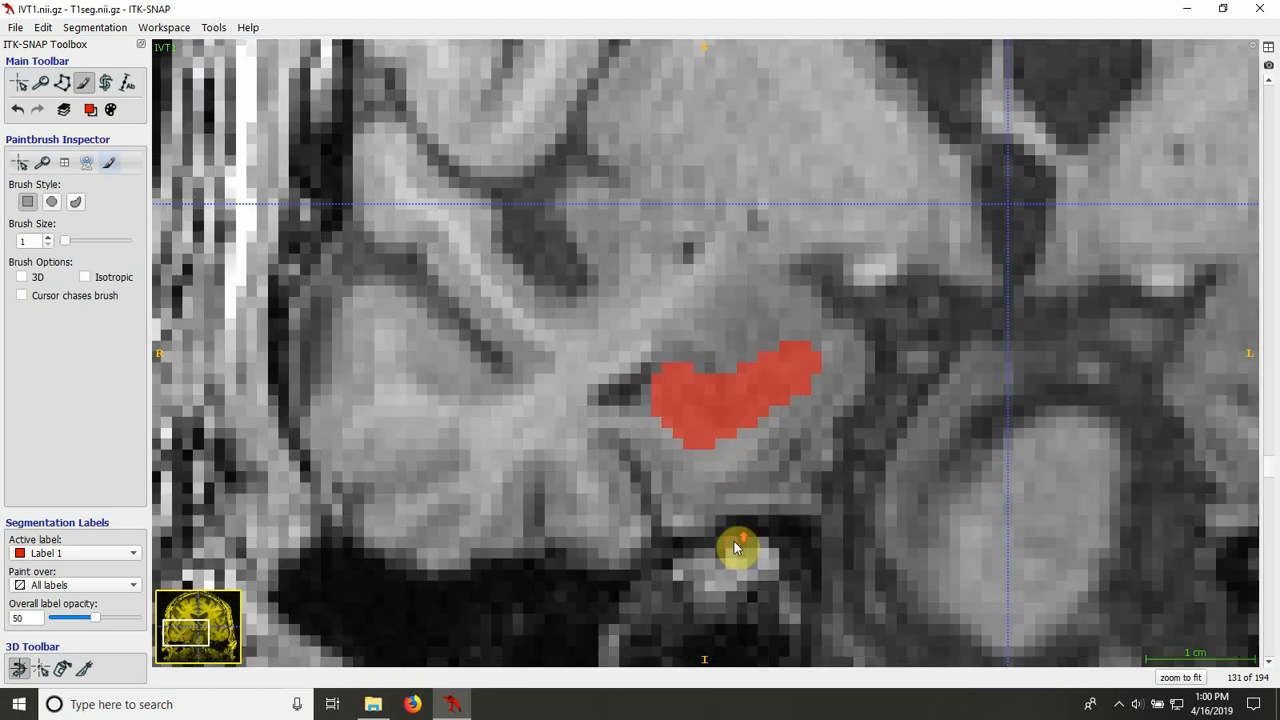
pyautogui.scroll(-2, 734, 547)
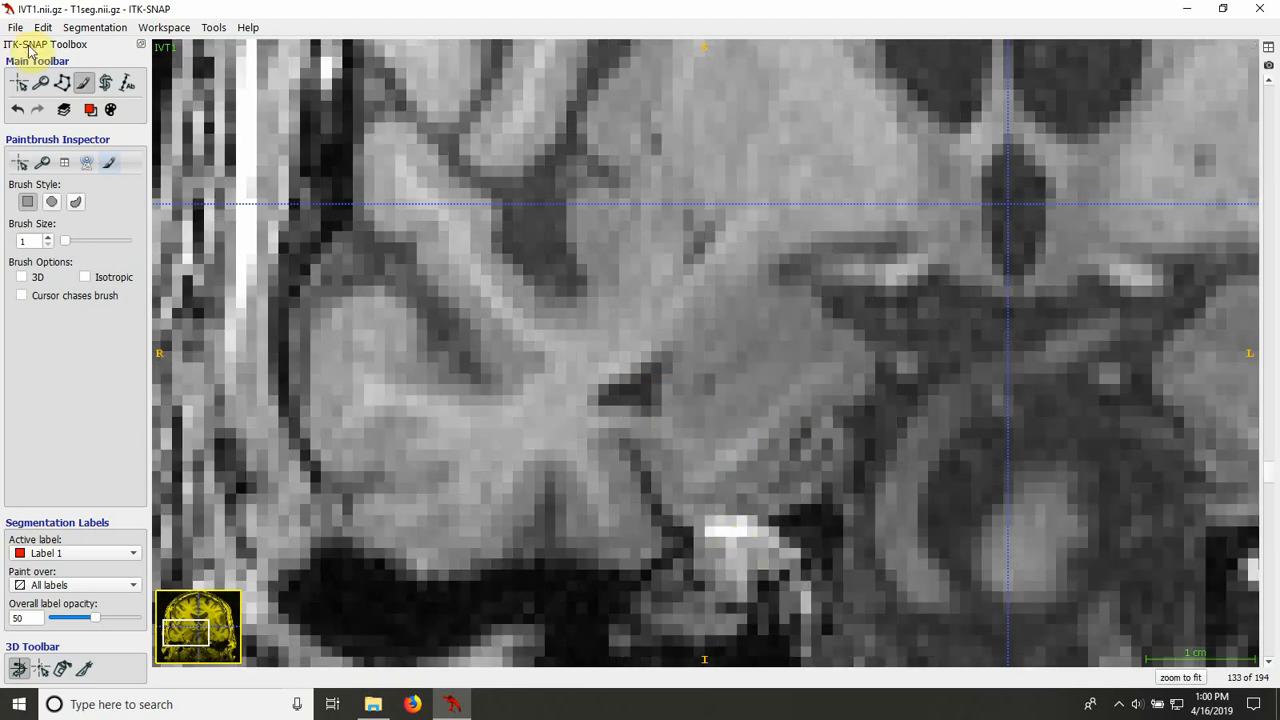
pyautogui.click(62, 82)
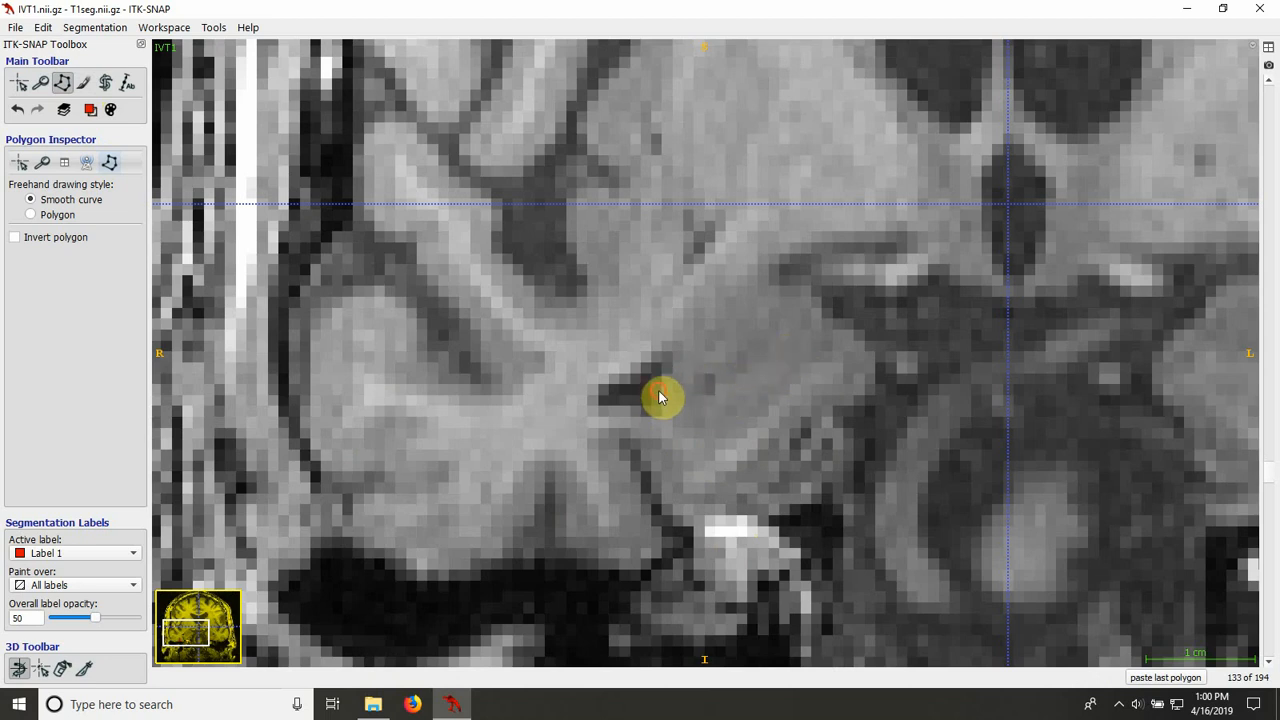
pyautogui.moveTo(658, 391); pyautogui.dragTo(686, 434)
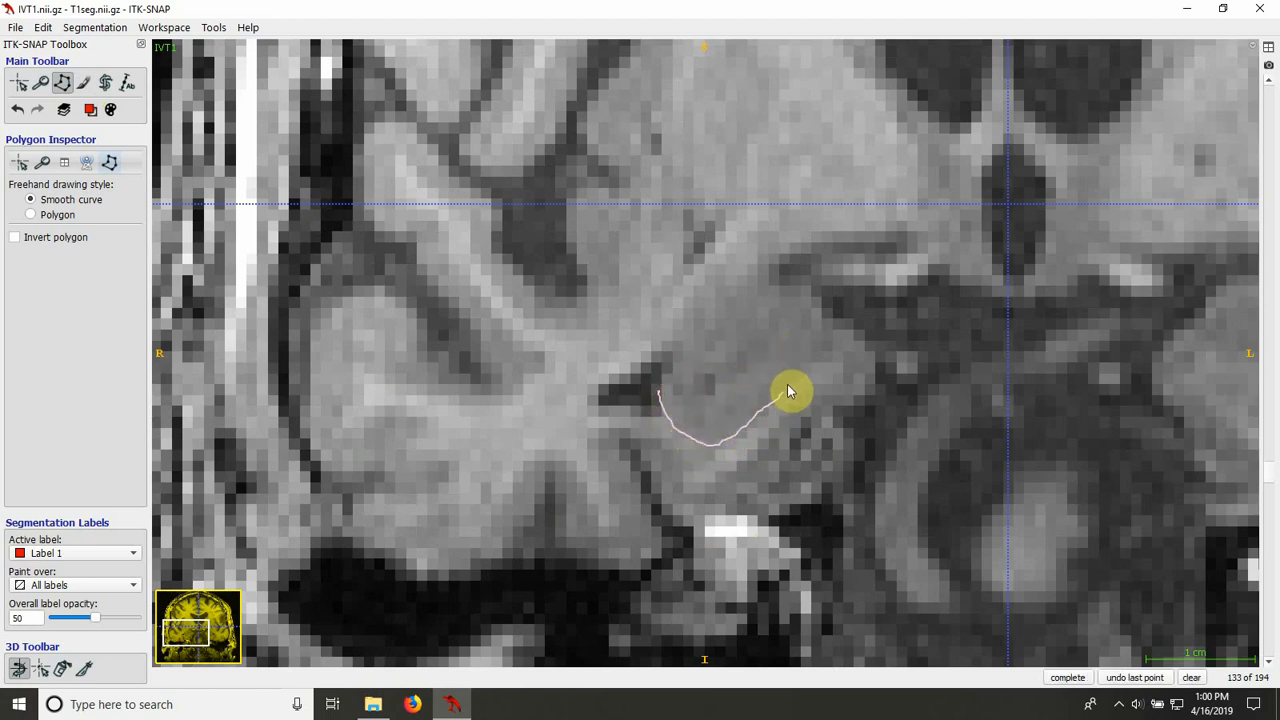
pyautogui.moveTo(795, 358)
pyautogui.mouseDown()
pyautogui.moveTo(770, 345)
pyautogui.moveTo(704, 394)
pyautogui.moveTo(666, 389)
pyautogui.mouseUp()
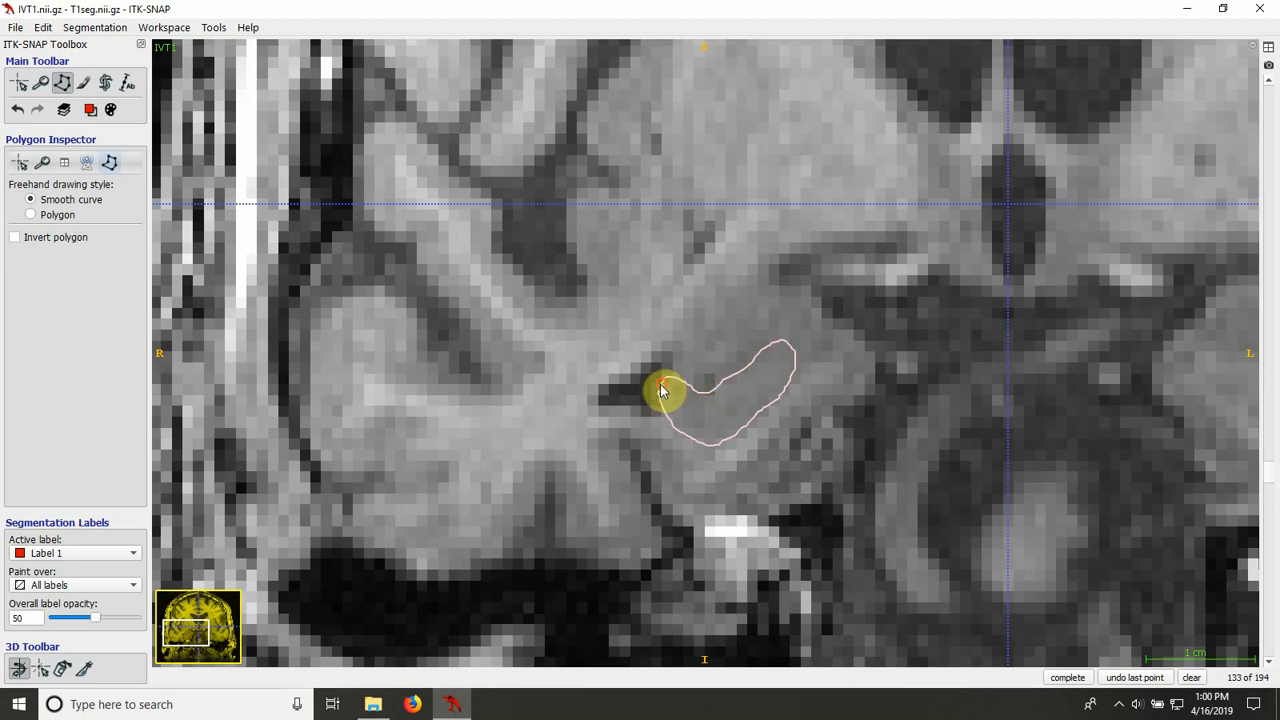
pyautogui.click(1067, 677)
pyautogui.scroll(1, 852, 533)
pyautogui.scroll(-1, 852, 533)
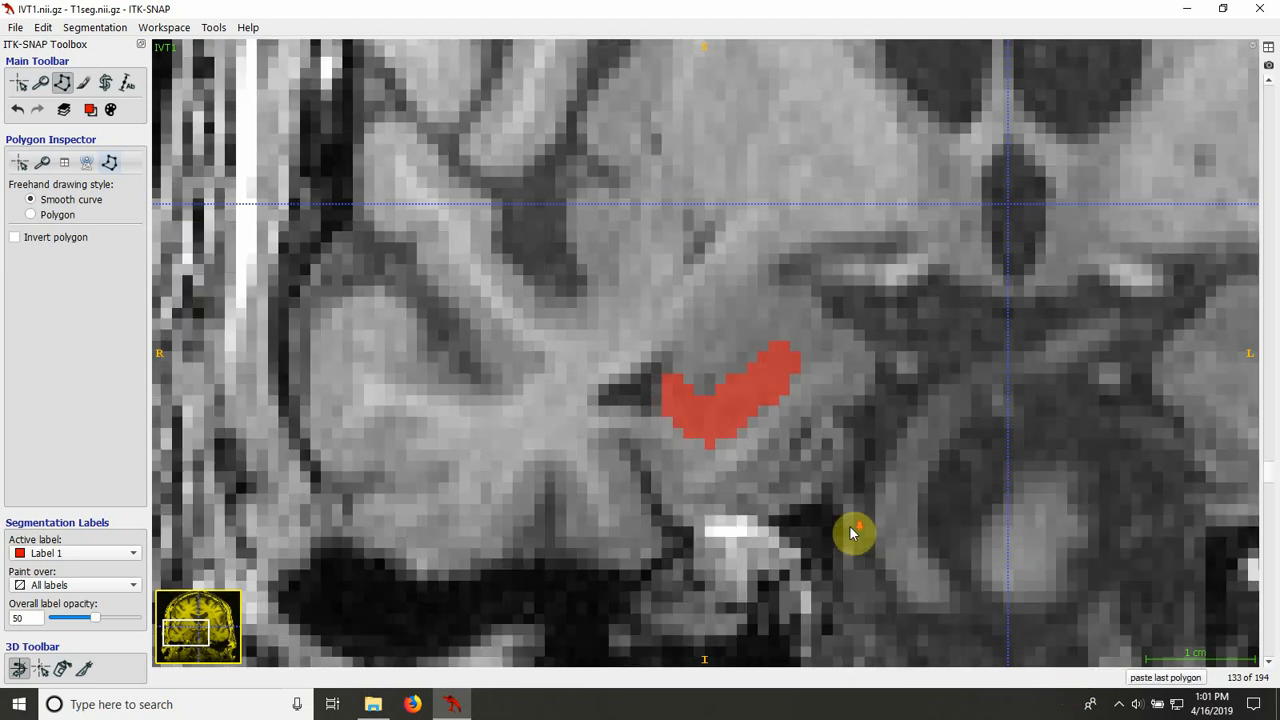
# Step: Outline the right hippocampus on slice 134, just medial to the dark temporal horn, and fill the closed polygon with Label 1
pyautogui.scroll(1, 850, 533)
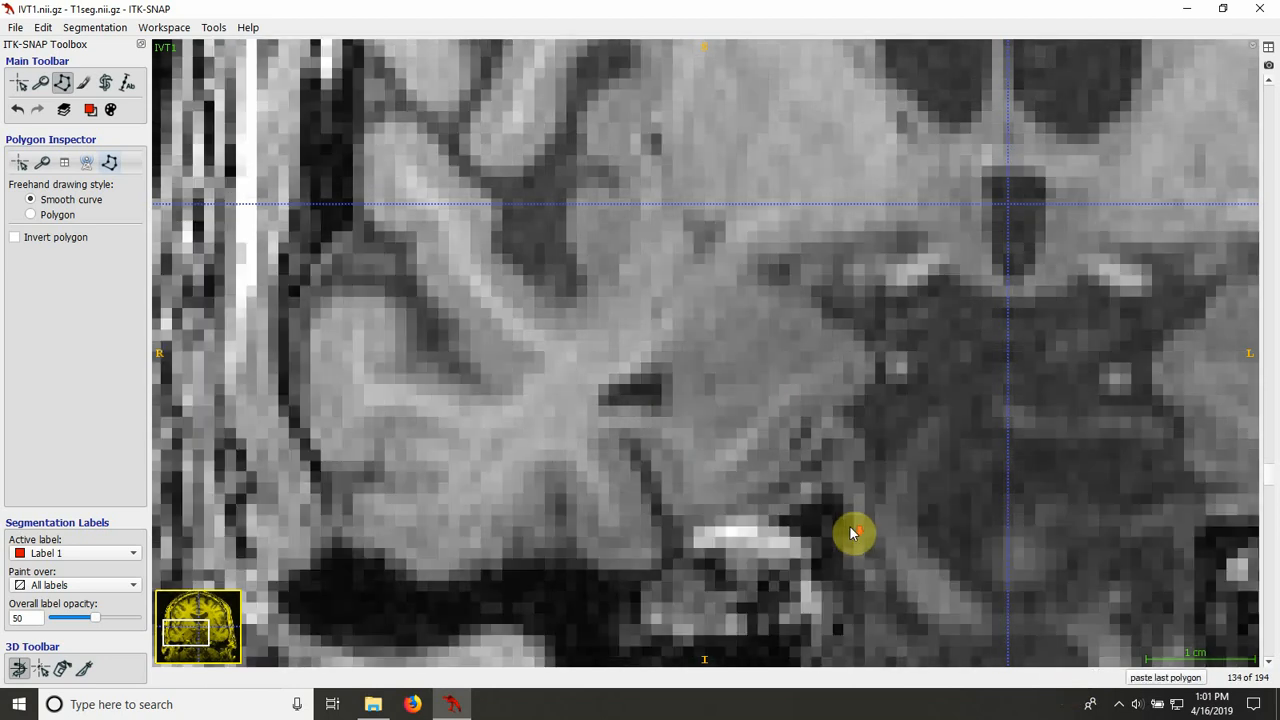
pyautogui.click(699, 390)
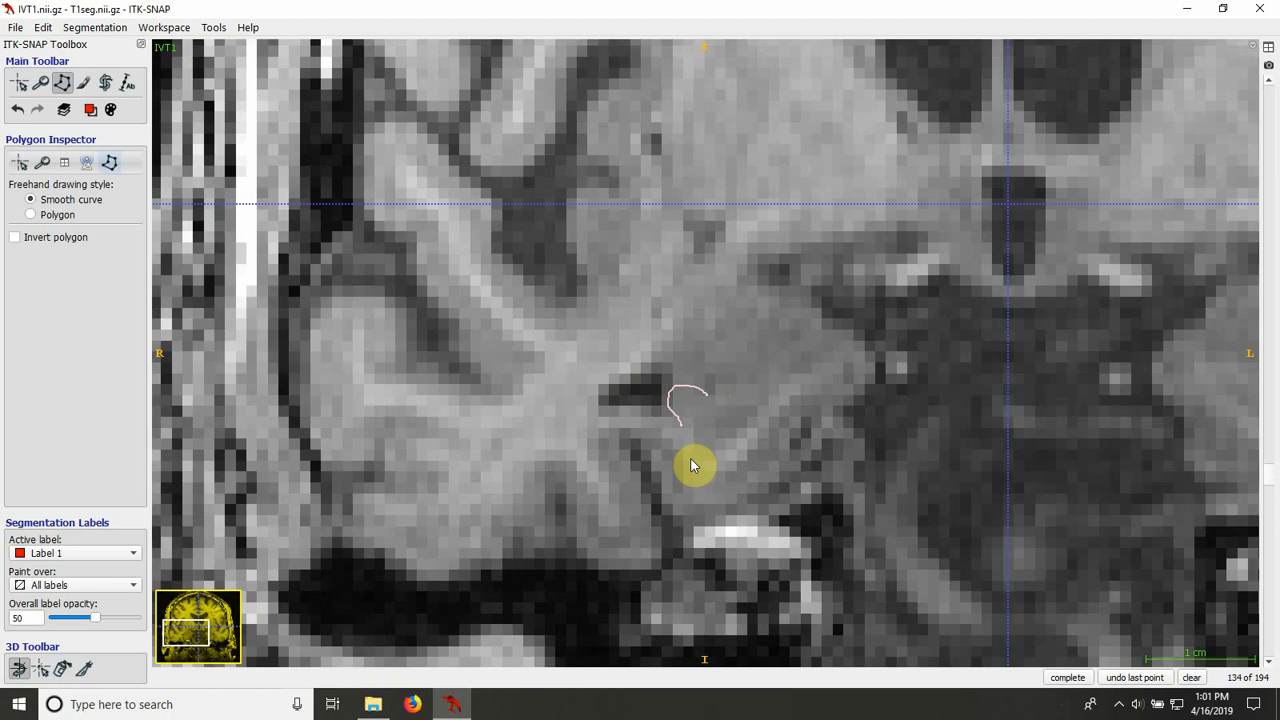
pyautogui.moveTo(681, 424); pyautogui.dragTo(727, 447)
pyautogui.moveTo(786, 392)
pyautogui.mouseDown()
pyautogui.moveTo(790, 351)
pyautogui.moveTo(709, 391)
pyautogui.mouseUp()
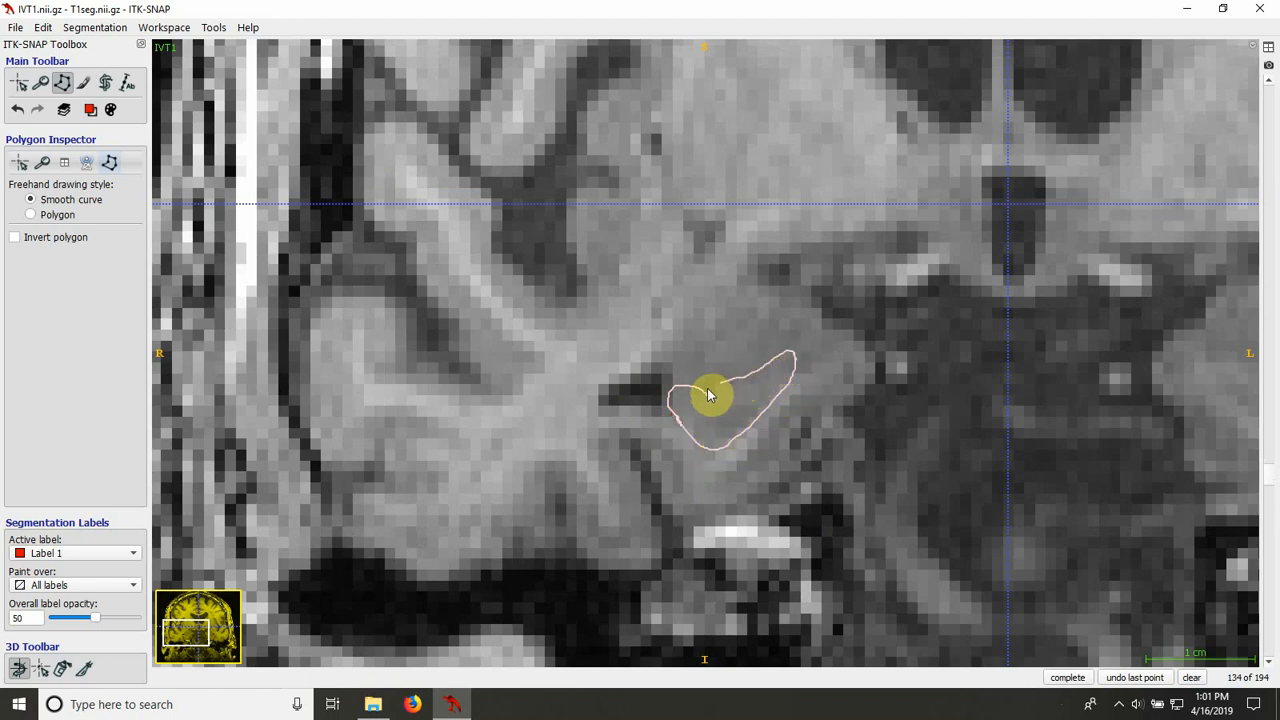
pyautogui.click(709, 391)
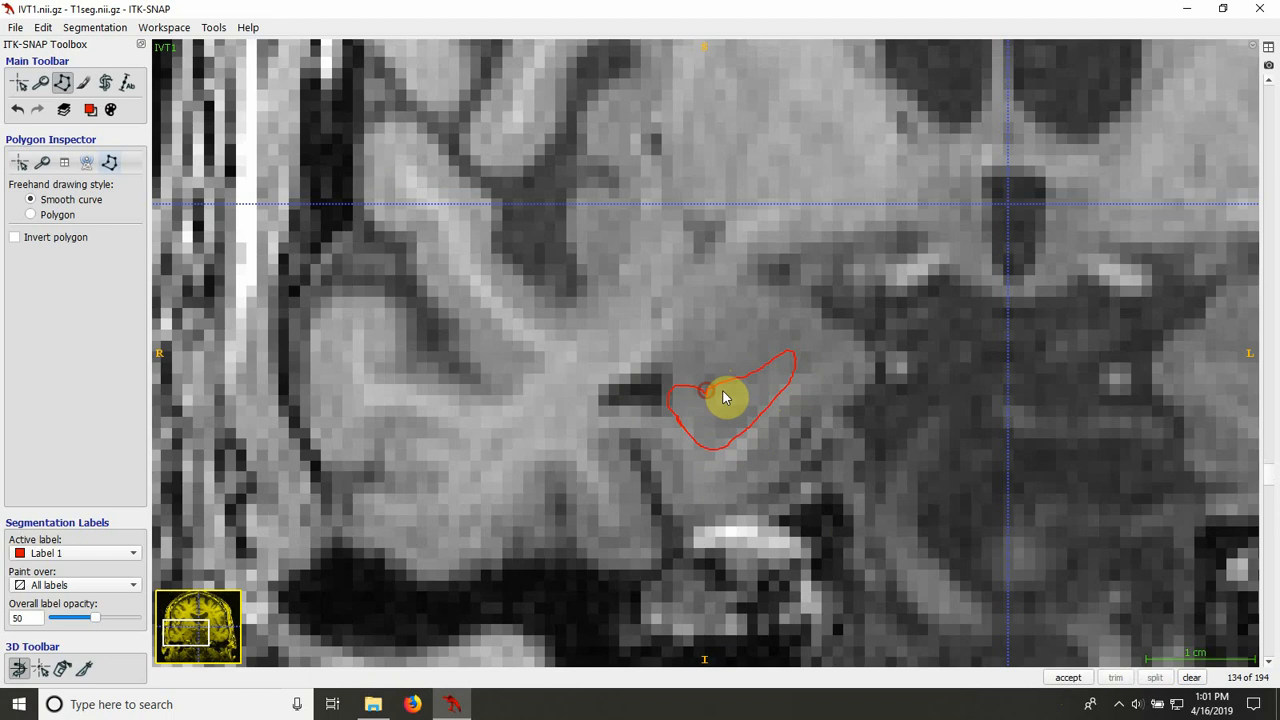
pyautogui.click(1068, 677)
# Step: Examine slice 135 beyond the last outline and review the labelled hippocampus slices back to slice 124
pyautogui.scroll(-1, 789, 584)
pyautogui.scroll(2, 789, 577)
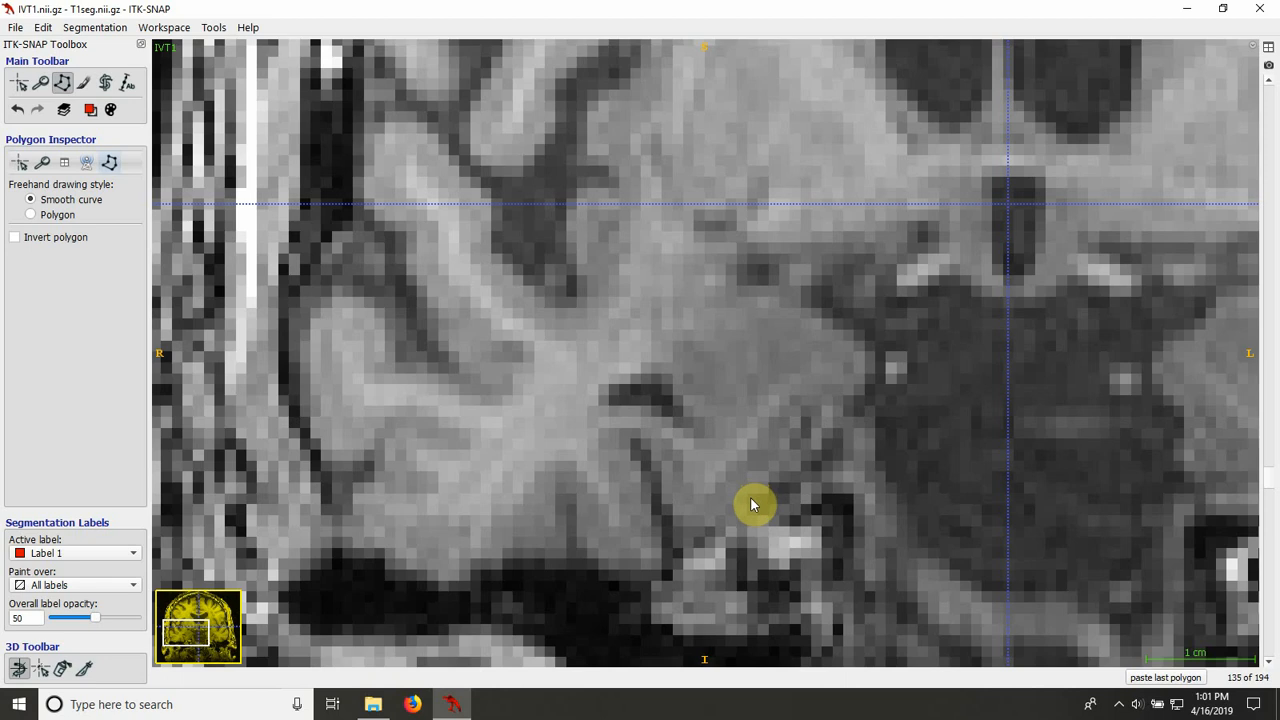
pyautogui.scroll(-3, 752, 505)
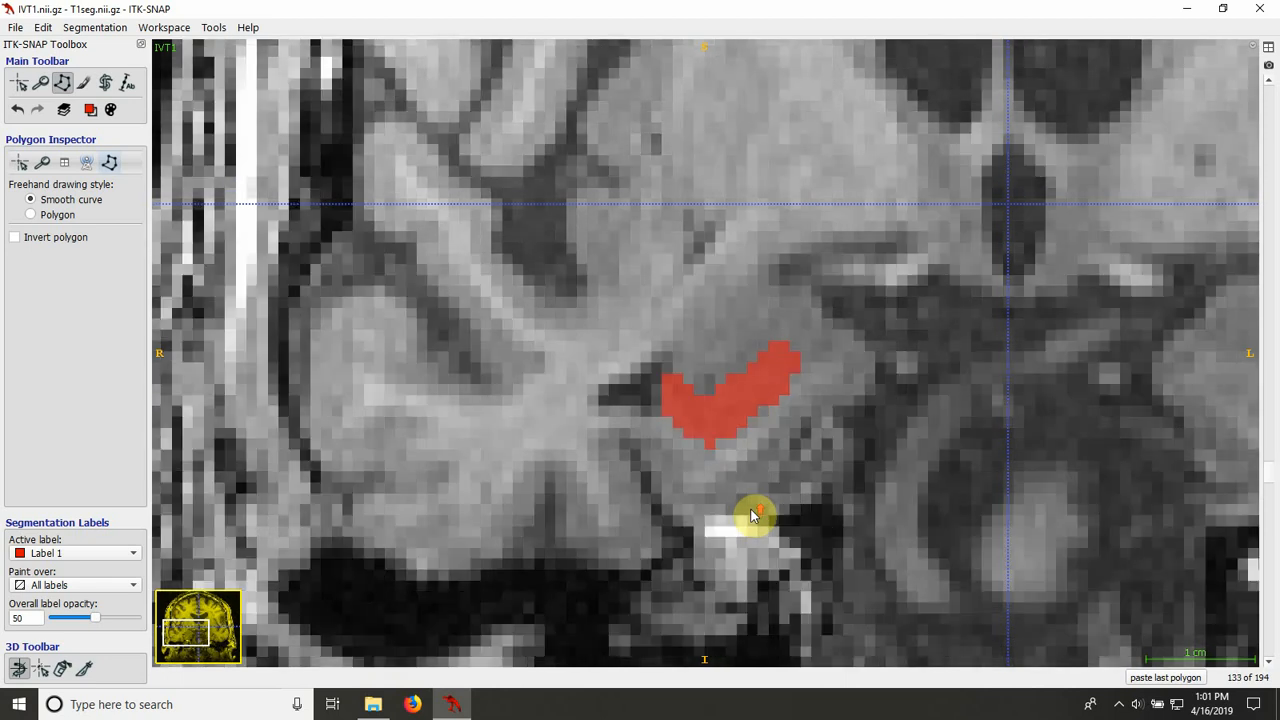
pyautogui.scroll(-5, 752, 515)
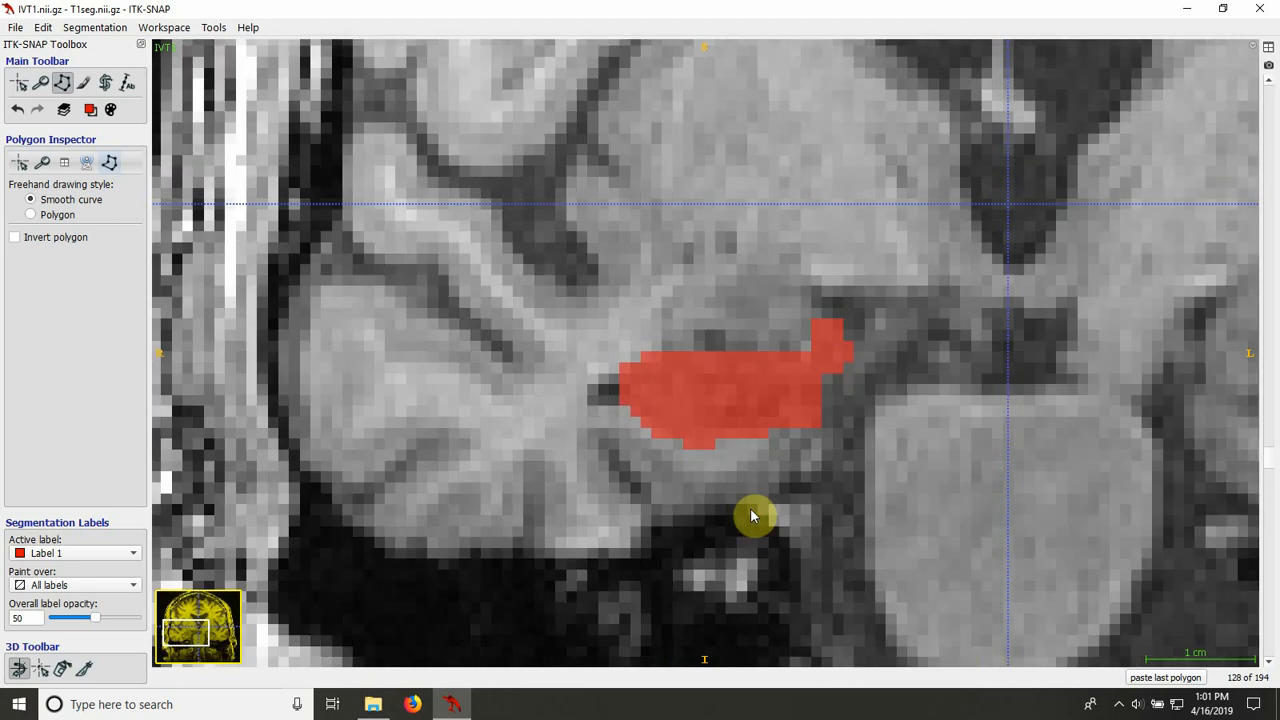
pyautogui.scroll(-4, 754, 515)
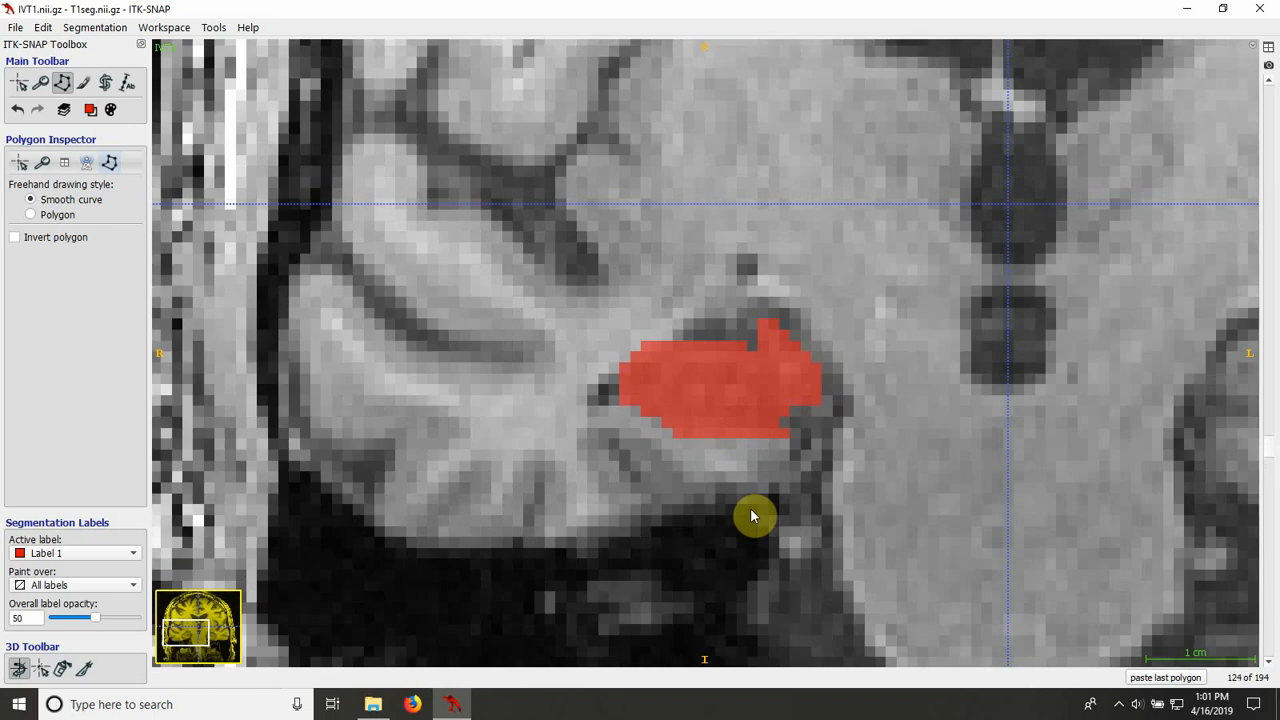
pyautogui.scroll(1, 754, 514)
# Step: Trace the right hippocampus on slice 123 as a closed smooth-curve polygon and fill it with Label 1
pyautogui.scroll(-1, 754, 514)
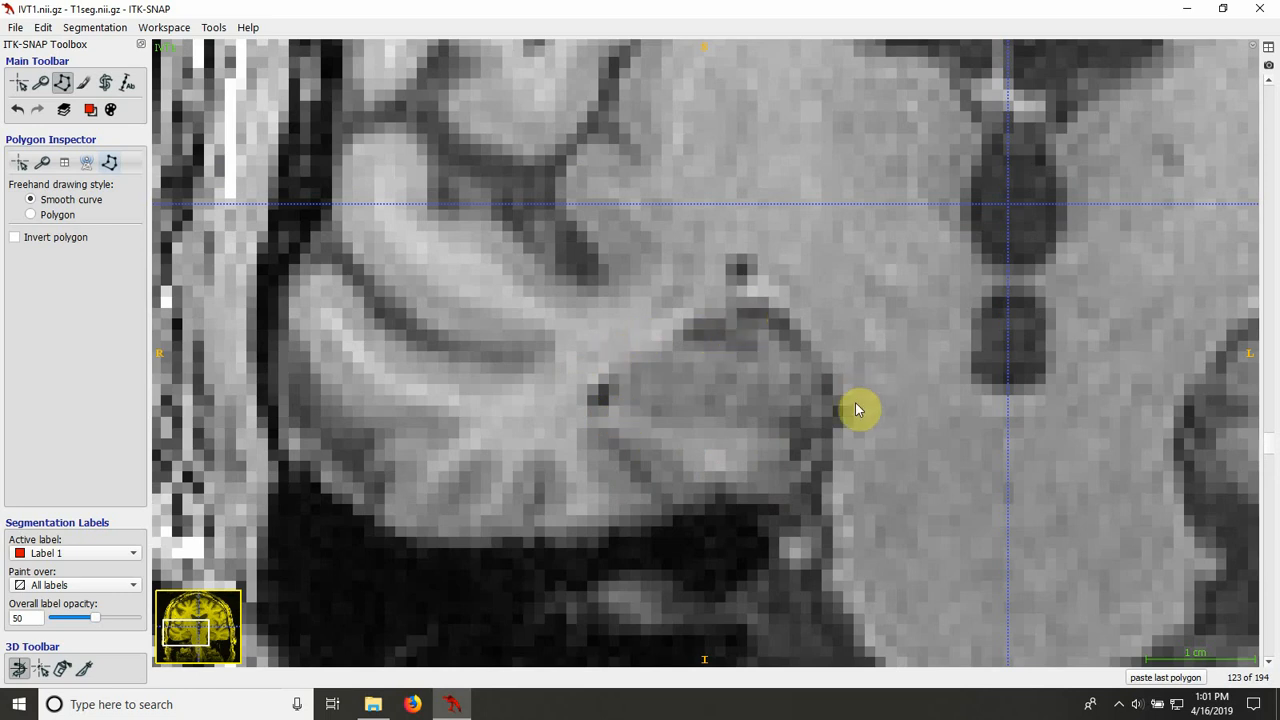
pyautogui.moveTo(623, 411); pyautogui.dragTo(655, 422)
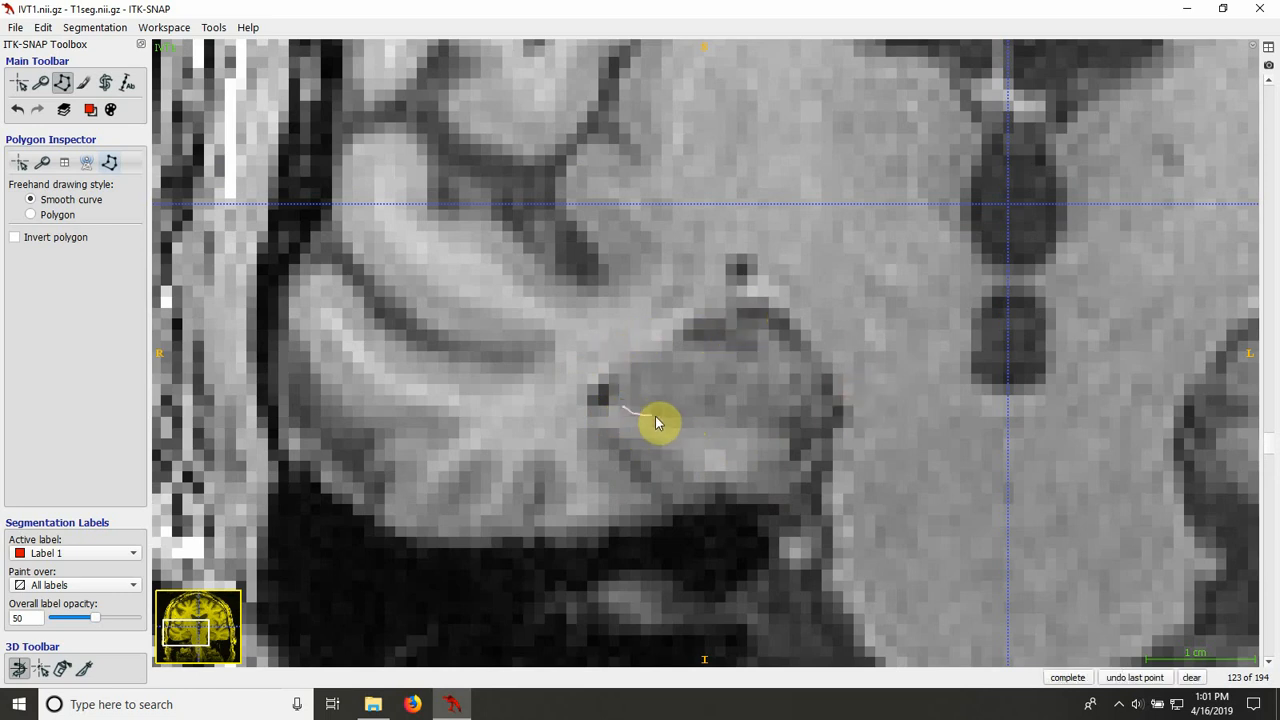
pyautogui.moveTo(729, 448)
pyautogui.mouseDown()
pyautogui.moveTo(772, 458)
pyautogui.moveTo(822, 390)
pyautogui.mouseUp()
pyautogui.moveTo(779, 340)
pyautogui.mouseDown()
pyautogui.moveTo(663, 346)
pyautogui.moveTo(614, 363)
pyautogui.moveTo(610, 380)
pyautogui.mouseUp()
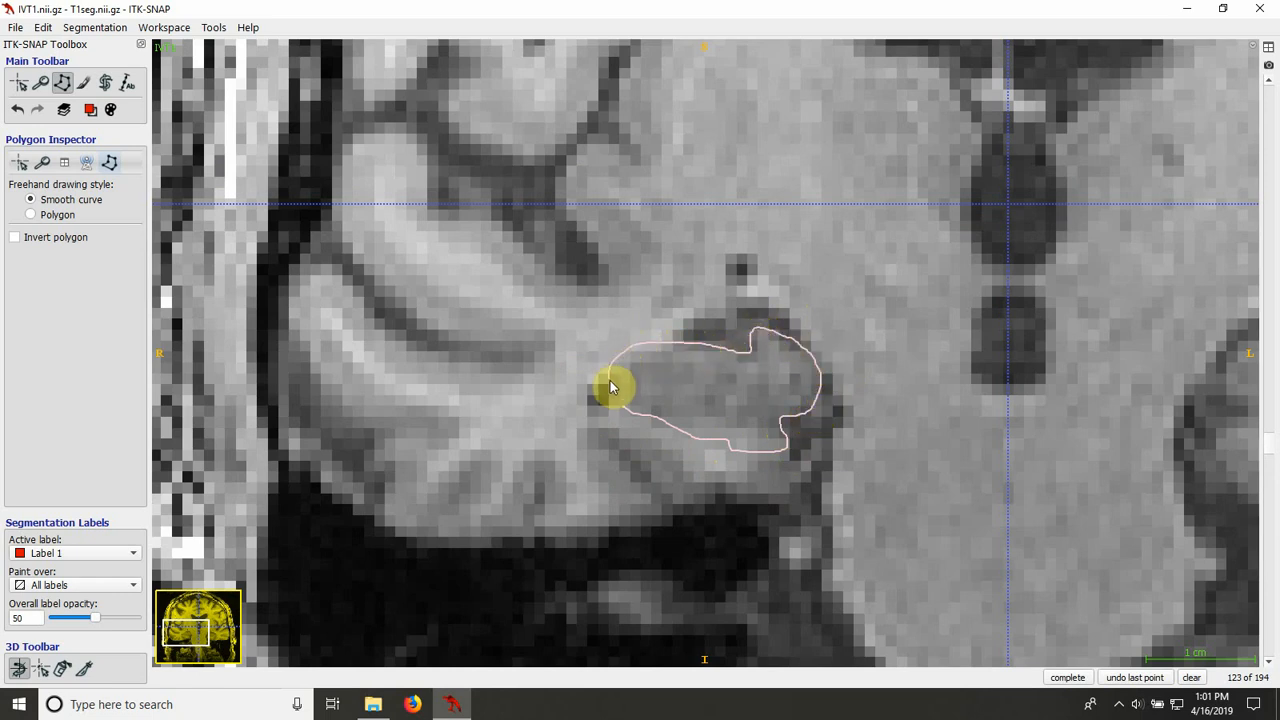
pyautogui.click(1067, 677)
# Step: Outline the right hippocampus on slice 122, including its narrow inferomedial tip, and fill the polygon with Label 1
pyautogui.scroll(-1, 712, 388)
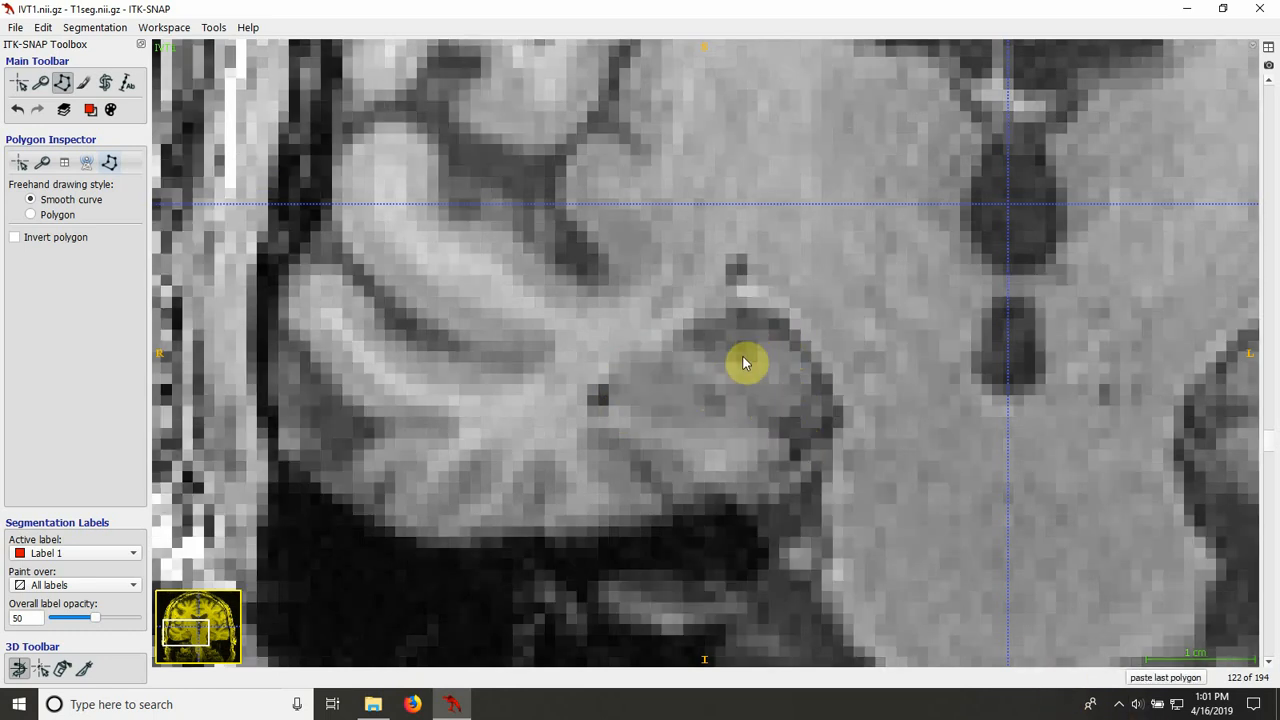
pyautogui.click(781, 442)
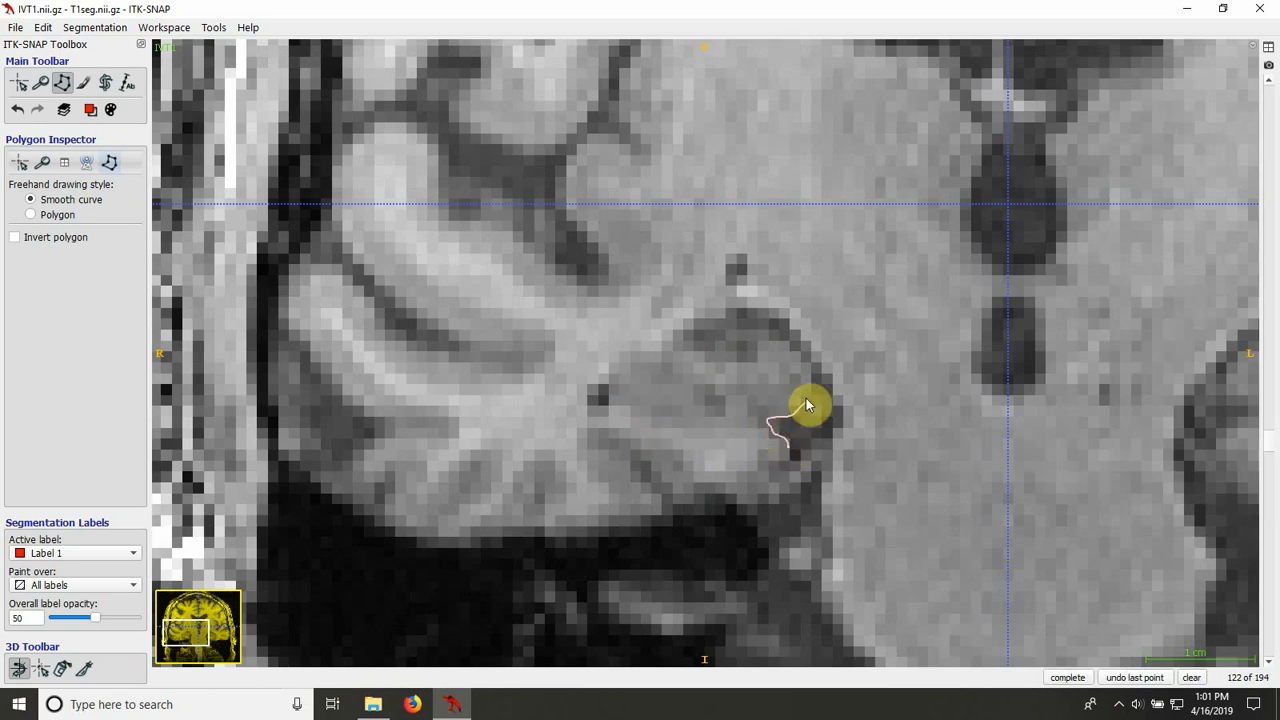
pyautogui.moveTo(808, 372)
pyautogui.mouseDown()
pyautogui.moveTo(782, 346)
pyautogui.moveTo(667, 355)
pyautogui.mouseUp()
pyautogui.moveTo(616, 412); pyautogui.dragTo(789, 451)
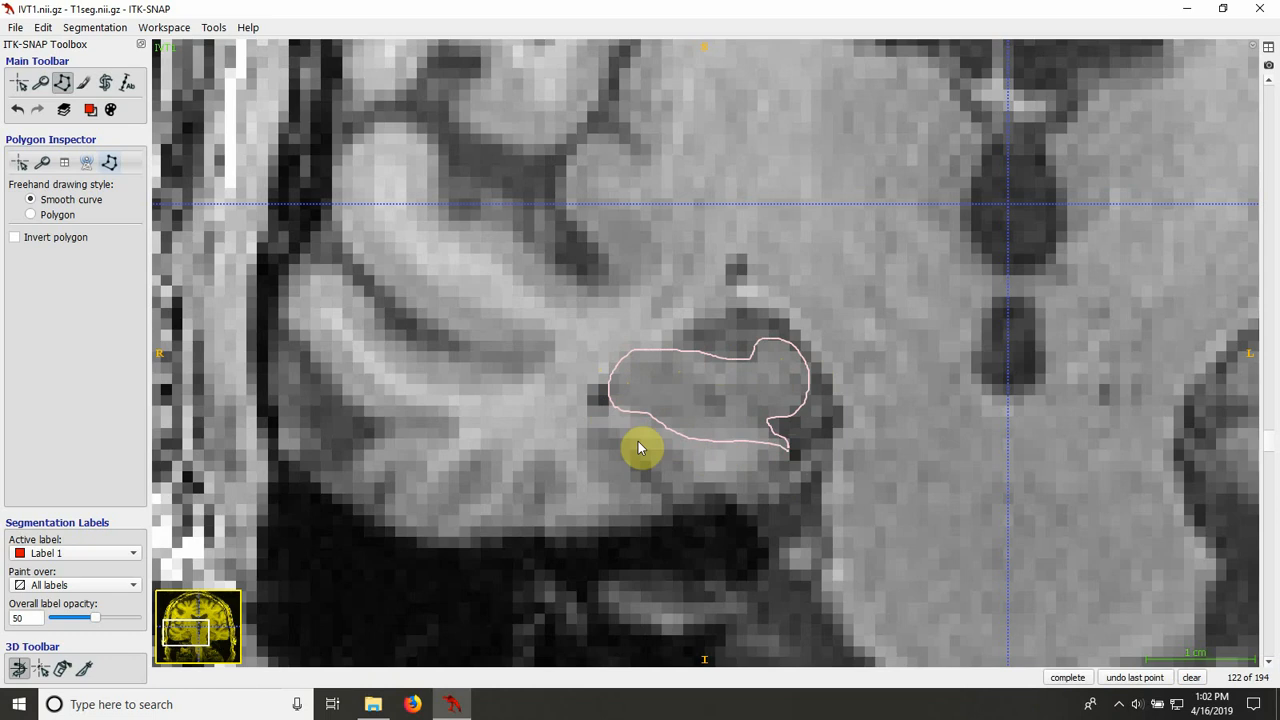
pyautogui.click(1067, 677)
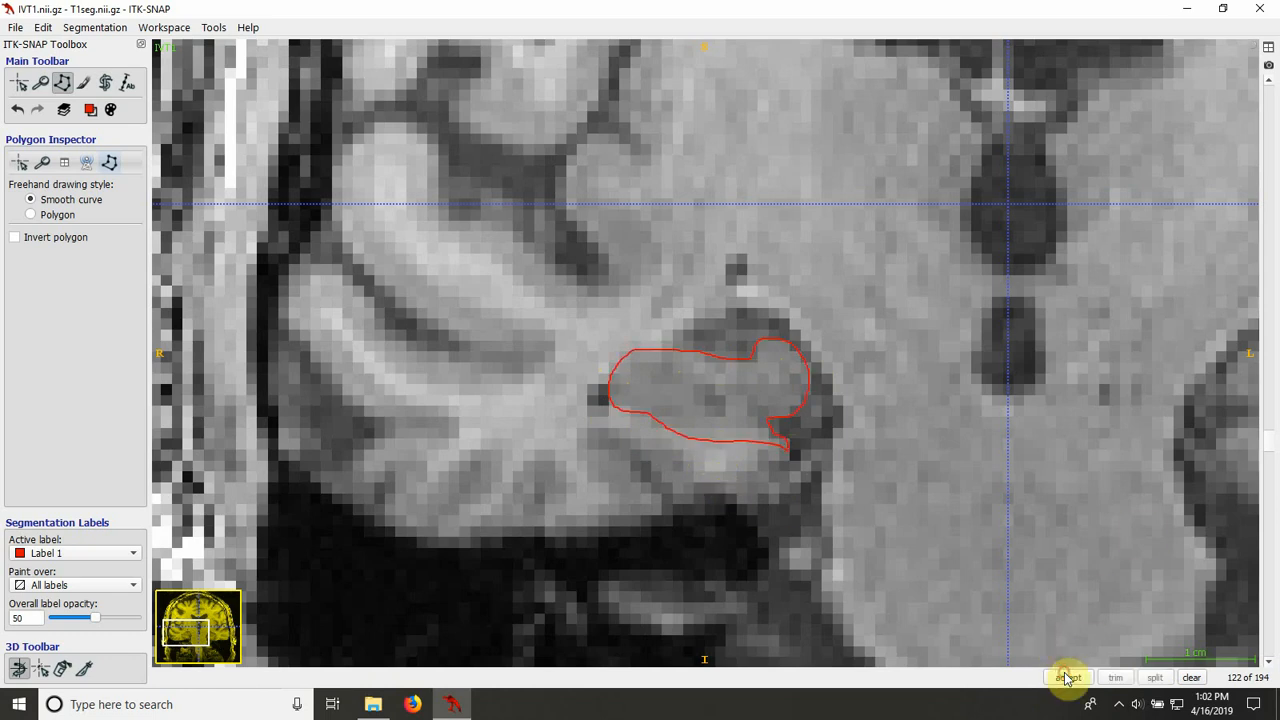
pyautogui.click(1066, 677)
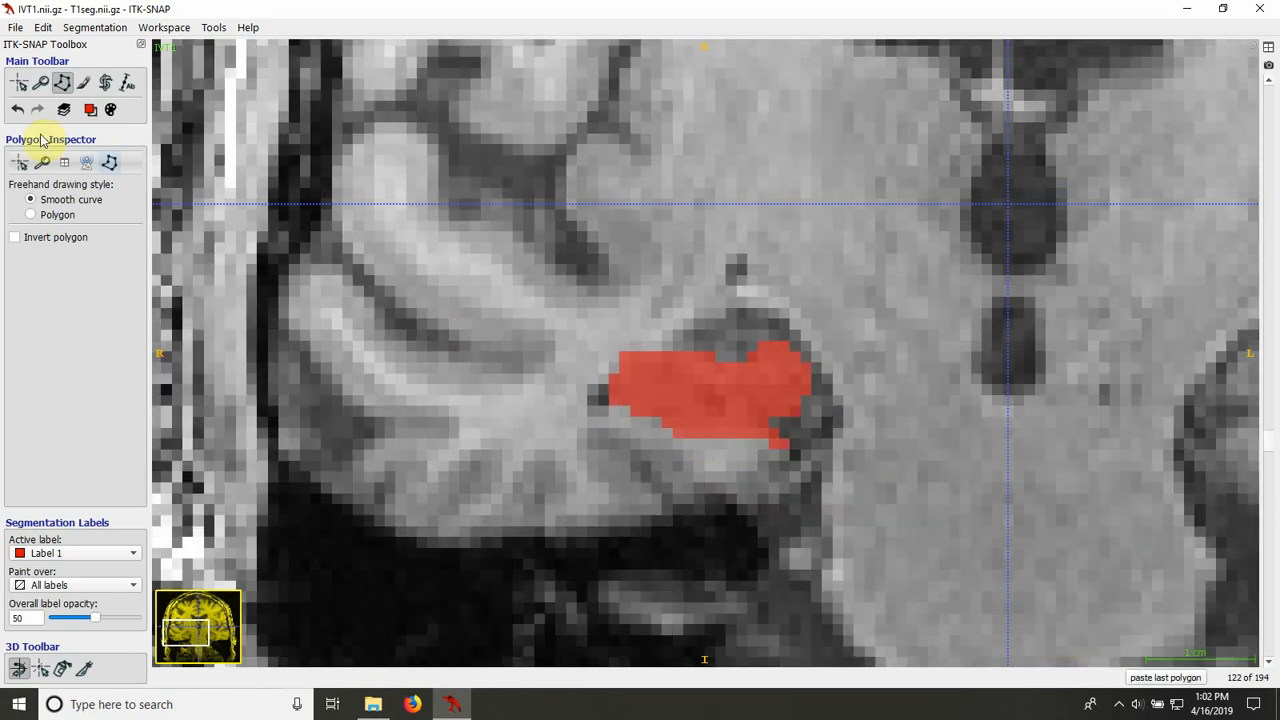
# Step: Outline the right hippocampus on slice 121 as a closed smooth-curve polygon and fill it with Label 1
pyautogui.click(84, 82)
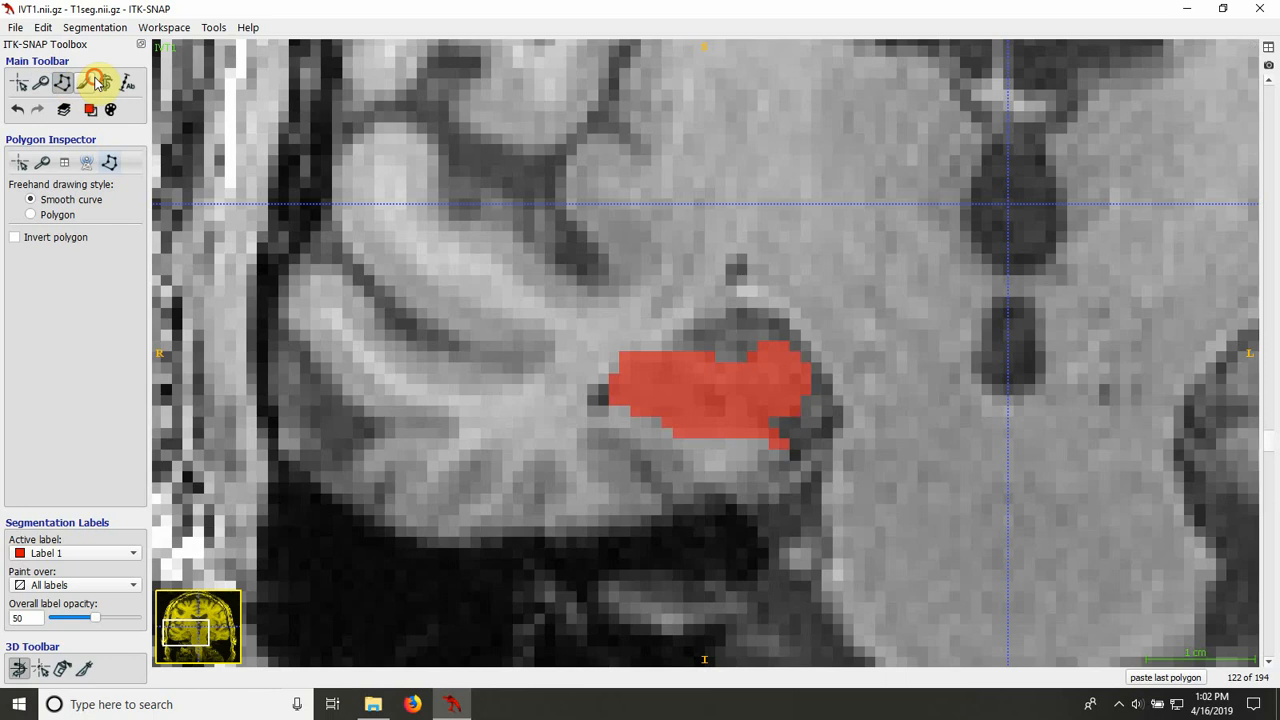
pyautogui.scroll(-1, 799, 519)
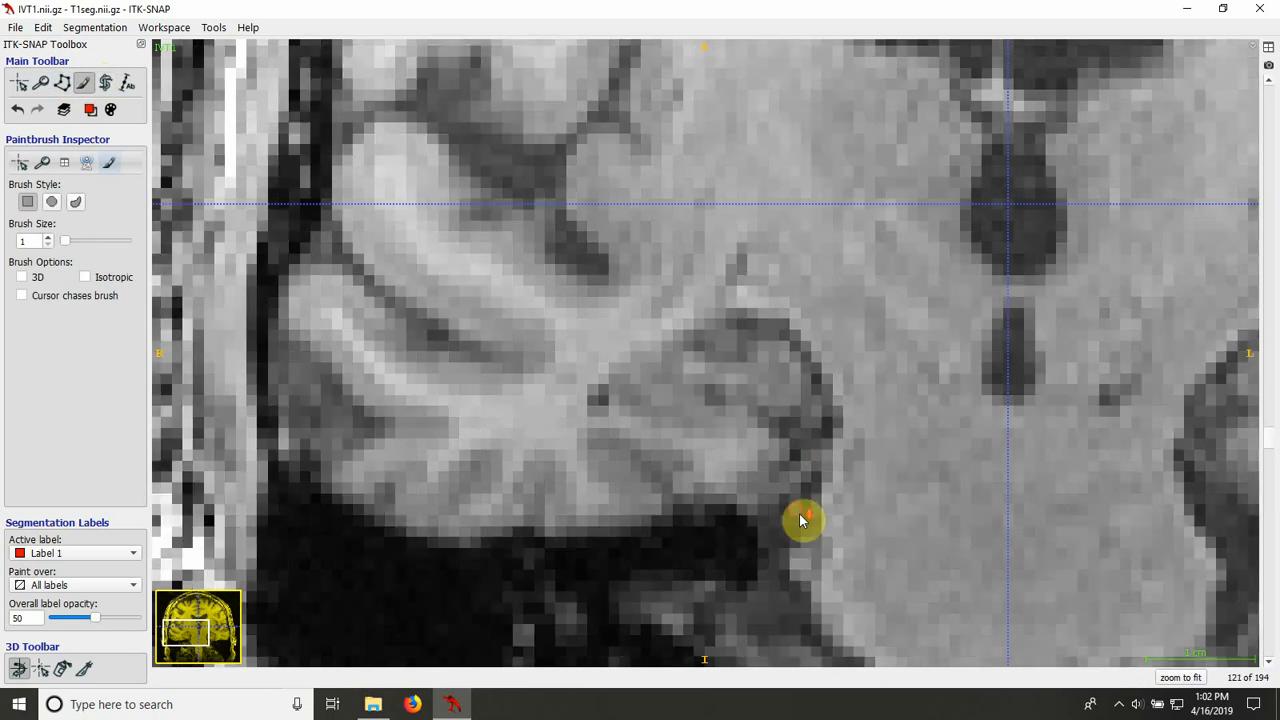
pyautogui.click(62, 82)
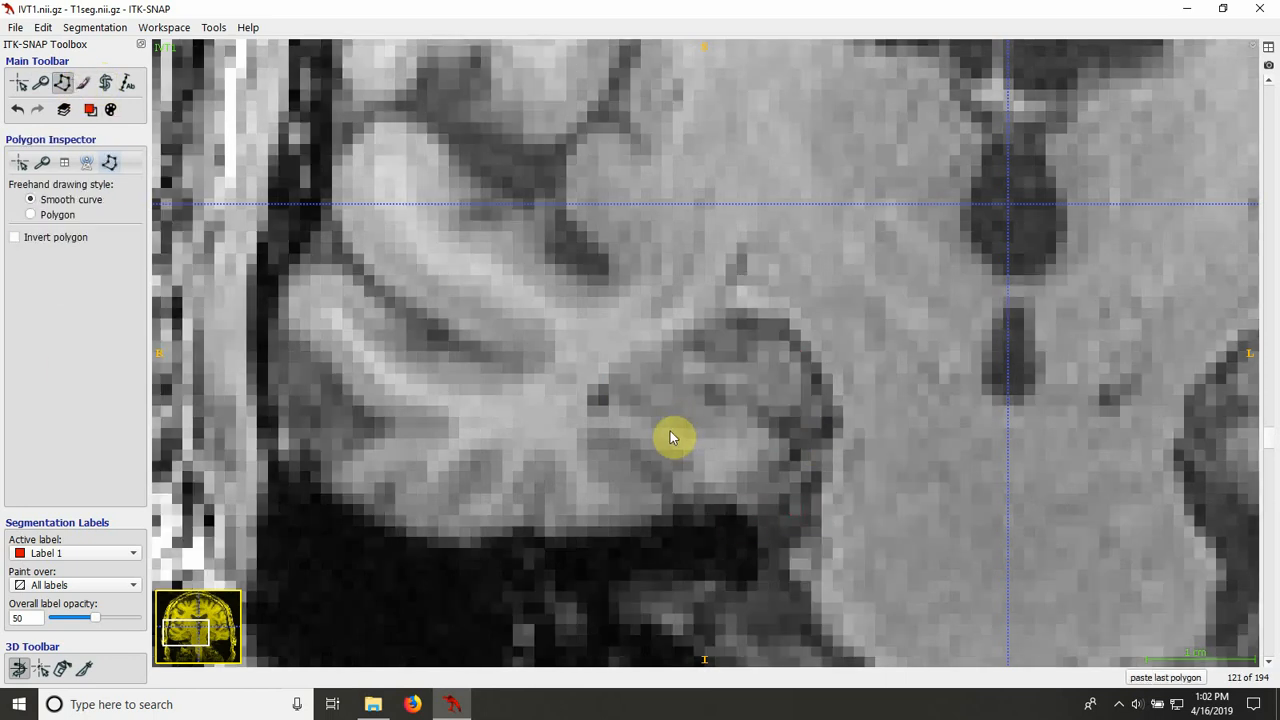
pyautogui.click(614, 407)
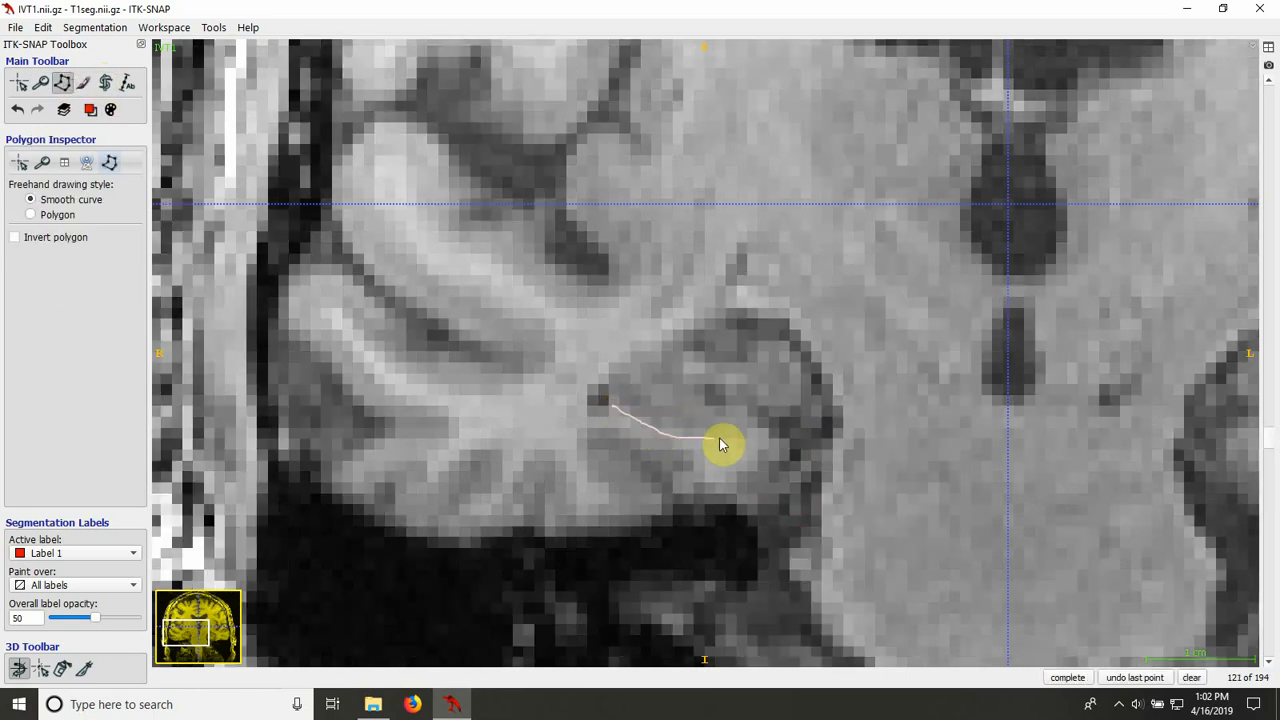
pyautogui.moveTo(719, 437)
pyautogui.mouseDown()
pyautogui.moveTo(758, 442)
pyautogui.moveTo(762, 424)
pyautogui.moveTo(800, 406)
pyautogui.moveTo(797, 357)
pyautogui.moveTo(766, 343)
pyautogui.moveTo(742, 357)
pyautogui.moveTo(656, 346)
pyautogui.moveTo(610, 396)
pyautogui.mouseUp()
pyautogui.click(1067, 677)
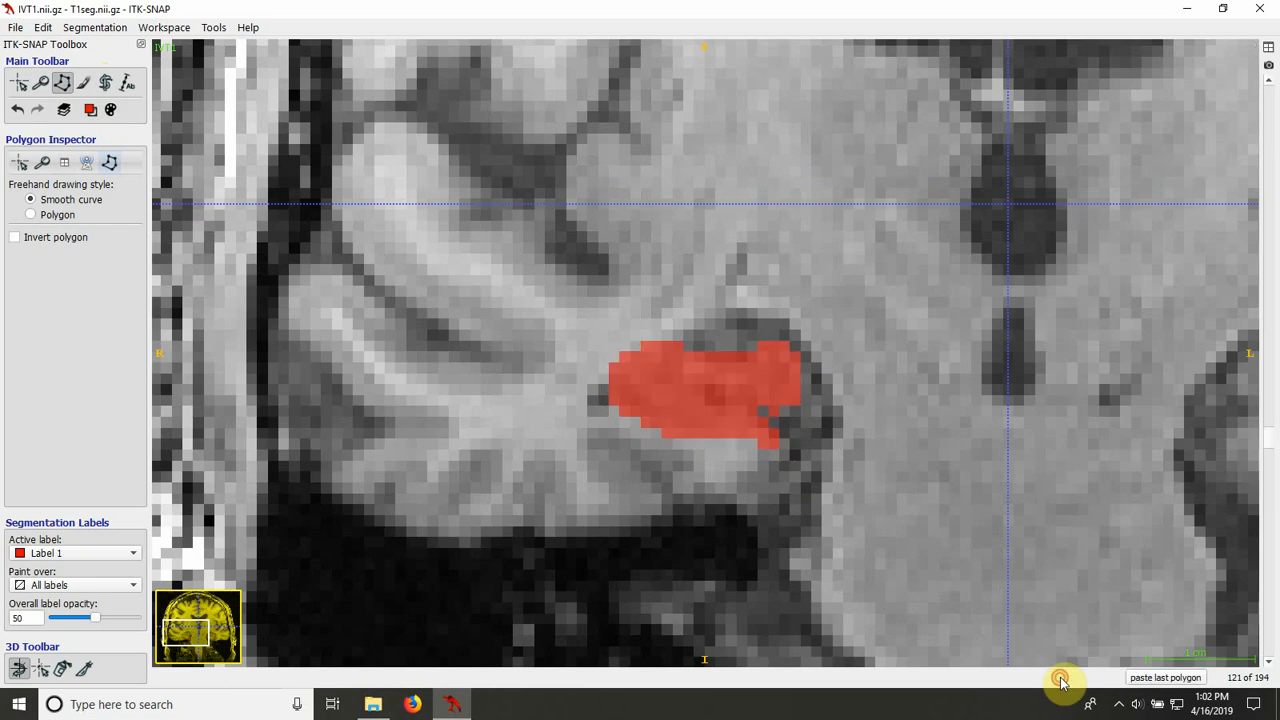
# Step: Outline and fill the right hippocampus on slice 120 with Label 1, and paint in the small notch on its lower edge
pyautogui.scroll(-1, 642, 460)
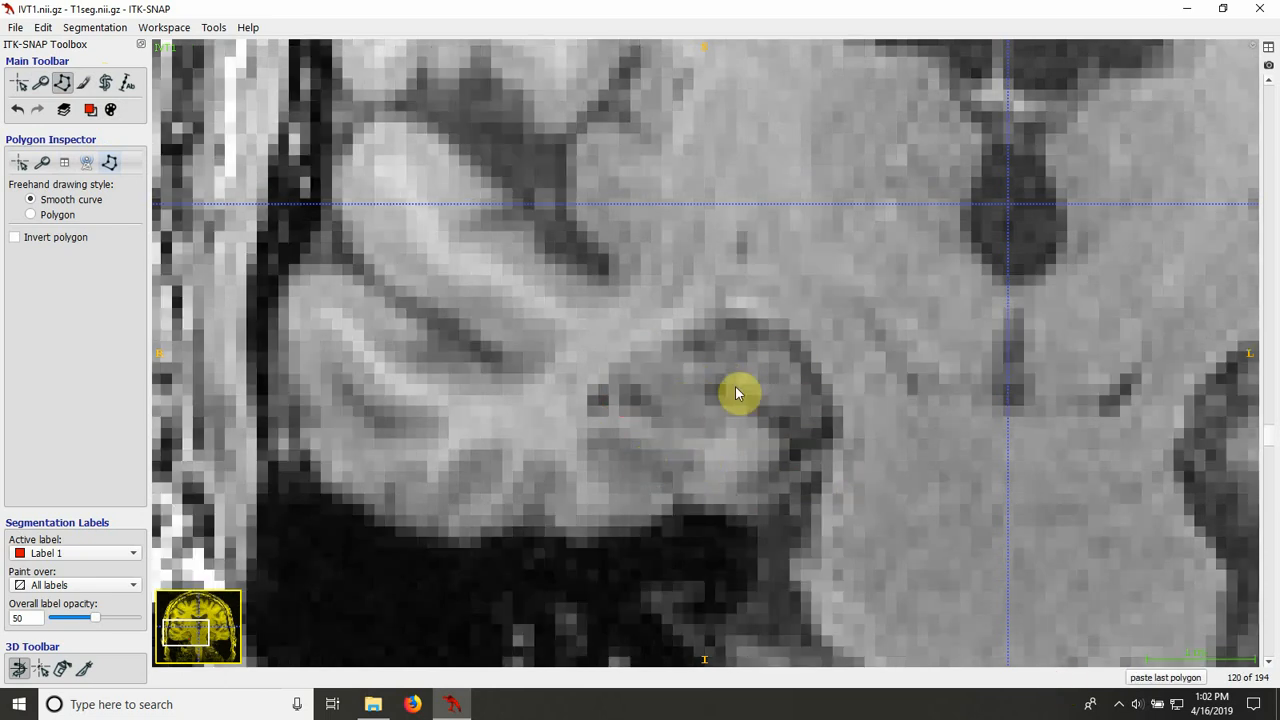
pyautogui.click(604, 402)
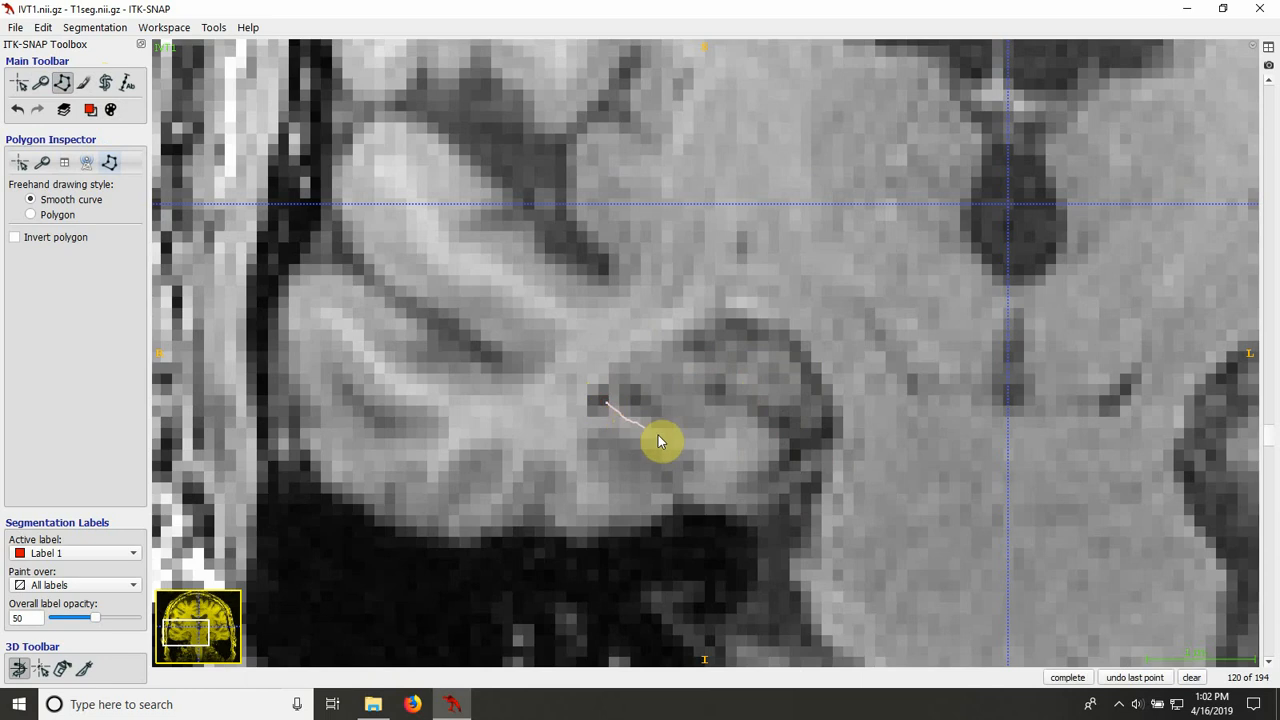
pyautogui.moveTo(658, 437)
pyautogui.mouseDown()
pyautogui.moveTo(781, 437)
pyautogui.moveTo(780, 414)
pyautogui.moveTo(804, 389)
pyautogui.moveTo(737, 348)
pyautogui.moveTo(673, 352)
pyautogui.moveTo(608, 400)
pyautogui.mouseUp()
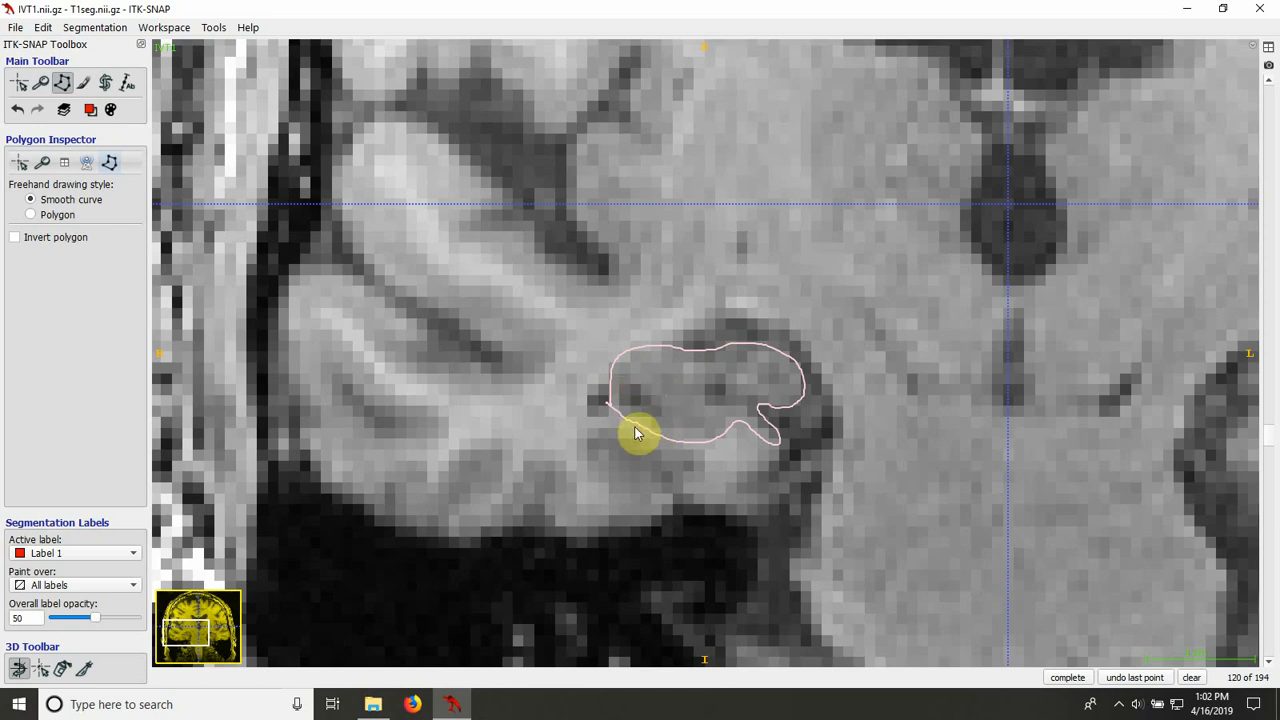
pyautogui.click(1056, 680)
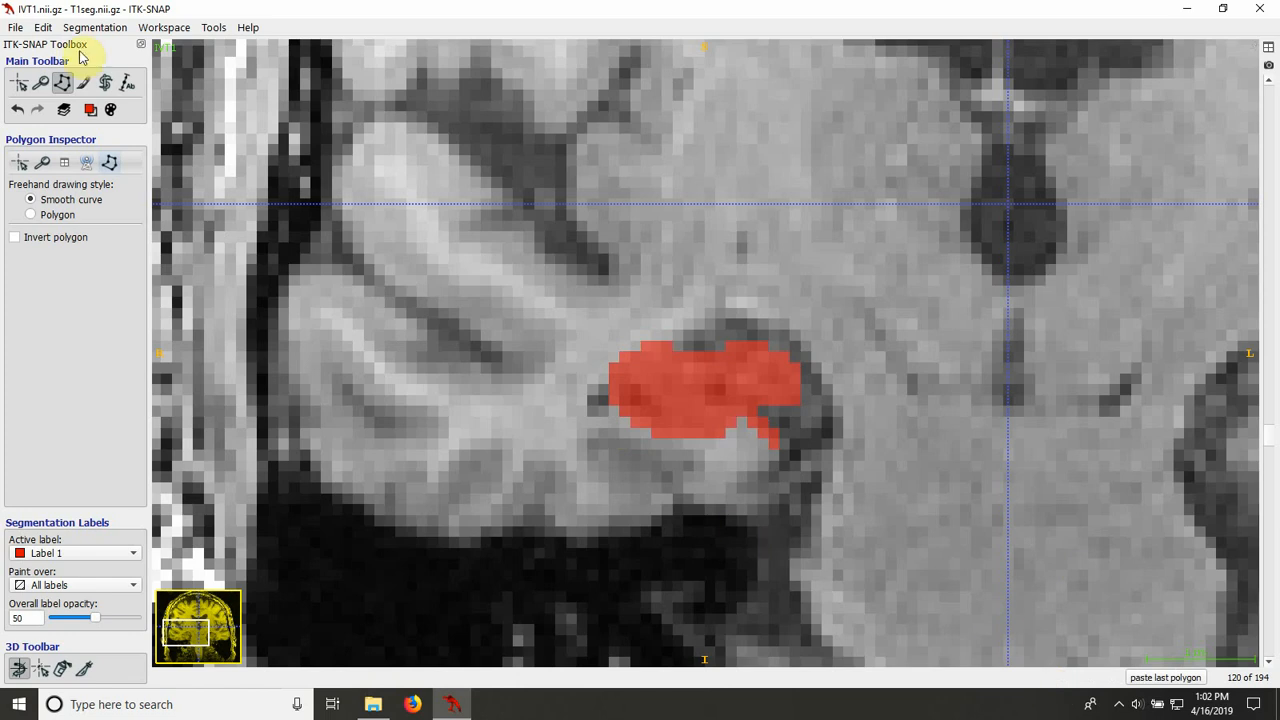
pyautogui.click(83, 82)
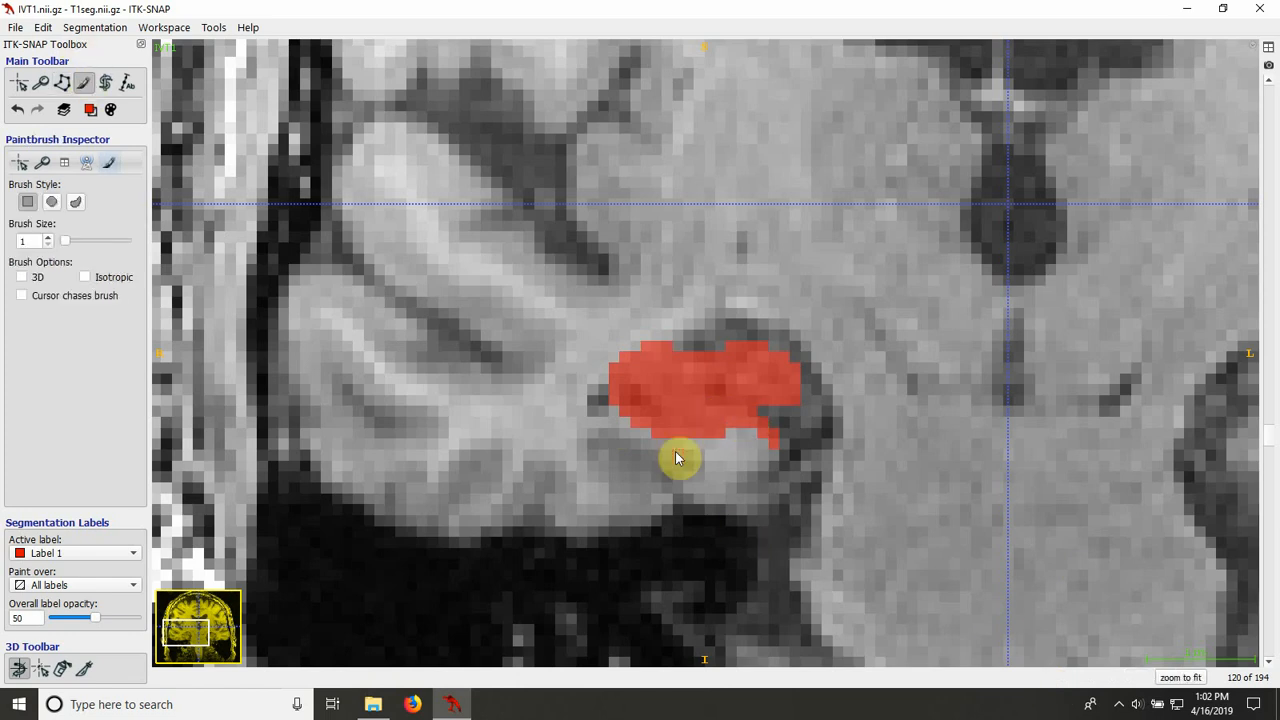
# Step: Outline the right hippocampus on slice 119 as a closed smooth-curve polygon around its medial notch and fill it with Label 1
pyautogui.scroll(-1, 675, 458)
pyautogui.click(61, 82)
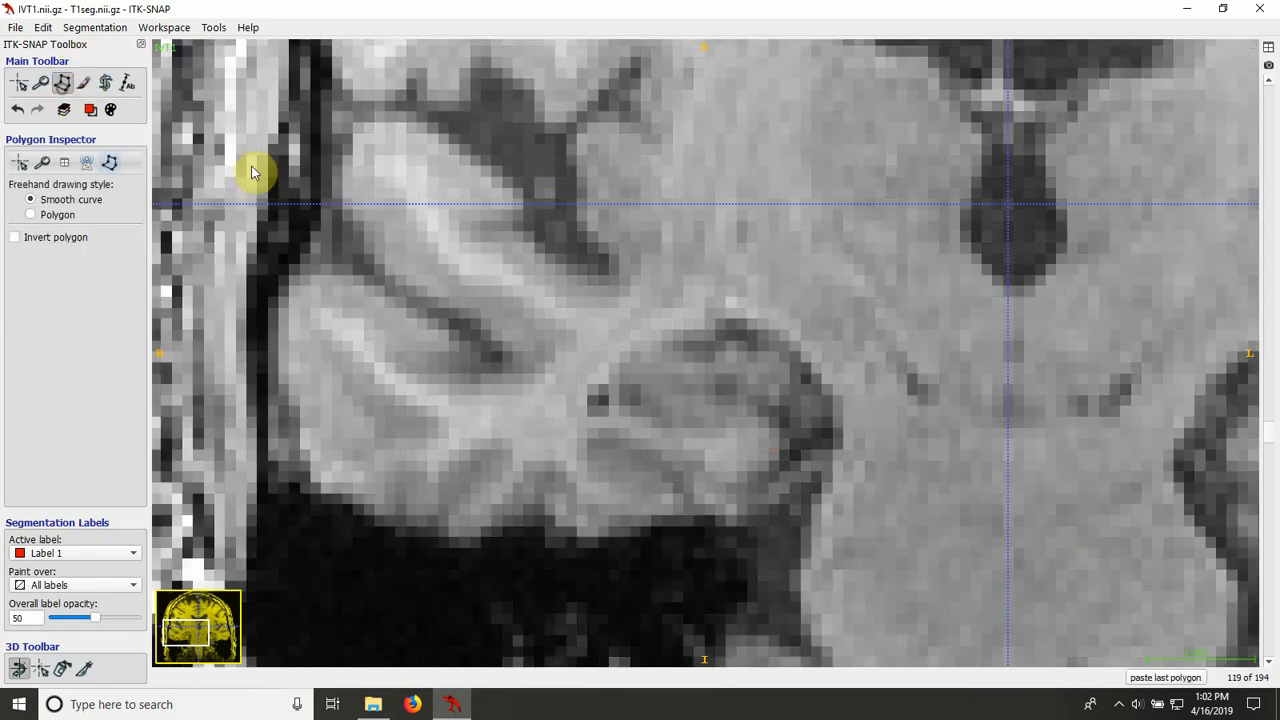
pyautogui.click(609, 405)
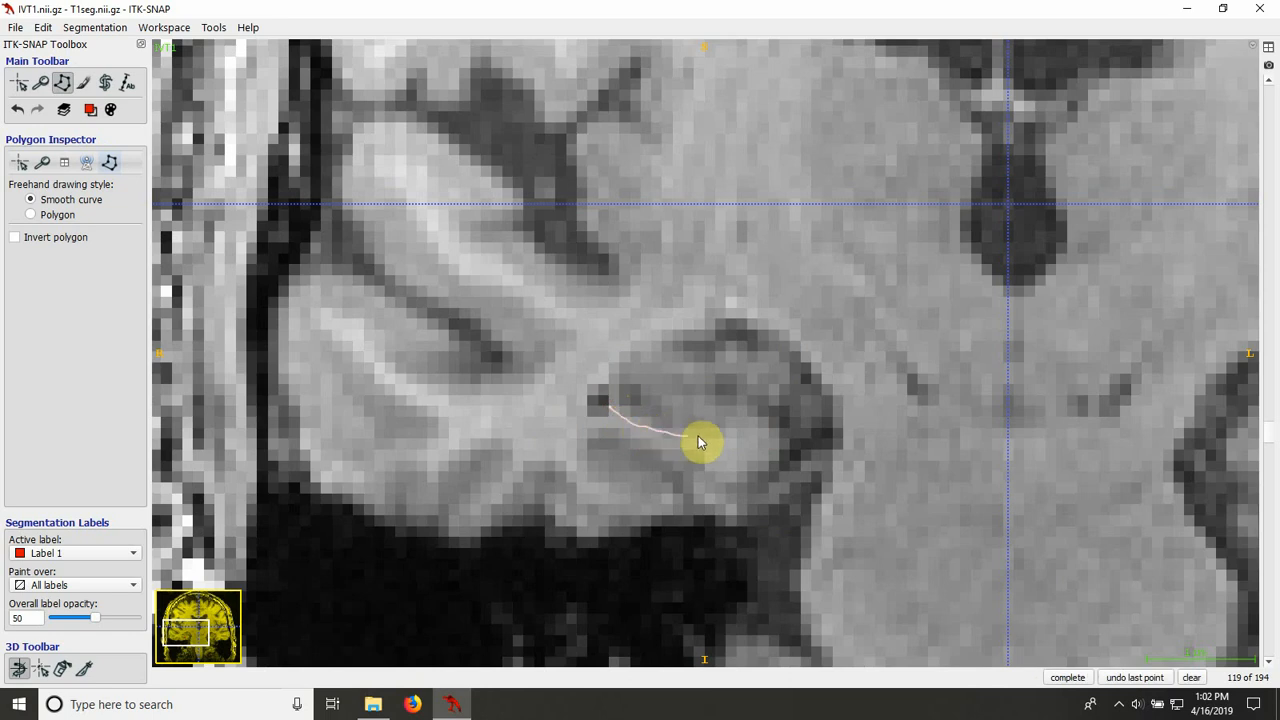
pyautogui.moveTo(698, 437); pyautogui.dragTo(780, 442)
pyautogui.moveTo(743, 408)
pyautogui.mouseDown()
pyautogui.moveTo(720, 391)
pyautogui.moveTo(742, 392)
pyautogui.moveTo(757, 346)
pyautogui.moveTo(652, 349)
pyautogui.moveTo(608, 400)
pyautogui.moveTo(612, 420)
pyautogui.mouseUp()
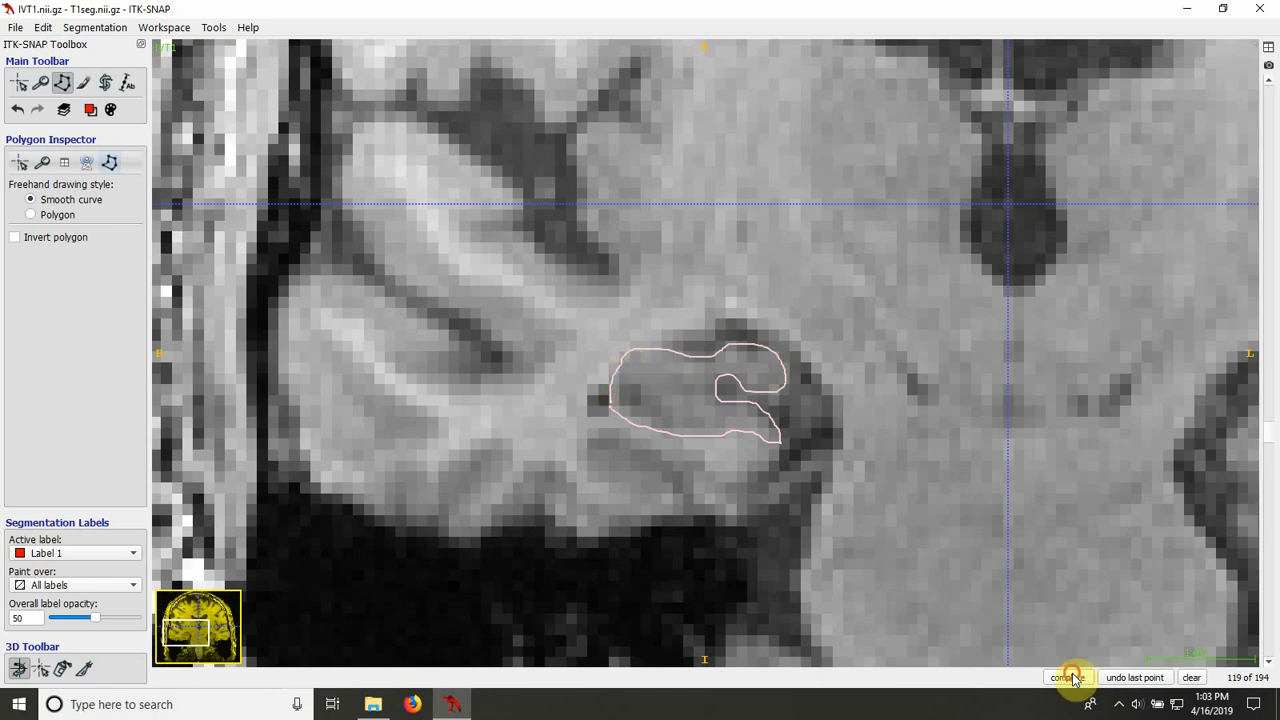
pyautogui.click(1067, 677)
pyautogui.click(1068, 677)
# Step: Outline the right hippocampus on slice 118, fill the polygon with Label 1, and touch up its upper edge with the paintbrush
pyautogui.scroll(-1, 853, 497)
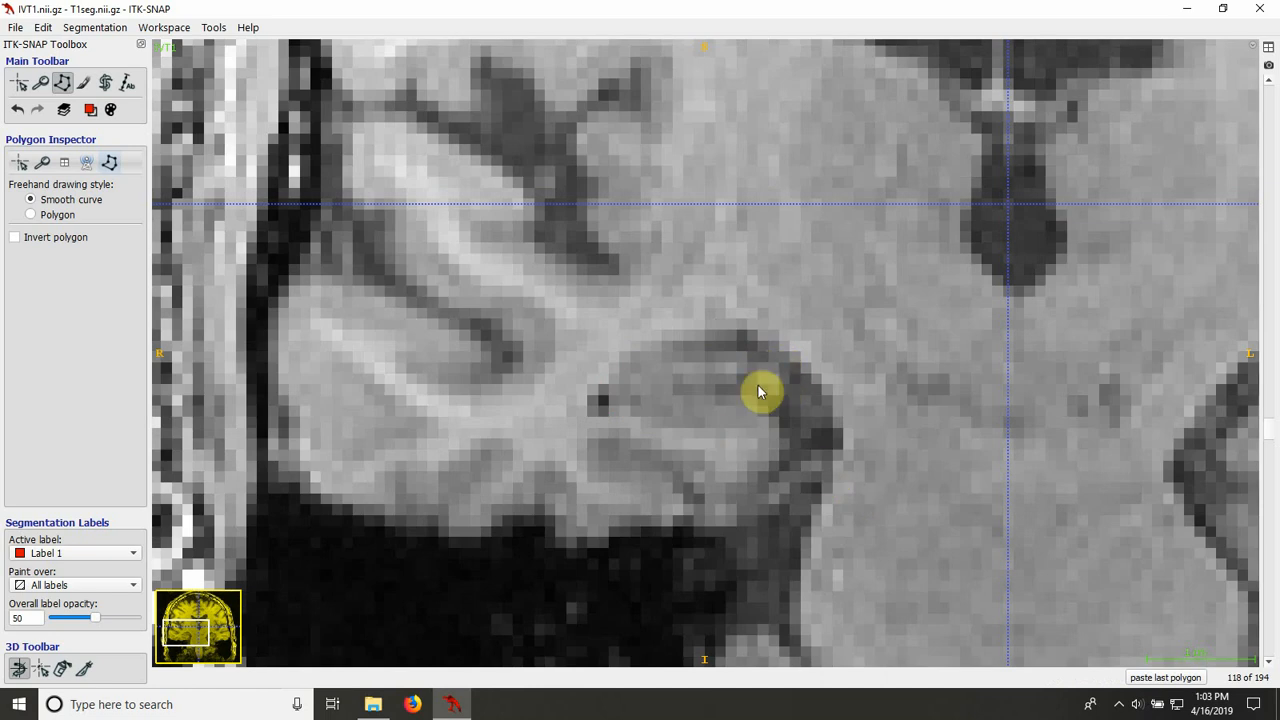
pyautogui.click(610, 405)
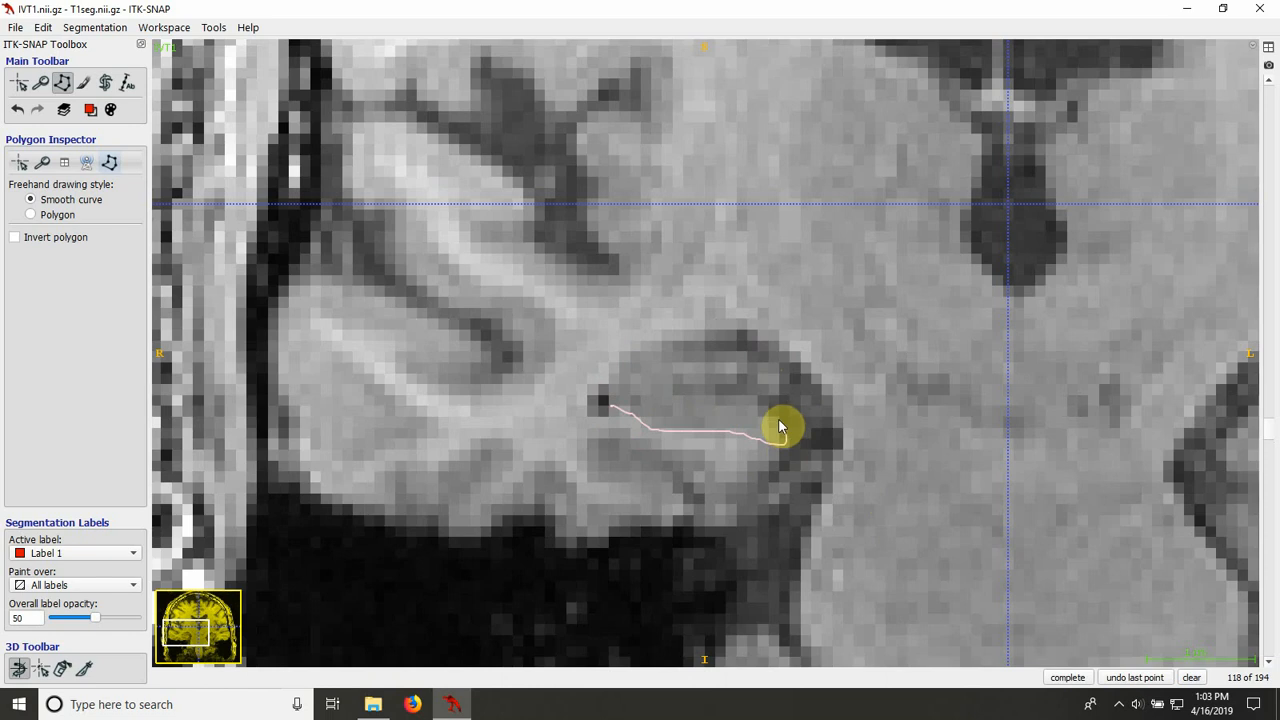
pyautogui.moveTo(712, 401)
pyautogui.mouseDown()
pyautogui.moveTo(784, 383)
pyautogui.moveTo(641, 358)
pyautogui.mouseUp()
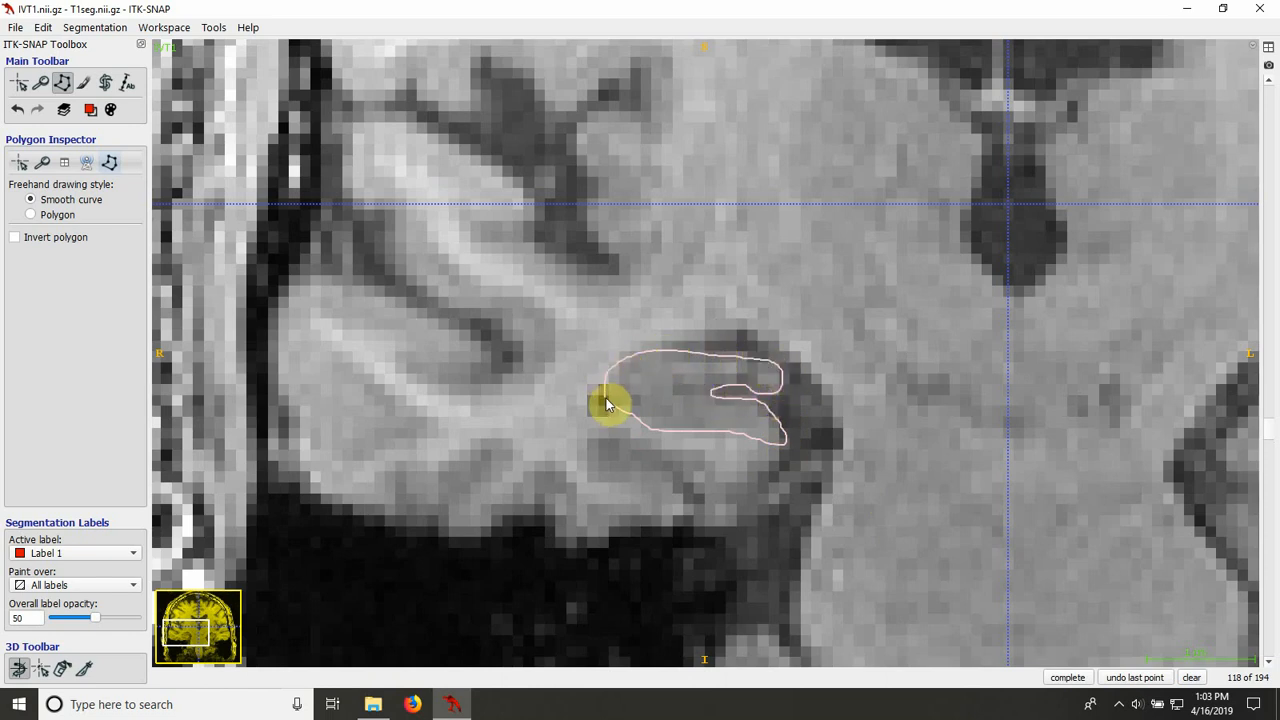
pyautogui.moveTo(606, 398); pyautogui.dragTo(606, 400)
pyautogui.click(1067, 677)
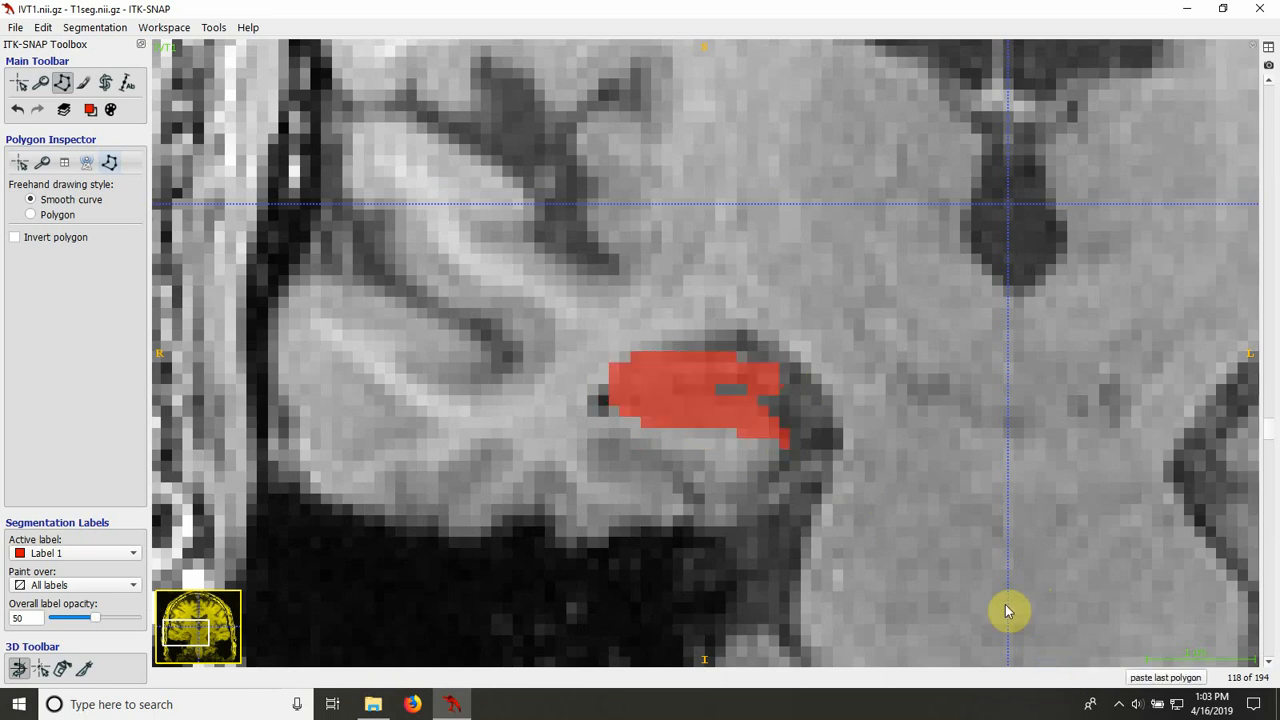
pyautogui.click(84, 82)
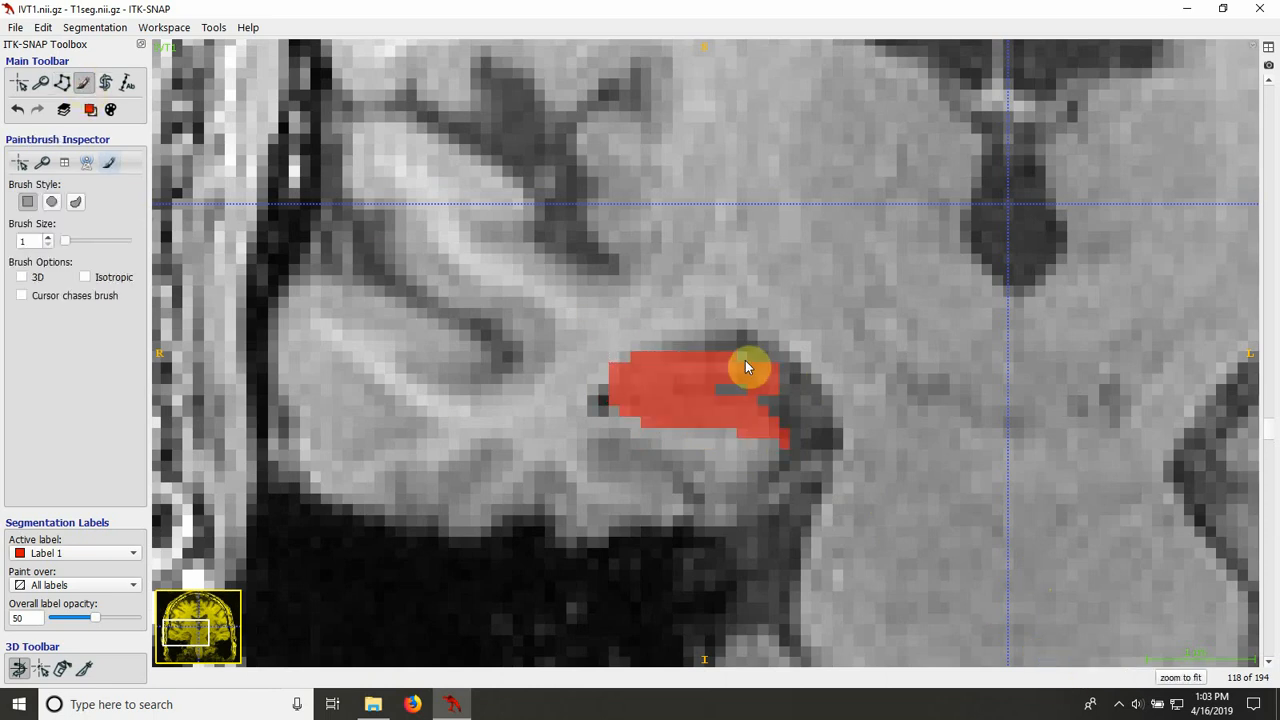
pyautogui.moveTo(618, 375); pyautogui.dragTo(621, 358)
# Step: Hide the segmentation and loop the superomedial tip on slice 118 to compare that spot with slice 117, and clear the loop
pyautogui.scroll(-1, 711, 465)
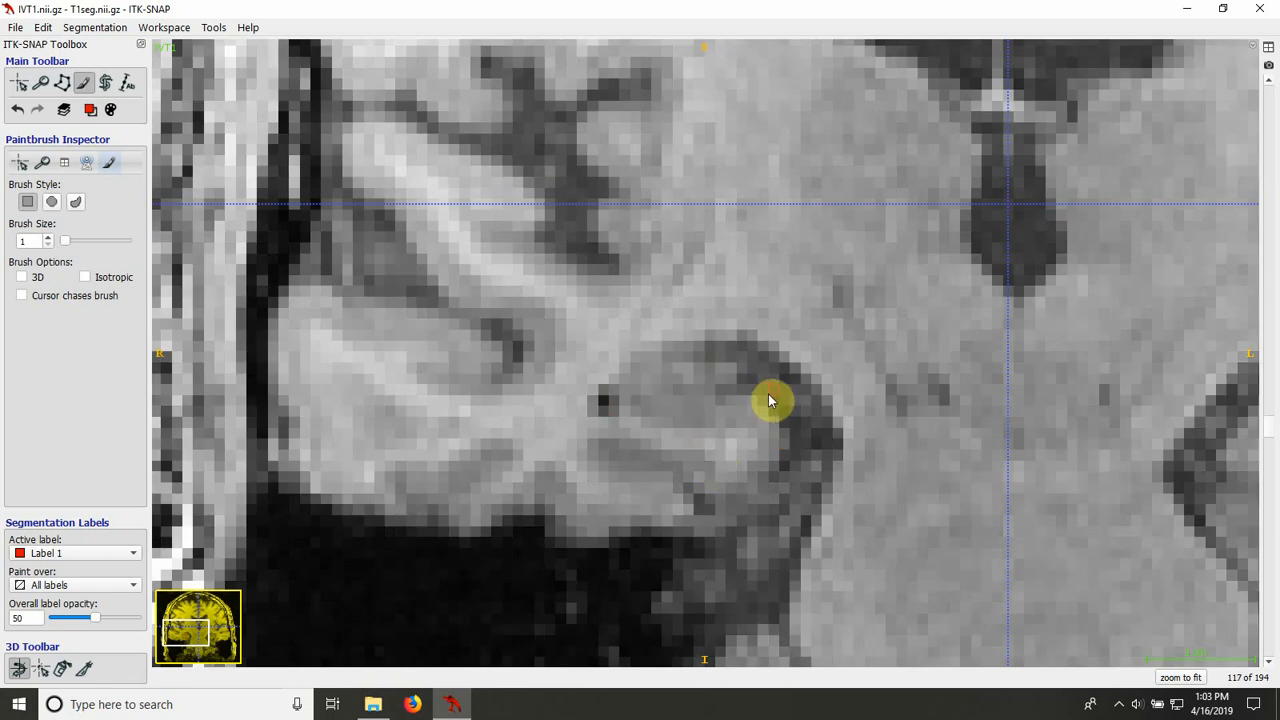
pyautogui.press('s')
pyautogui.scroll(1, 769, 404)
pyautogui.click(62, 82)
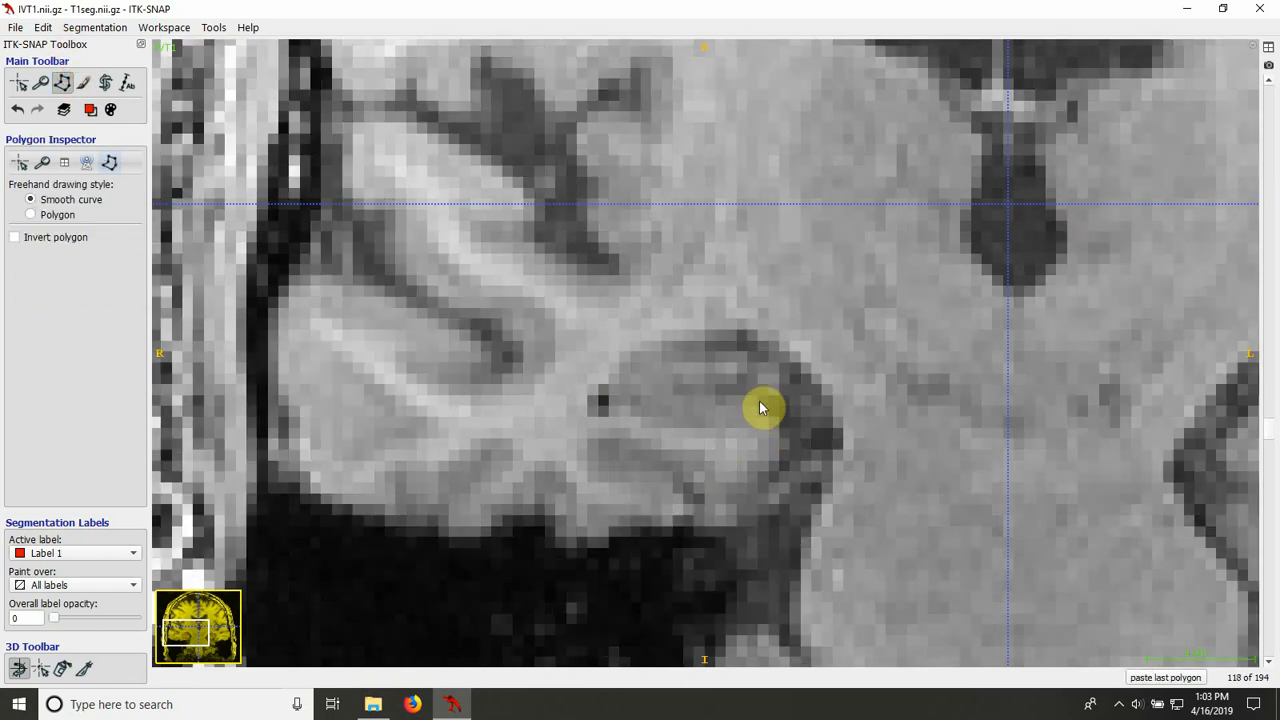
pyautogui.moveTo(784, 369); pyautogui.dragTo(766, 391)
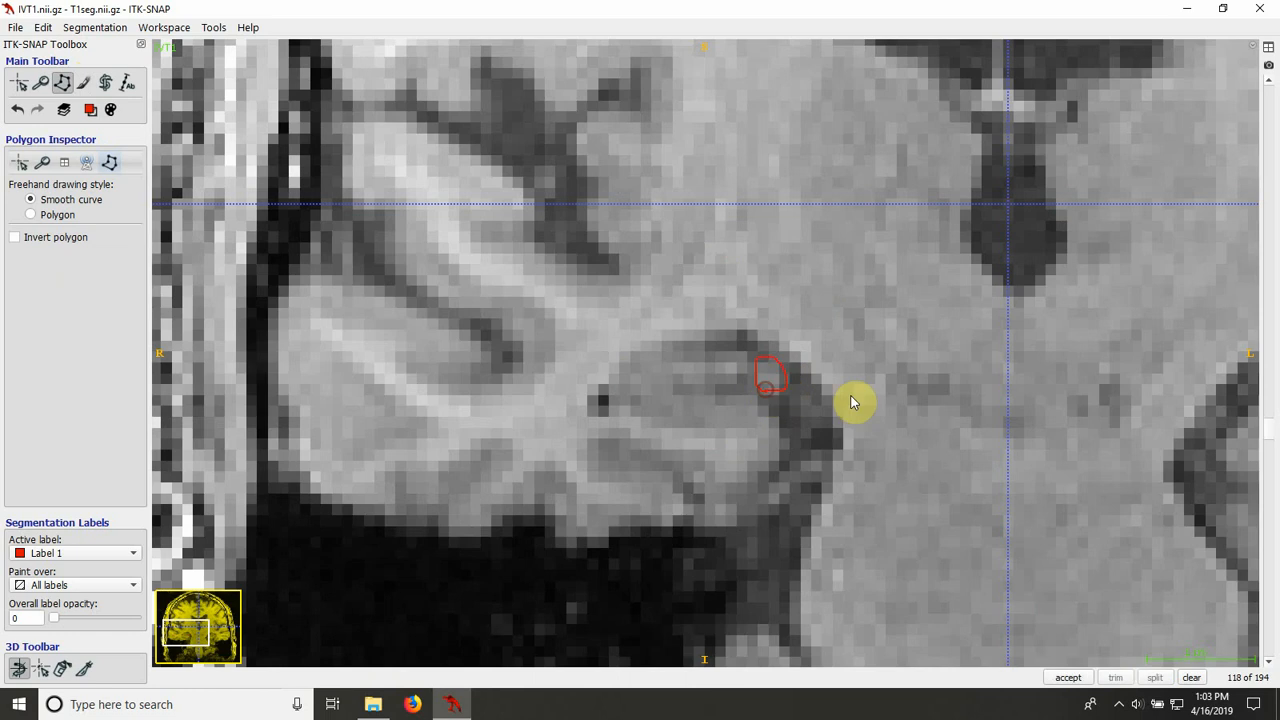
pyautogui.scroll(-1, 848, 394)
pyautogui.press('s')
pyautogui.press('s')
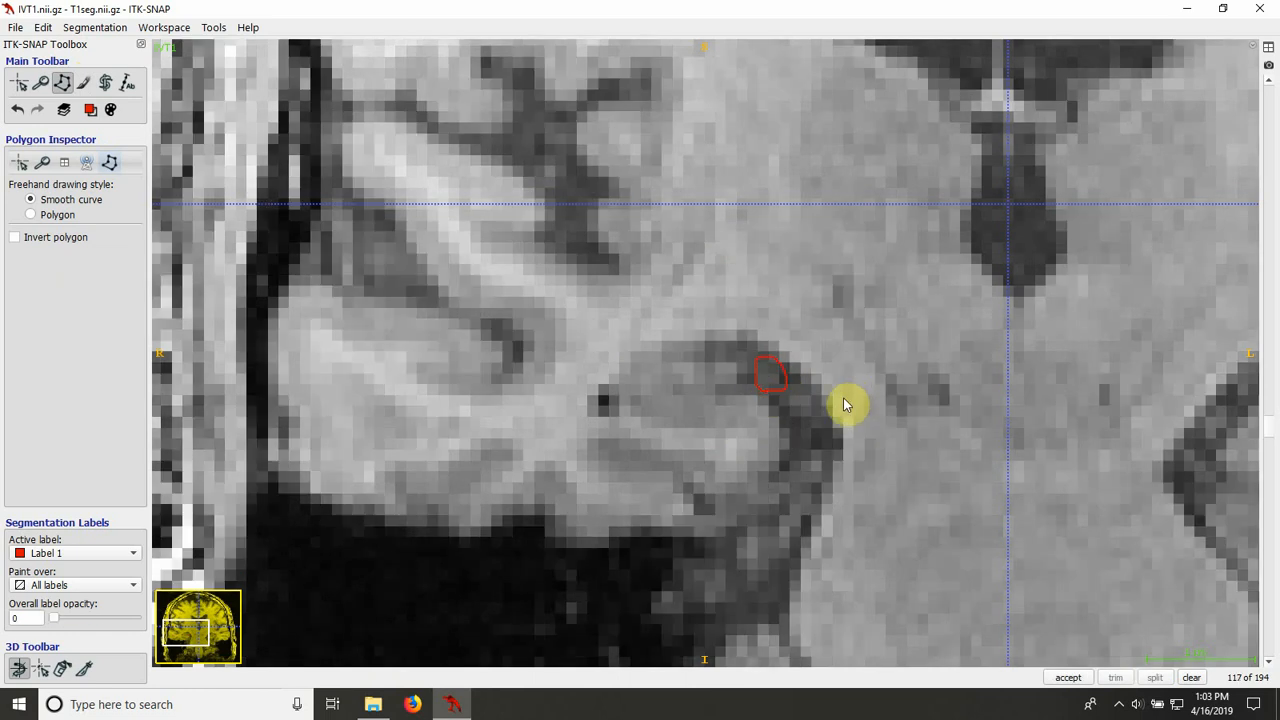
pyautogui.click(1191, 679)
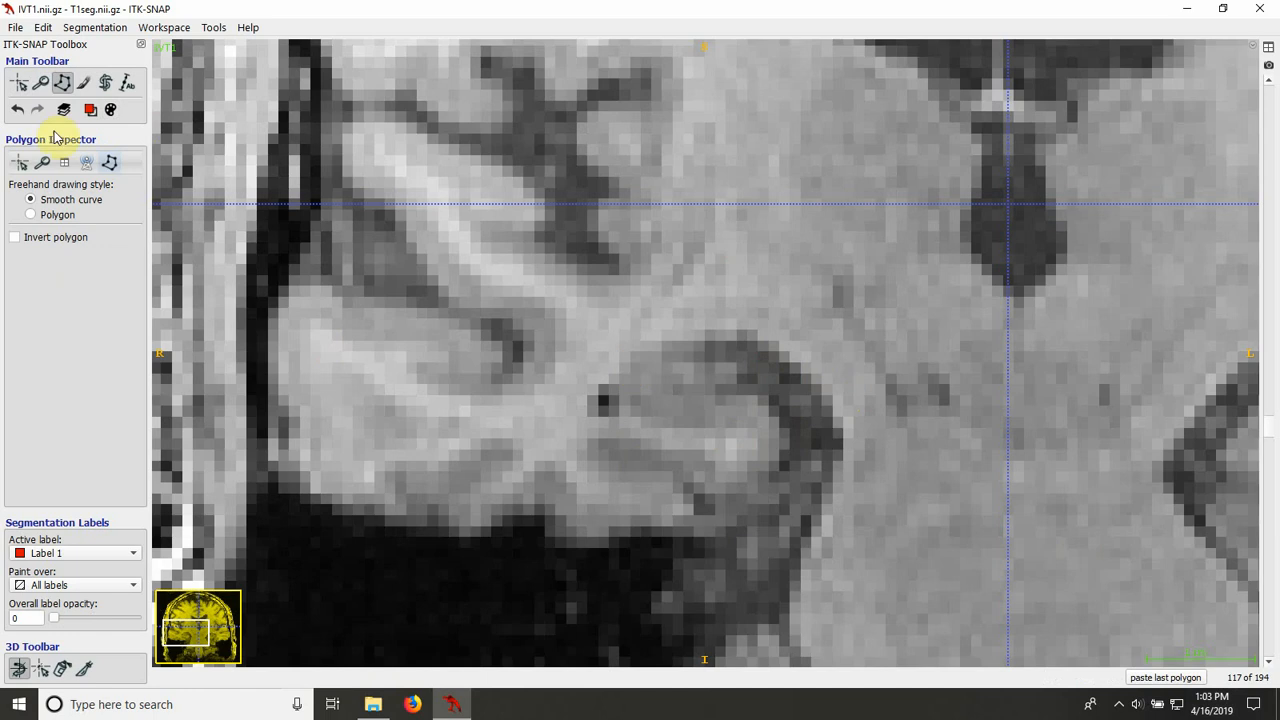
pyautogui.click(762, 398)
pyautogui.moveTo(786, 428)
pyautogui.mouseDown()
pyautogui.moveTo(789, 455)
pyautogui.moveTo(759, 493)
pyautogui.mouseUp()
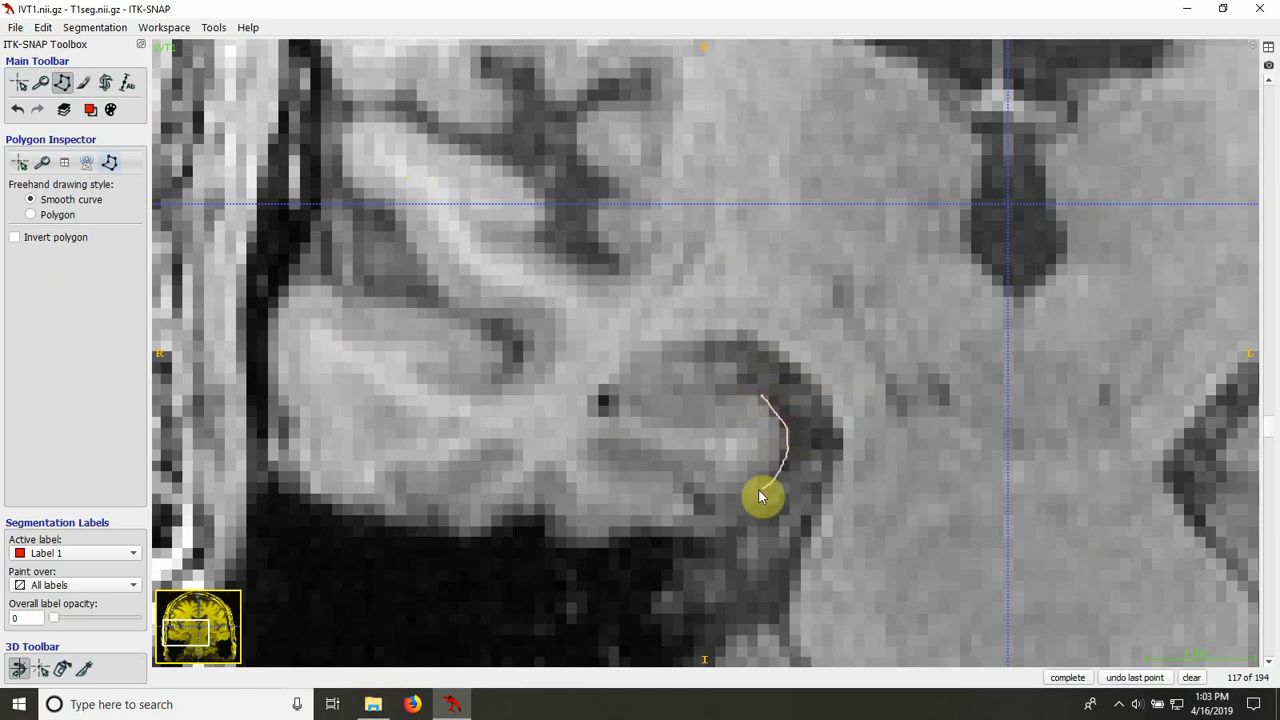
pyautogui.click(1191, 677)
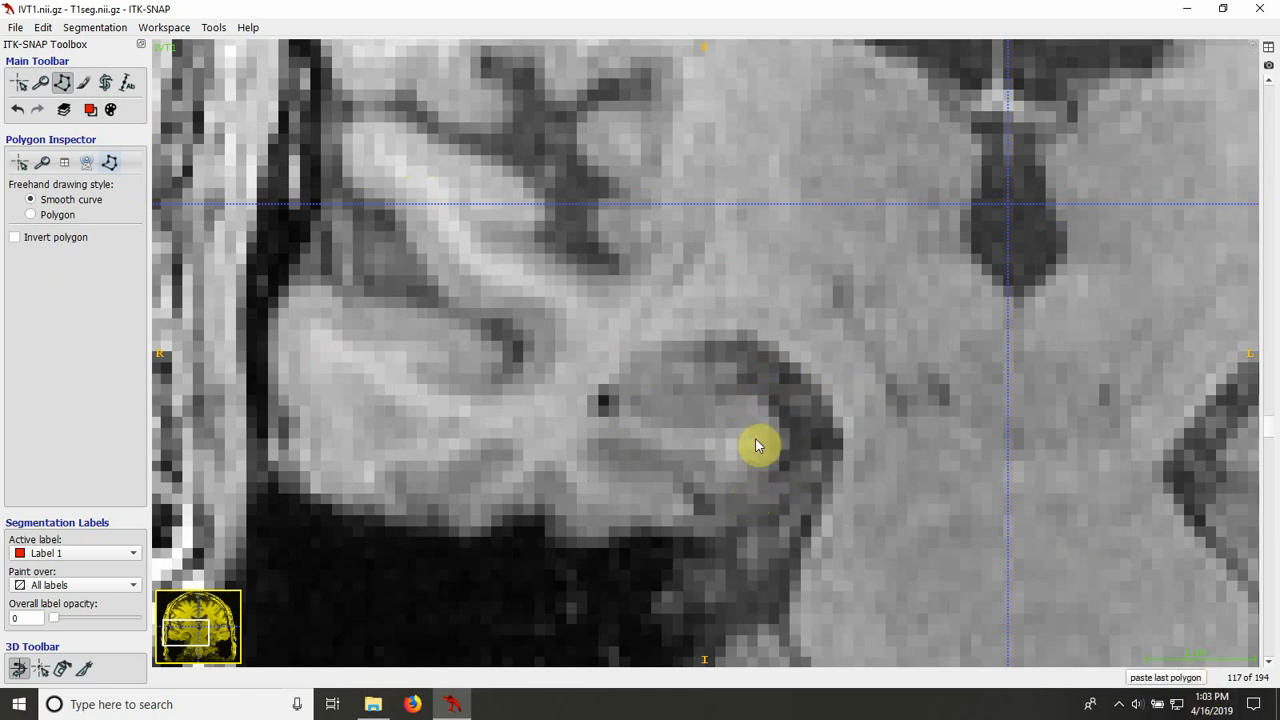
# Step: Trace the right hippocampus on slice 117 as a closed smooth-curve polygon, fill it with Label 1, and show the segmentation again
pyautogui.click(755, 439)
pyautogui.moveTo(786, 438)
pyautogui.mouseDown()
pyautogui.moveTo(757, 397)
pyautogui.moveTo(720, 394)
pyautogui.moveTo(741, 386)
pyautogui.mouseUp()
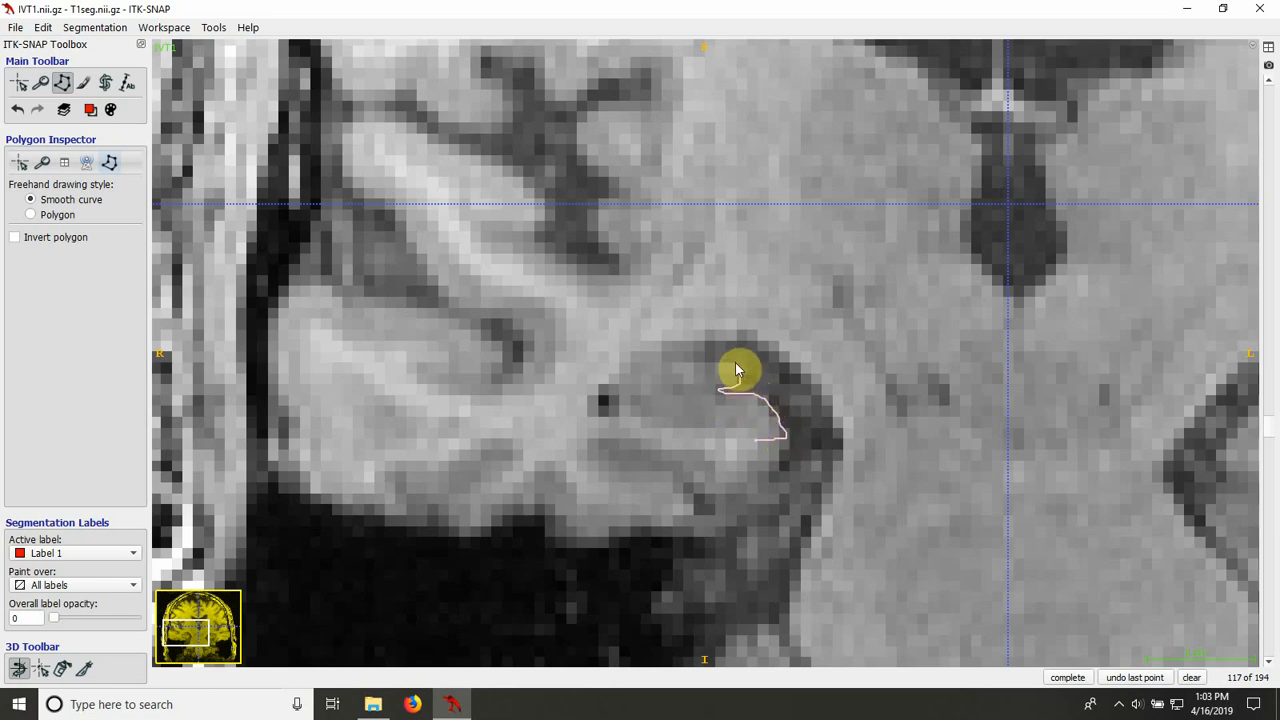
pyautogui.moveTo(666, 358)
pyautogui.mouseDown()
pyautogui.moveTo(624, 364)
pyautogui.moveTo(608, 400)
pyautogui.moveTo(657, 434)
pyautogui.moveTo(713, 436)
pyautogui.mouseUp()
pyautogui.rightClick(754, 440)
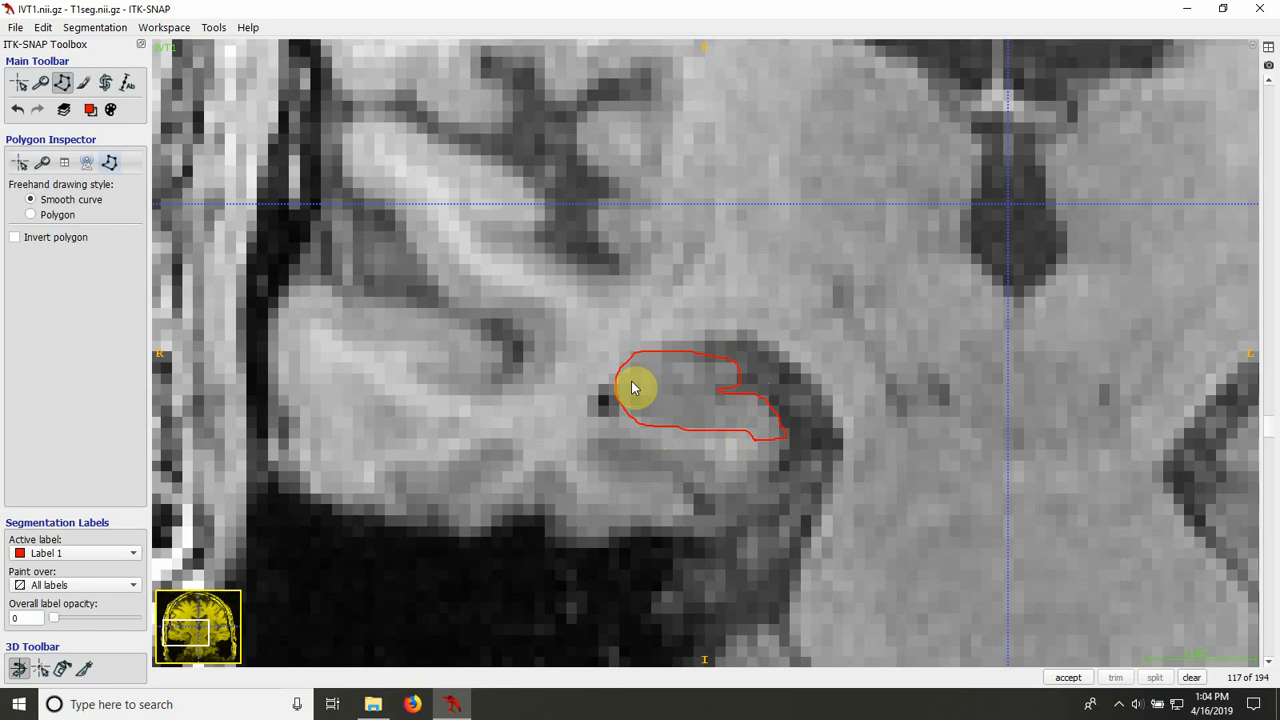
pyautogui.click(1072, 680)
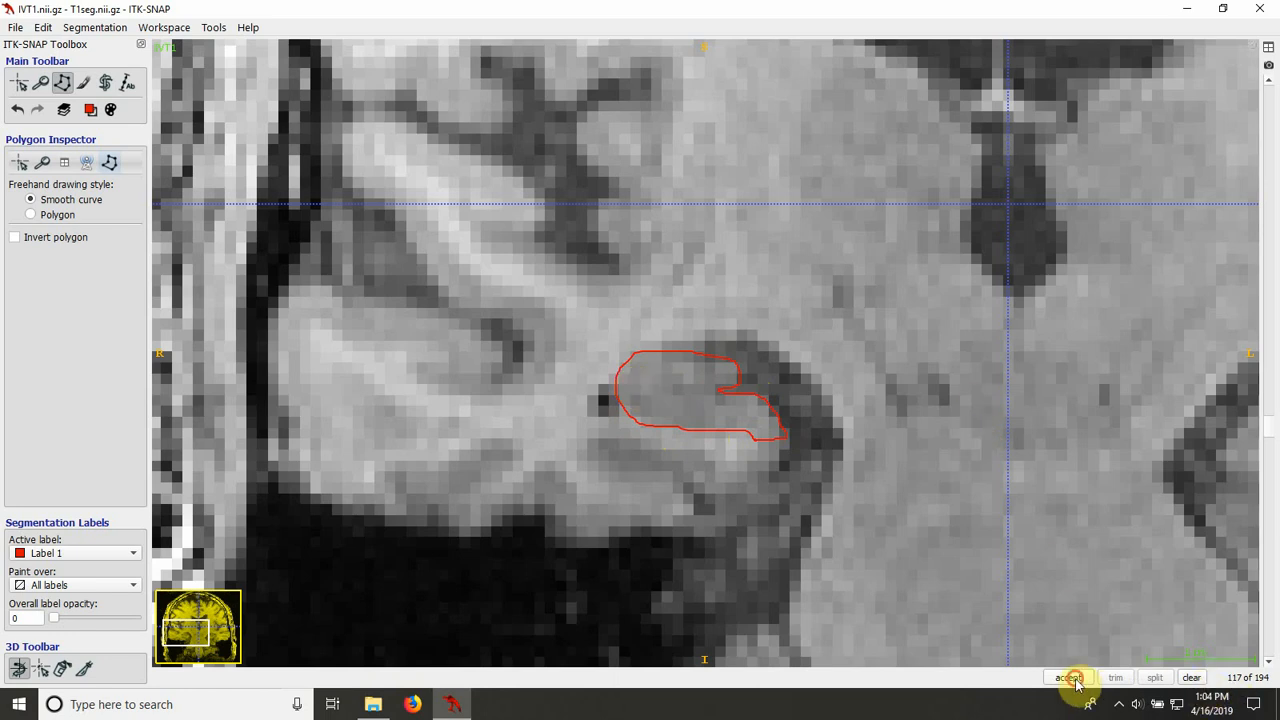
pyautogui.press('s')
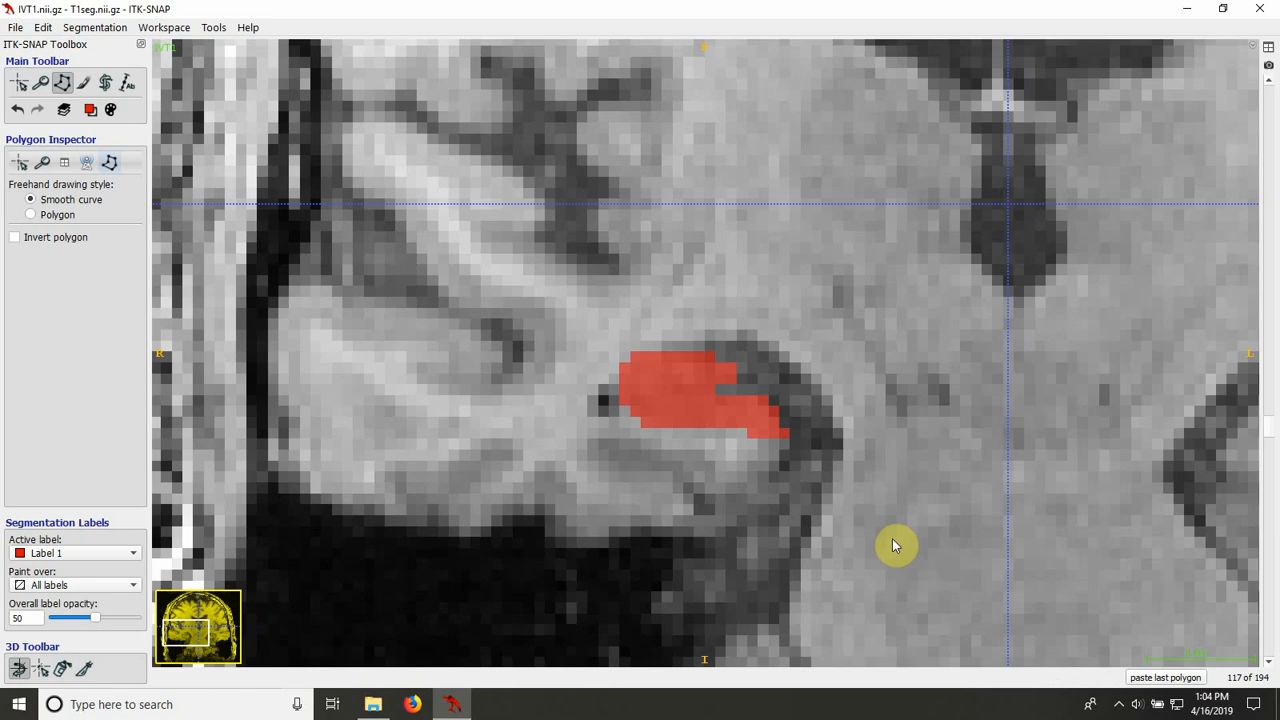
pyautogui.click(83, 83)
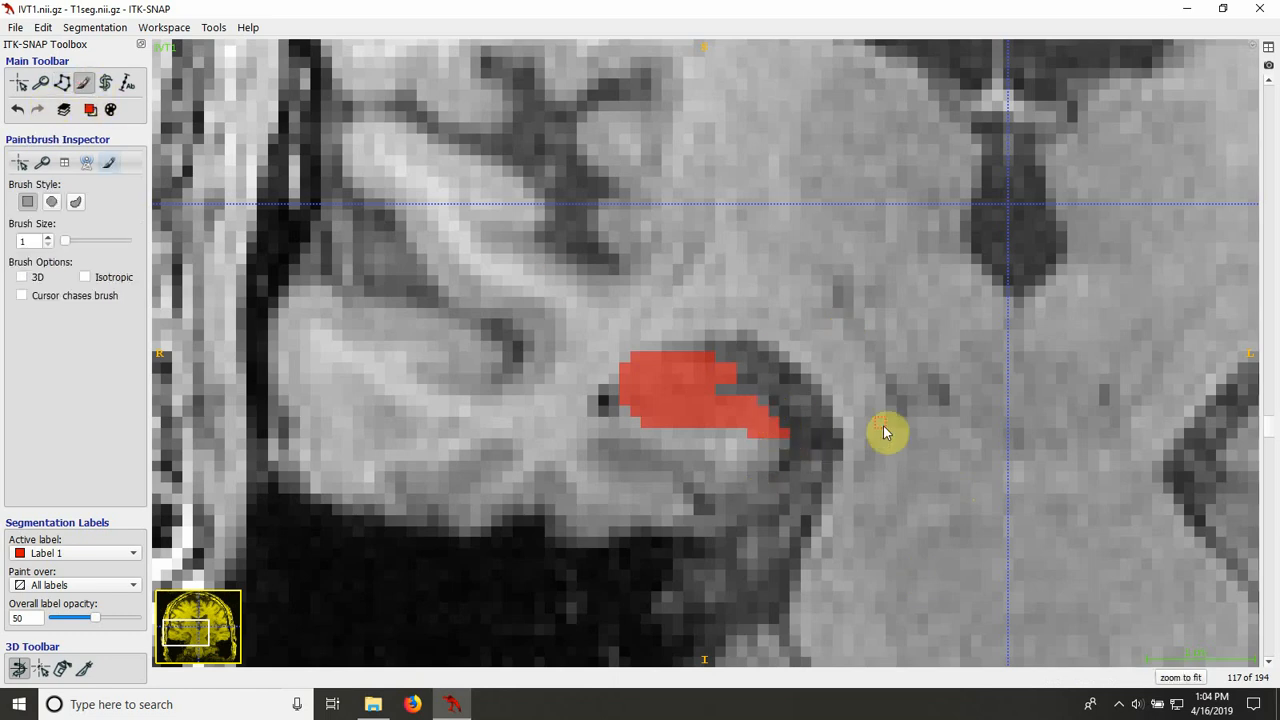
# Step: Outline the right hippocampus on slice 116, fill the polygon with Label 1, and touch up its inferomedial tip with the paintbrush
pyautogui.scroll(-1, 888, 430)
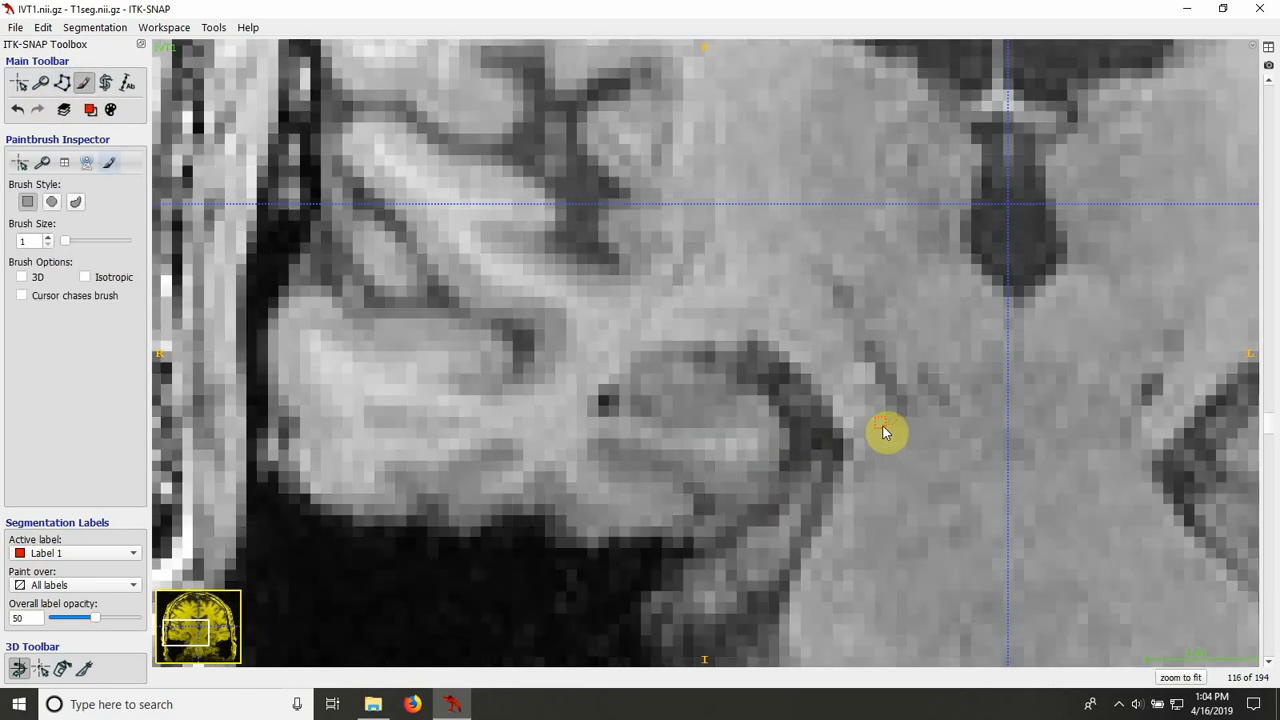
pyautogui.click(63, 83)
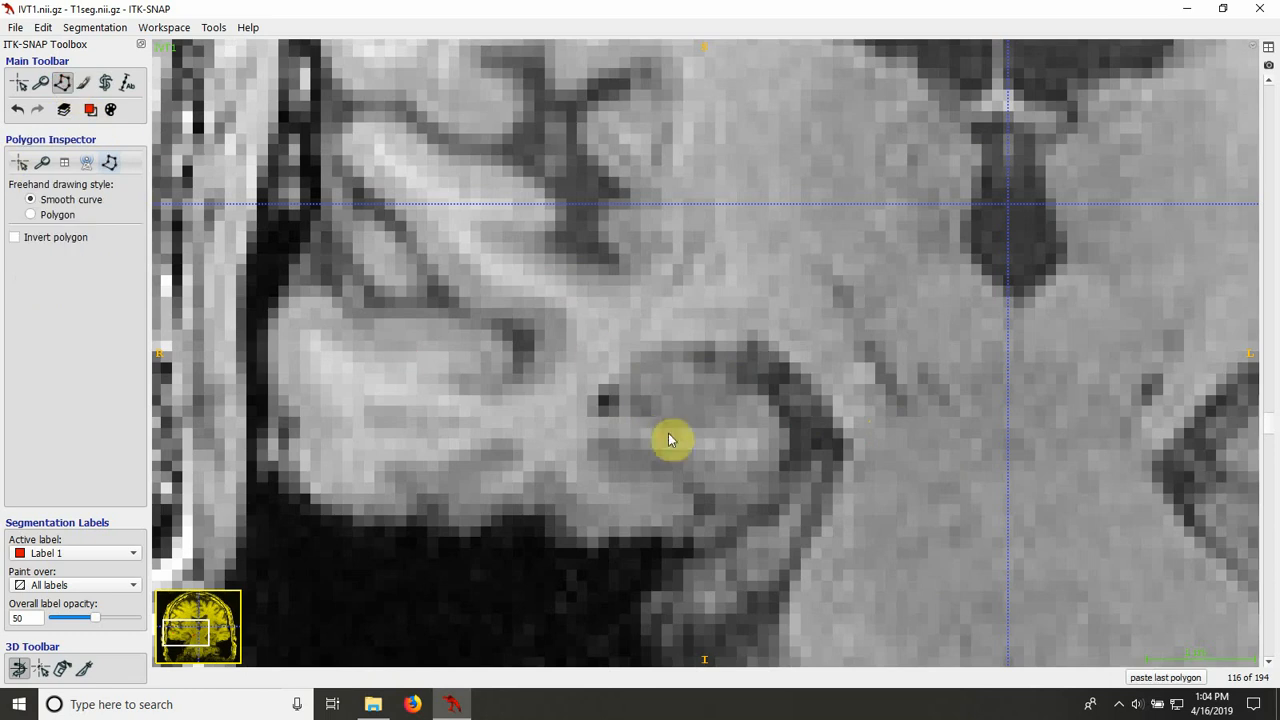
pyautogui.click(719, 441)
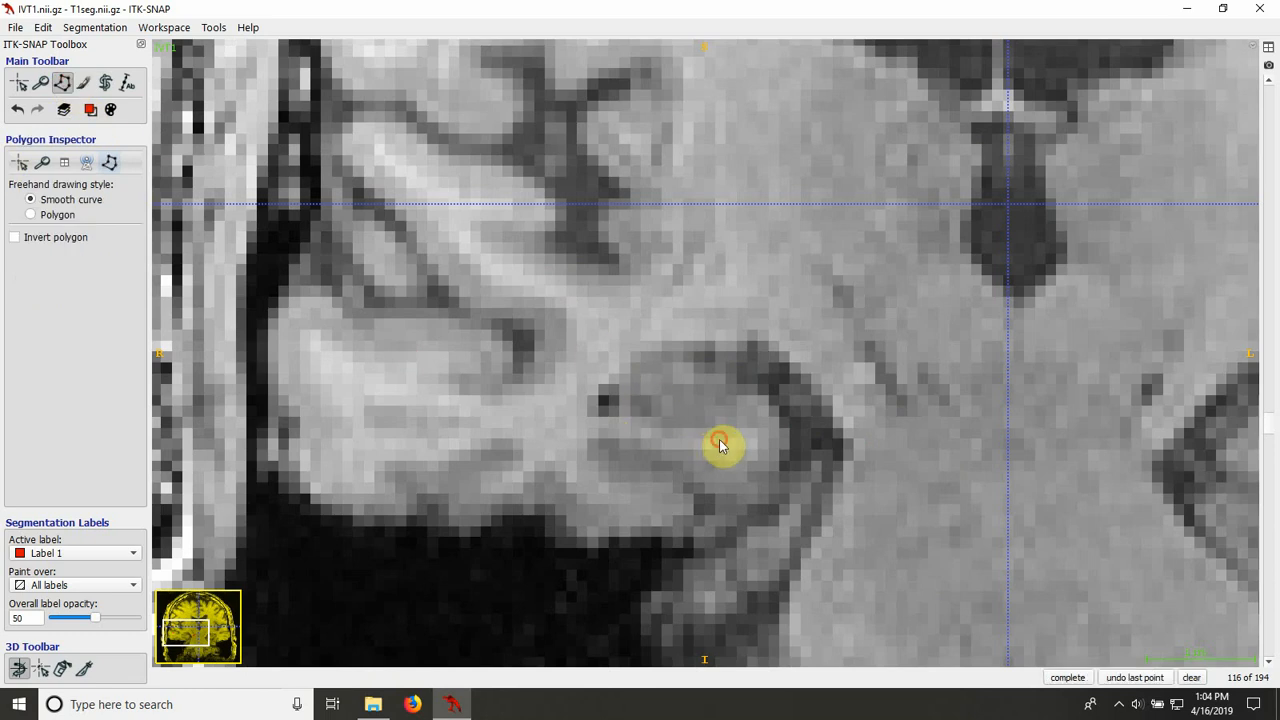
pyautogui.moveTo(631, 425); pyautogui.dragTo(618, 400)
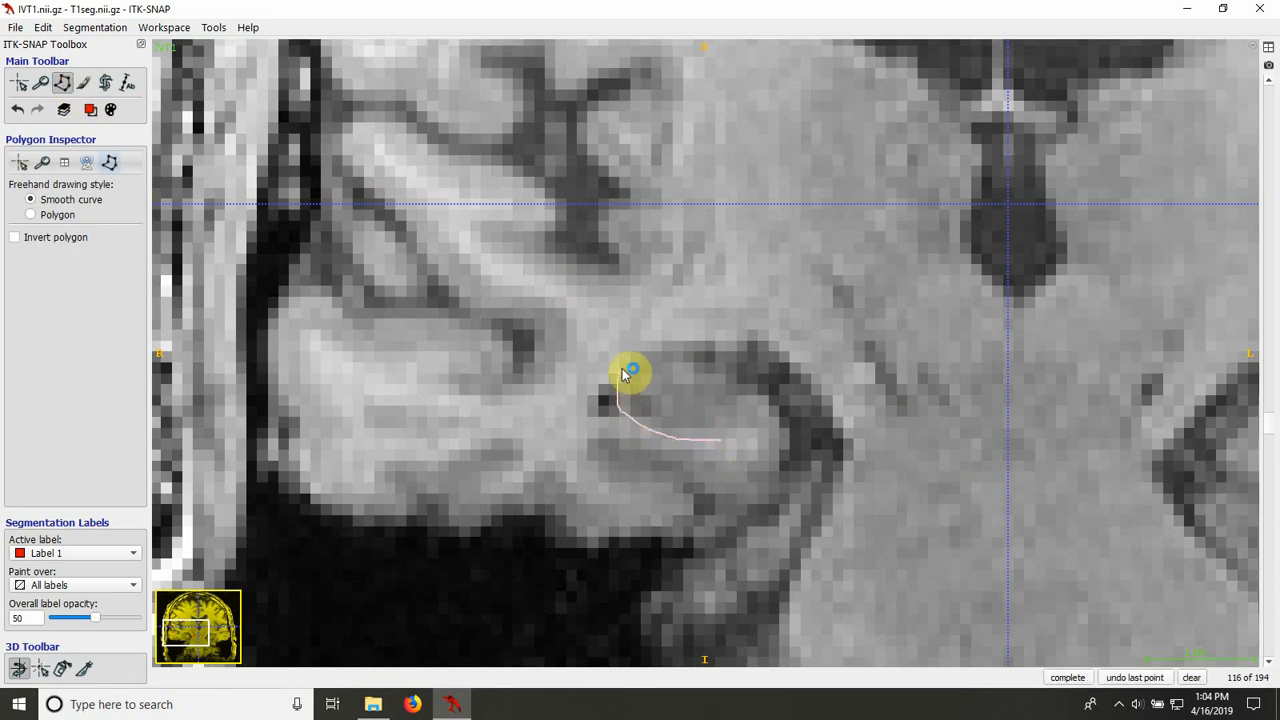
pyautogui.moveTo(736, 383)
pyautogui.mouseDown()
pyautogui.moveTo(791, 441)
pyautogui.moveTo(723, 437)
pyautogui.mouseUp()
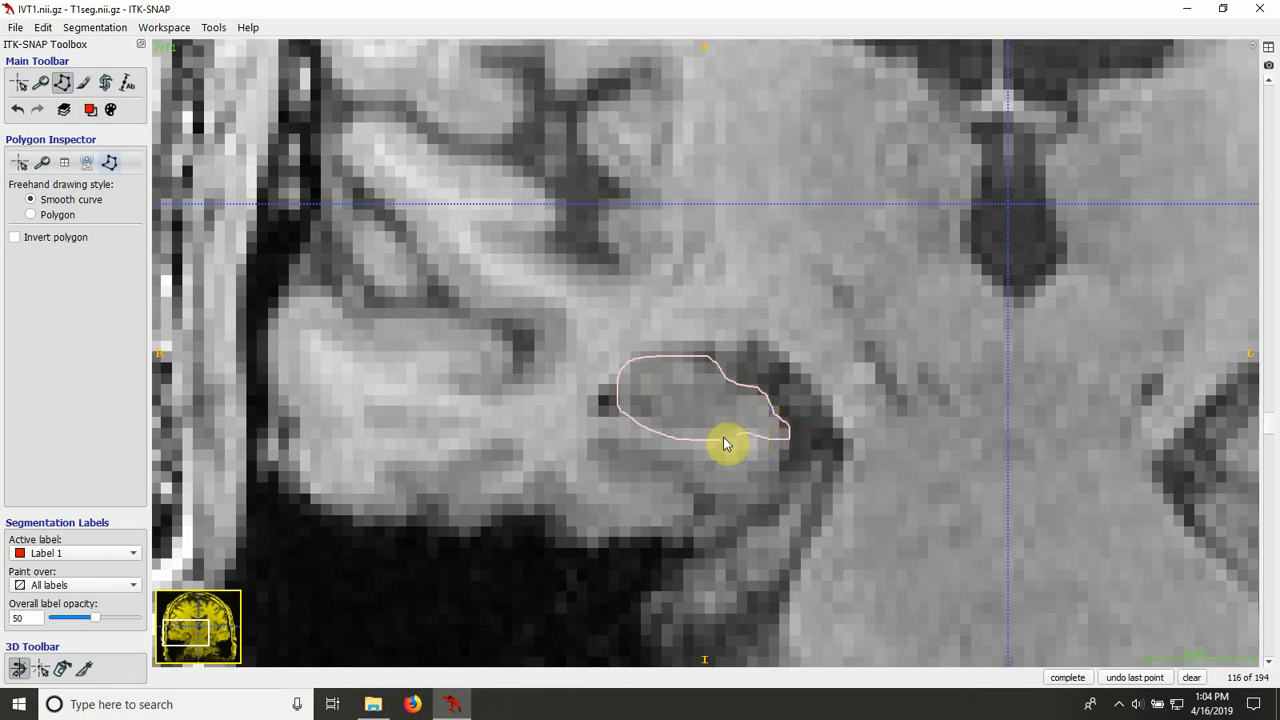
pyautogui.click(1062, 678)
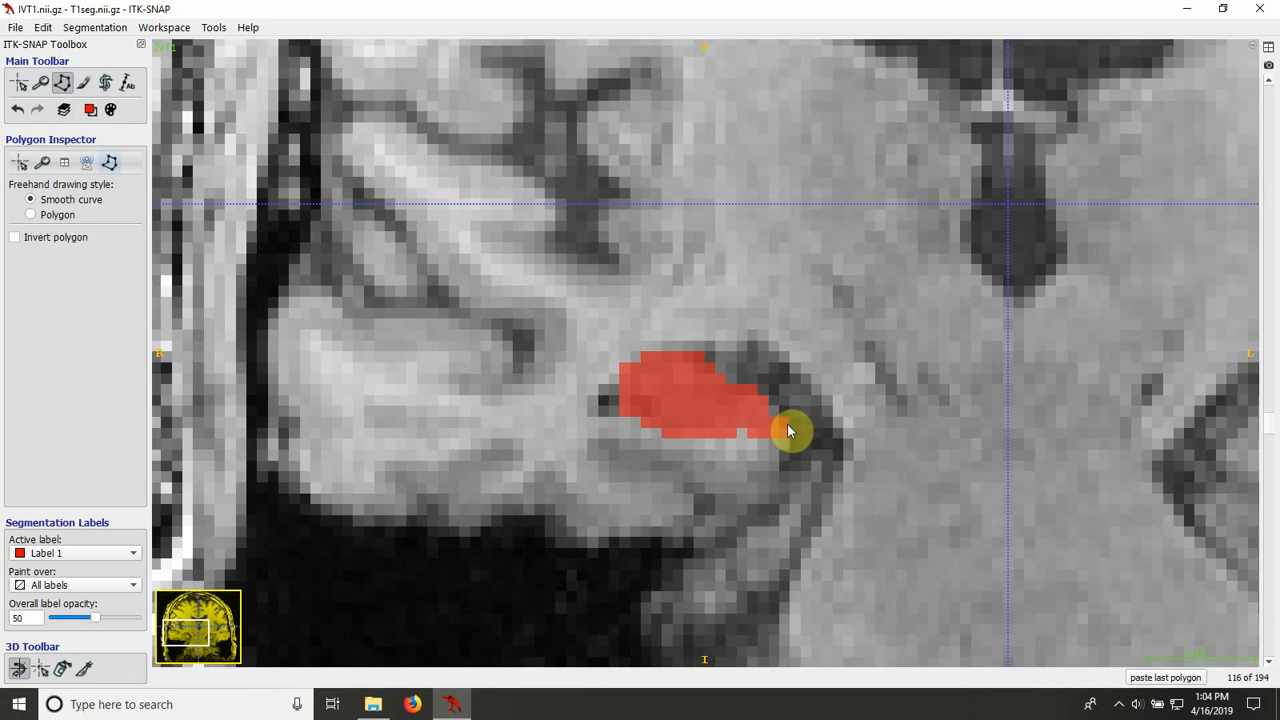
pyautogui.click(83, 83)
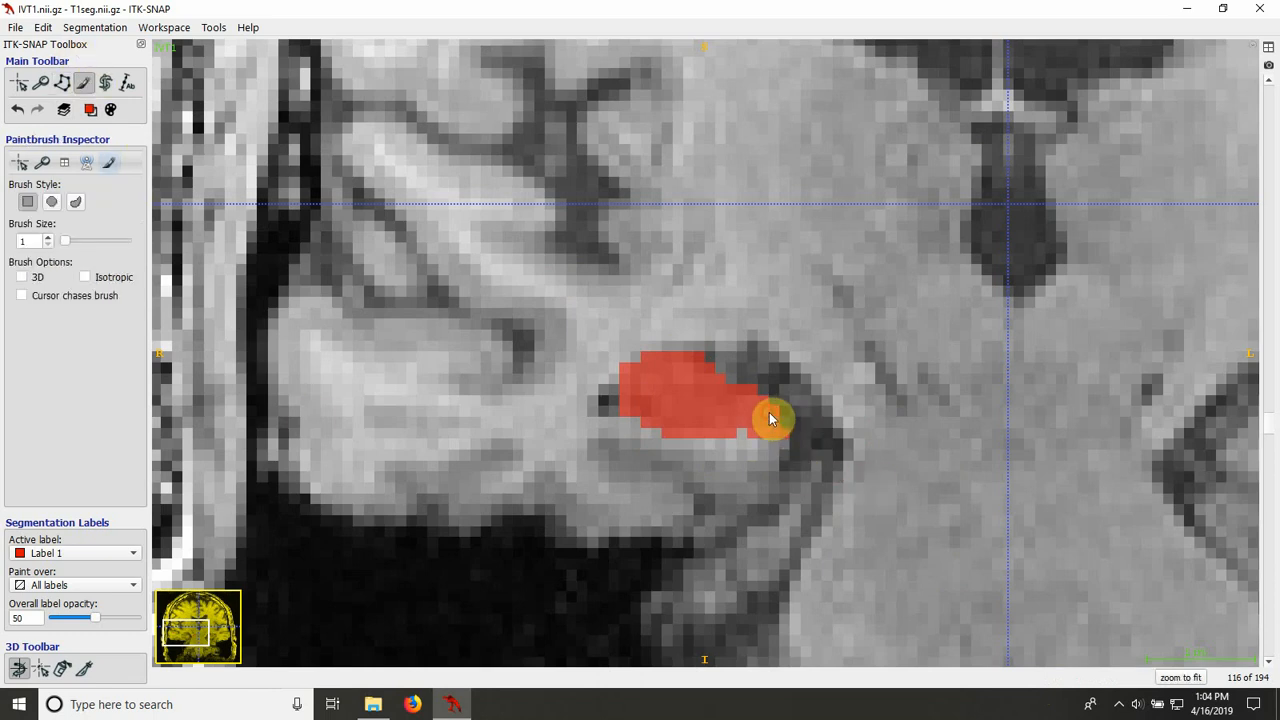
pyautogui.moveTo(769, 418); pyautogui.dragTo(797, 450)
# Step: Outline the right hippocampus on slice 115, fill it with Label 1, and check the fill against the neighbouring slices
pyautogui.scroll(-2, 557, 447)
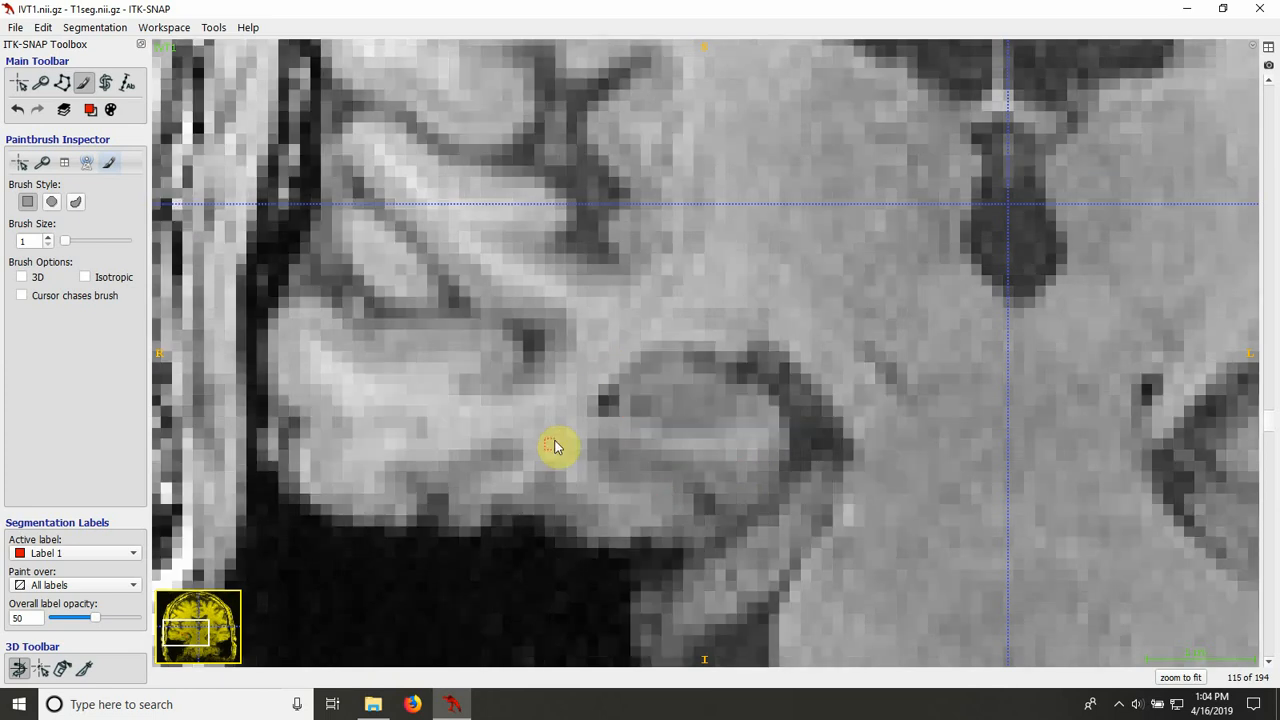
pyautogui.scroll(1, 557, 447)
pyautogui.click(62, 83)
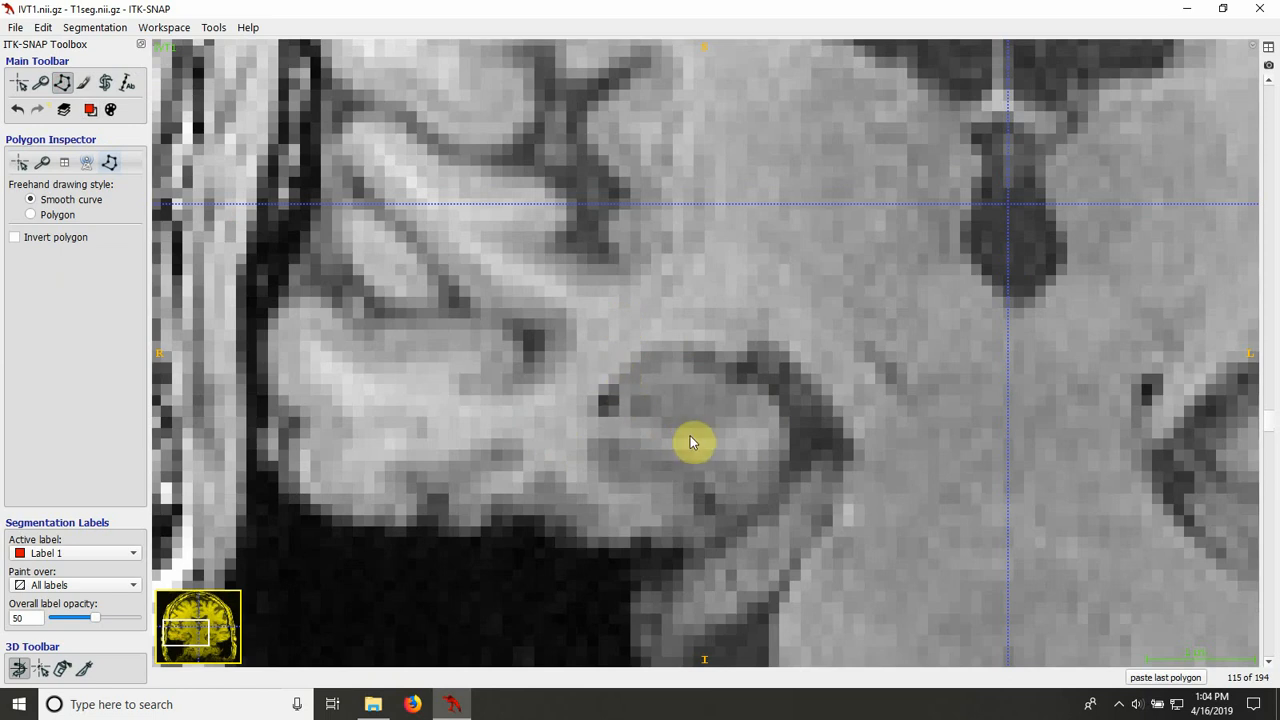
pyautogui.click(691, 435)
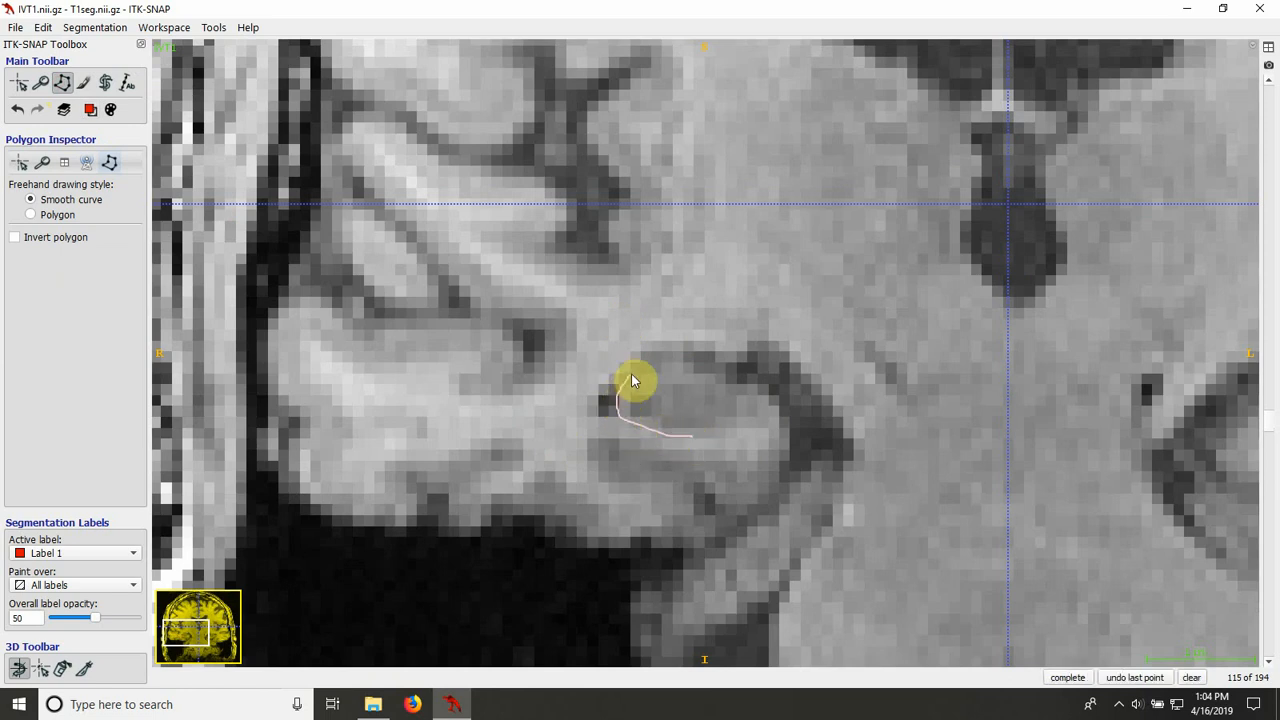
pyautogui.moveTo(653, 358); pyautogui.dragTo(693, 359)
pyautogui.moveTo(719, 372)
pyautogui.mouseDown()
pyautogui.moveTo(764, 383)
pyautogui.moveTo(786, 418)
pyautogui.moveTo(706, 443)
pyautogui.mouseUp()
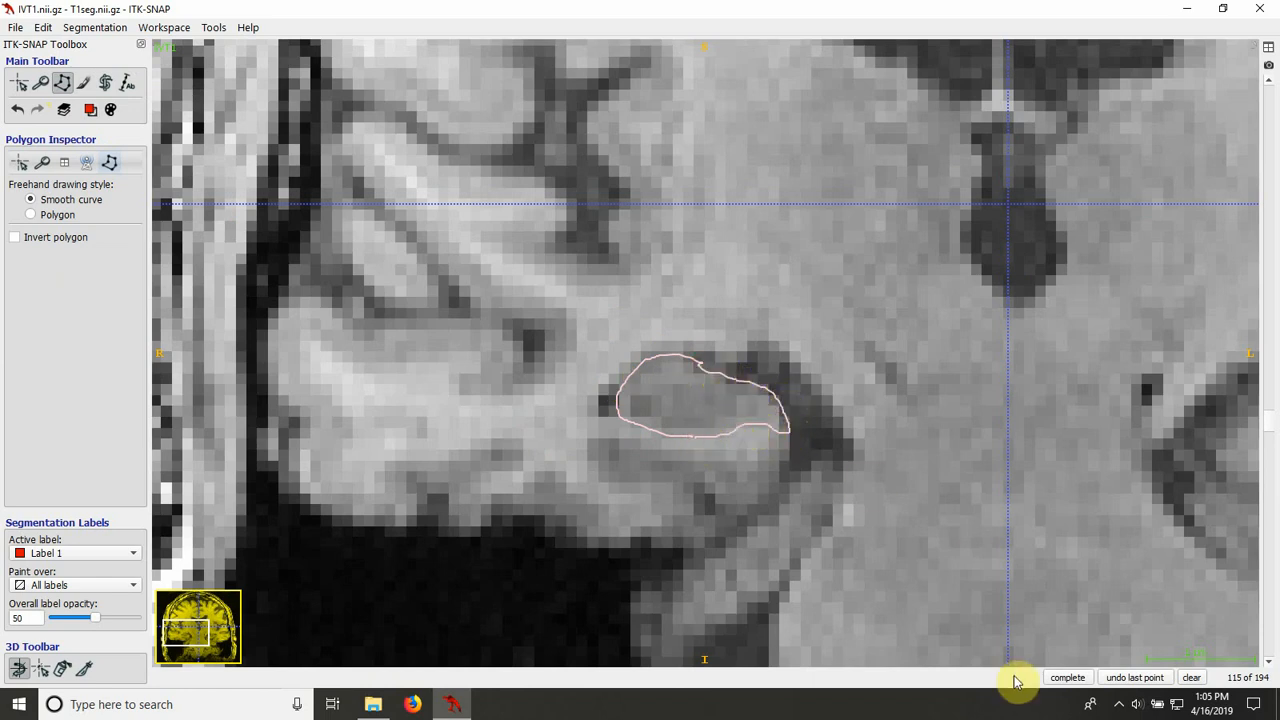
pyautogui.click(1062, 677)
pyautogui.click(1060, 677)
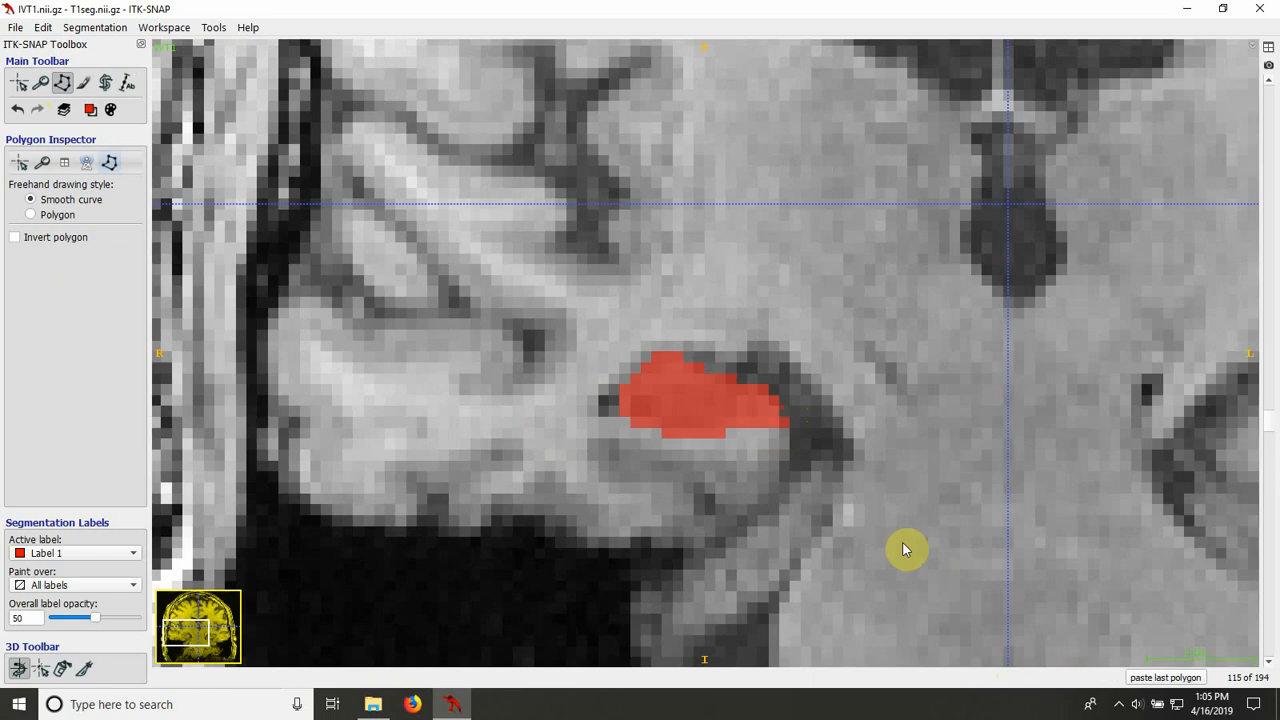
pyautogui.click(83, 83)
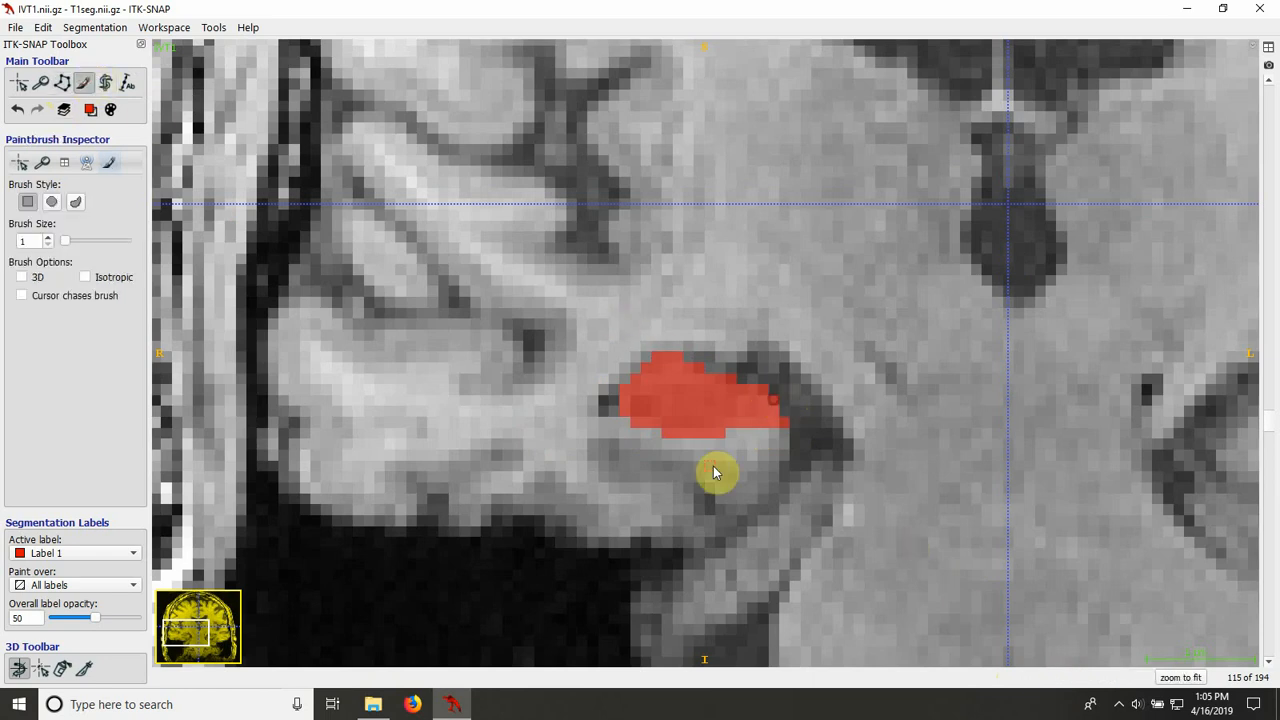
pyautogui.scroll(1, 713, 466)
pyautogui.scroll(1, 713, 466)
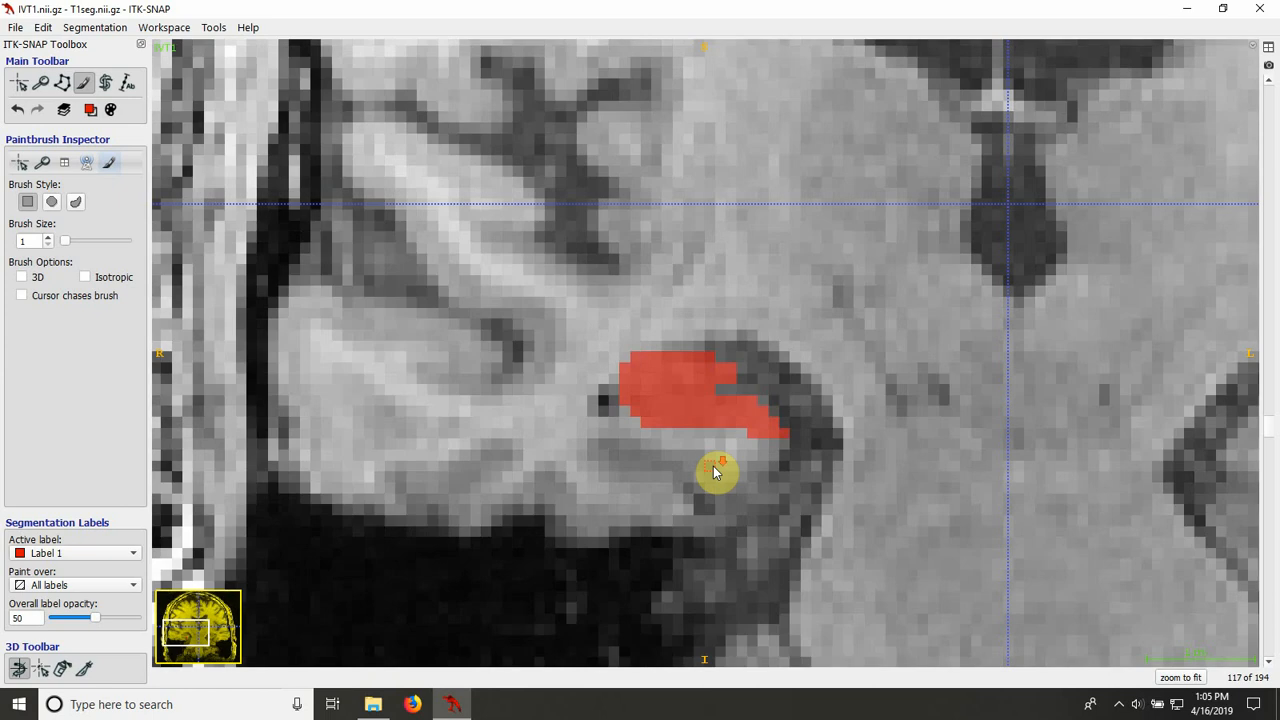
pyautogui.scroll(-3, 713, 466)
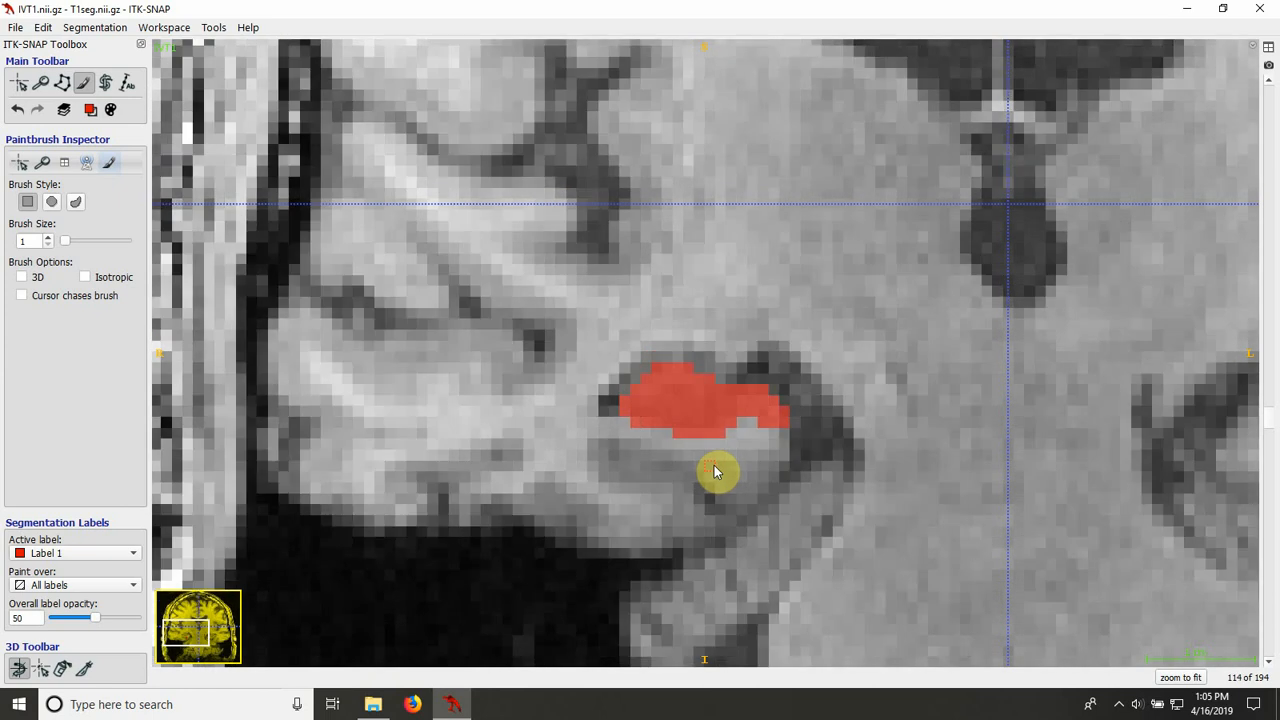
# Step: Go to slice 104, trace the right hippocampus as a closed smooth-curve polygon, and fill it with Label 1
pyautogui.scroll(-3, 714, 470)
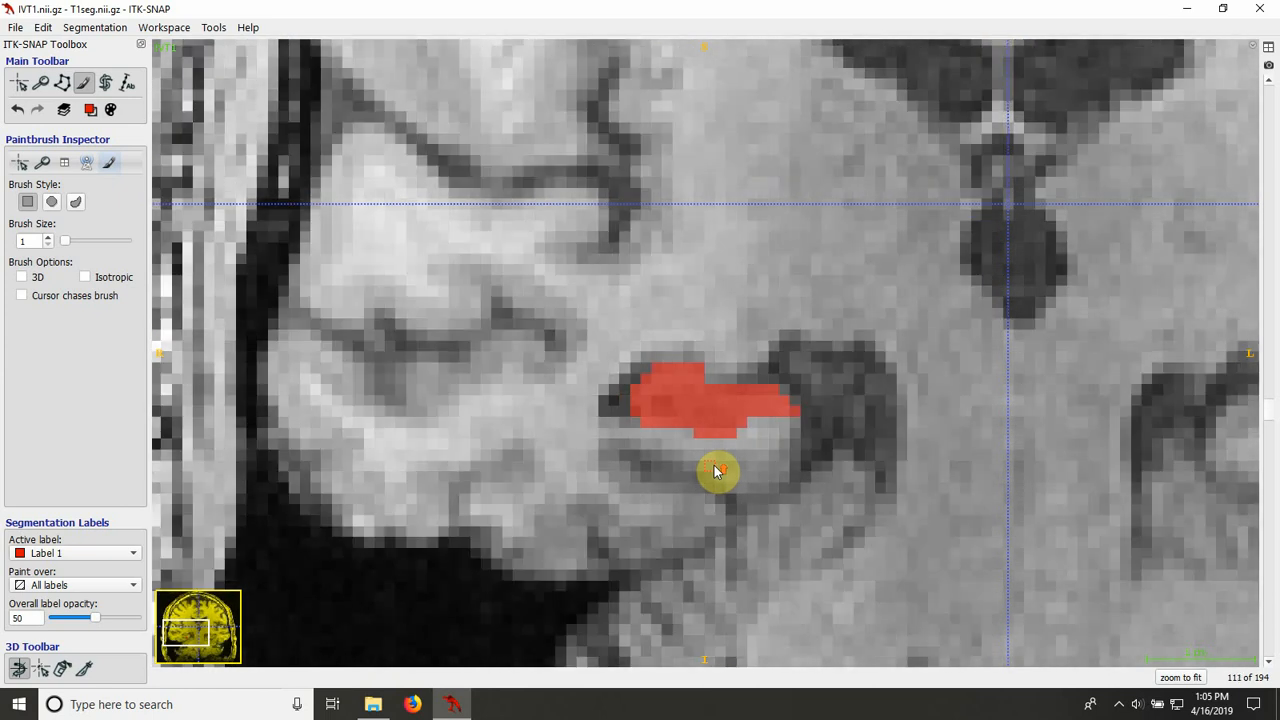
pyautogui.scroll(-4, 714, 470)
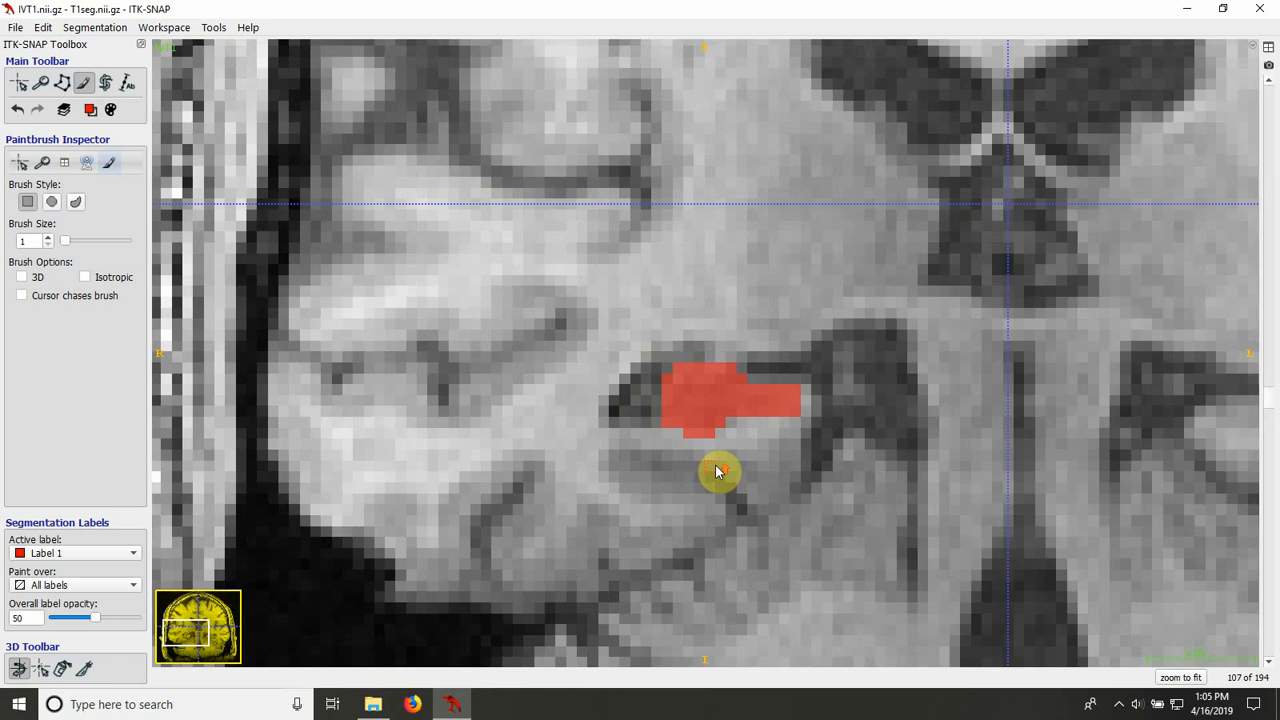
pyautogui.scroll(-3, 715, 470)
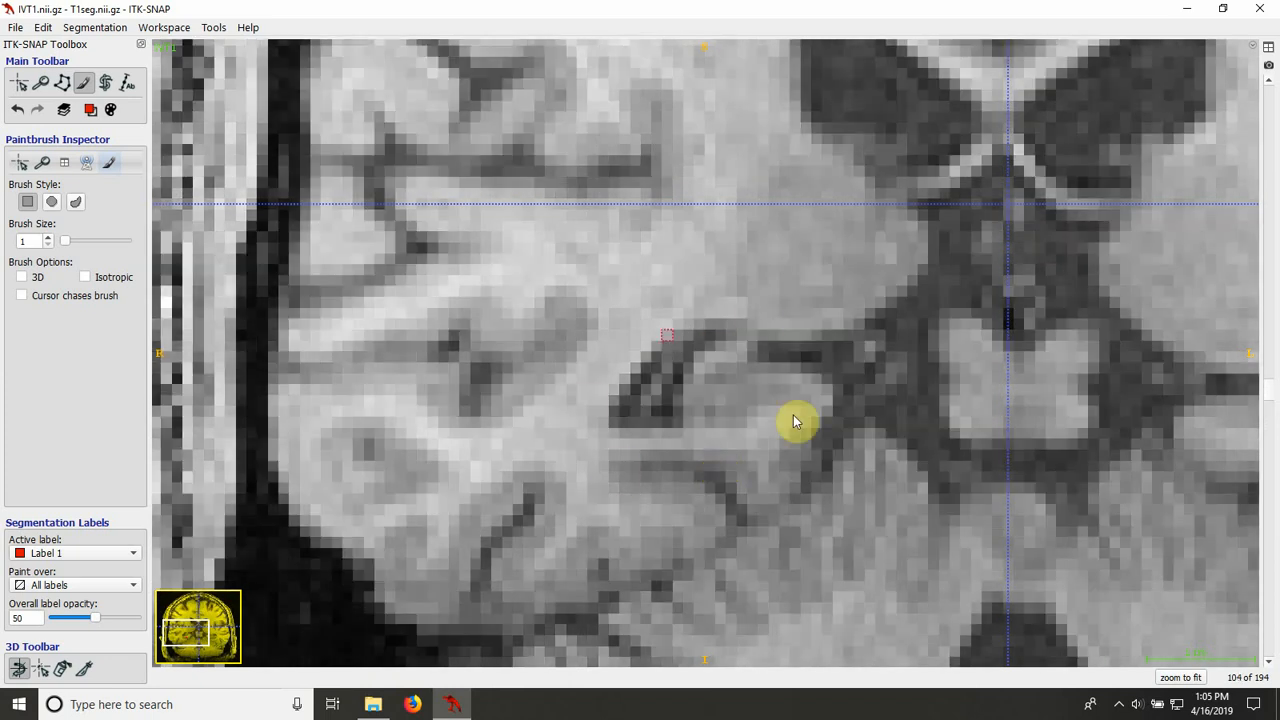
pyautogui.click(62, 83)
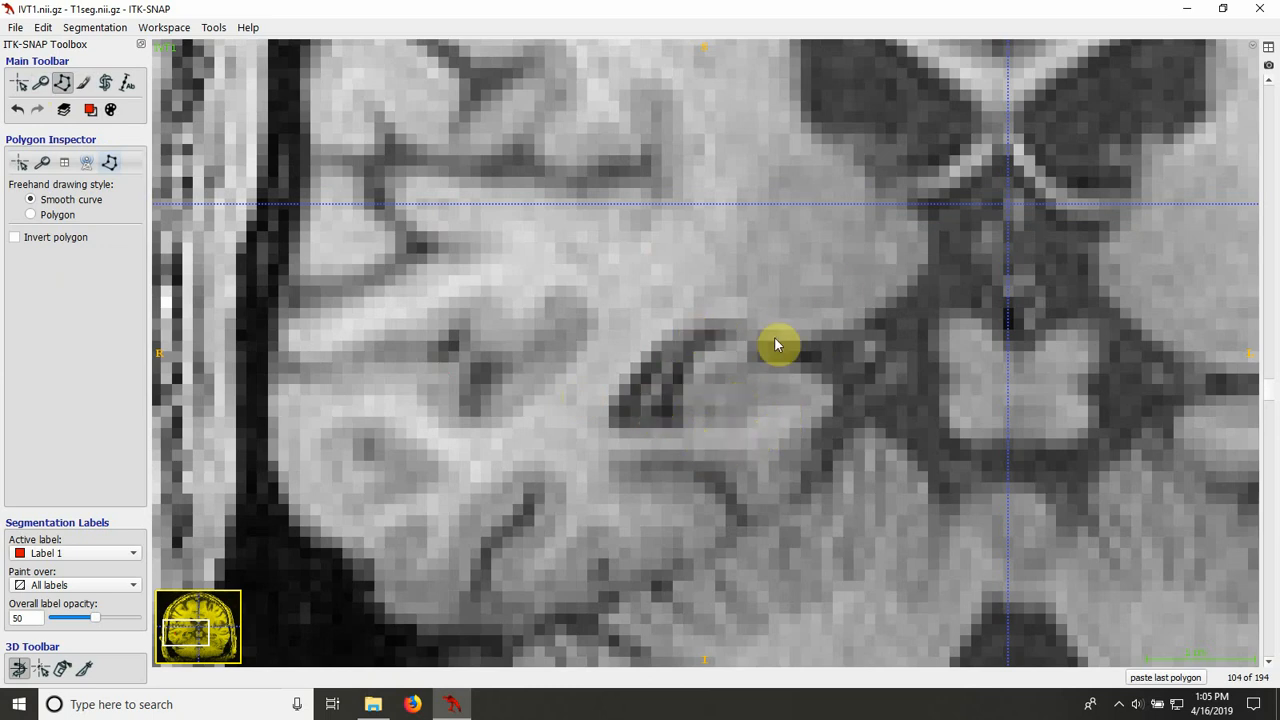
pyautogui.click(832, 396)
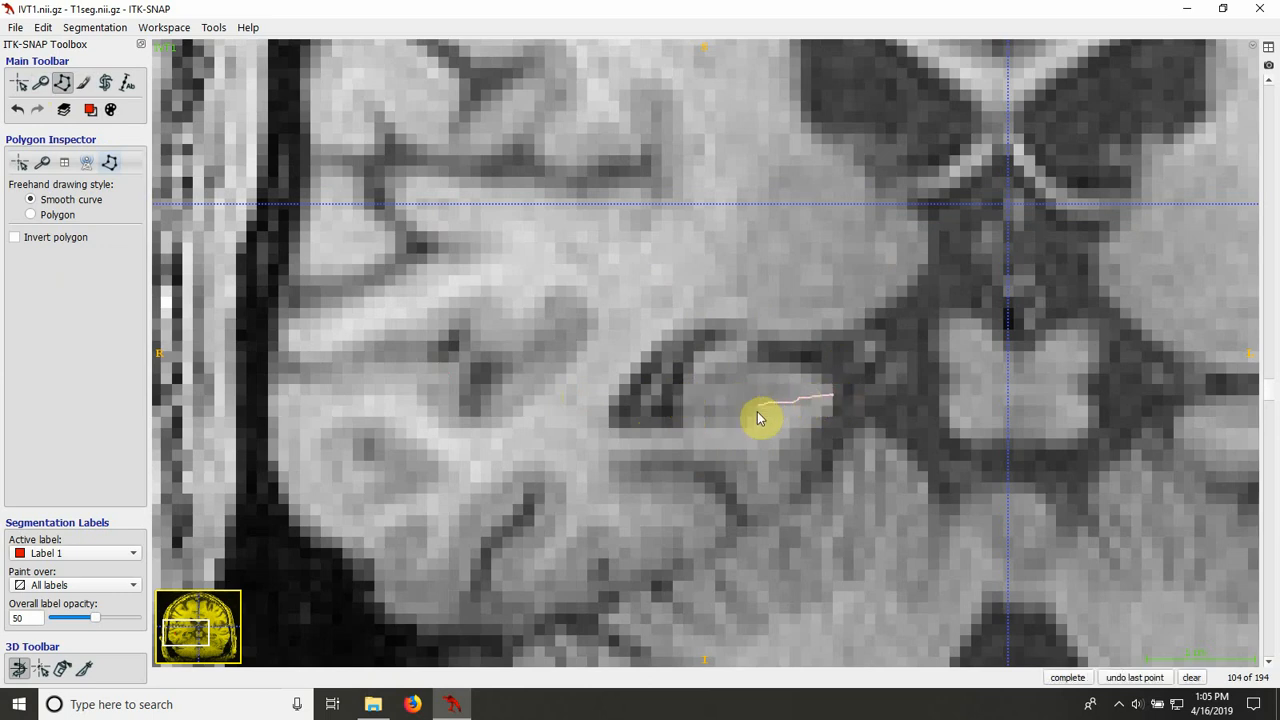
pyautogui.moveTo(757, 411)
pyautogui.mouseDown()
pyautogui.moveTo(718, 425)
pyautogui.moveTo(678, 414)
pyautogui.moveTo(689, 369)
pyautogui.moveTo(732, 350)
pyautogui.moveTo(809, 371)
pyautogui.moveTo(831, 397)
pyautogui.mouseUp()
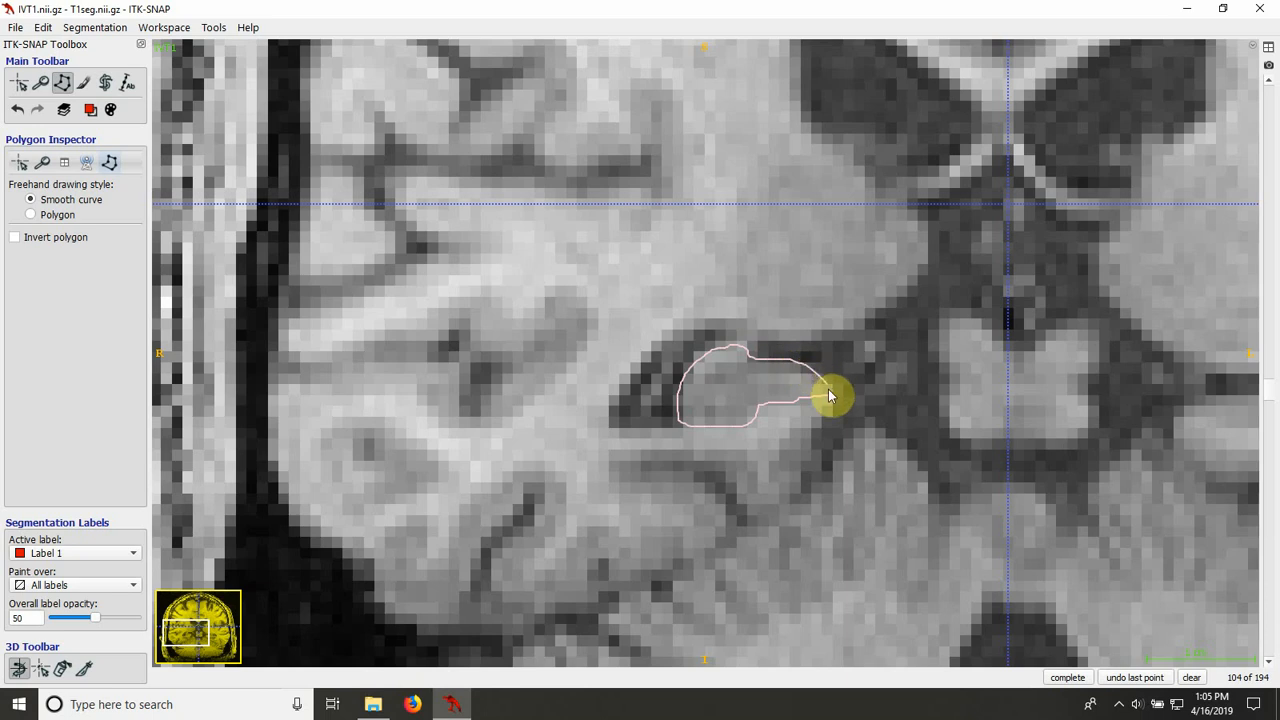
pyautogui.click(1062, 680)
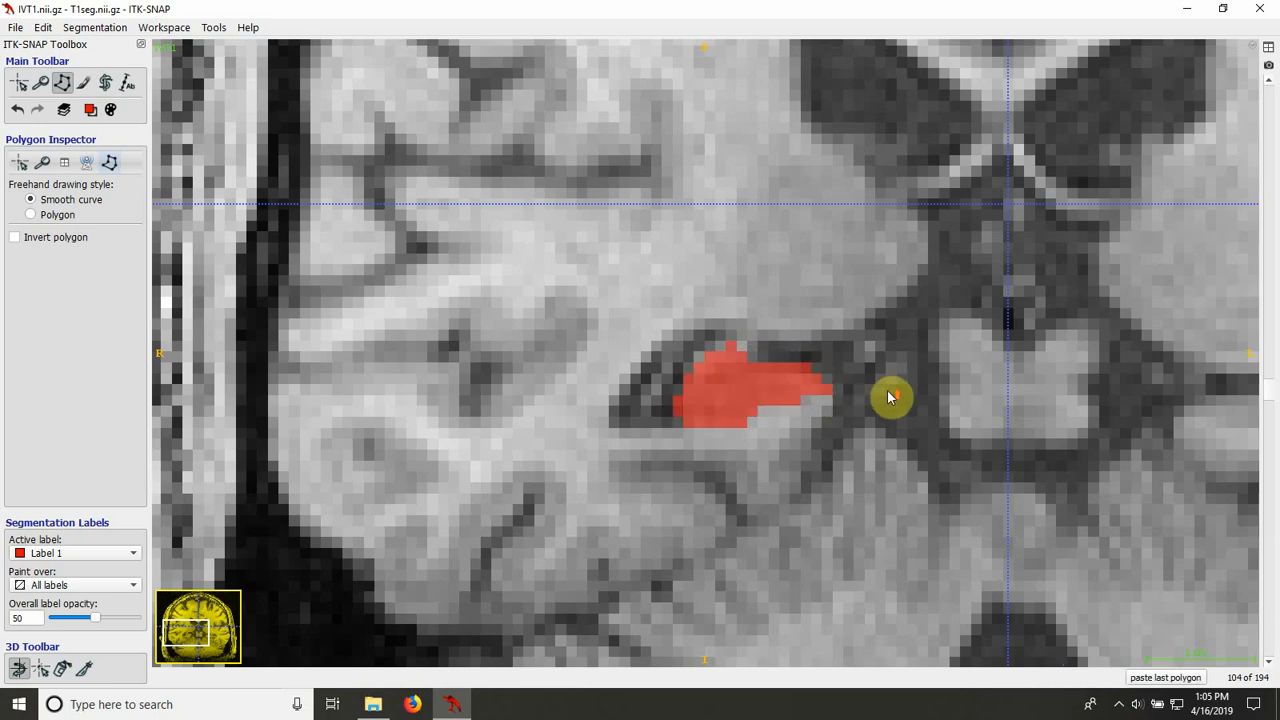
# Step: Outline the right hippocampus on slice 103 with a smooth-curve polygon and fill it with Label 1
pyautogui.scroll(-1, 891, 394)
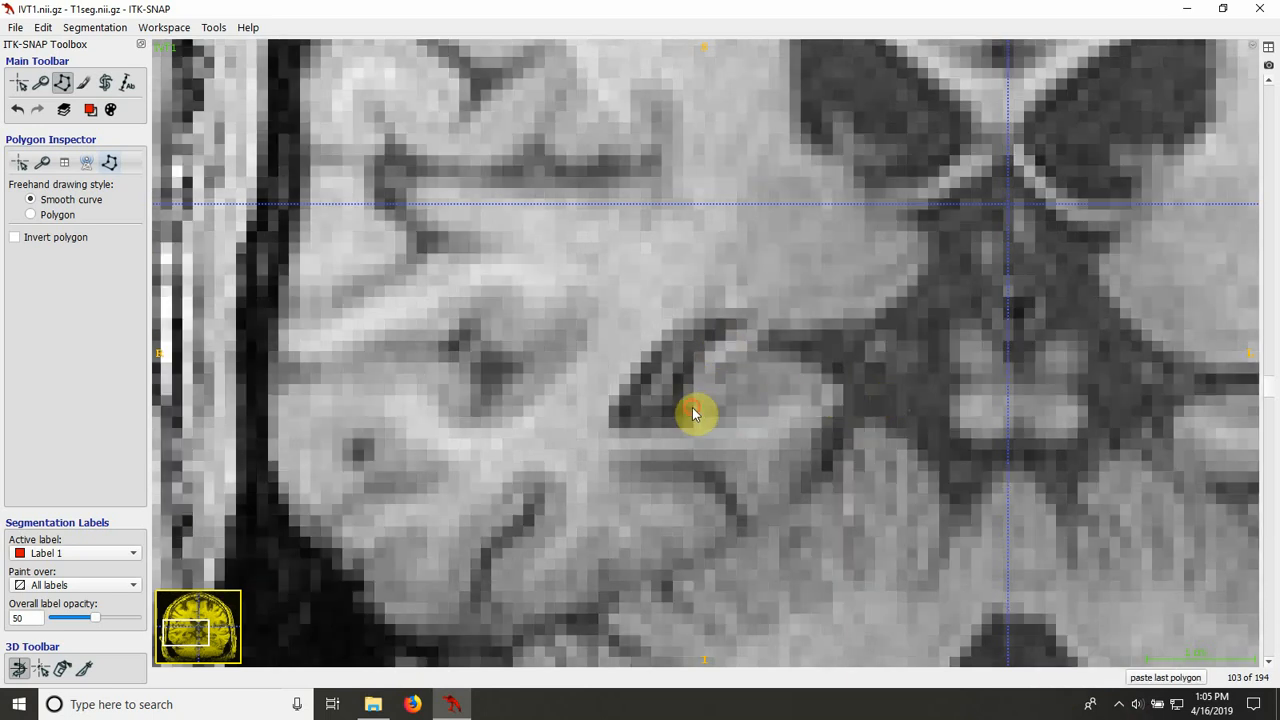
pyautogui.moveTo(692, 410); pyautogui.dragTo(702, 370)
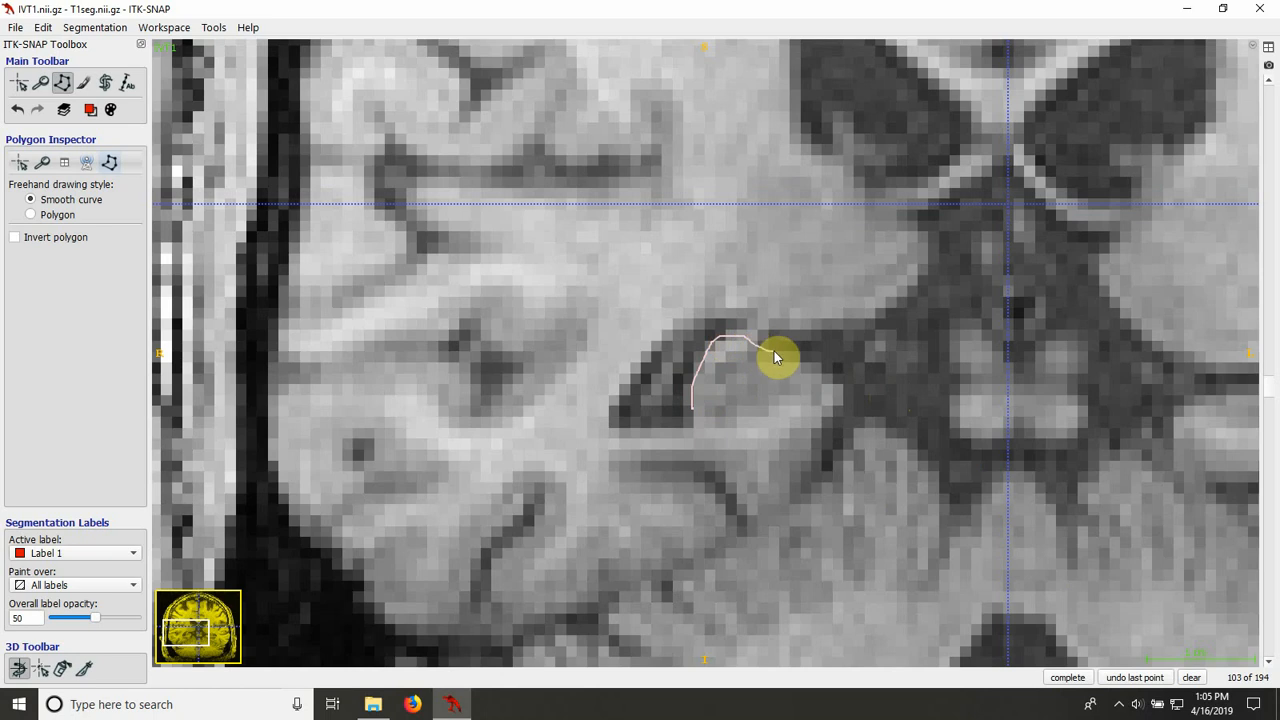
pyautogui.moveTo(830, 390)
pyautogui.mouseDown()
pyautogui.moveTo(751, 431)
pyautogui.moveTo(709, 434)
pyautogui.moveTo(700, 417)
pyautogui.mouseUp()
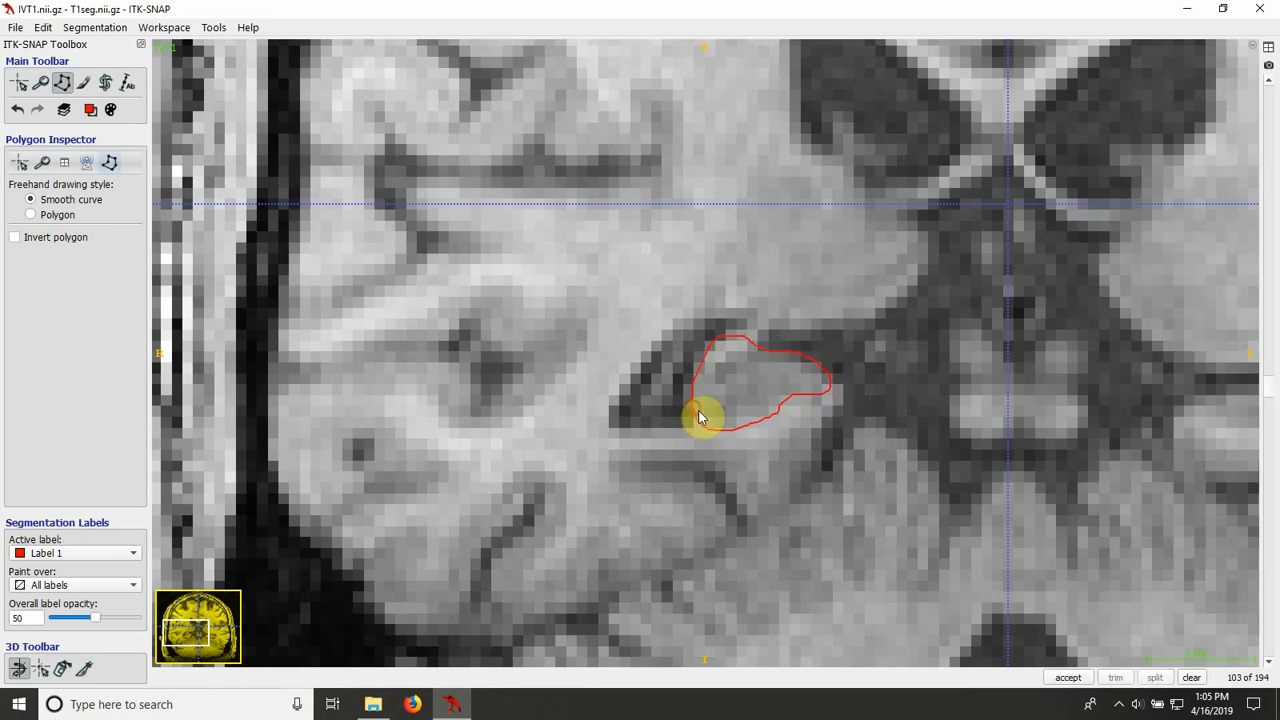
pyautogui.click(1068, 677)
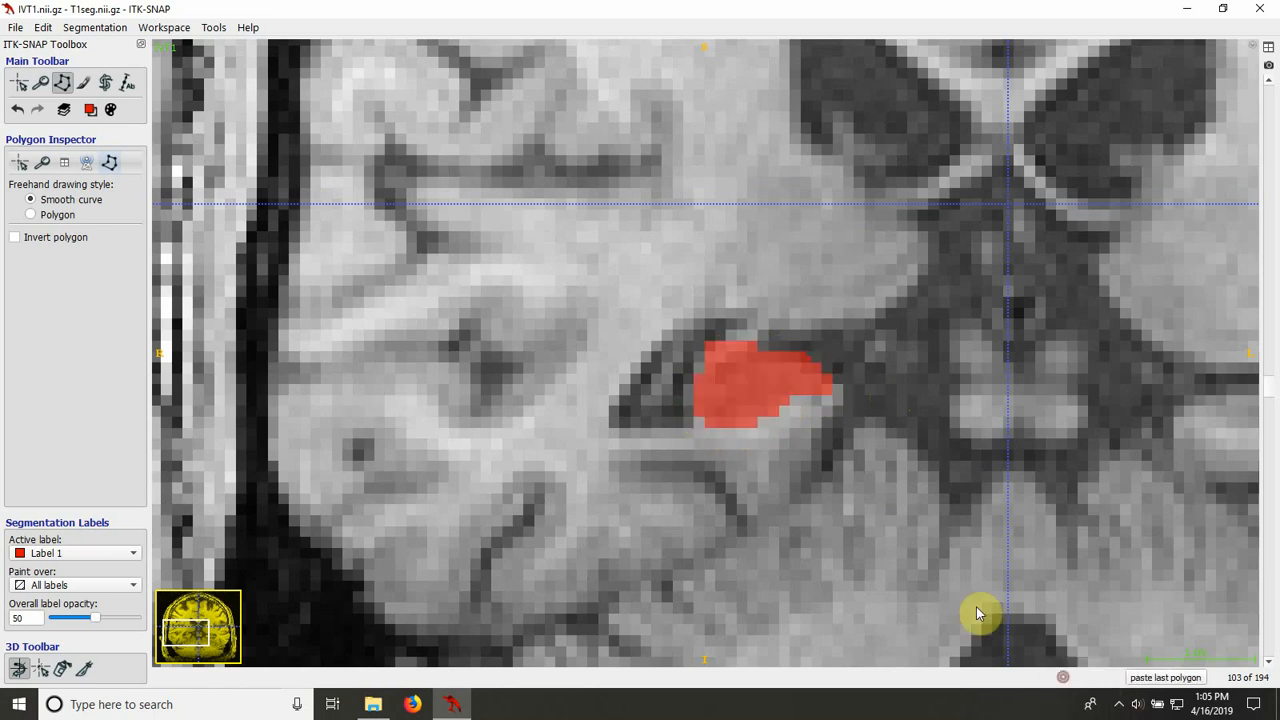
pyautogui.click(83, 83)
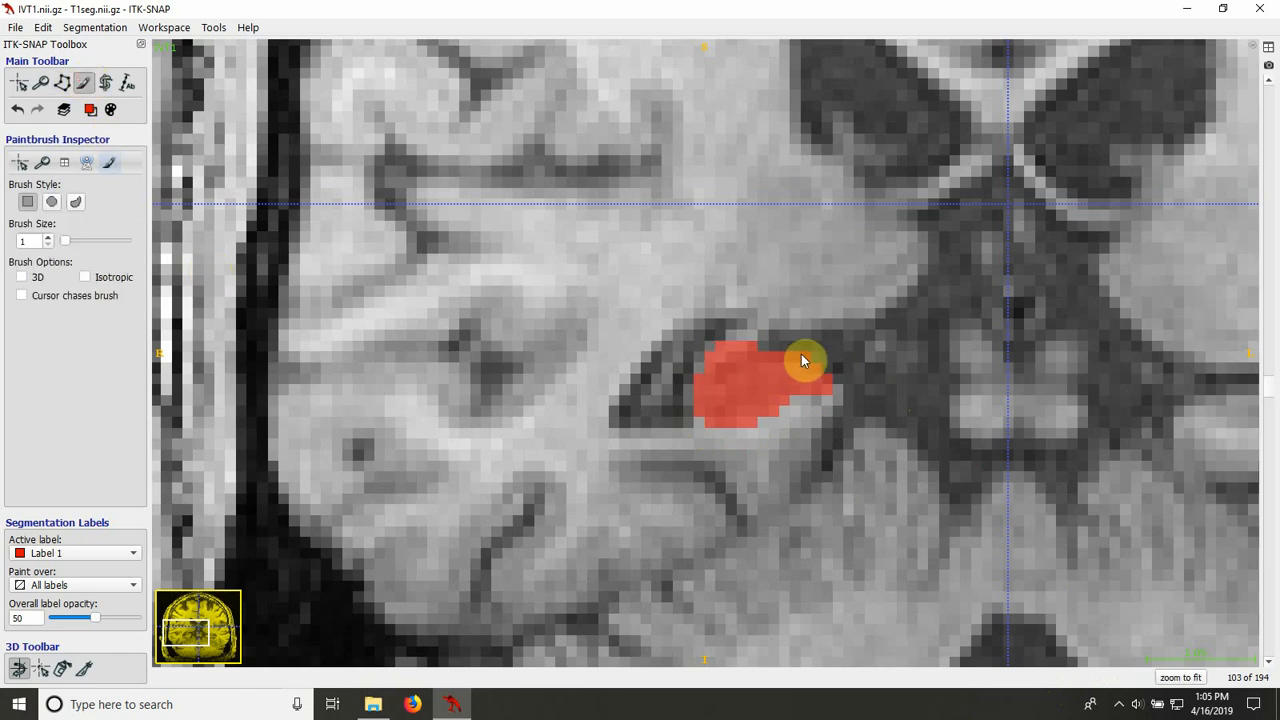
# Step: Outline the right hippocampus on slice 102 with a smooth-curve polygon and fill it with Label 1
pyautogui.scroll(-1, 744, 467)
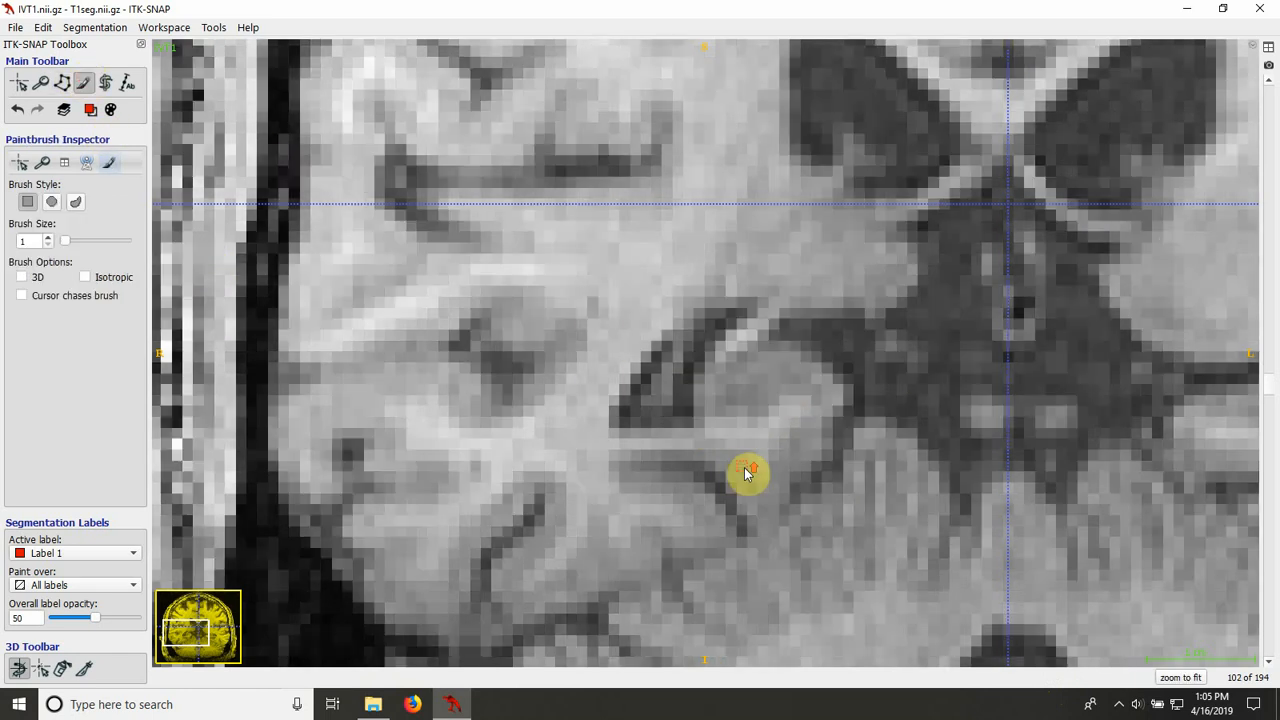
pyautogui.click(62, 83)
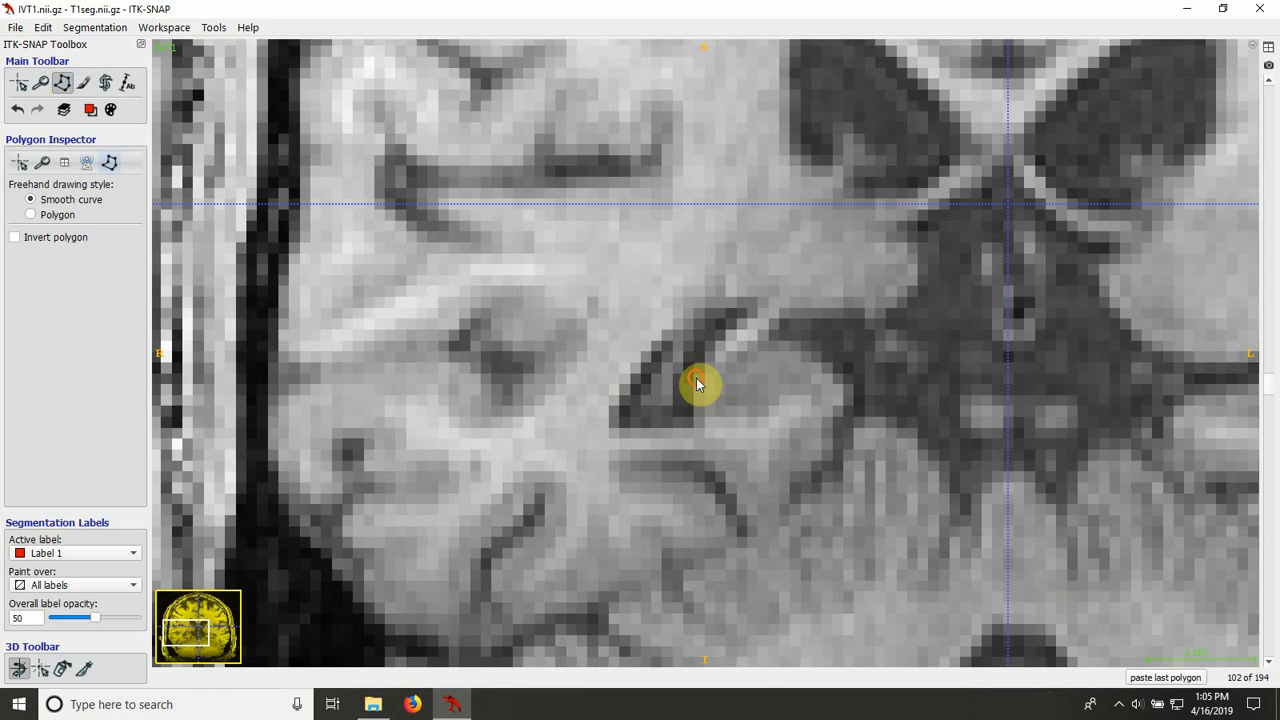
pyautogui.moveTo(696, 378); pyautogui.dragTo(718, 420)
pyautogui.moveTo(797, 396)
pyautogui.mouseDown()
pyautogui.moveTo(838, 399)
pyautogui.moveTo(808, 346)
pyautogui.moveTo(771, 331)
pyautogui.moveTo(737, 340)
pyautogui.moveTo(694, 386)
pyautogui.mouseUp()
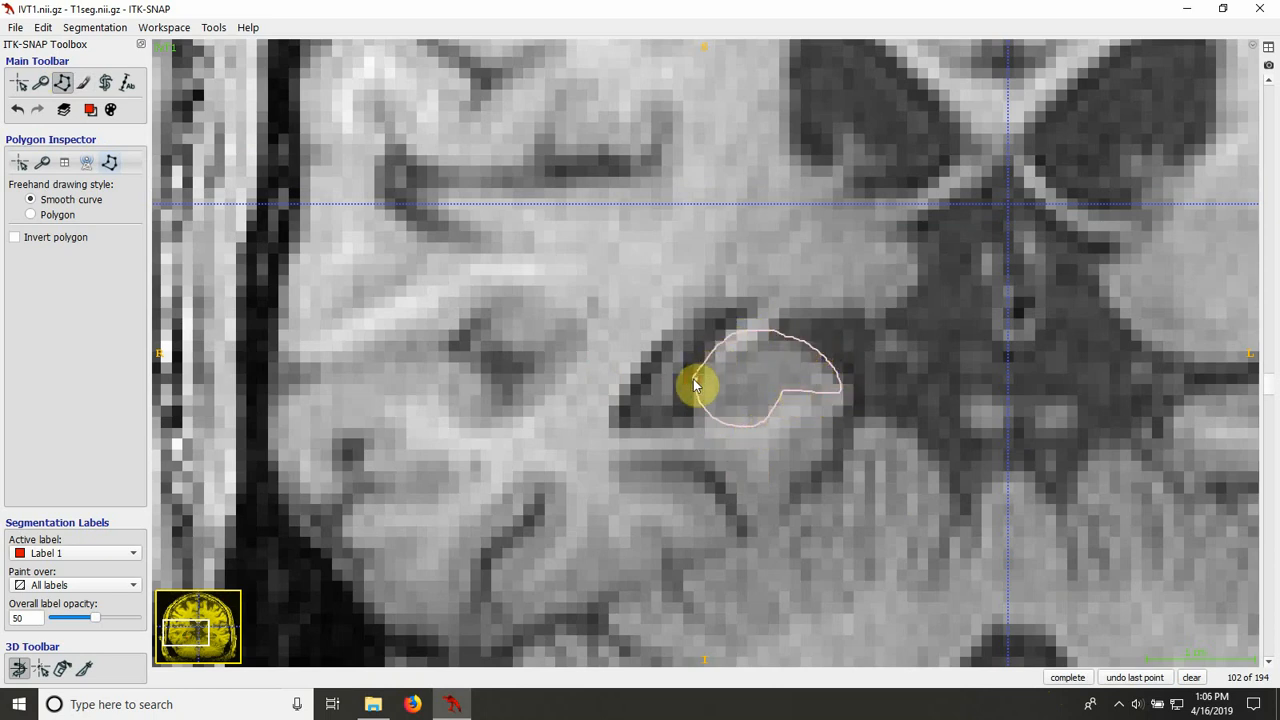
pyautogui.click(1066, 678)
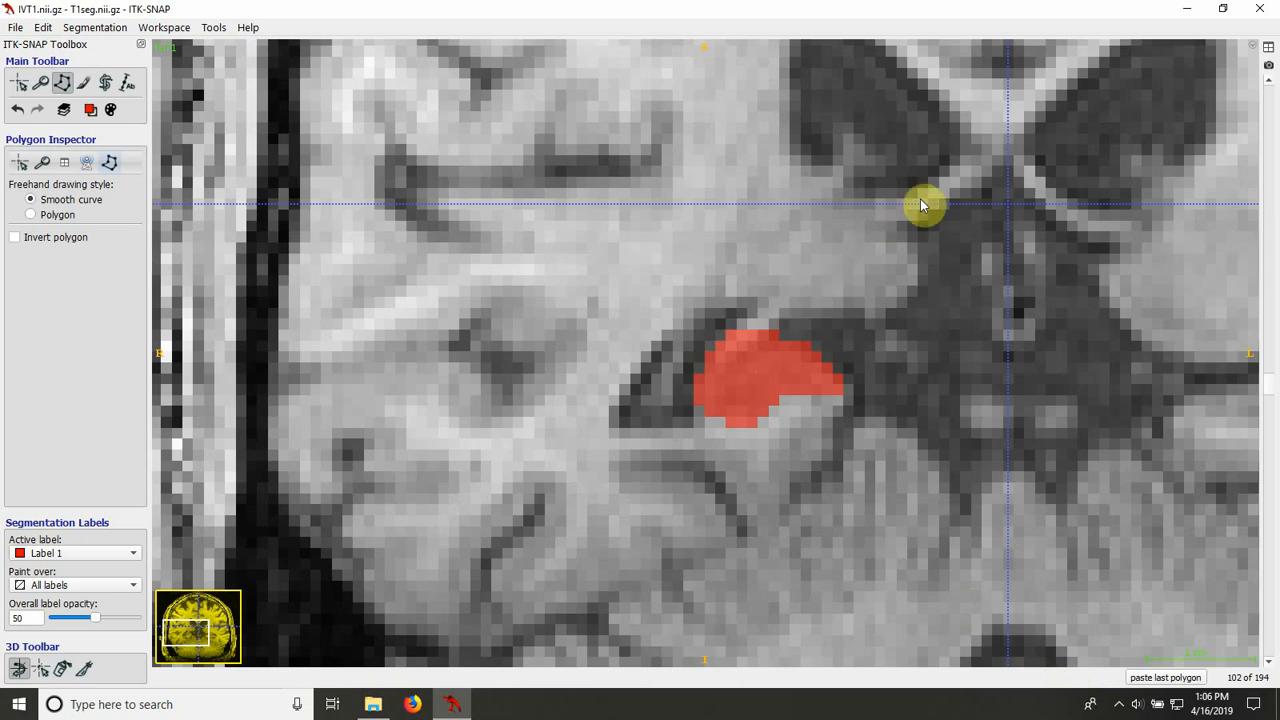
# Step: Trace the right hippocampus on slice 101 as a closed polygon and fill it with Label 1
pyautogui.scroll(-1, 961, 286)
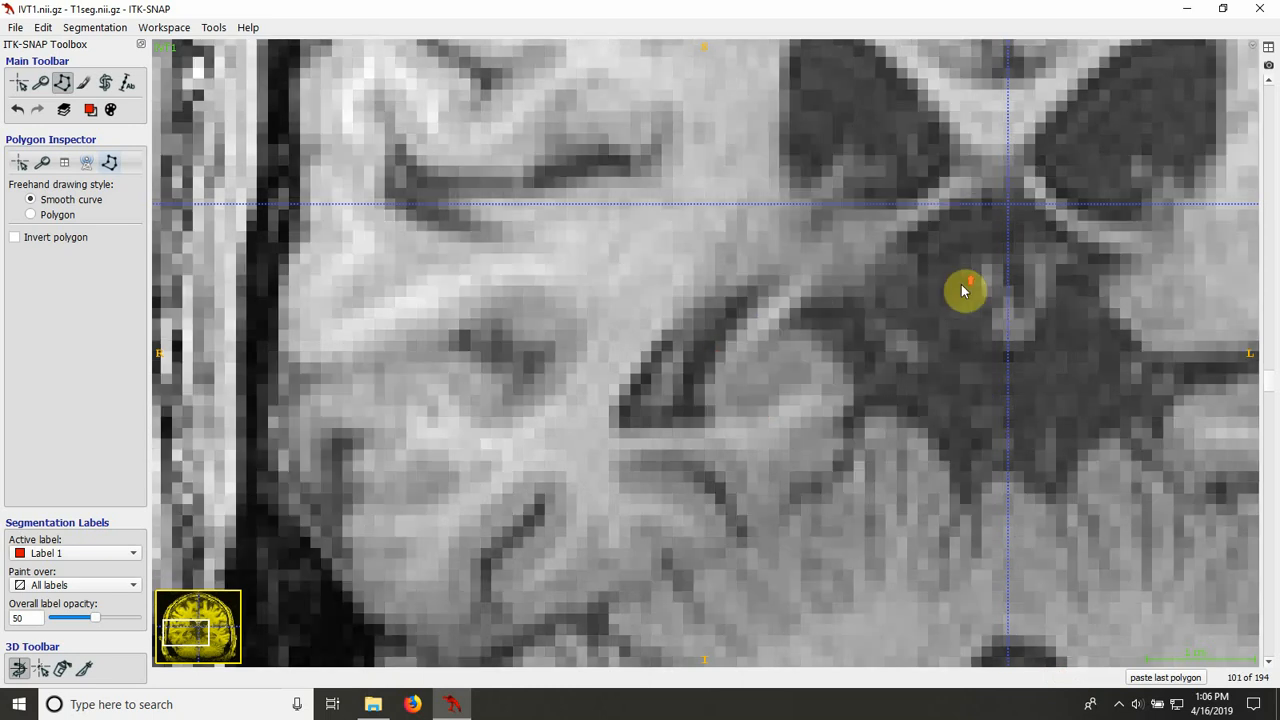
pyautogui.click(714, 363)
pyautogui.moveTo(707, 378)
pyautogui.mouseDown()
pyautogui.moveTo(709, 420)
pyautogui.moveTo(765, 428)
pyautogui.moveTo(851, 388)
pyautogui.moveTo(784, 334)
pyautogui.moveTo(714, 366)
pyautogui.mouseUp()
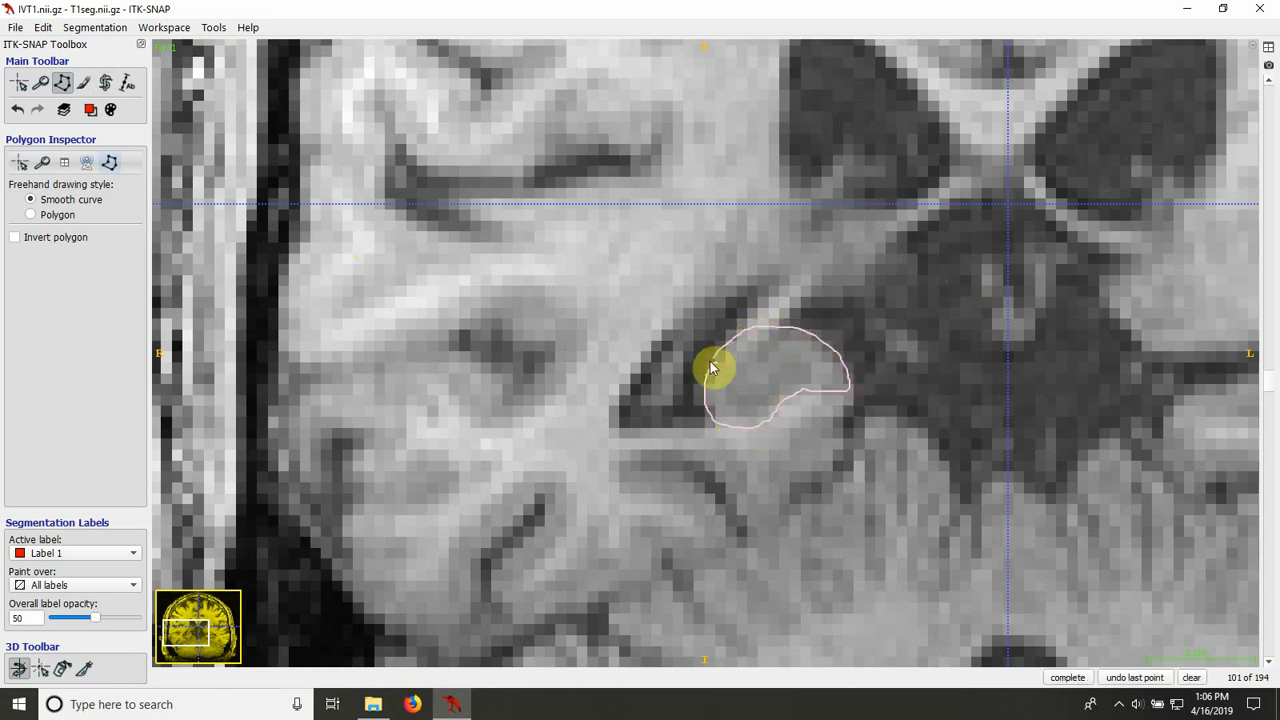
pyautogui.click(1067, 677)
pyautogui.click(1067, 677)
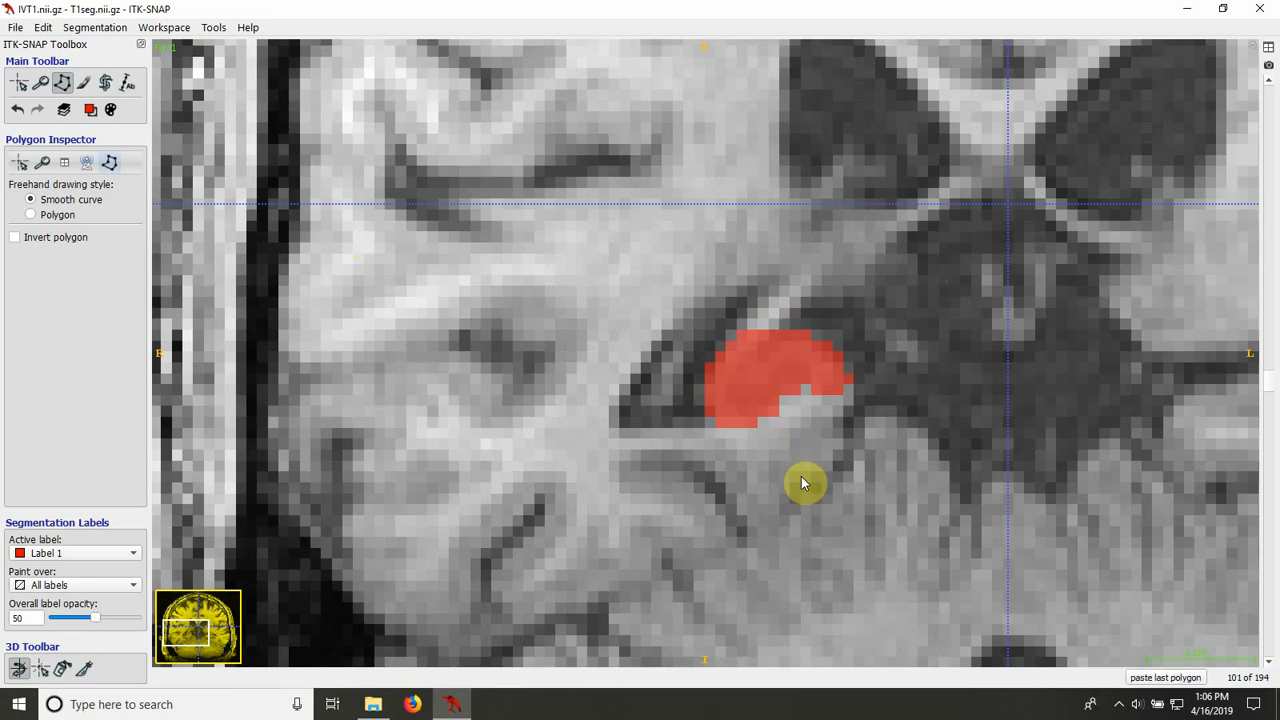
# Step: Trace the right hippocampus on slice 100 as a closed polygon, fill it with Label 1, and switch to the paintbrush
pyautogui.scroll(-1, 802, 480)
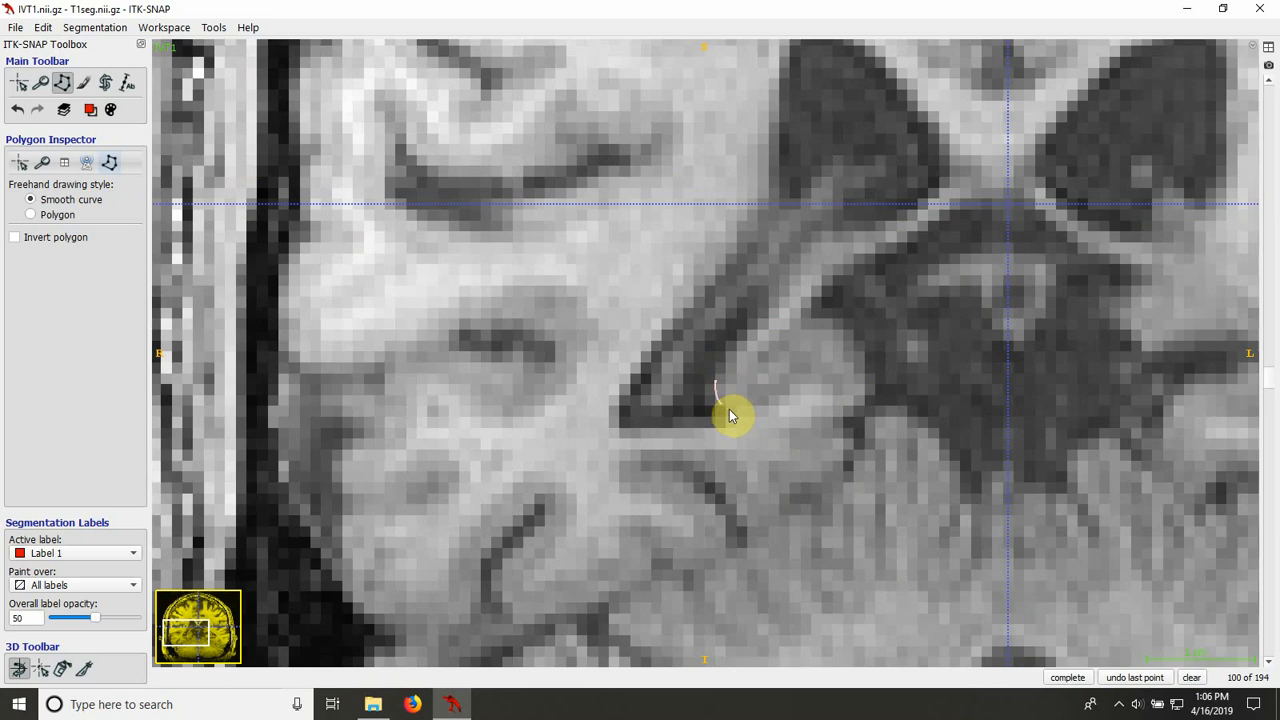
pyautogui.moveTo(770, 414)
pyautogui.mouseDown()
pyautogui.moveTo(821, 384)
pyautogui.moveTo(841, 395)
pyautogui.moveTo(860, 363)
pyautogui.moveTo(849, 334)
pyautogui.moveTo(813, 312)
pyautogui.moveTo(757, 334)
pyautogui.moveTo(716, 389)
pyautogui.mouseUp()
pyautogui.click(1062, 677)
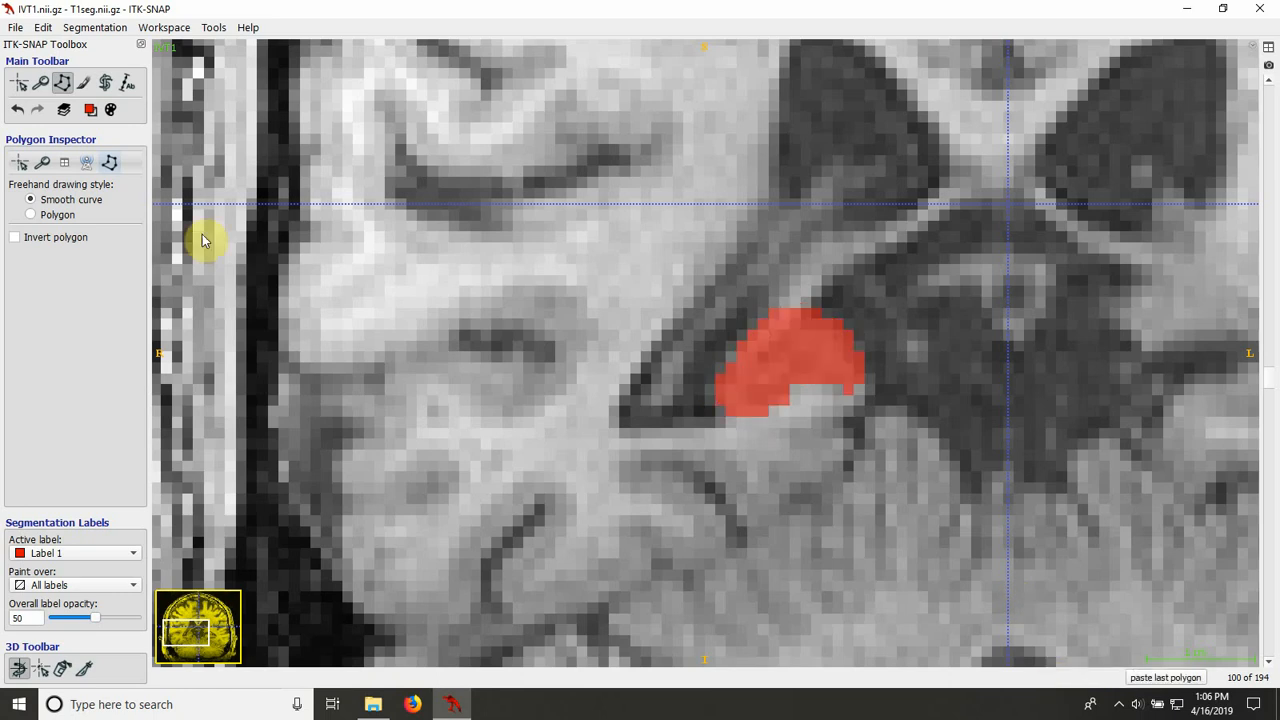
pyautogui.click(85, 84)
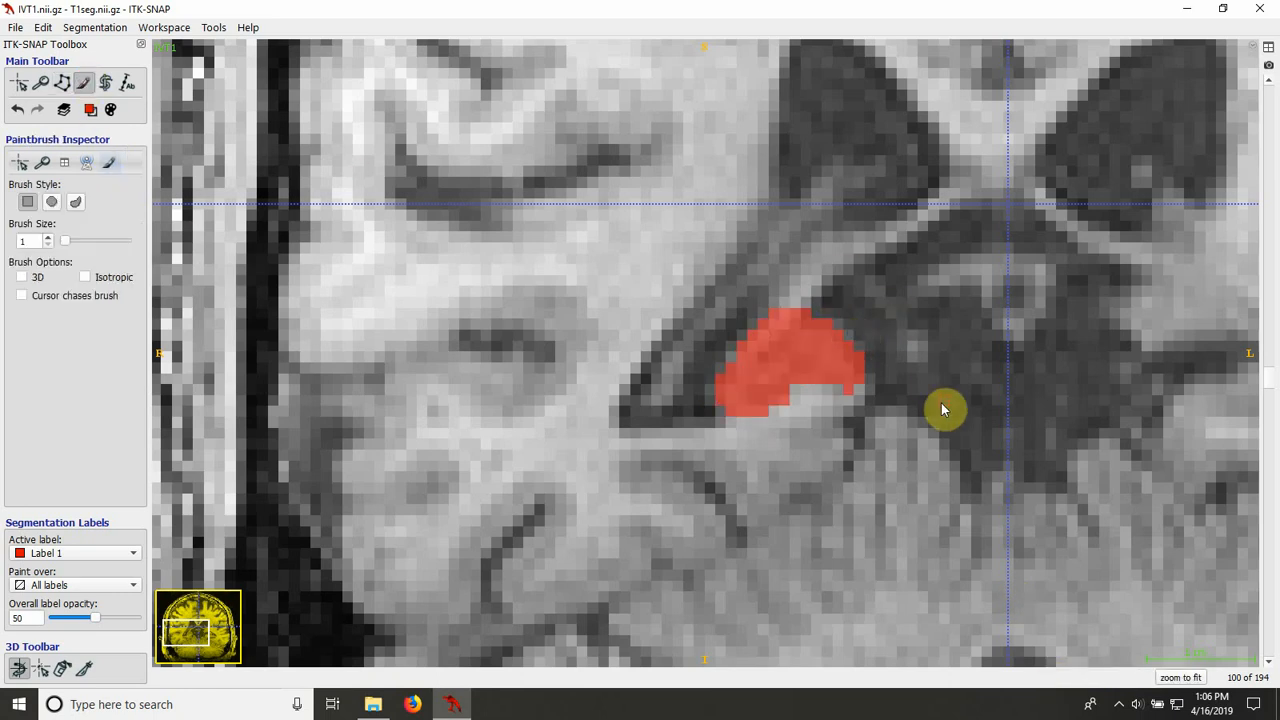
# Step: Return to polygon drawing, outline the right hippocampus on slice 99, and fill it with Label 1
pyautogui.scroll(-1, 943, 408)
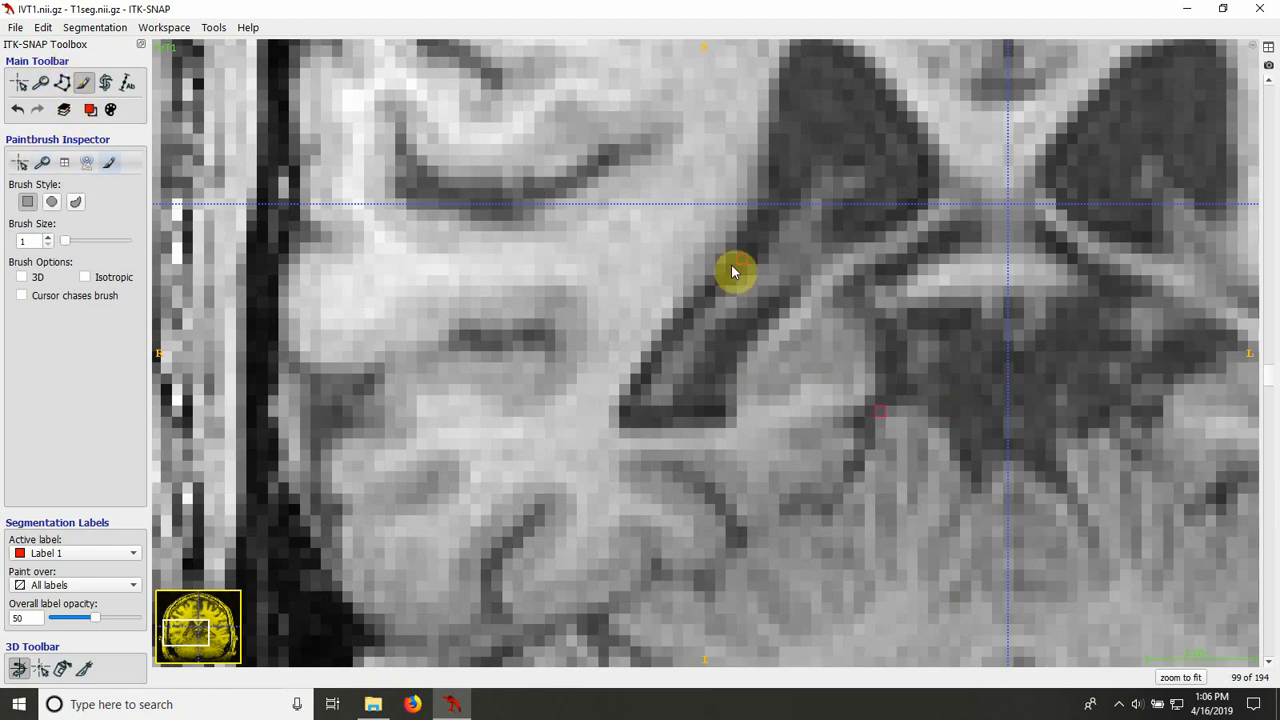
pyautogui.click(61, 83)
pyautogui.moveTo(758, 348)
pyautogui.mouseDown()
pyautogui.moveTo(734, 390)
pyautogui.moveTo(853, 382)
pyautogui.mouseUp()
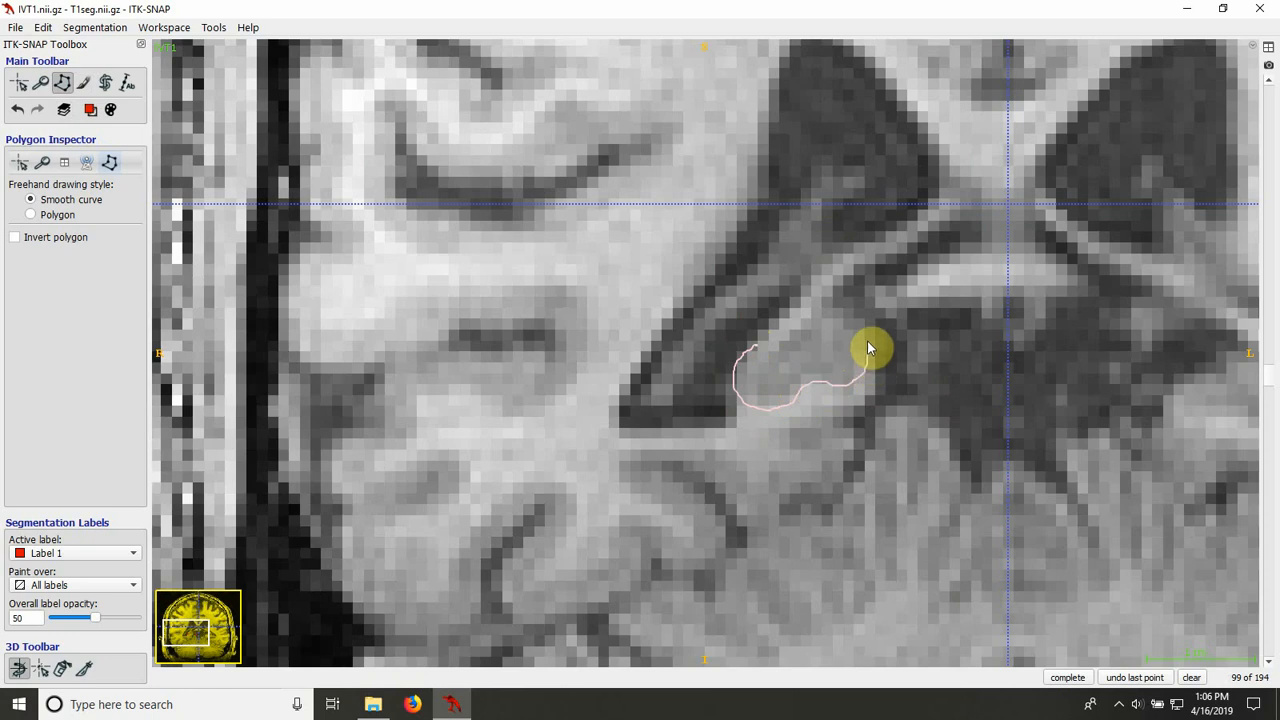
pyautogui.moveTo(827, 307)
pyautogui.mouseDown()
pyautogui.moveTo(780, 323)
pyautogui.moveTo(763, 346)
pyautogui.mouseUp()
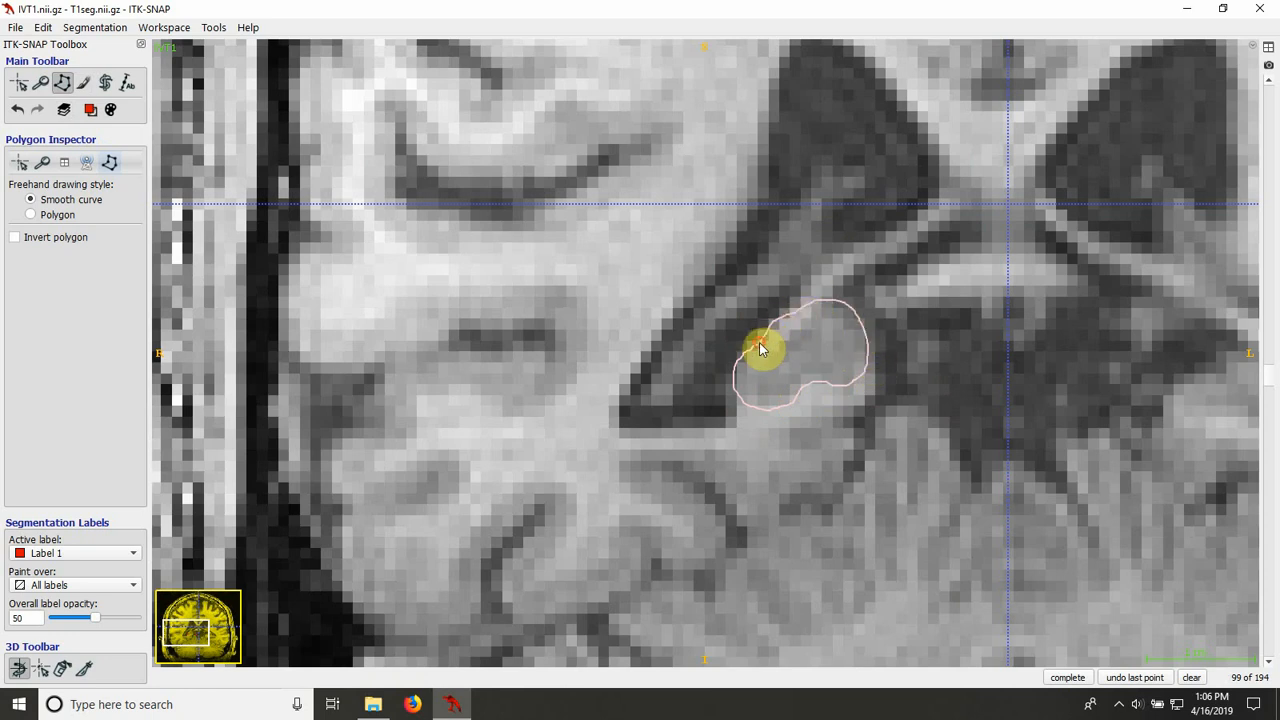
pyautogui.click(1058, 680)
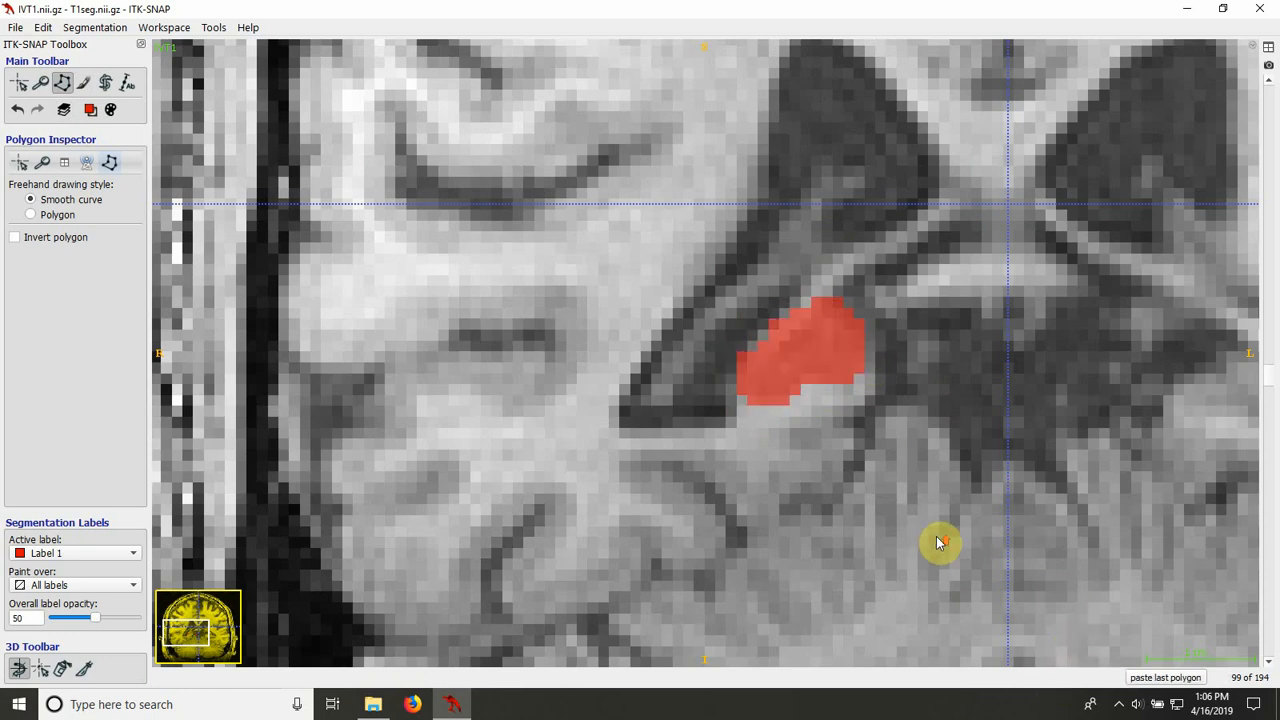
# Step: Compare slices 97 and 98, outline the right hippocampus on slice 98, and fill it with Label 1
pyautogui.scroll(-1, 937, 540)
pyautogui.scroll(-1, 872, 430)
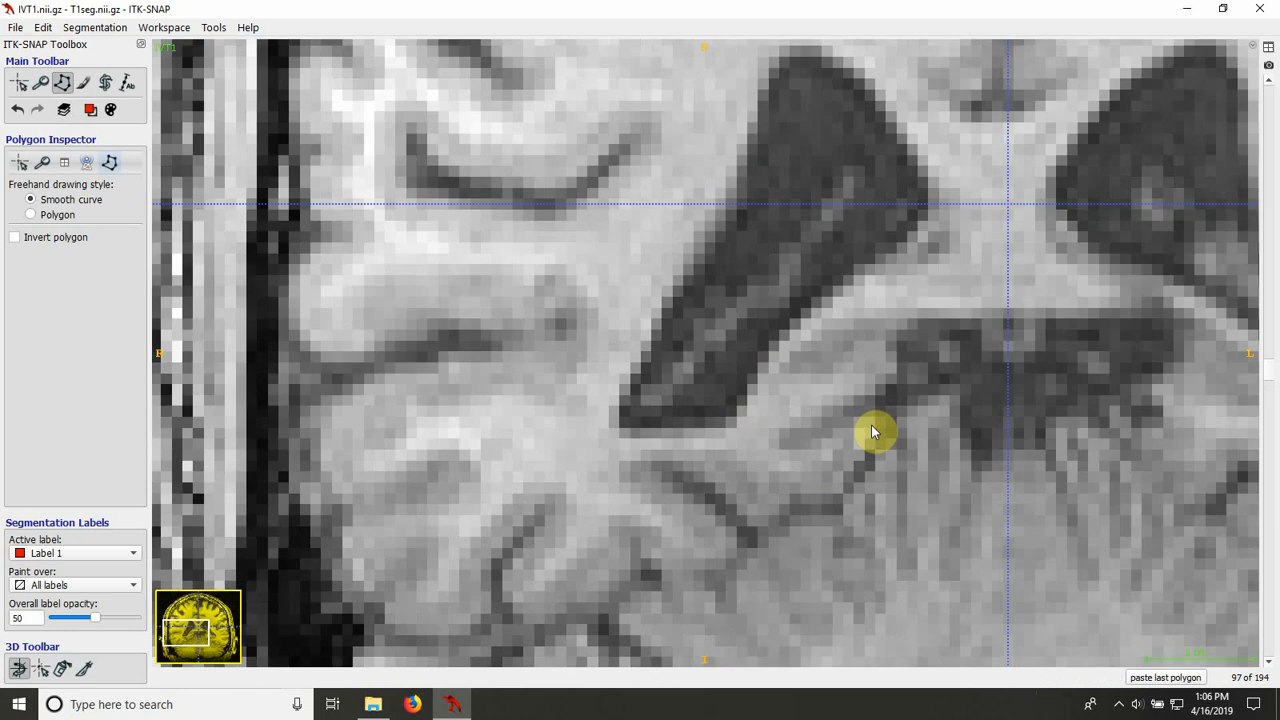
pyautogui.scroll(1, 871, 425)
pyautogui.moveTo(749, 371)
pyautogui.mouseDown()
pyautogui.moveTo(763, 391)
pyautogui.moveTo(862, 380)
pyautogui.mouseUp()
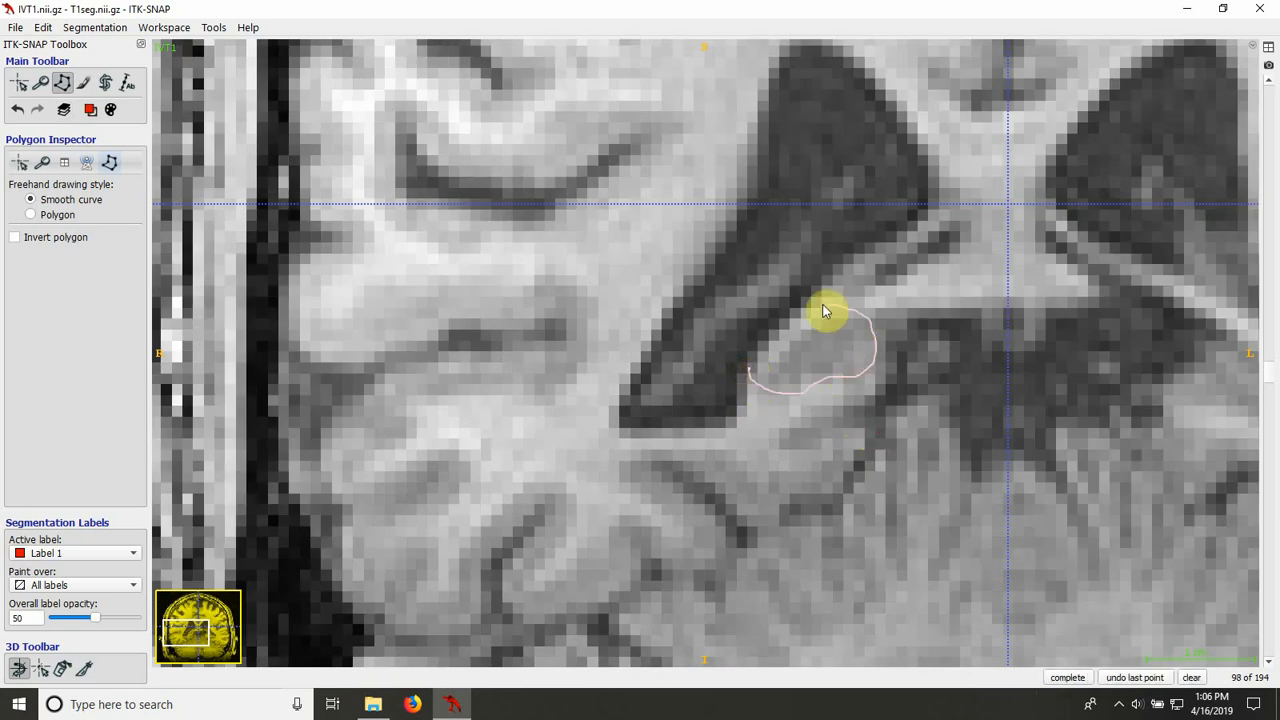
pyautogui.moveTo(822, 312); pyautogui.dragTo(751, 368)
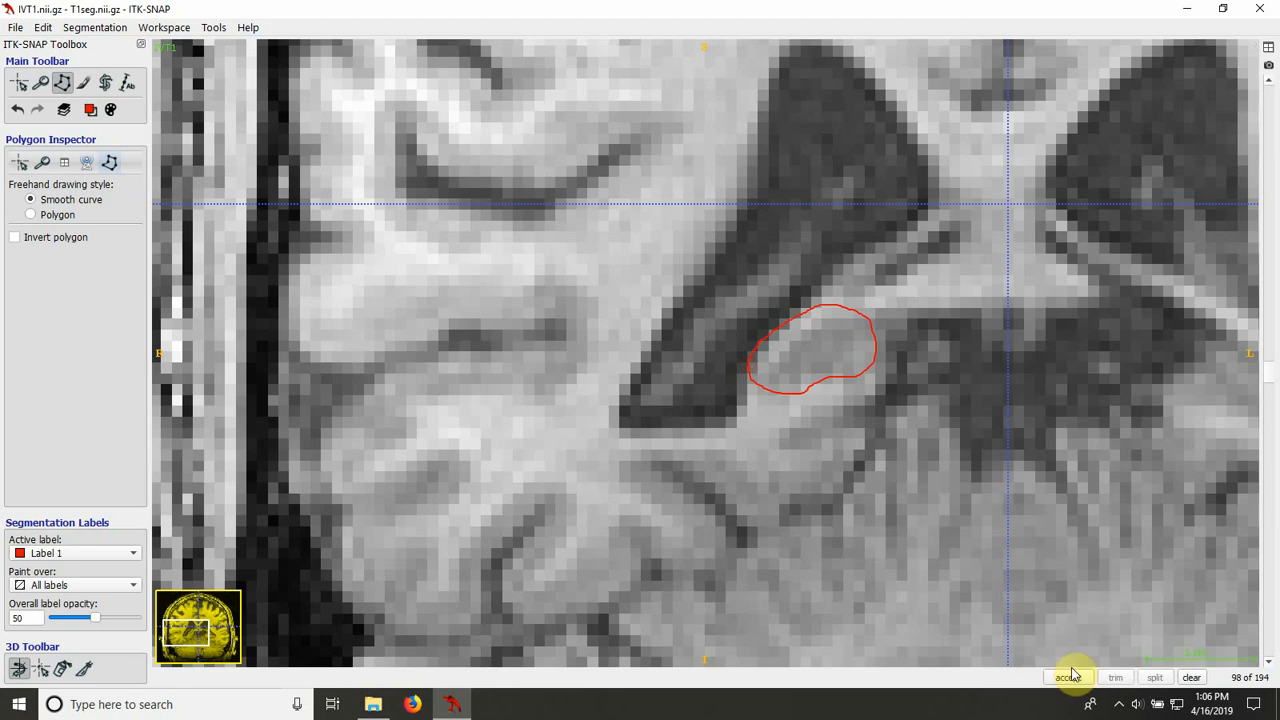
pyautogui.click(1067, 677)
# Step: Outline the small remaining hippocampal tail on slice 97 after comparing it with slice 98, and fill it with Label 1
pyautogui.scroll(-1, 960, 543)
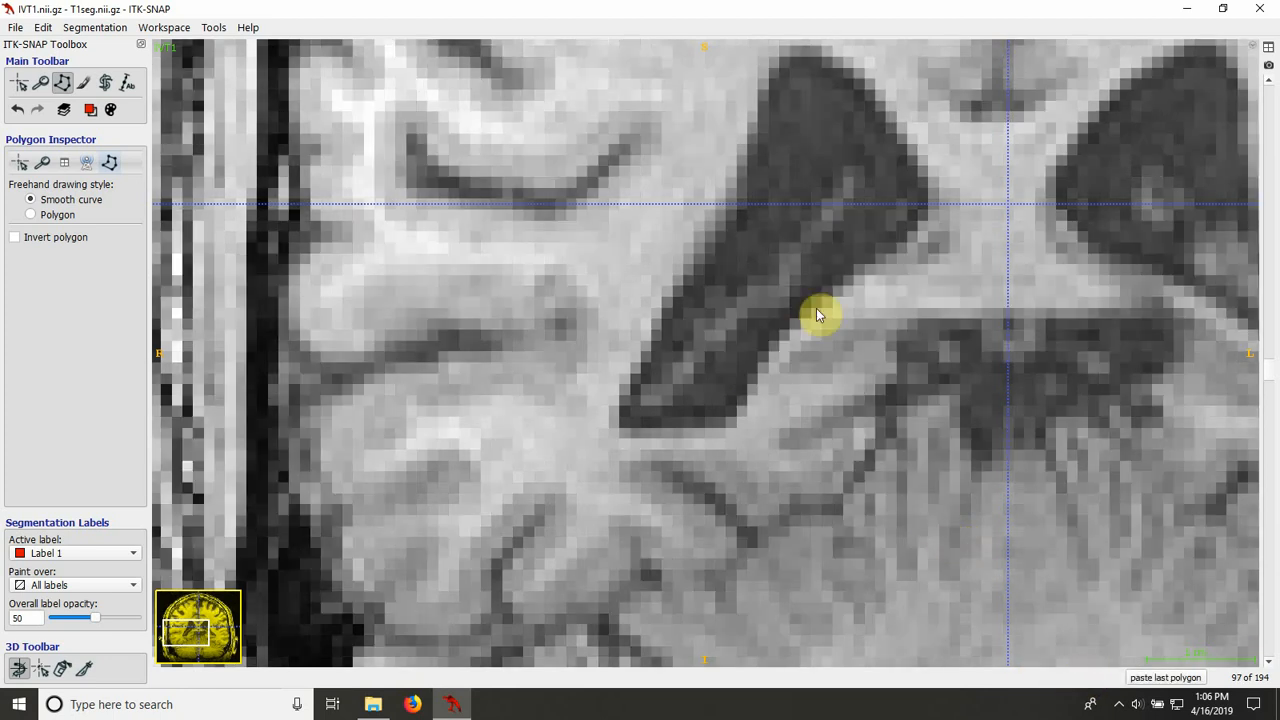
pyautogui.scroll(1, 852, 420)
pyautogui.scroll(-1, 852, 420)
pyautogui.click(790, 364)
pyautogui.moveTo(847, 369); pyautogui.dragTo(869, 334)
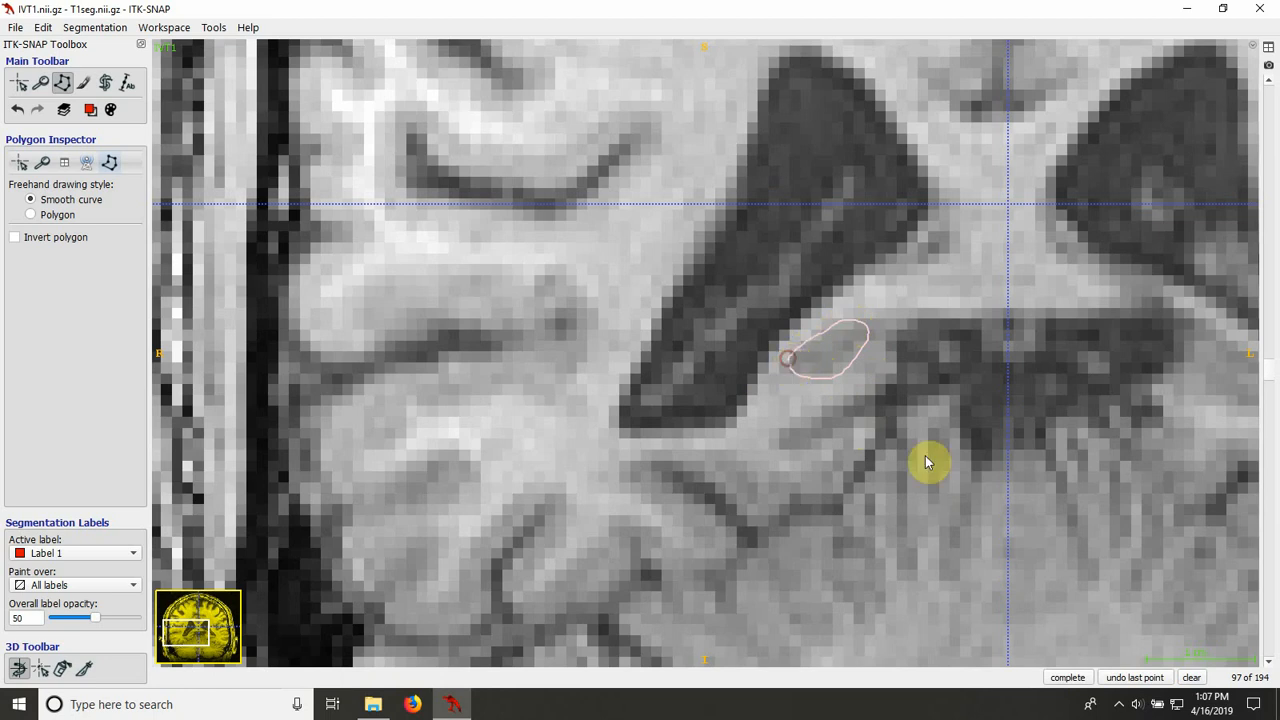
pyautogui.click(1067, 677)
pyautogui.click(1067, 677)
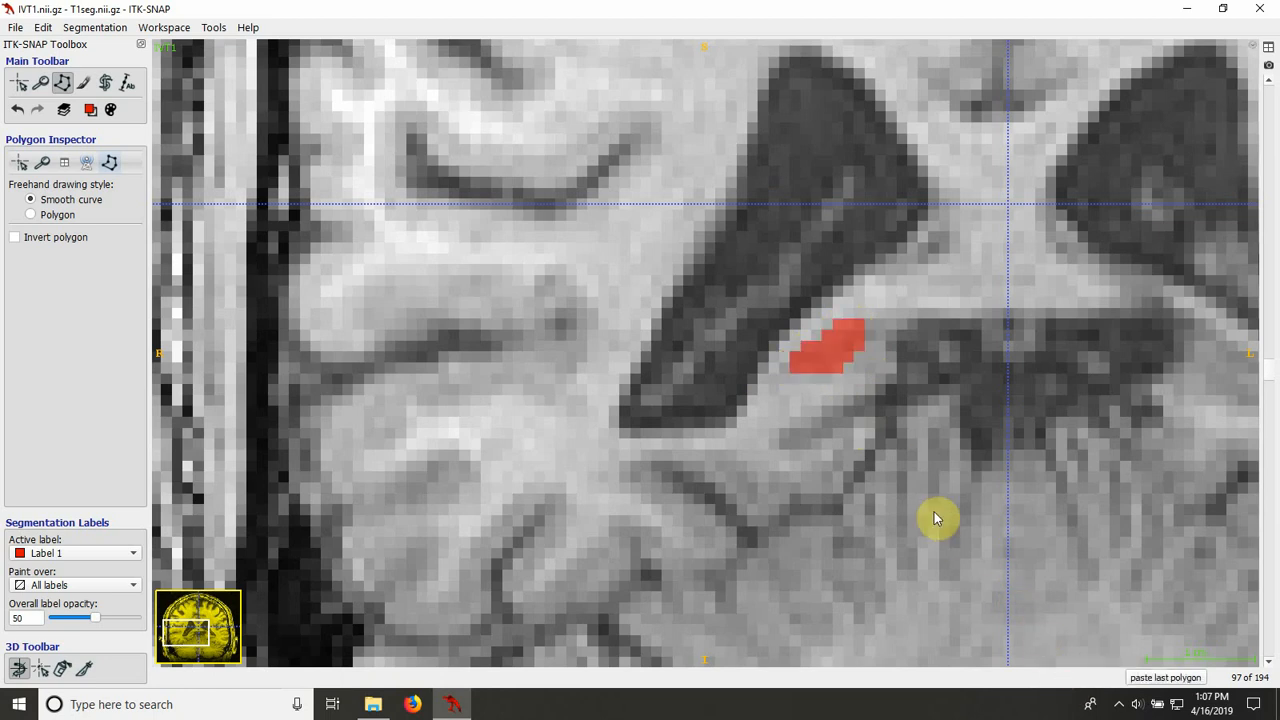
# Step: Review the Label 1 fill of the right hippocampus through the coronal slices from 97 up to 135
pyautogui.scroll(1, 935, 518)
pyautogui.scroll(-1, 935, 518)
pyautogui.scroll(10, 935, 518)
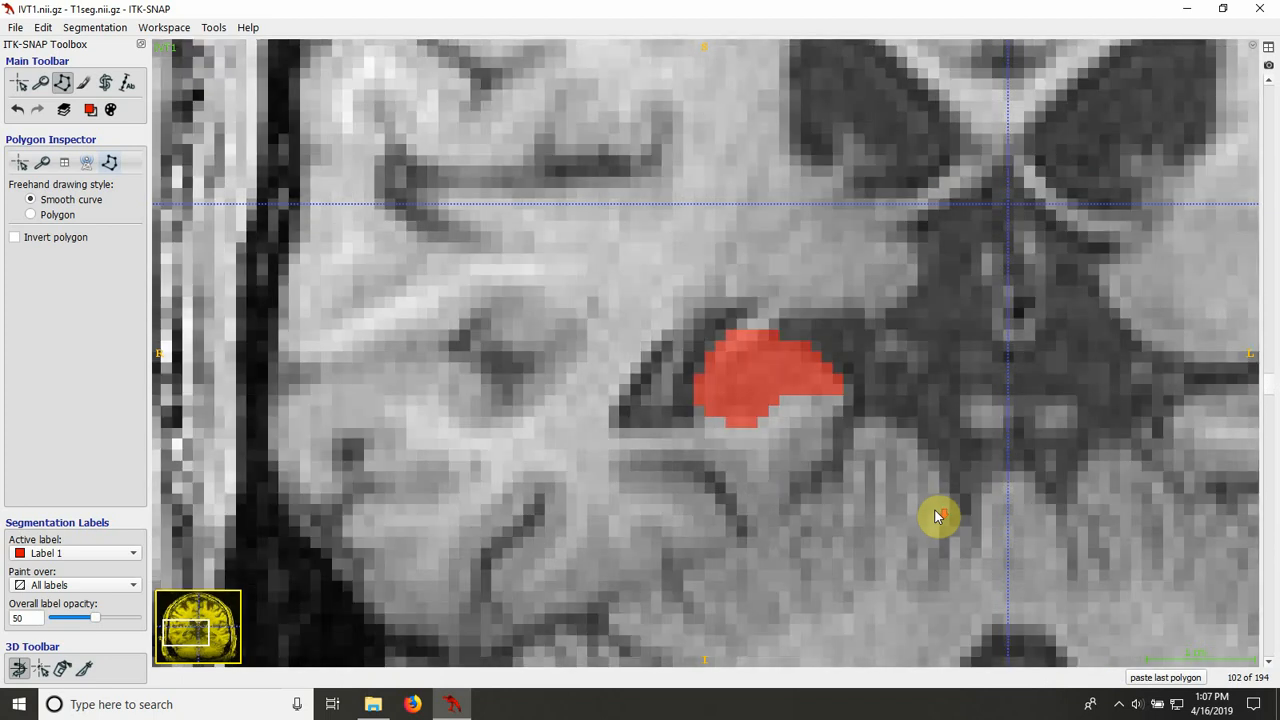
pyautogui.scroll(20, 935, 518)
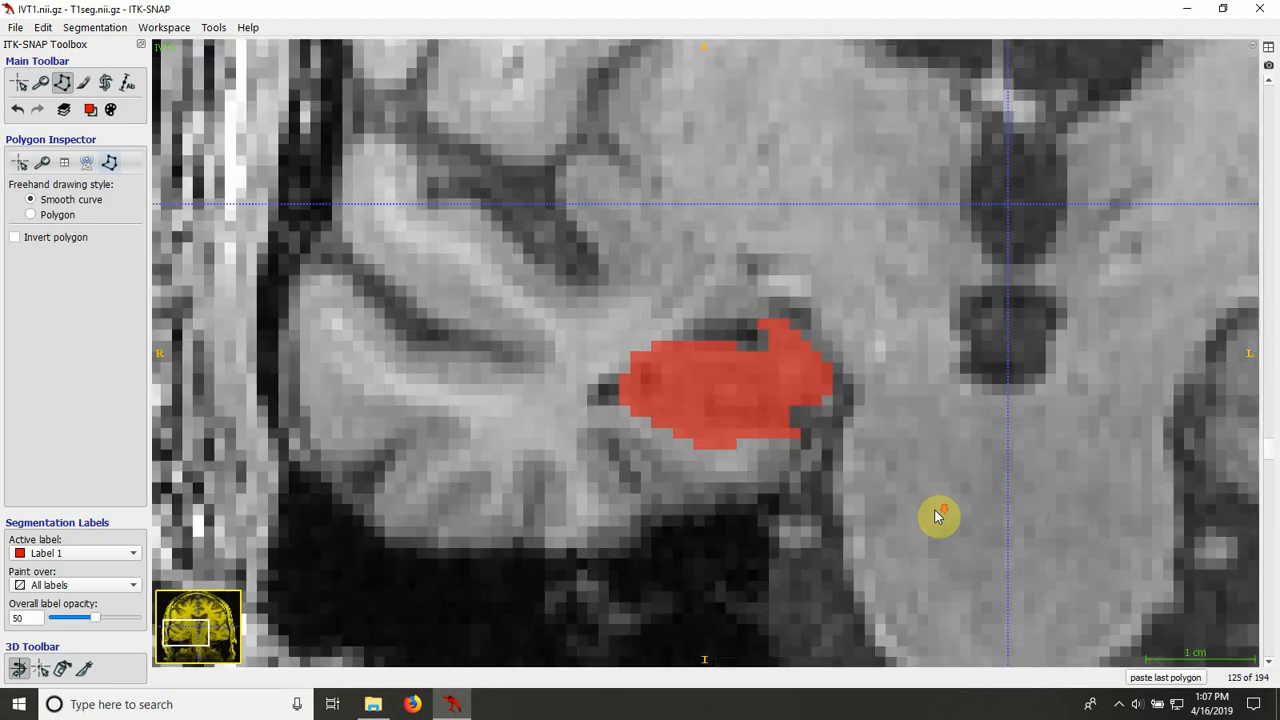
pyautogui.scroll(5, 936, 516)
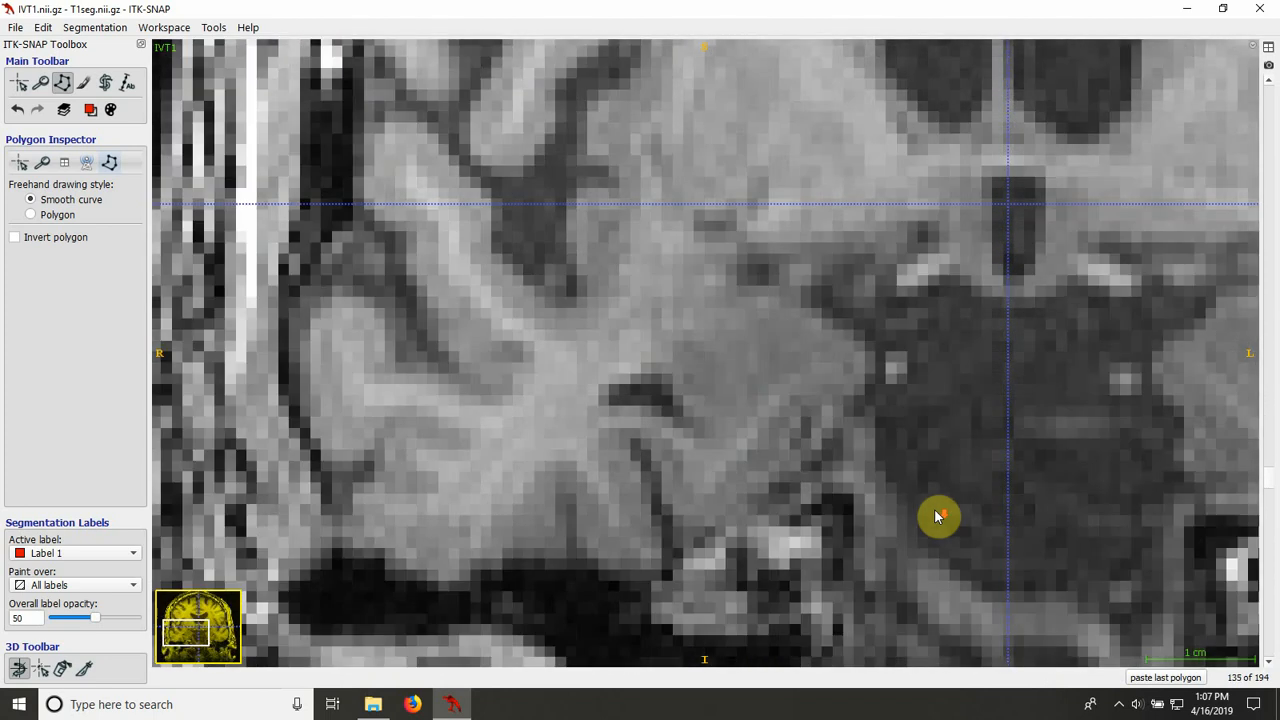
# Step: Switch to the Paintbrush at size 1 and touch up the edge of the Label 1 fill on slice 133
pyautogui.scroll(-1, 936, 516)
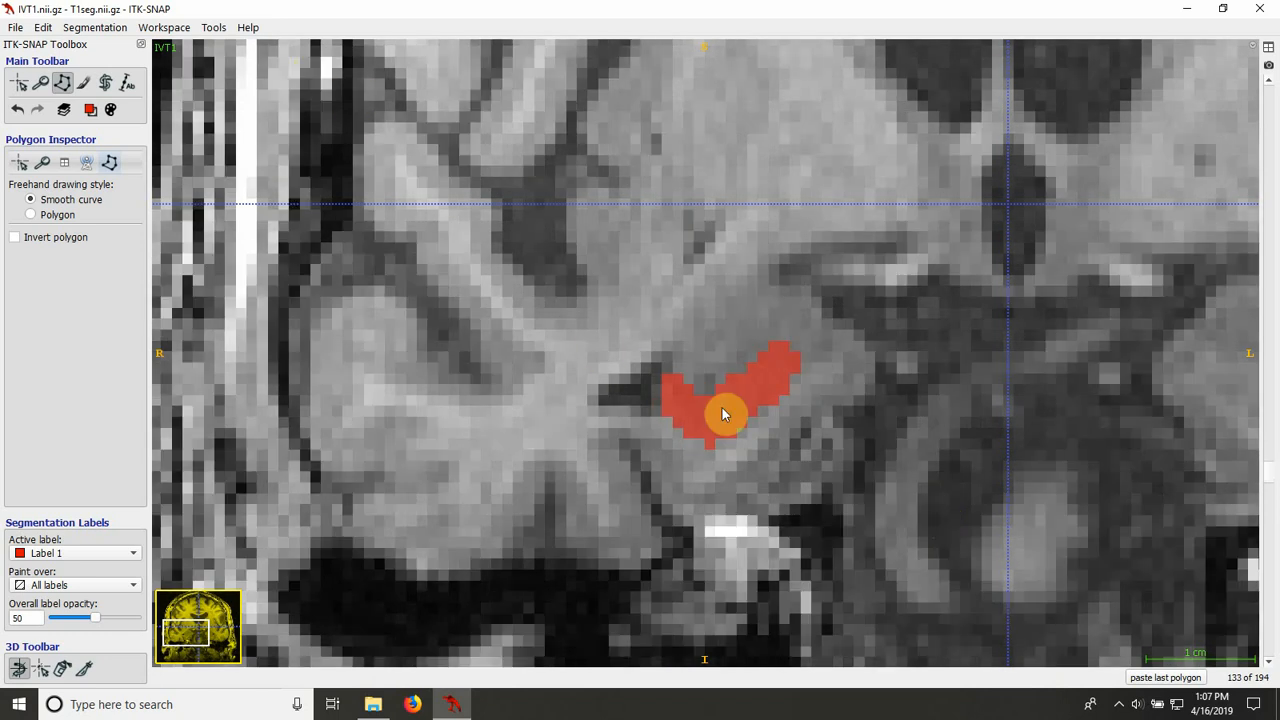
pyautogui.click(83, 82)
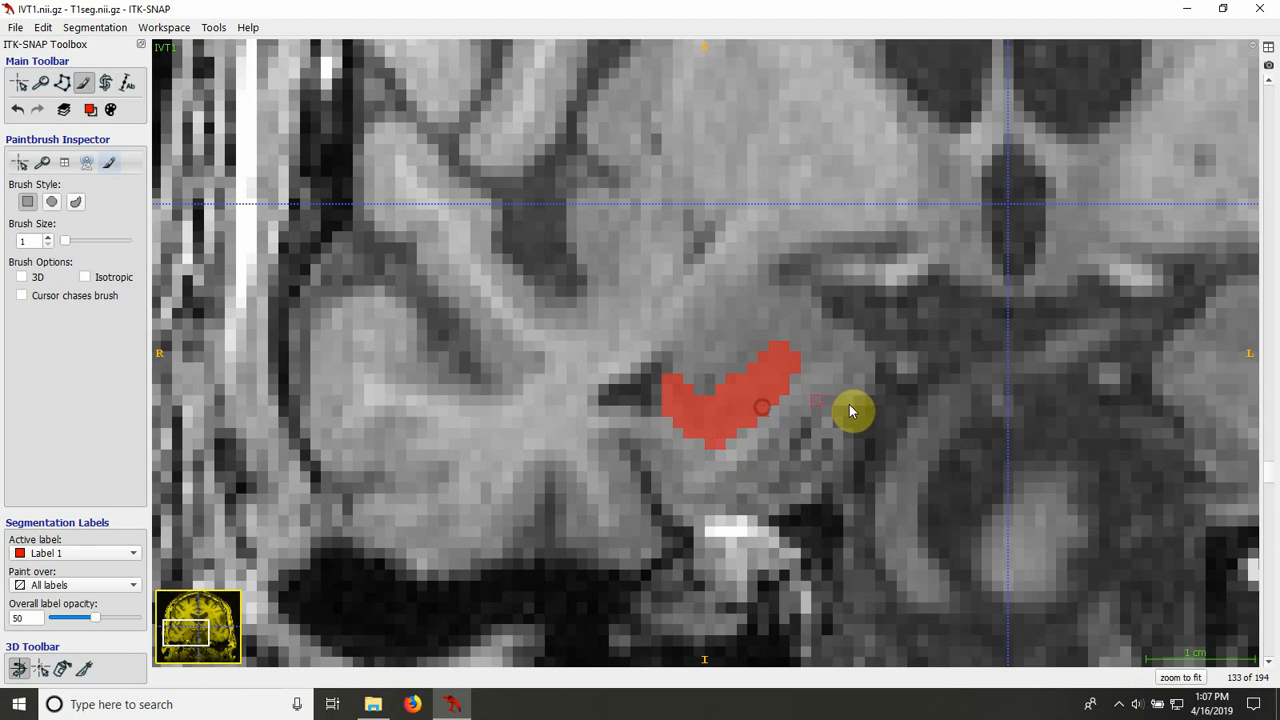
pyautogui.scroll(-1, 849, 406)
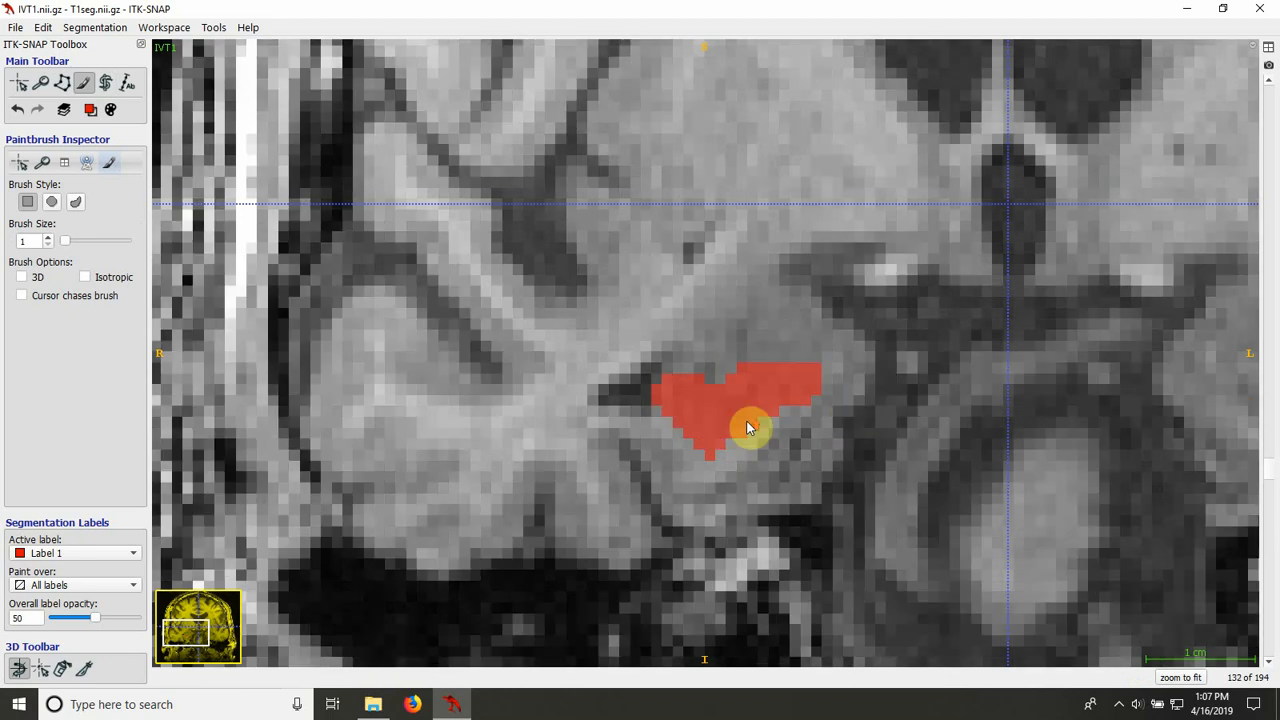
# Step: Compare the Label 1 fill with the underlying anatomy on slices 132 to 129, hiding and showing the segmentation overlay
pyautogui.scroll(-1, 750, 428)
pyautogui.scroll(1, 750, 428)
pyautogui.scroll(-1, 795, 455)
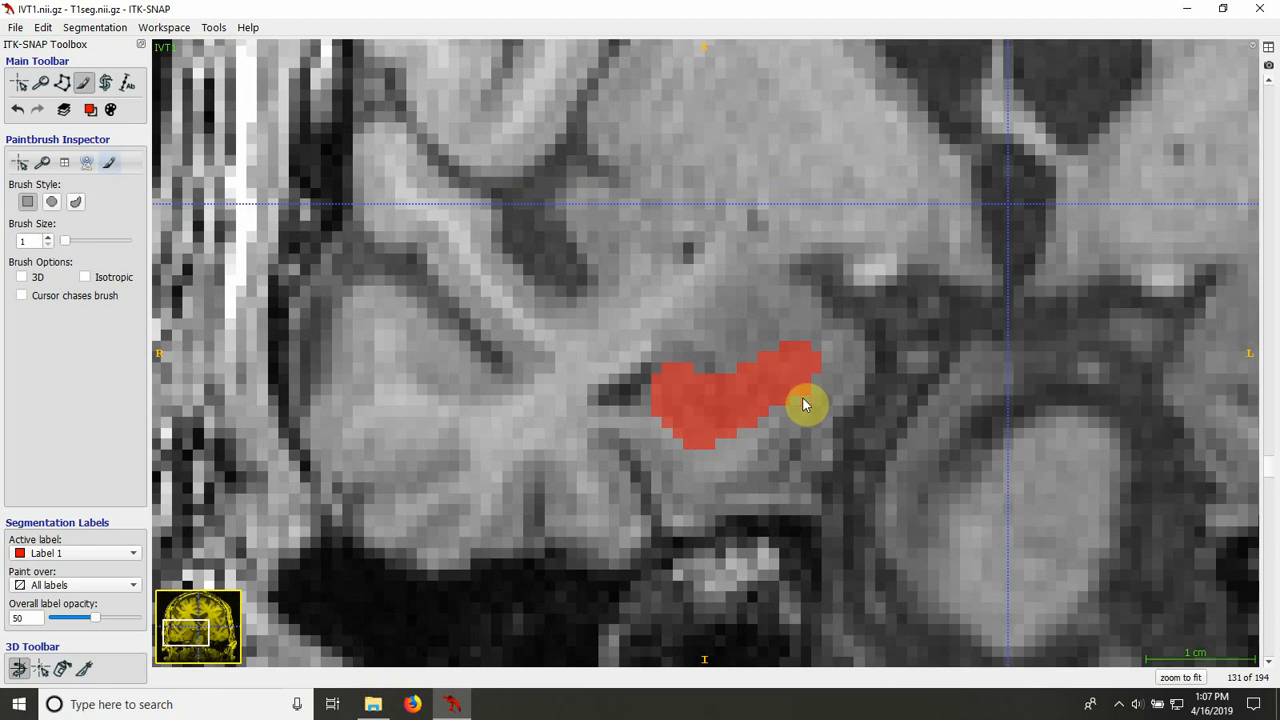
pyautogui.scroll(-1, 764, 477)
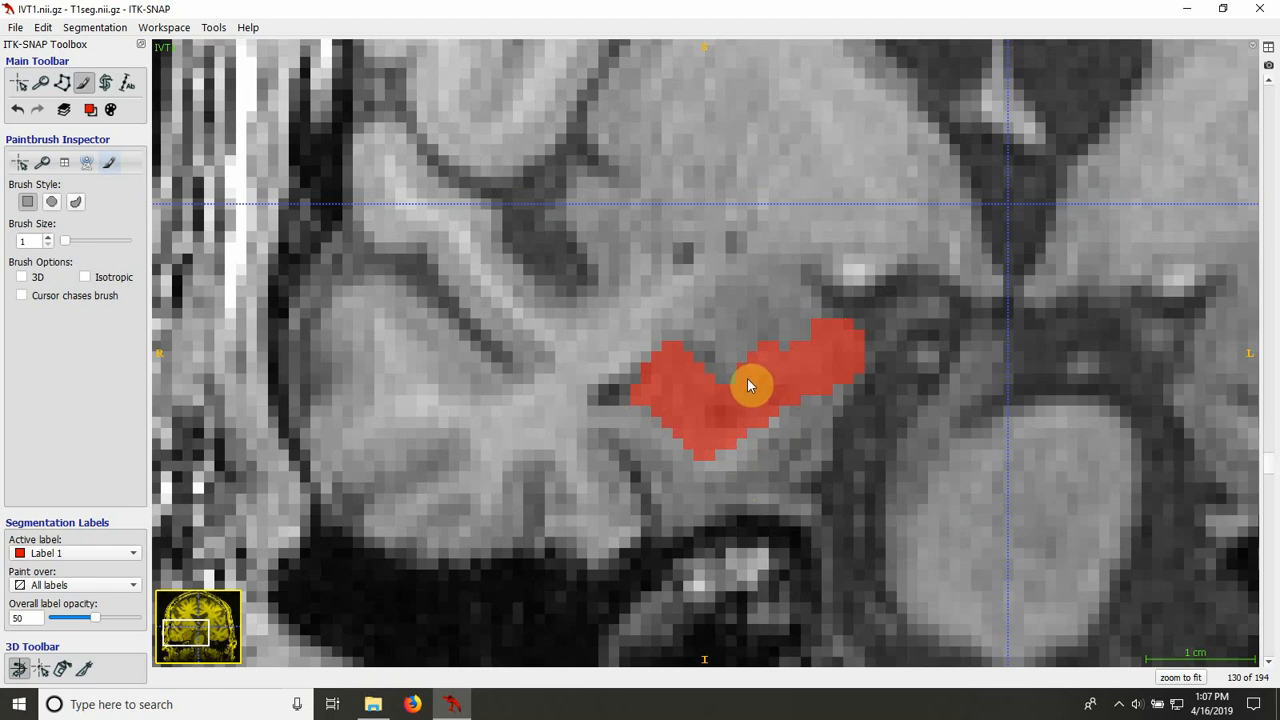
pyautogui.press('s')
pyautogui.press('s')
pyautogui.scroll(-1, 647, 437)
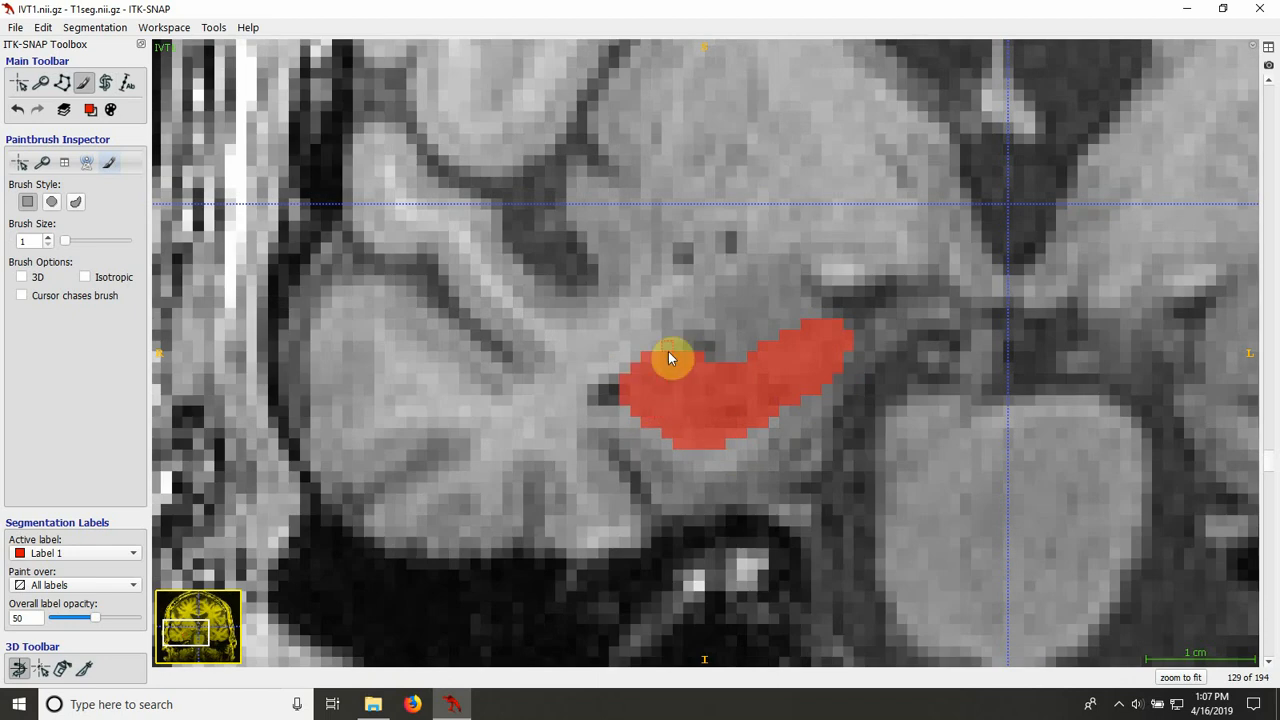
pyautogui.press('s')
# Step: Check the hippocampal boundary on slices 128 and 127 by hiding and showing the label overlay
pyautogui.press('s')
pyautogui.scroll(-1, 689, 416)
pyautogui.press('s')
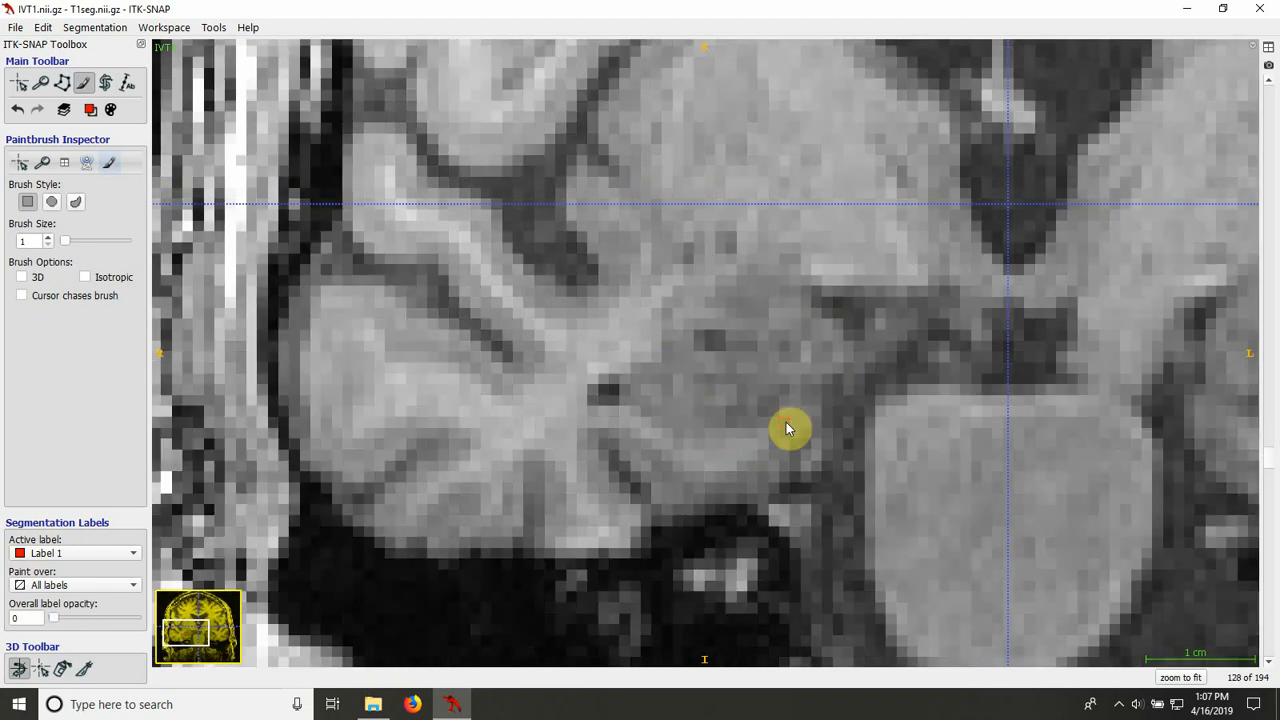
pyautogui.press('s')
pyautogui.press('s')
pyautogui.press('s')
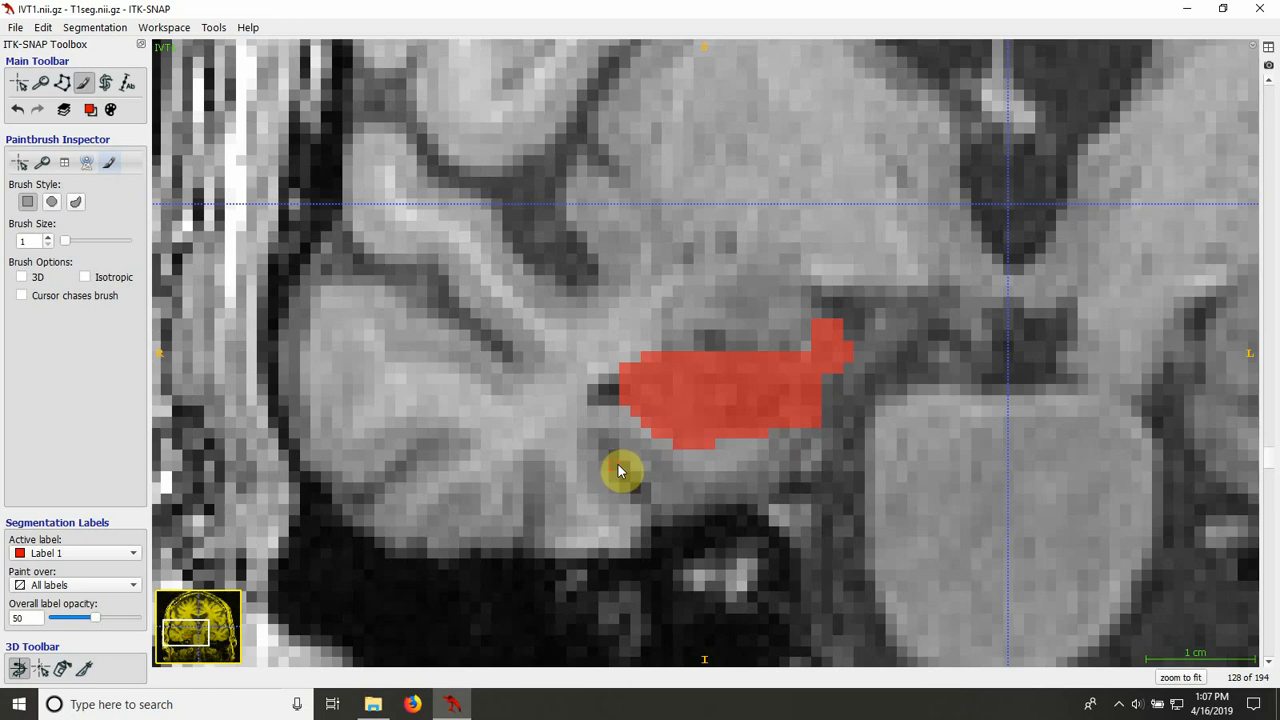
pyautogui.press('s')
pyautogui.press('s')
pyautogui.scroll(-1, 766, 423)
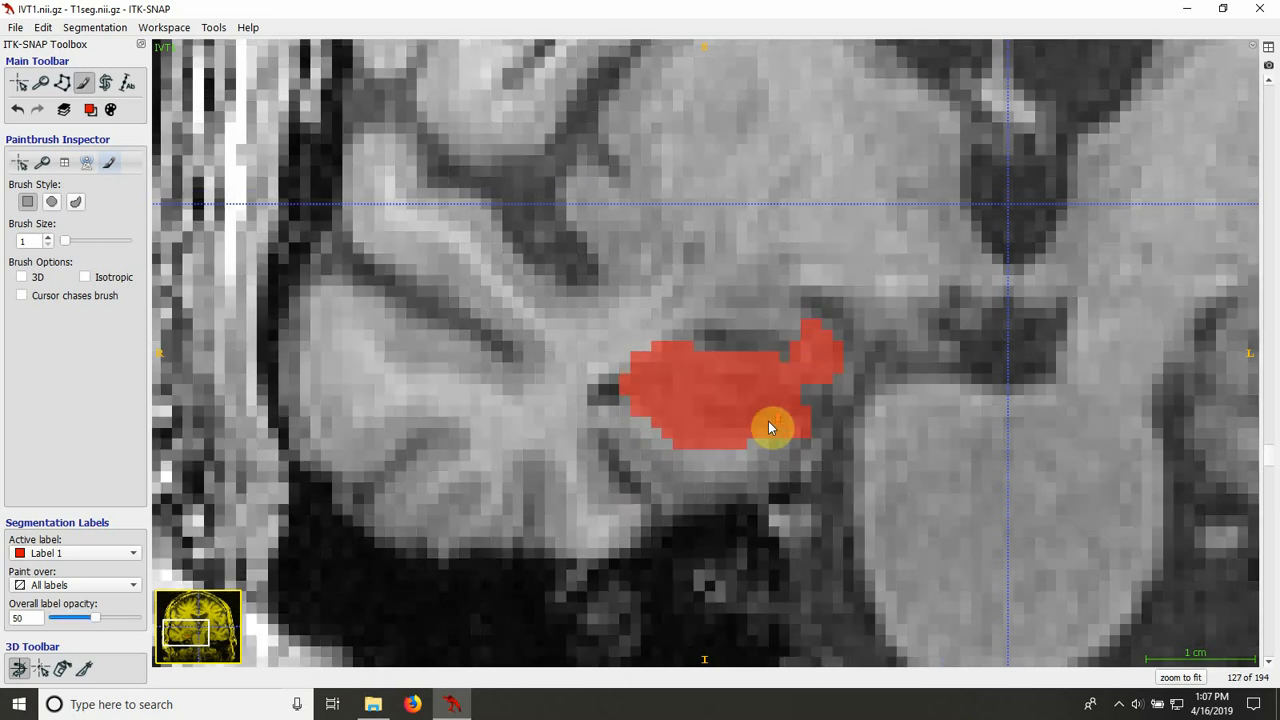
pyautogui.press('s')
pyautogui.press('s')
pyautogui.press('s')
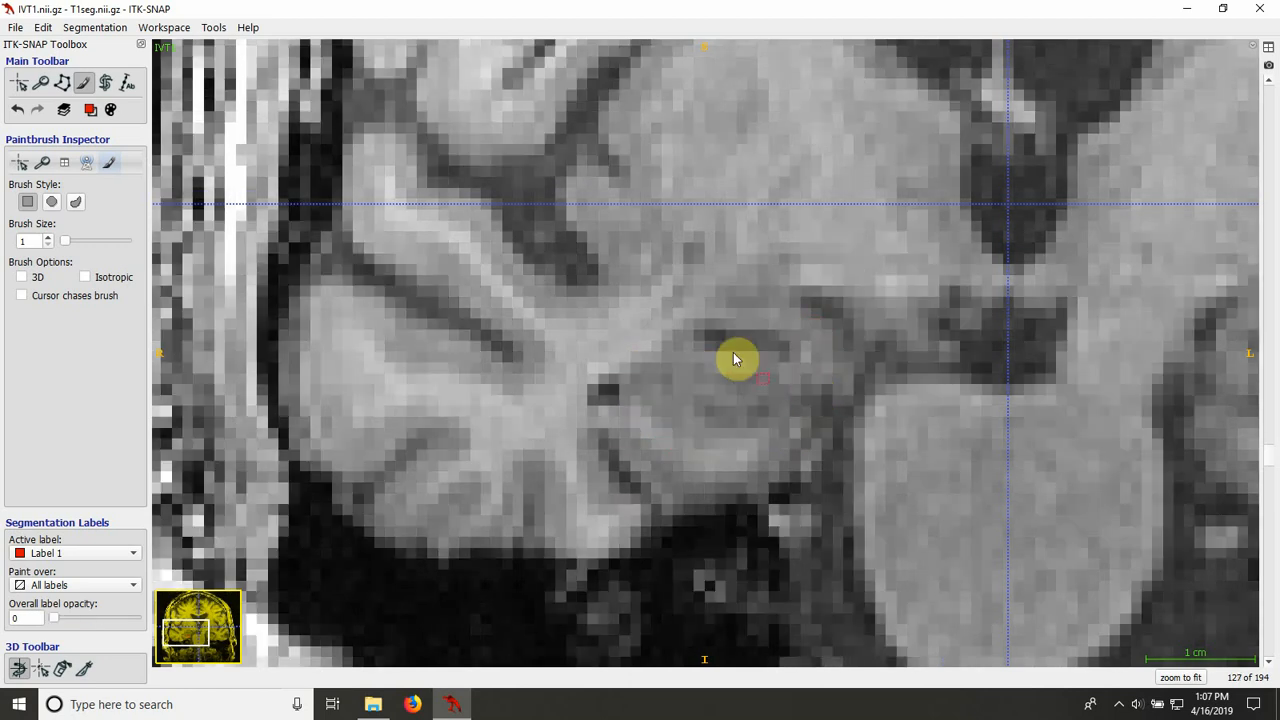
pyautogui.press('s')
pyautogui.scroll(-1, 681, 421)
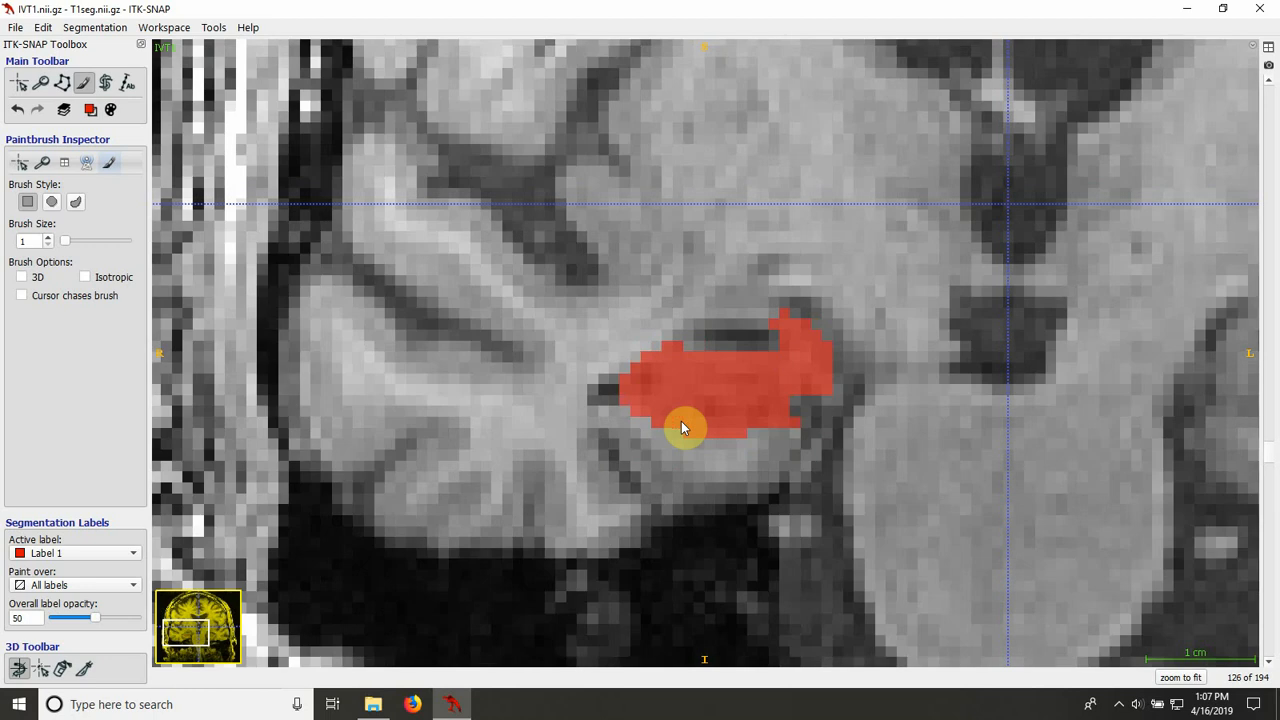
# Step: Inspect the Label 1 fill on slices 126 to 121, hiding and showing the overlay on slices 122 and 121
pyautogui.scroll(-1, 681, 423)
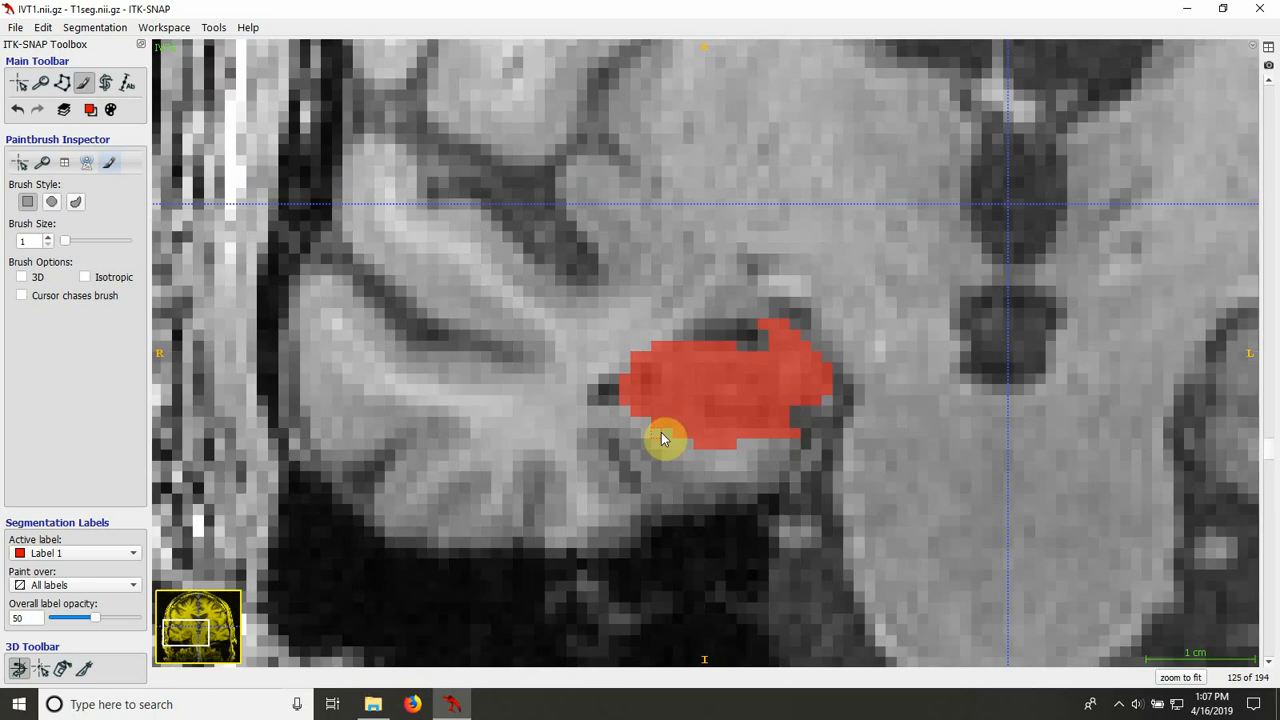
pyautogui.scroll(-1, 661, 438)
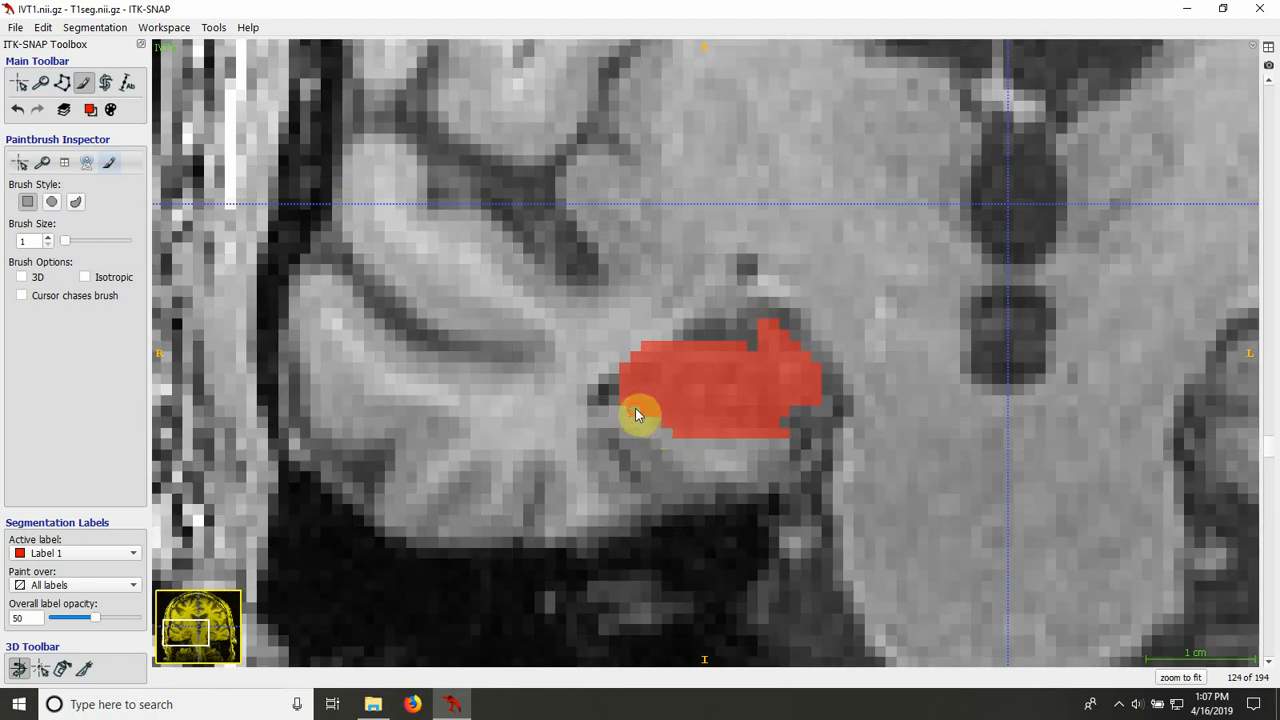
pyautogui.scroll(-1, 660, 460)
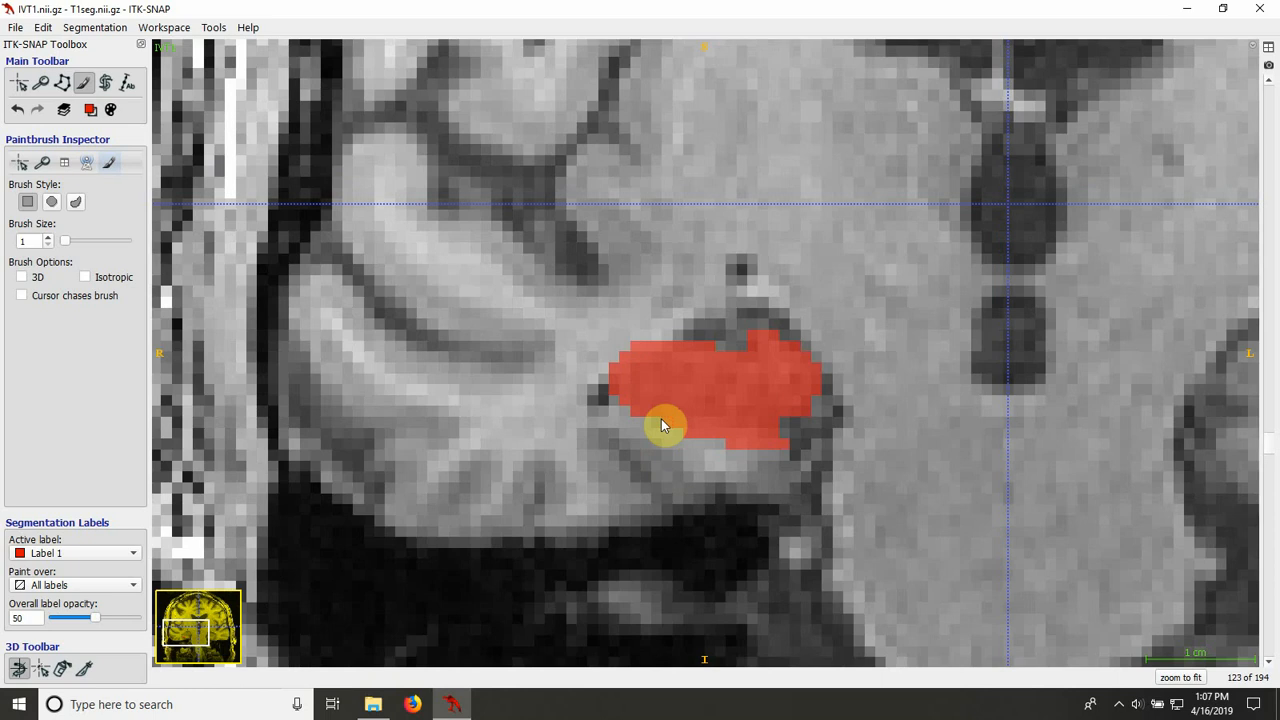
pyautogui.scroll(-1, 634, 451)
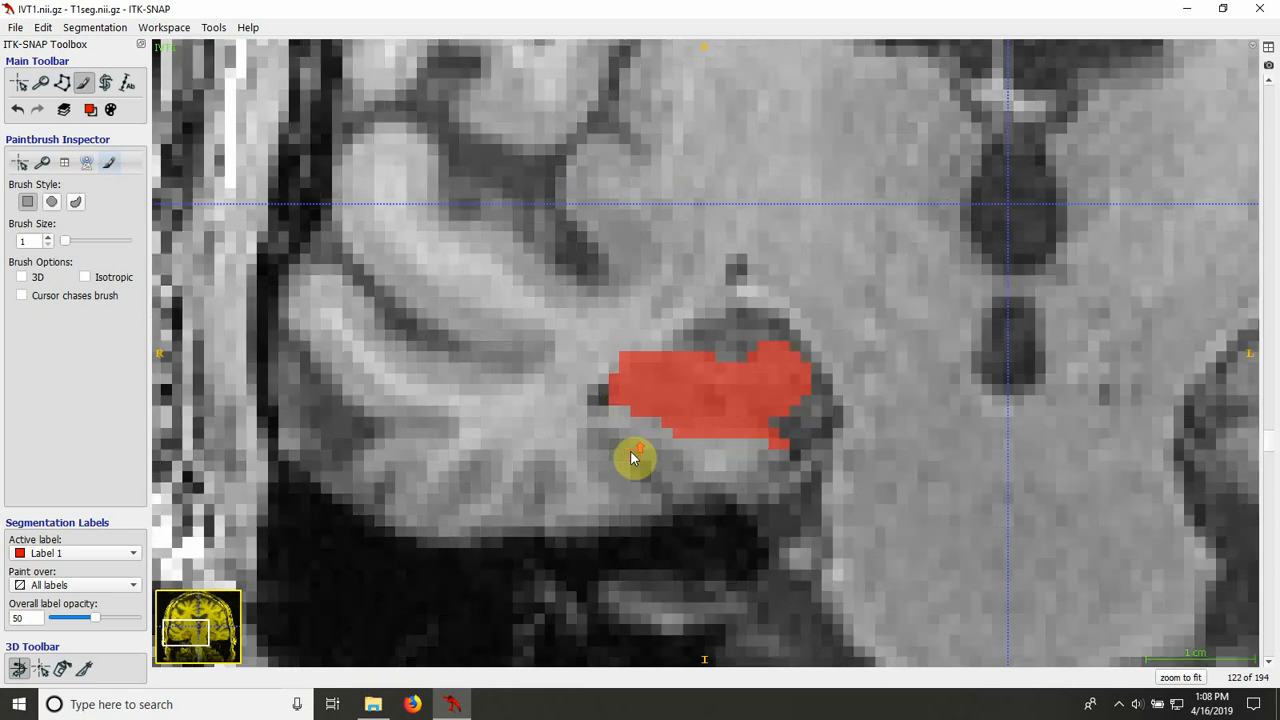
pyautogui.press('s')
pyautogui.press('s')
pyautogui.press('s')
pyautogui.press('s')
pyautogui.press('s')
pyautogui.press('s')
pyautogui.press('s')
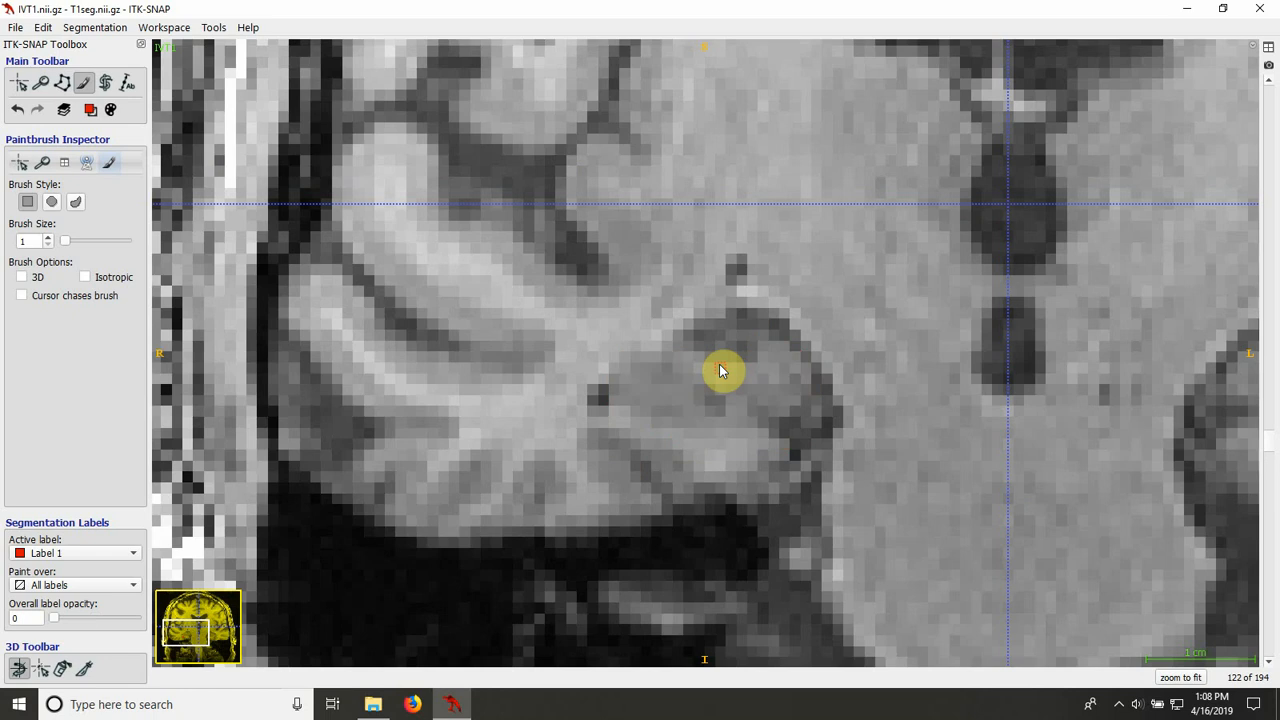
pyautogui.press('s')
pyautogui.scroll(-1, 720, 397)
pyautogui.press('s')
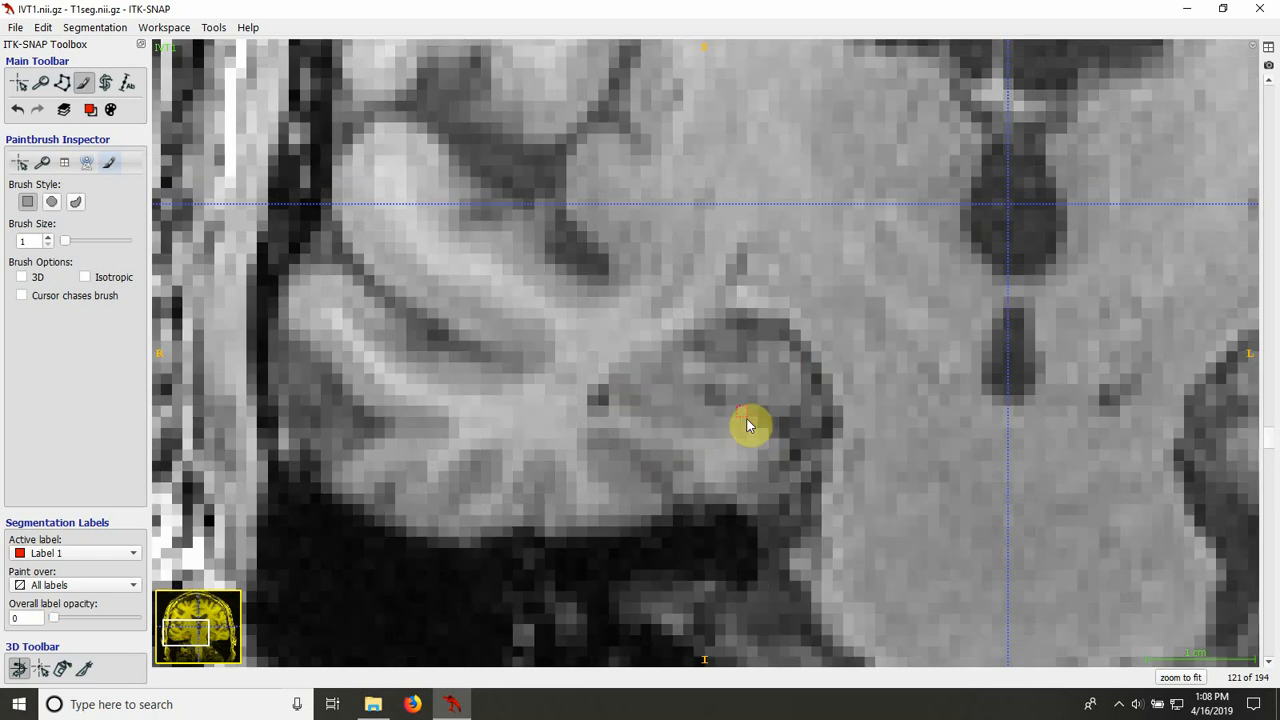
pyautogui.press('s')
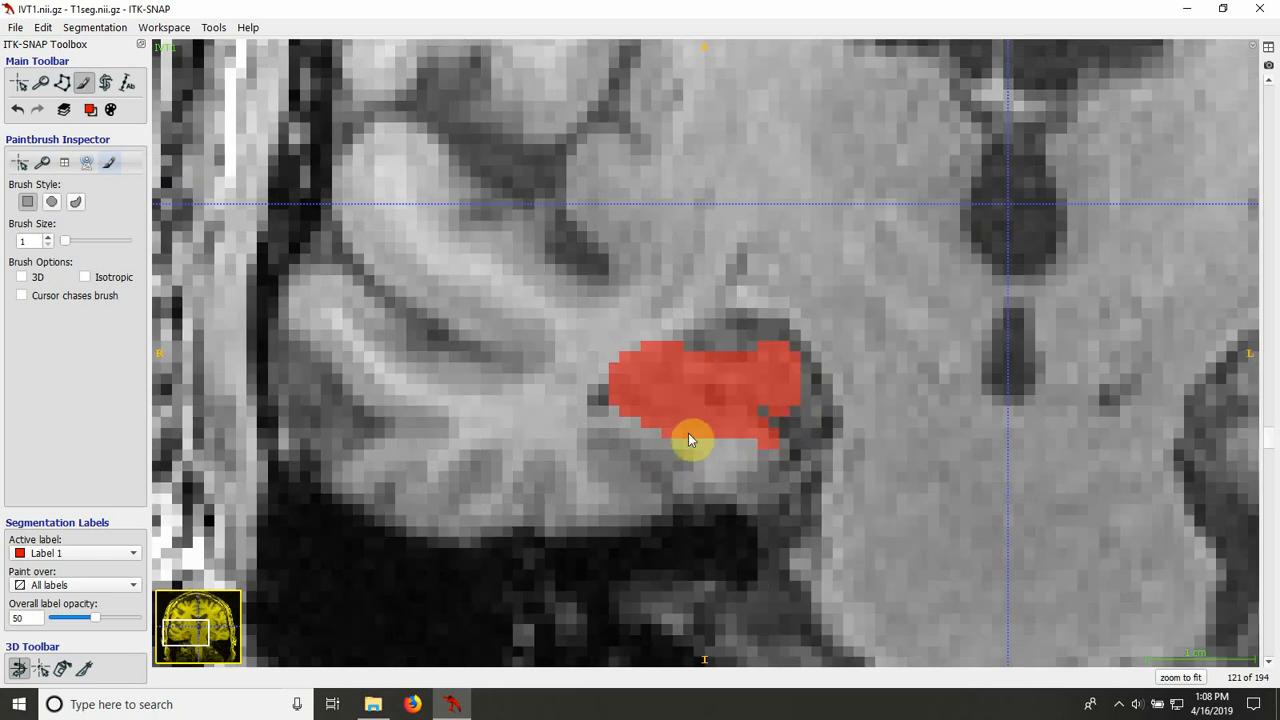
# Step: Compare the filled hippocampus with the bare image on slices 120 to 118 by hiding and showing the overlay
pyautogui.scroll(-1, 701, 472)
pyautogui.press('s')
pyautogui.press('s')
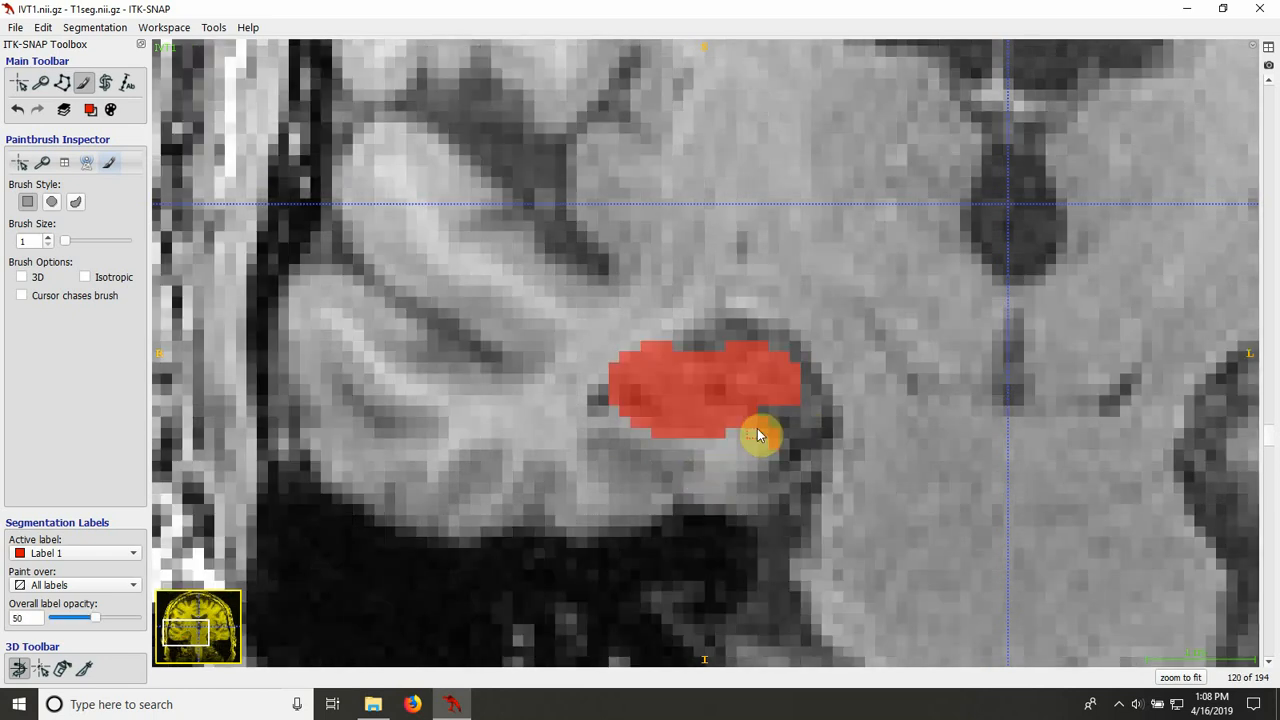
pyautogui.press('s')
pyautogui.press('s')
pyautogui.scroll(-1, 735, 479)
pyautogui.press('s')
pyautogui.press('s')
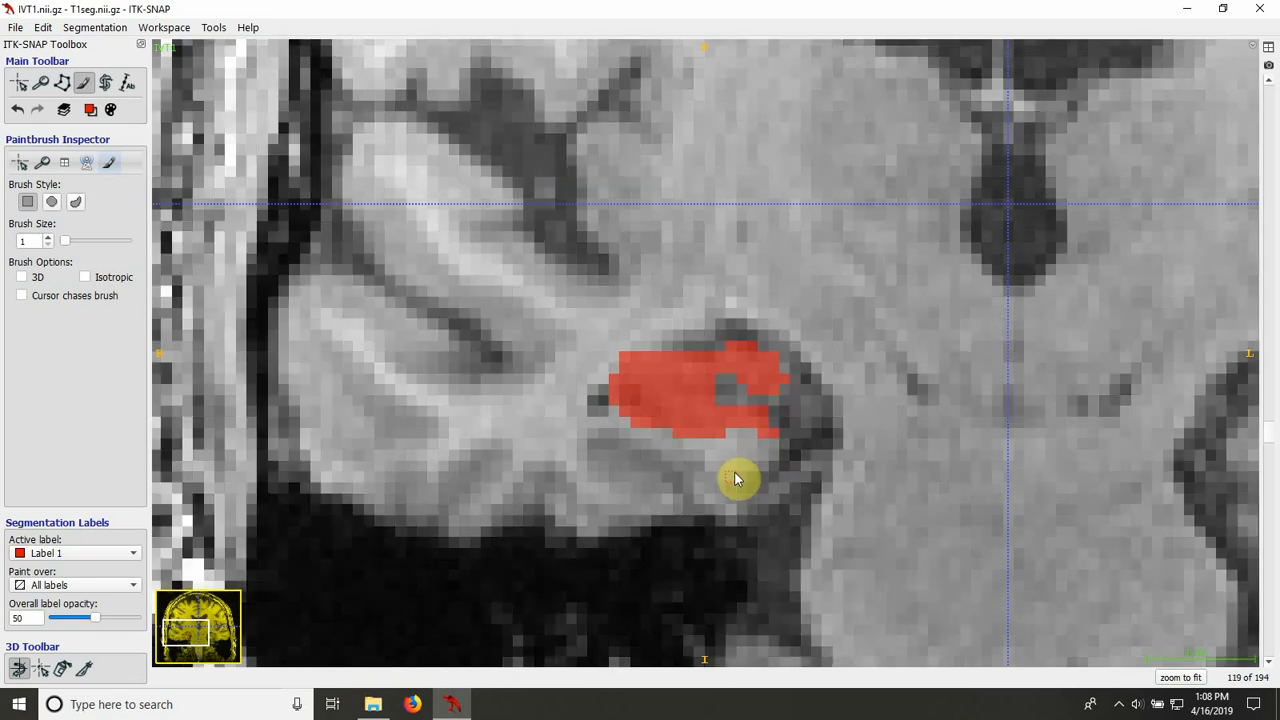
pyautogui.press('s')
pyautogui.press('s')
pyautogui.press('s')
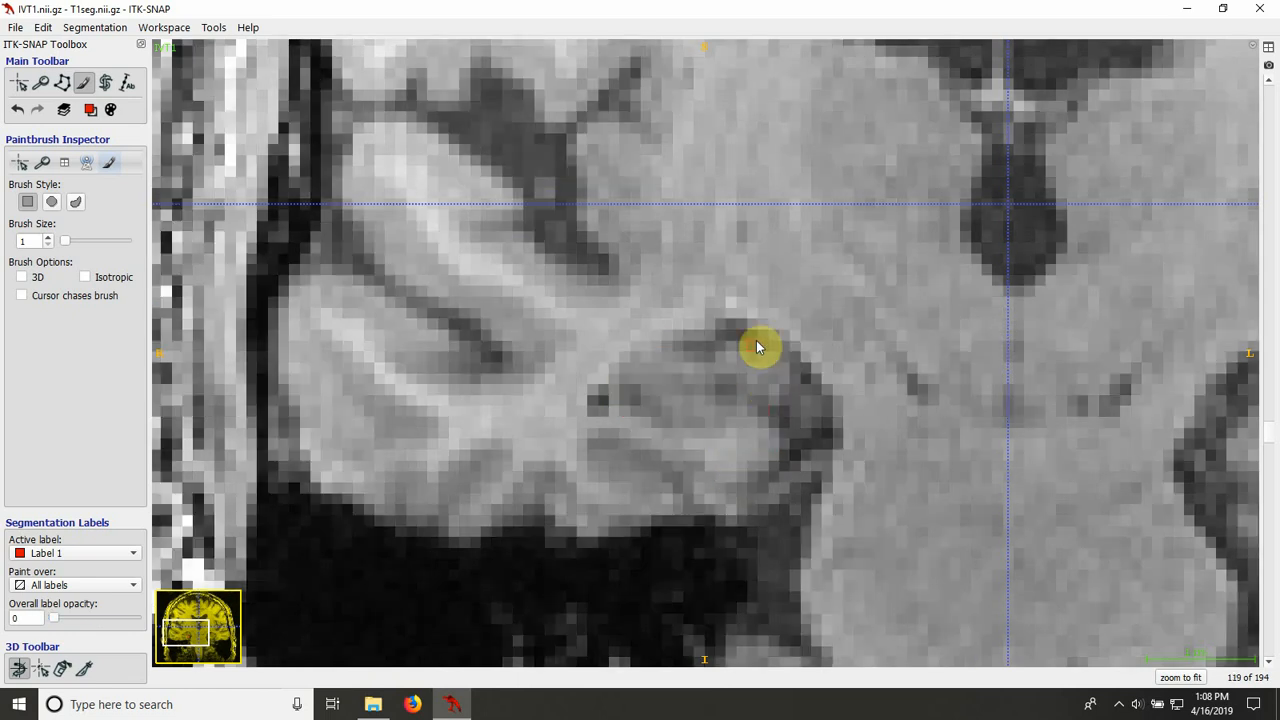
pyautogui.press('s')
pyautogui.scroll(-1, 757, 440)
pyautogui.press('s')
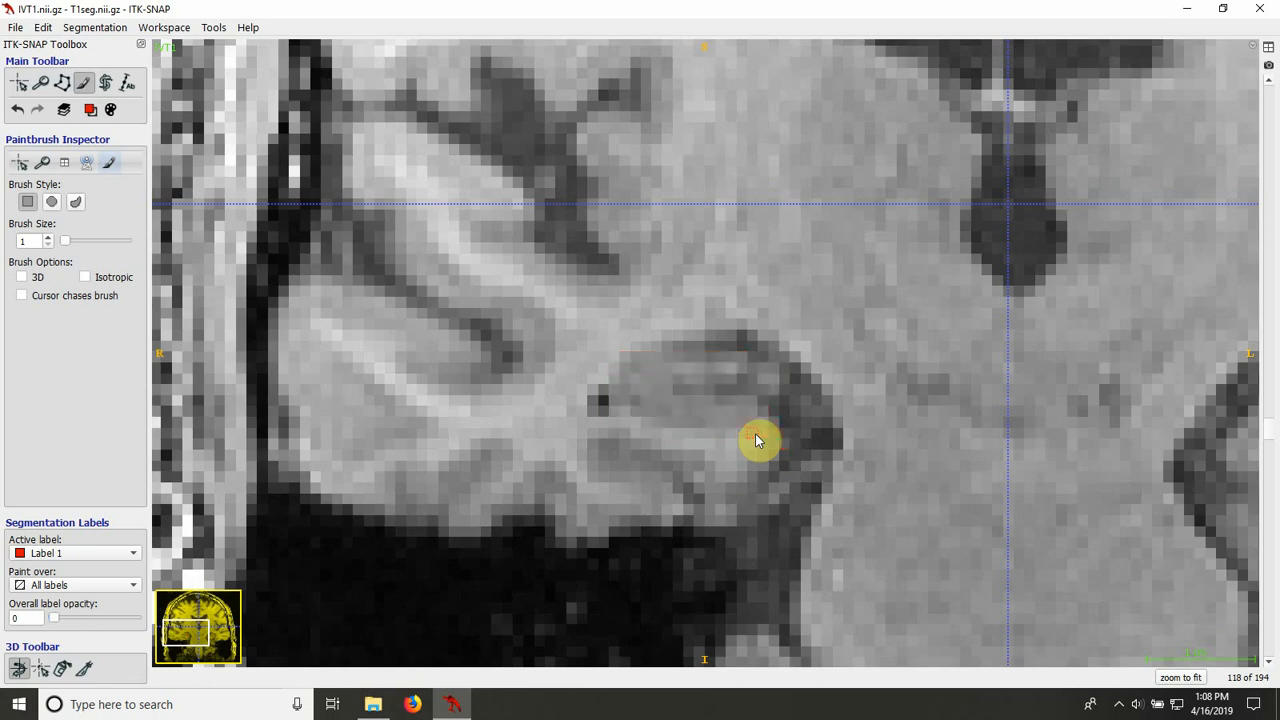
pyautogui.press('s')
# Step: Review the fill on slices 117 to 113, checking its edges against the anatomy with the overlay hidden and shown
pyautogui.scroll(-1, 757, 440)
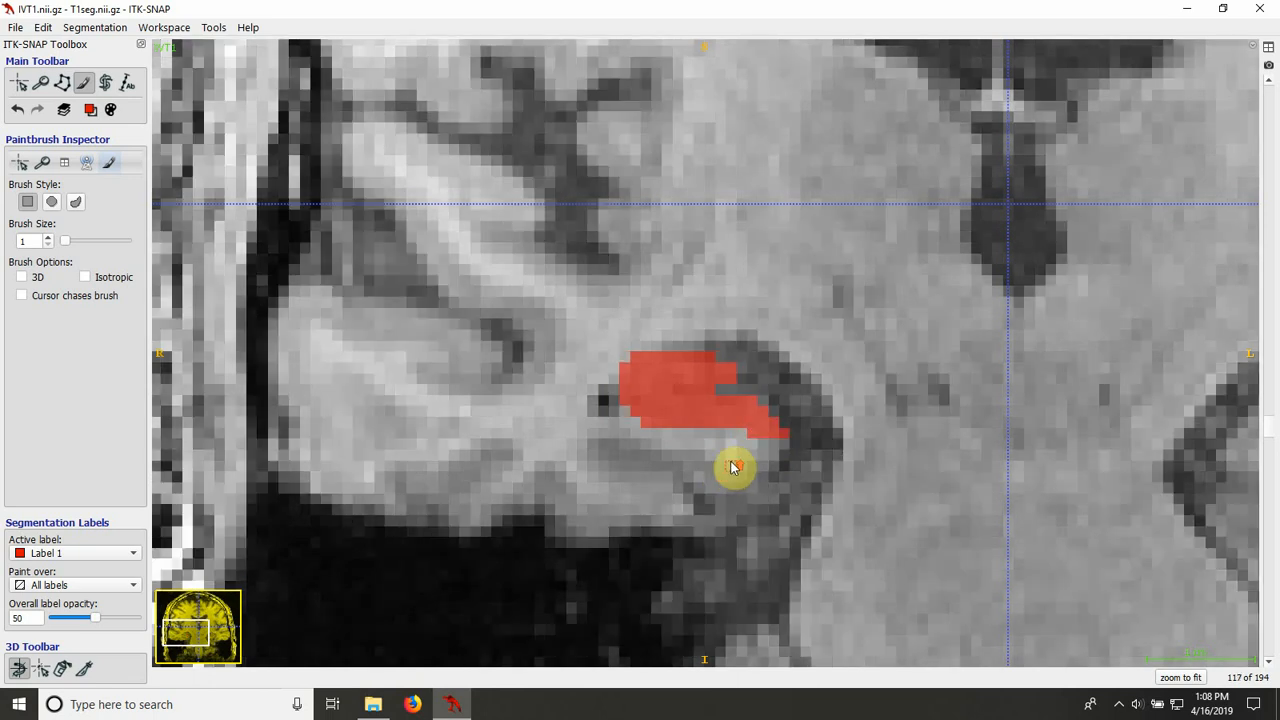
pyautogui.scroll(-1, 731, 467)
pyautogui.scroll(-1, 731, 467)
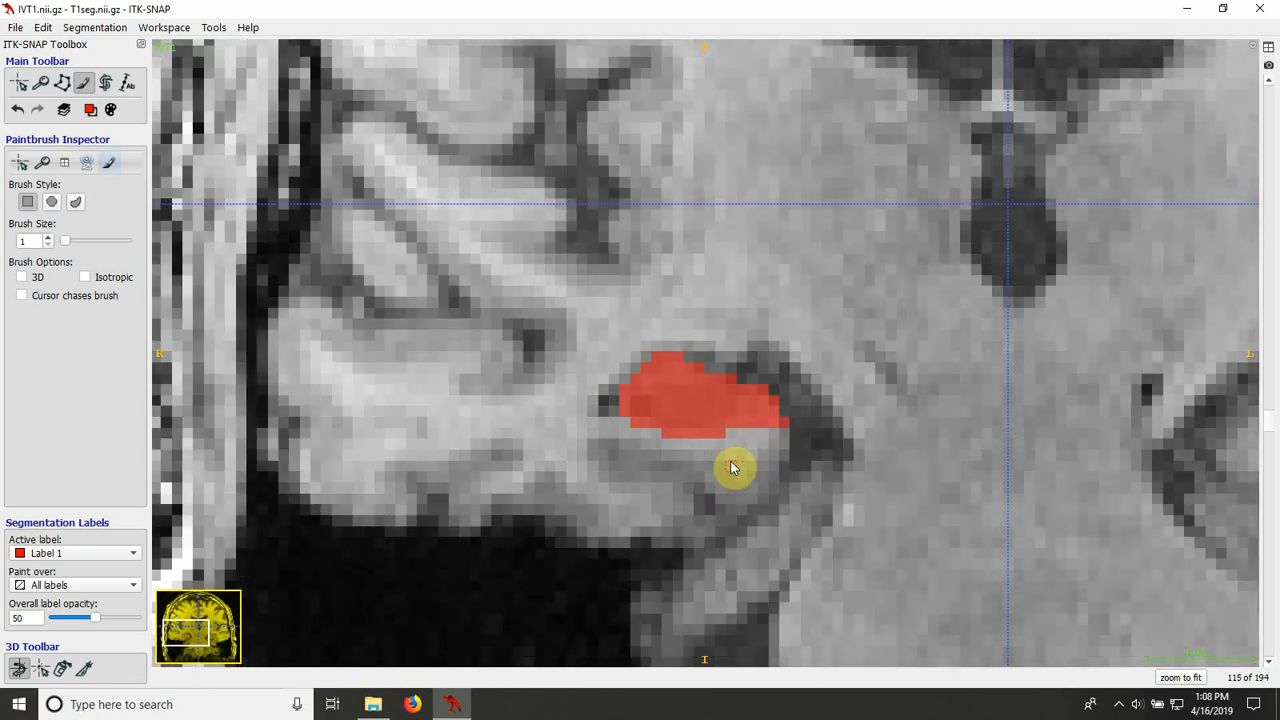
pyautogui.press('s')
pyautogui.press('s')
pyautogui.press('s')
pyautogui.press('s')
pyautogui.scroll(-1, 720, 431)
pyautogui.press('s')
pyautogui.press('s')
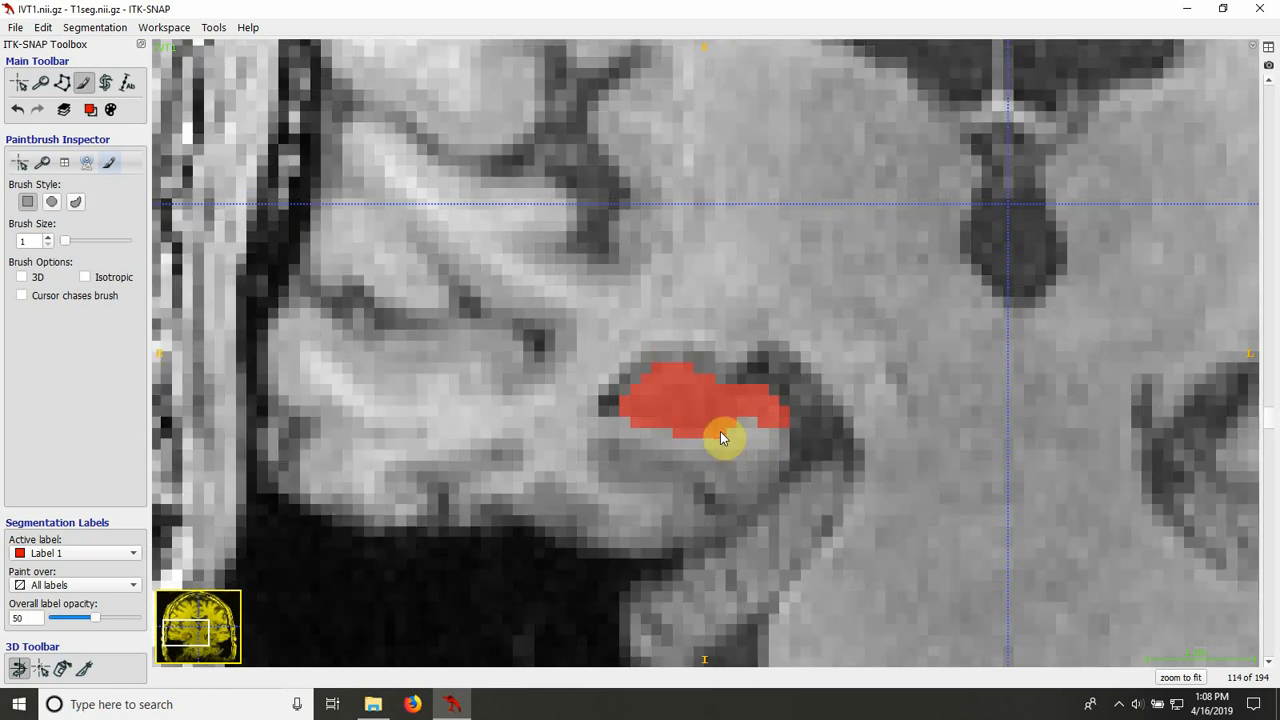
pyautogui.scroll(-1, 720, 431)
# Step: Compare slice 112 with slice 111, and paint Label 1 pixels along the upper edge of the fill's medial arm on slice 112
pyautogui.press('s')
pyautogui.press('s')
pyautogui.scroll(-1, 720, 431)
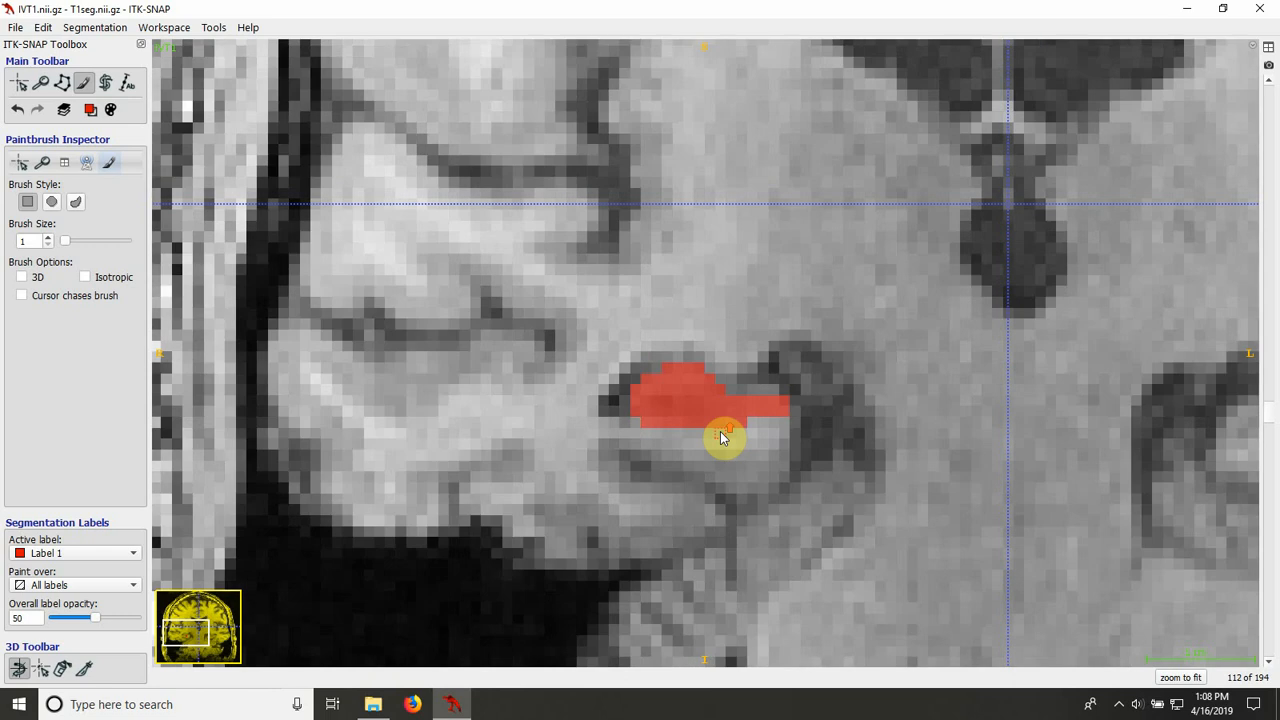
pyautogui.press('s')
pyautogui.press('s')
pyautogui.scroll(-1, 720, 431)
pyautogui.scroll(1, 720, 431)
pyautogui.press('s')
pyautogui.press('s')
pyautogui.moveTo(755, 389); pyautogui.dragTo(774, 389)
# Step: Review the Label 1 fill on slices 111 to 105, rechecking slices 109 and 110 against each other
pyautogui.scroll(-1, 764, 428)
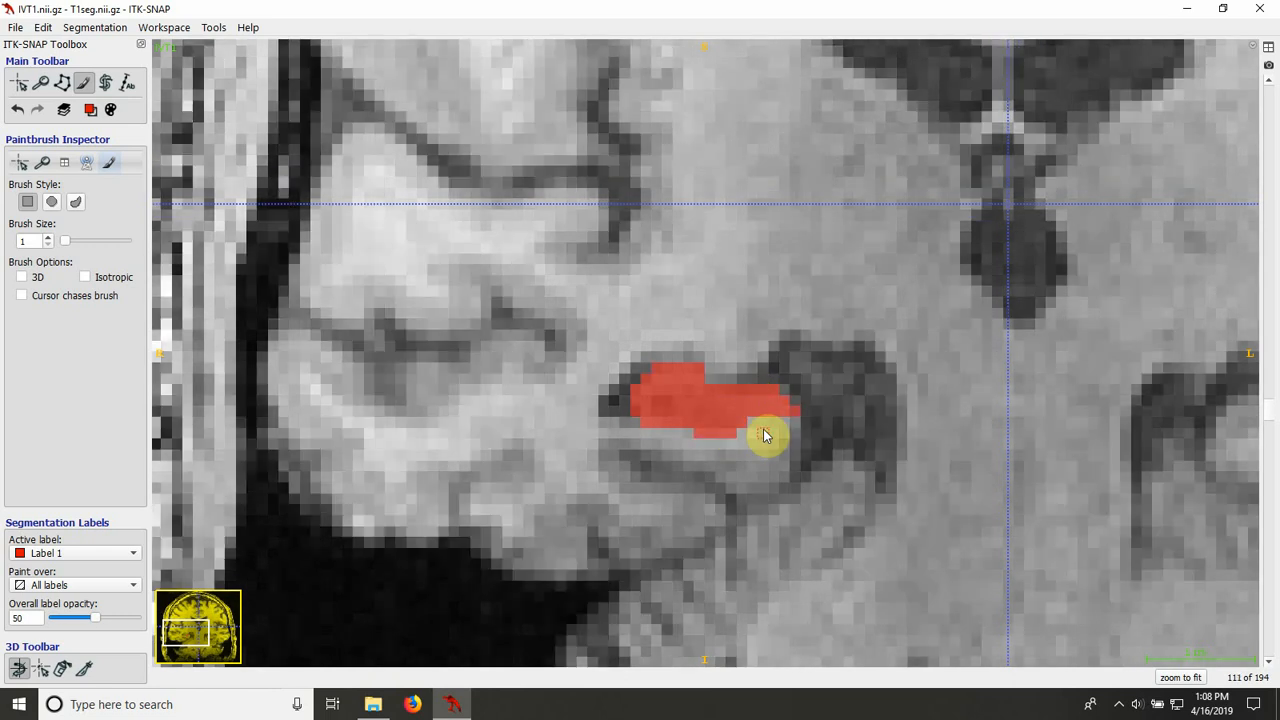
pyautogui.scroll(-1, 764, 435)
pyautogui.scroll(-1, 764, 435)
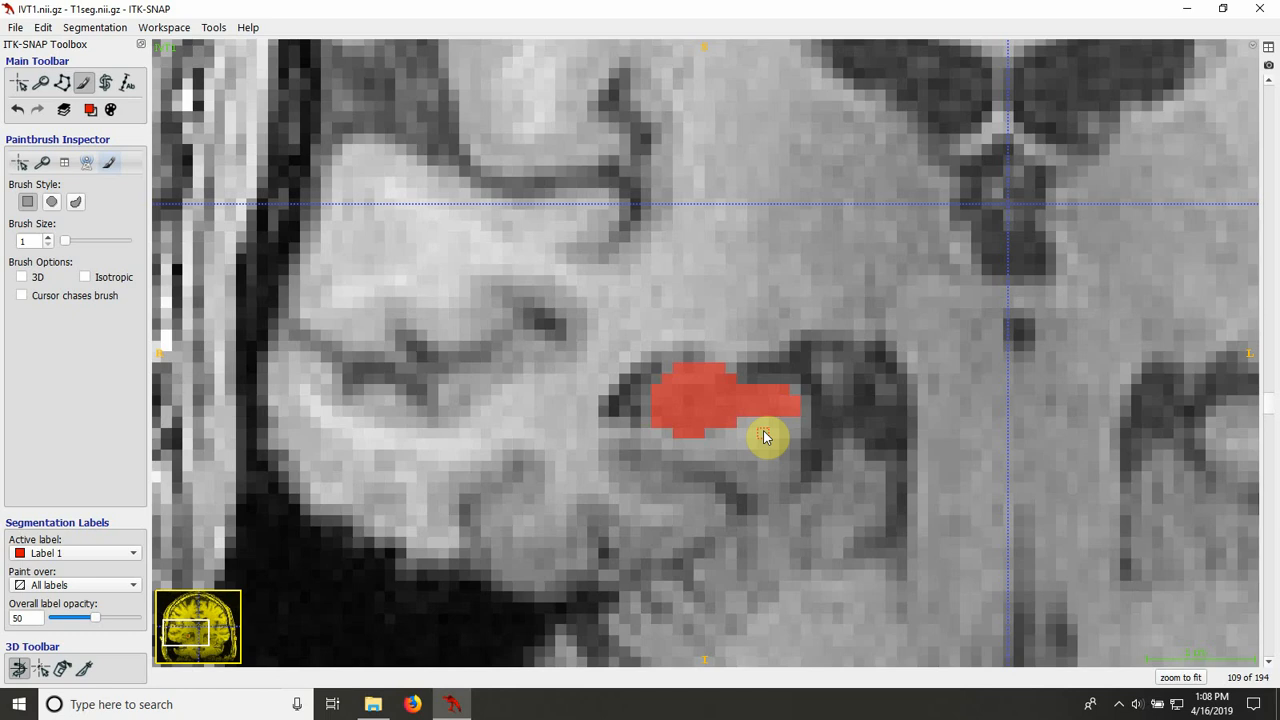
pyautogui.scroll(1, 764, 437)
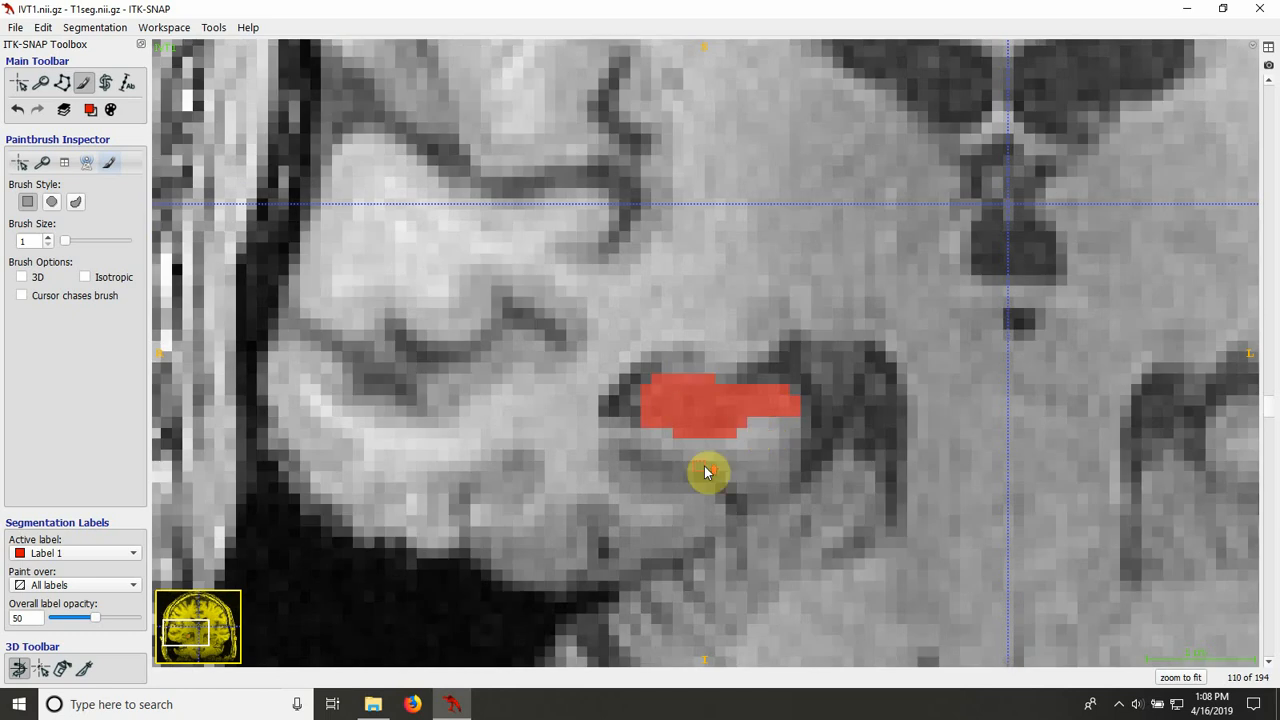
pyautogui.scroll(-1, 705, 470)
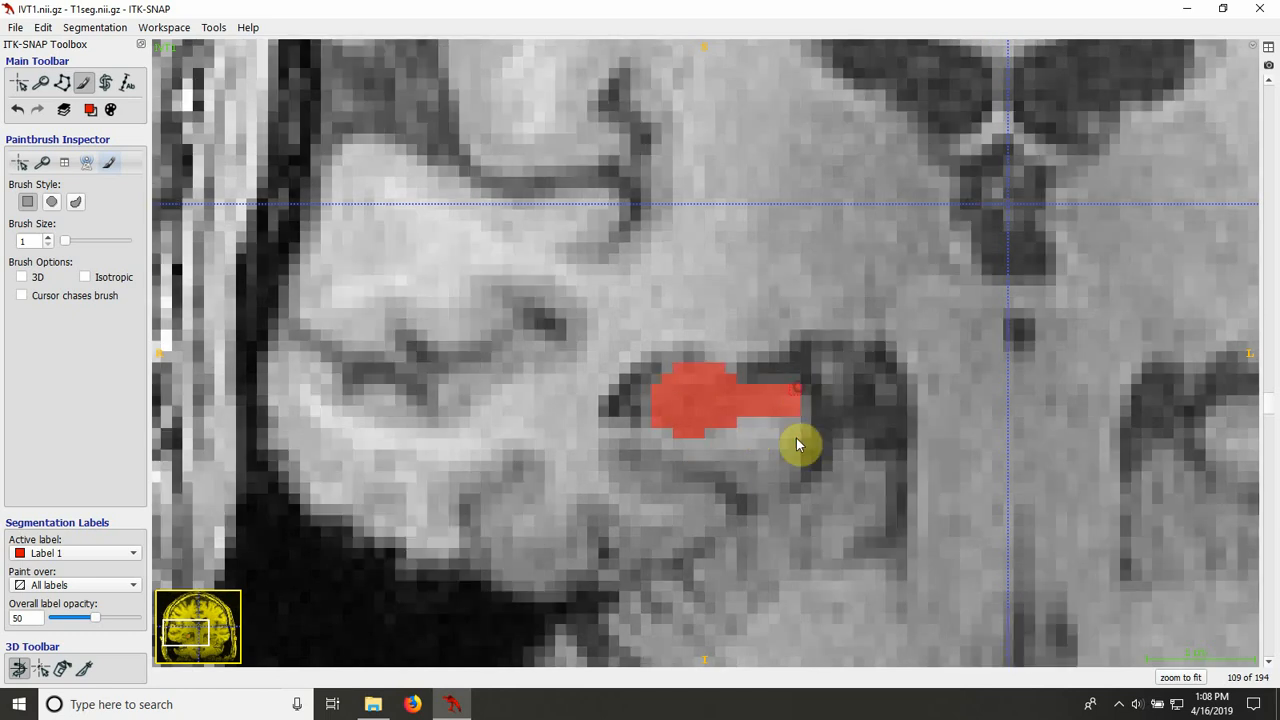
pyautogui.scroll(-1, 785, 475)
pyautogui.scroll(-1, 778, 490)
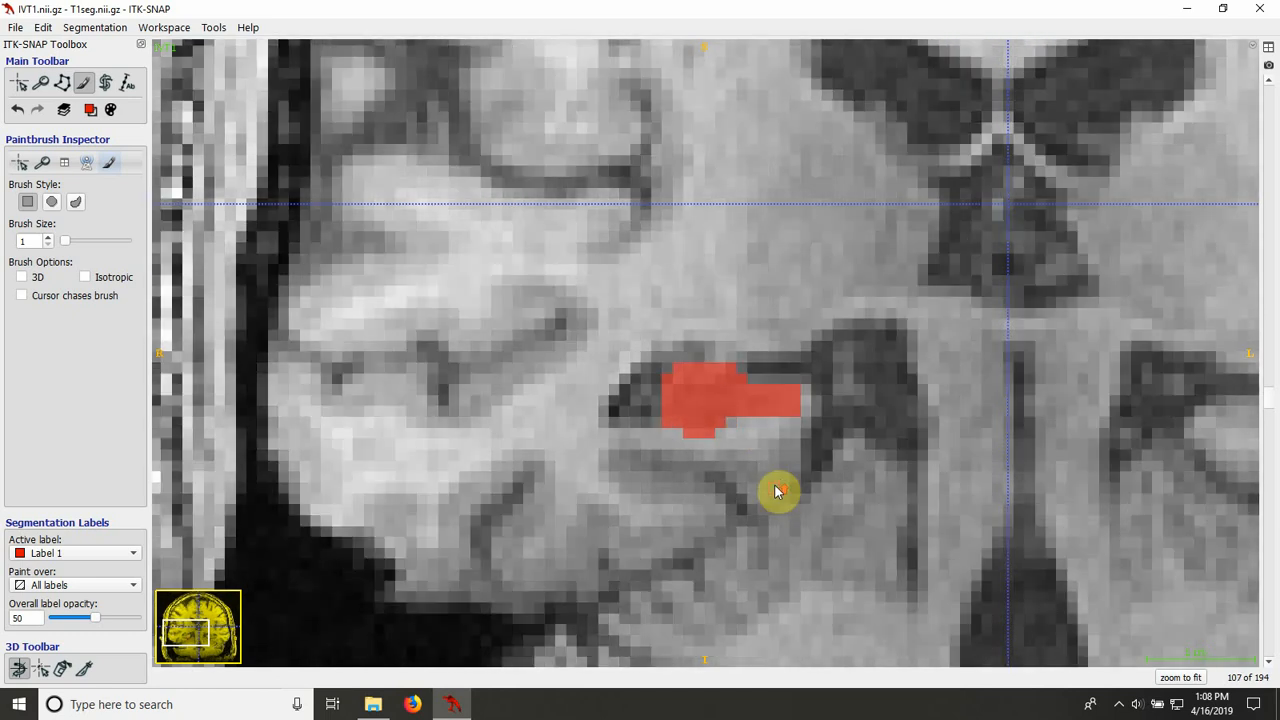
pyautogui.scroll(-1, 778, 490)
pyautogui.press('s')
# Step: Erase stray Label 1 pixels at the lateral and upper medial edges of the fill on slice 104, and compare with slice 103
pyautogui.press('s')
pyautogui.scroll(-1, 725, 446)
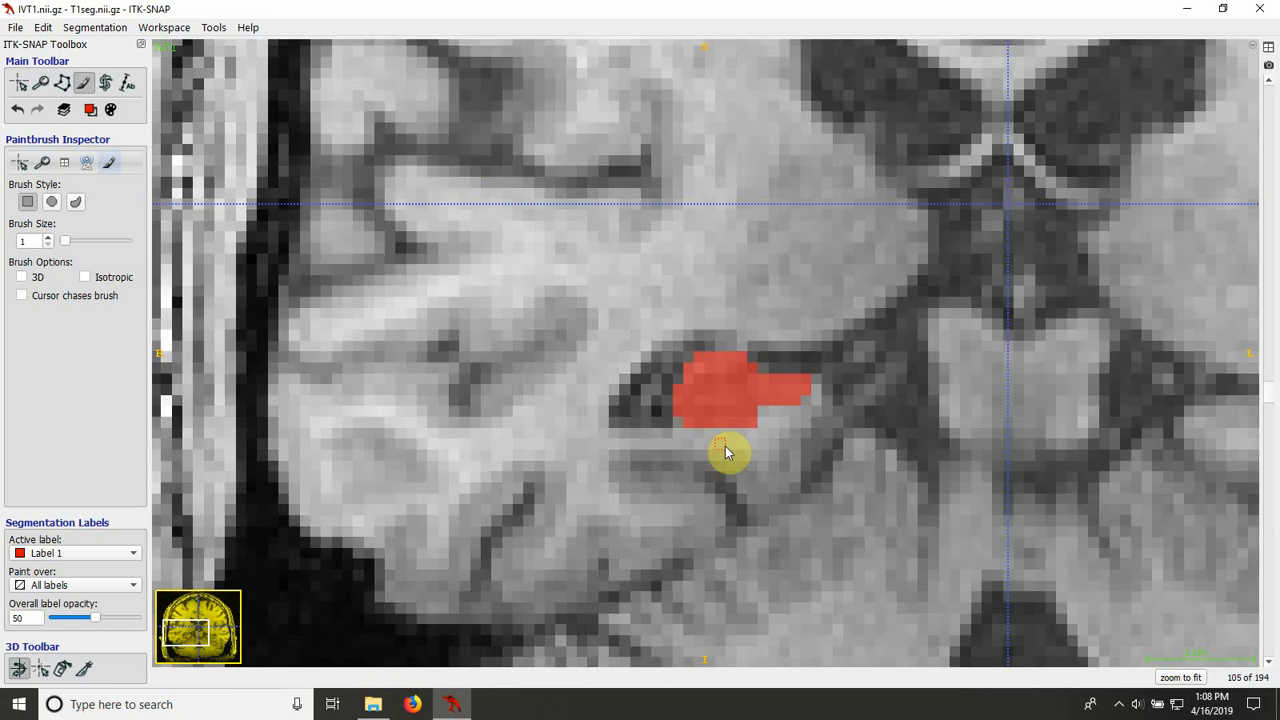
pyautogui.scroll(-1, 725, 446)
pyautogui.press('s')
pyautogui.press('s')
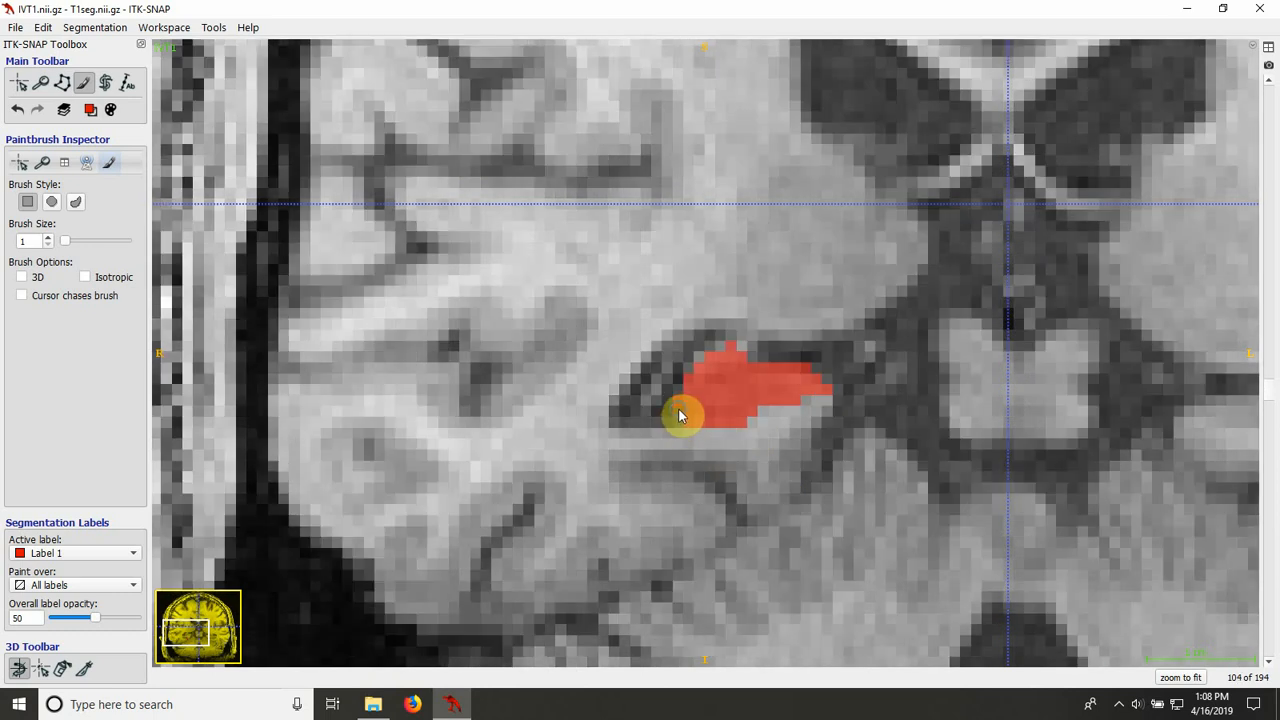
pyautogui.rightClick(678, 409)
pyautogui.press('s')
pyautogui.rightClick(809, 369)
pyautogui.press('s')
pyautogui.scroll(-1, 798, 471)
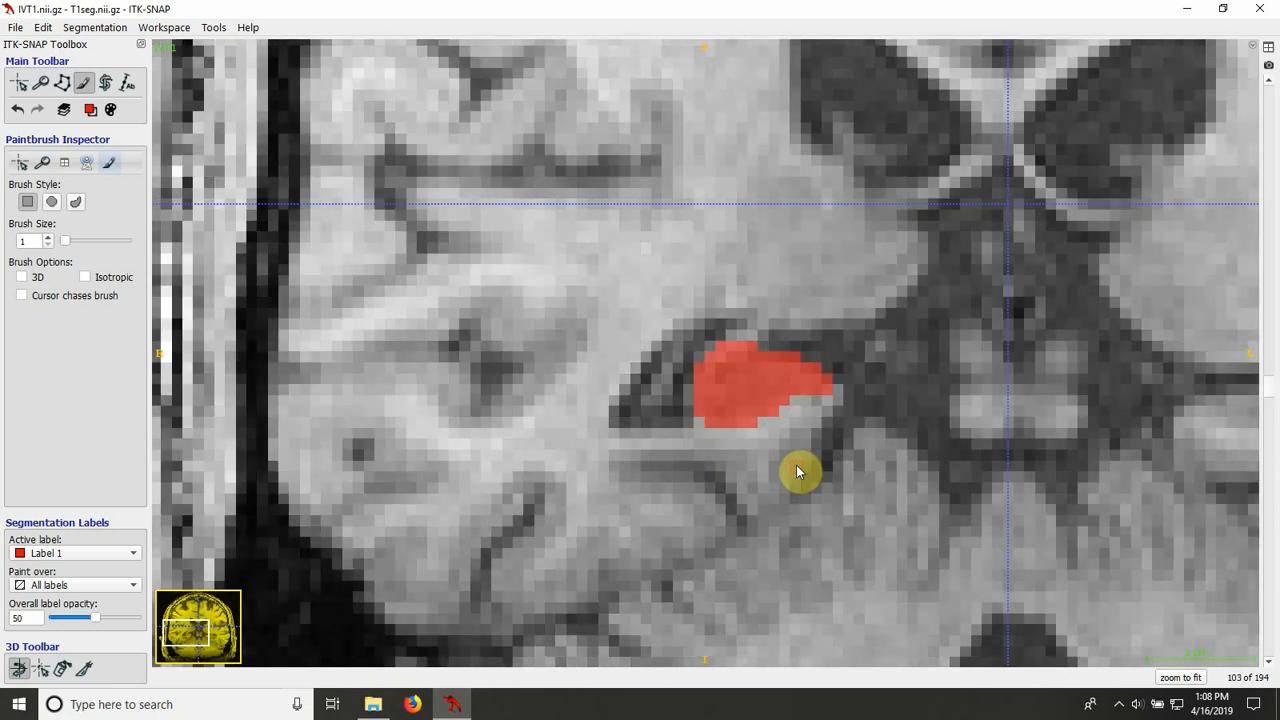
pyautogui.scroll(1, 798, 471)
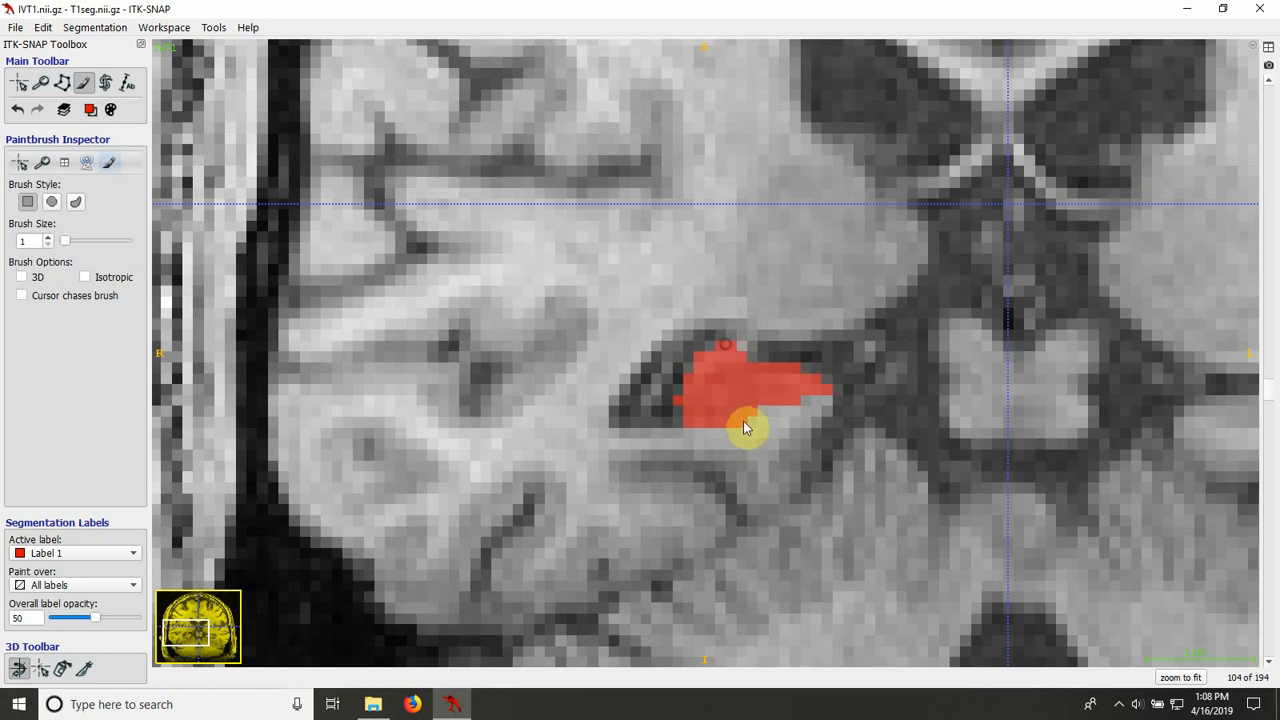
# Step: Review the Label 1 fill on slices 103 to 101, checking its edges against the anatomy with the overlay hidden and shown
pyautogui.scroll(-1, 743, 422)
pyautogui.press('s')
pyautogui.press('s')
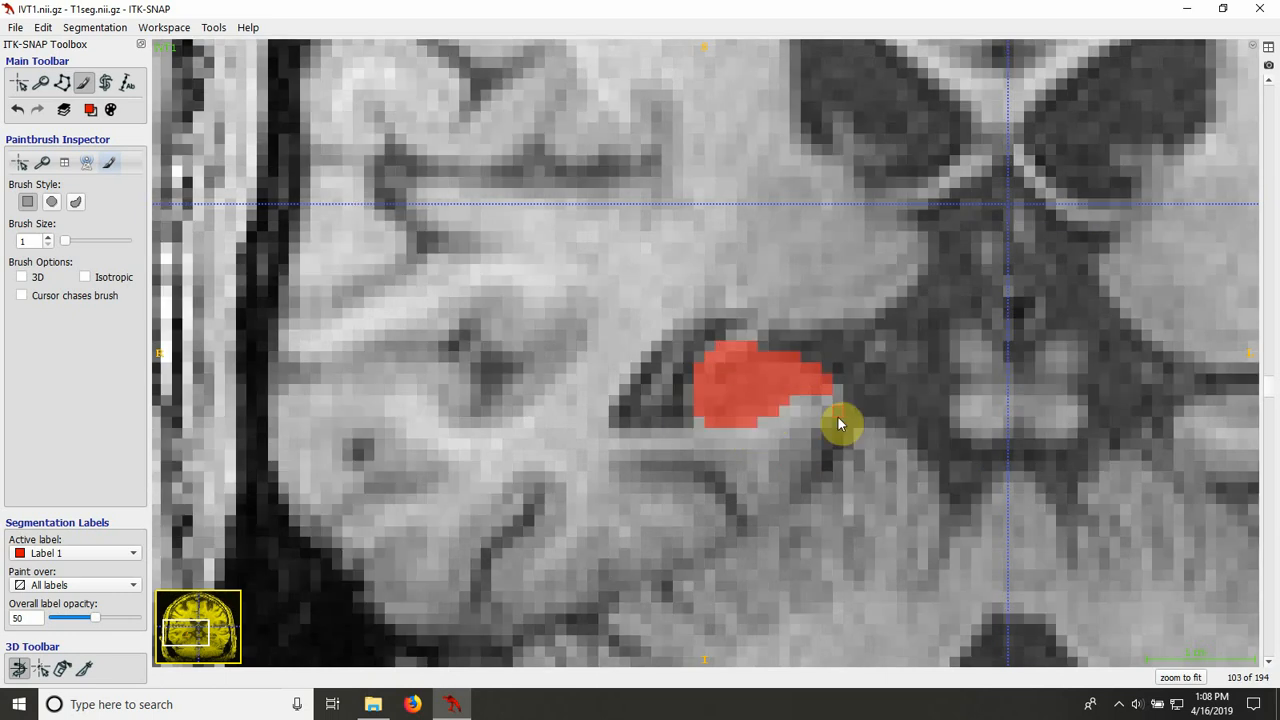
pyautogui.scroll(-1, 840, 425)
pyautogui.press('s')
pyautogui.press('s')
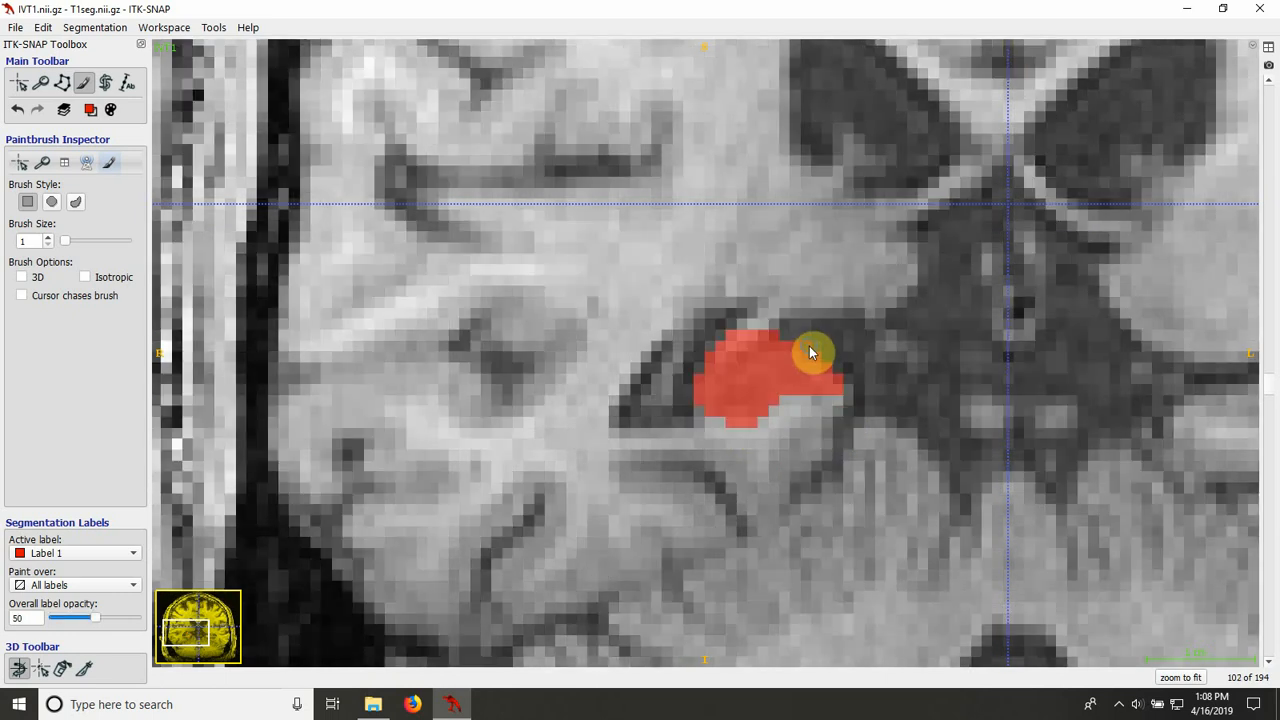
pyautogui.press('s')
pyautogui.press('s')
pyautogui.scroll(-1, 913, 380)
pyautogui.press('s')
pyautogui.press('s')
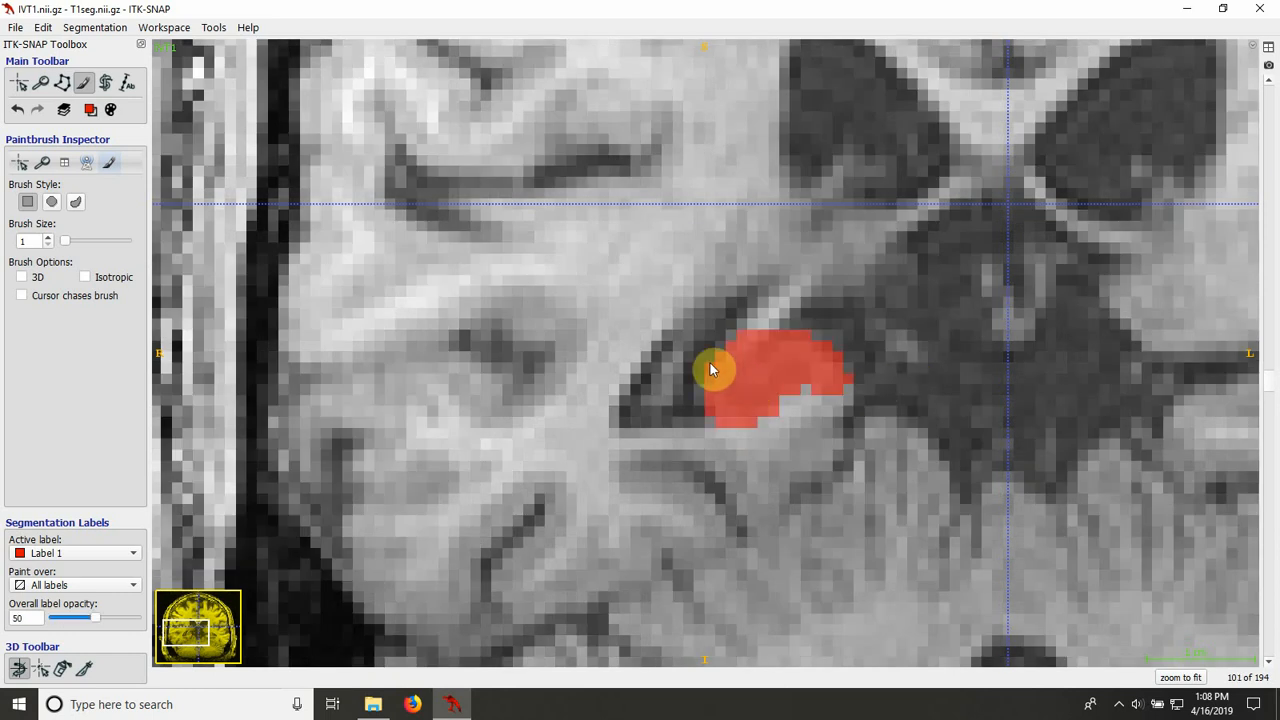
# Step: Follow the fill to its posterior end past slice 97, comparing slices 99 and 98 with the overlay hidden and shown
pyautogui.scroll(-1, 688, 433)
pyautogui.scroll(-1, 688, 437)
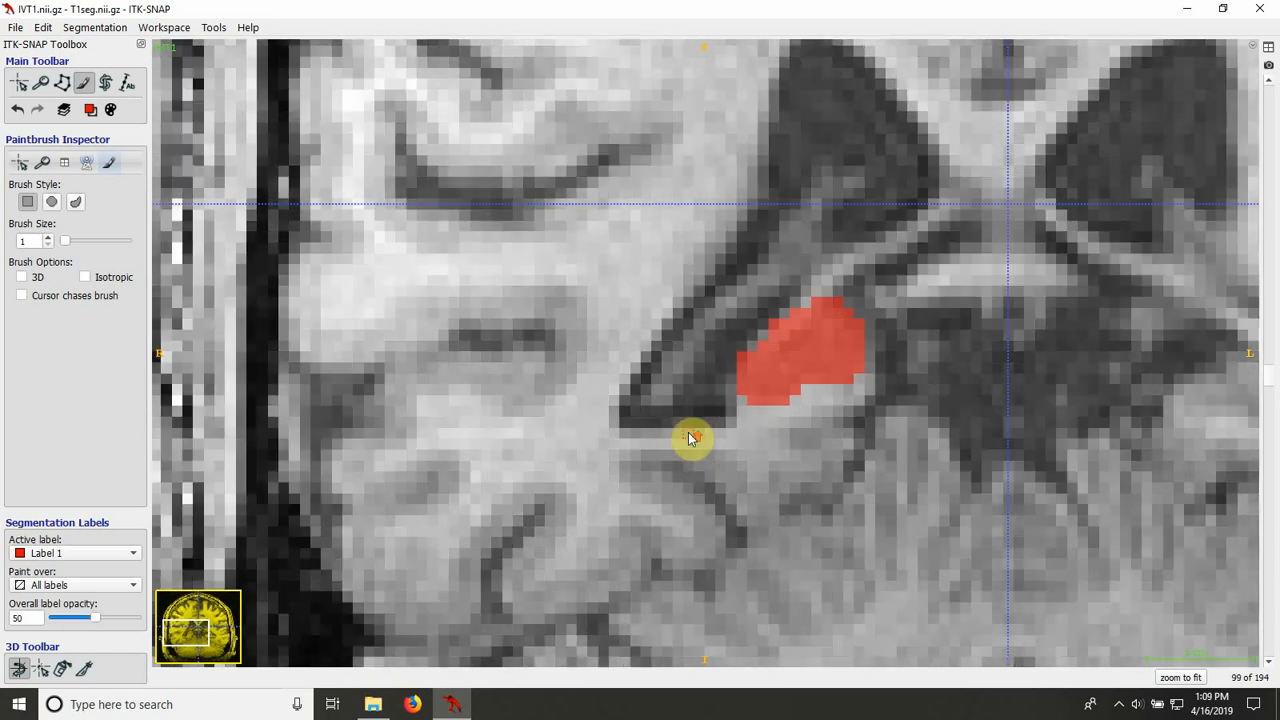
pyautogui.press('s')
pyautogui.press('s')
pyautogui.scroll(-1, 674, 440)
pyautogui.press('s')
pyautogui.press('s')
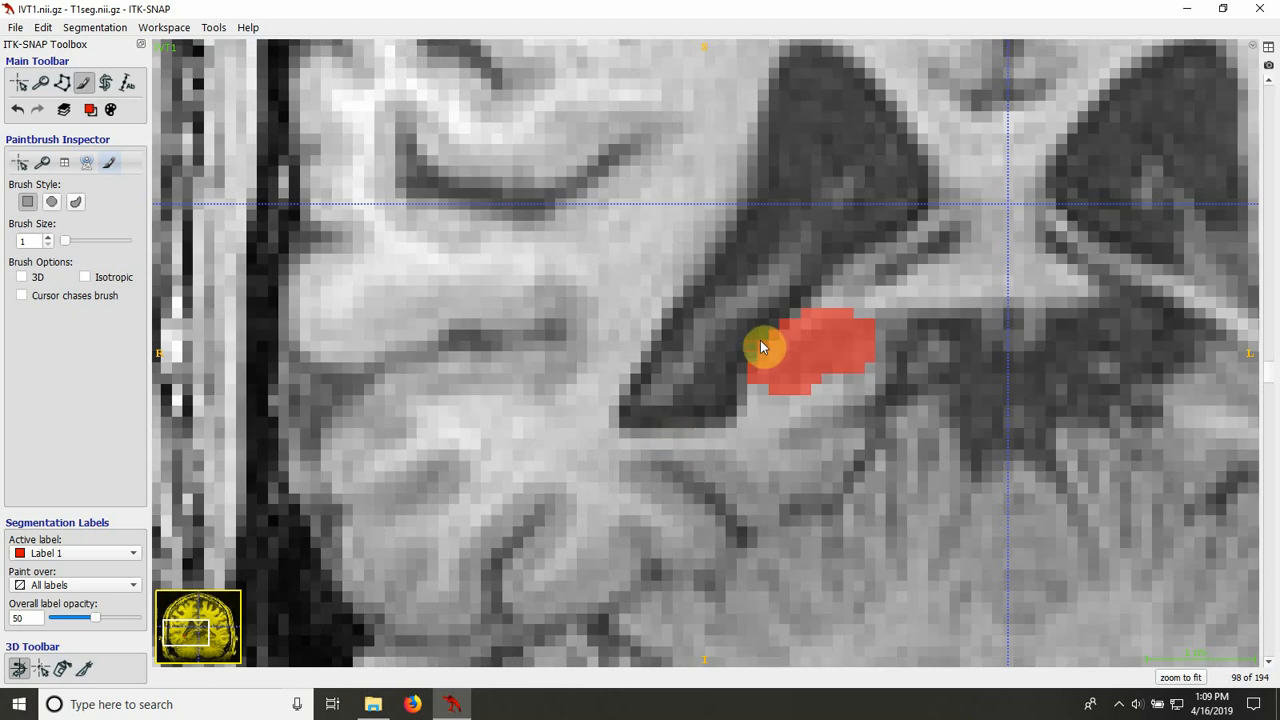
pyautogui.scroll(-1, 691, 377)
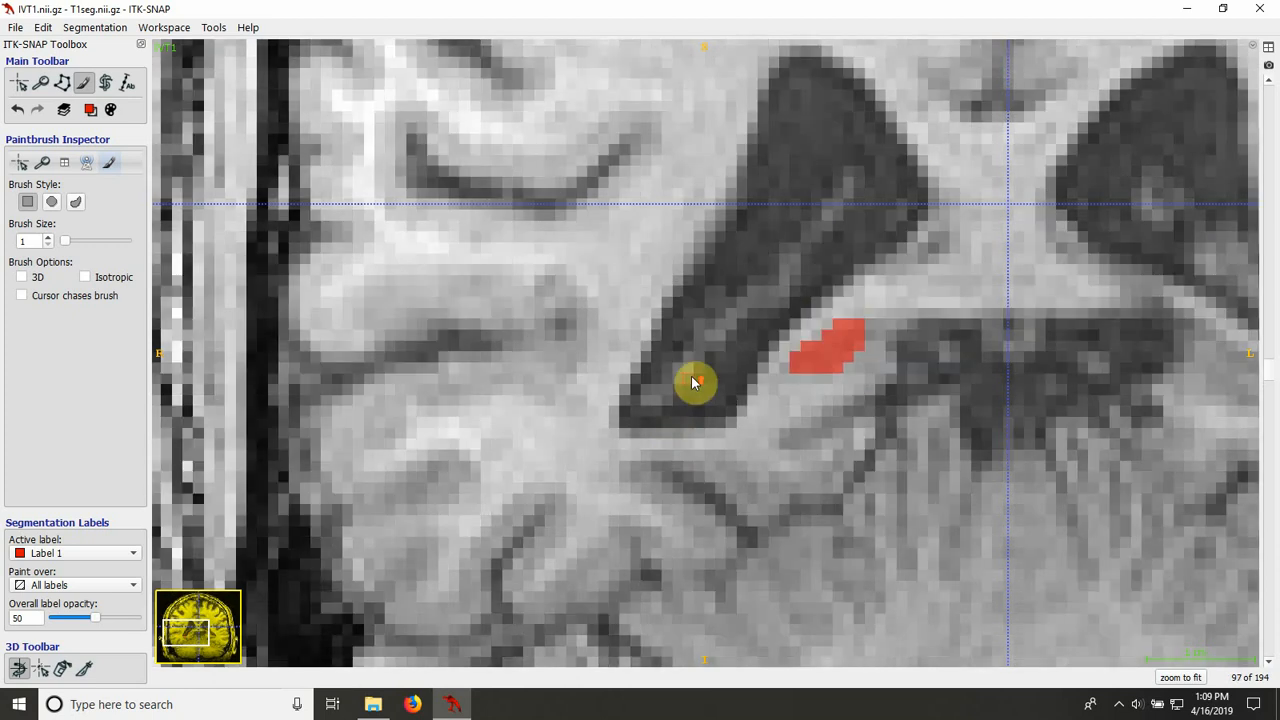
pyautogui.scroll(-1, 691, 380)
# Step: Return to coronal slice 107 and place the crosshair inside the body of the Label 1 fill
pyautogui.scroll(4, 691, 381)
pyautogui.scroll(7, 695, 388)
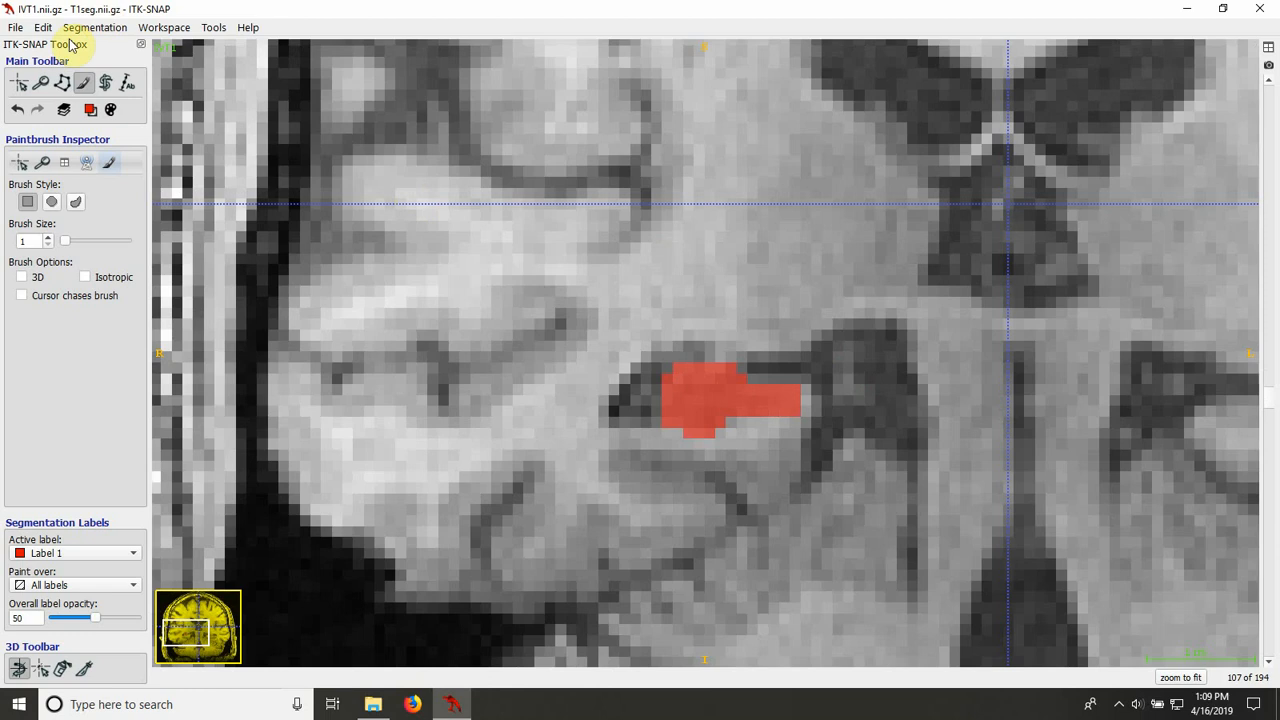
pyautogui.click(20, 83)
pyautogui.click(700, 401)
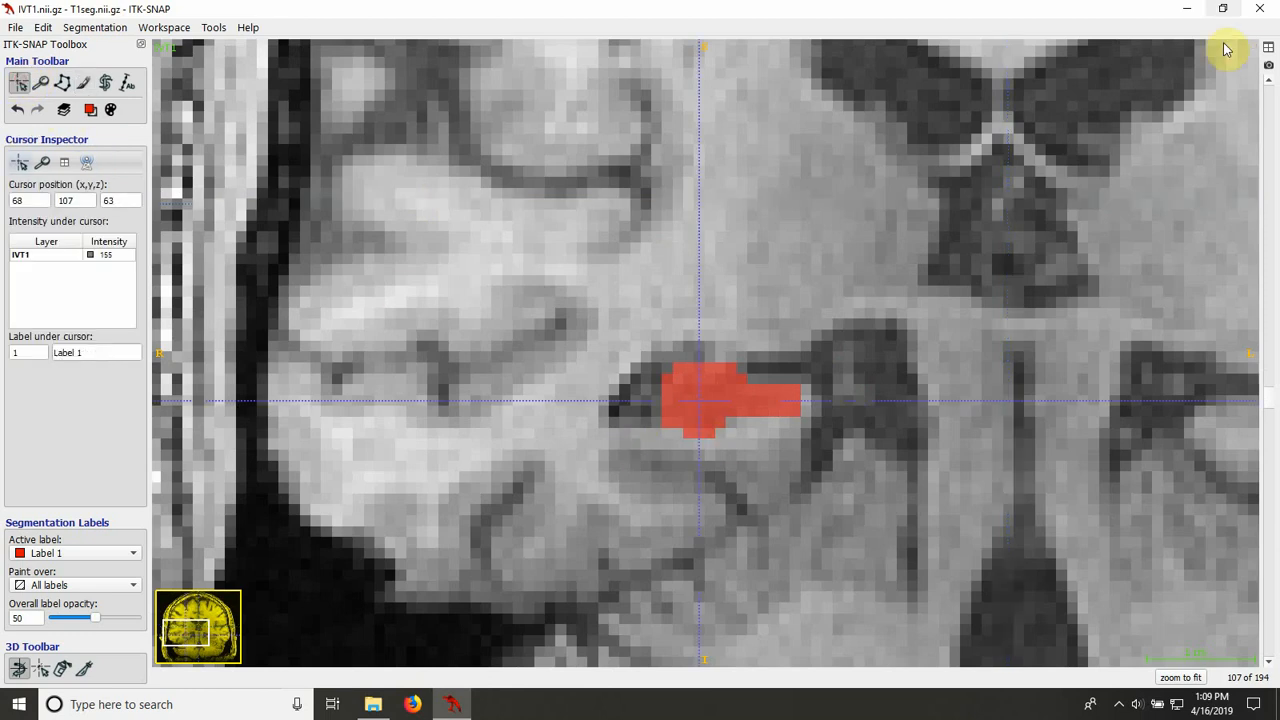
# Step: Enlarge the sagittal view to fill the maximised window and centre it on the Label 1 fill
pyautogui.click(1268, 48)
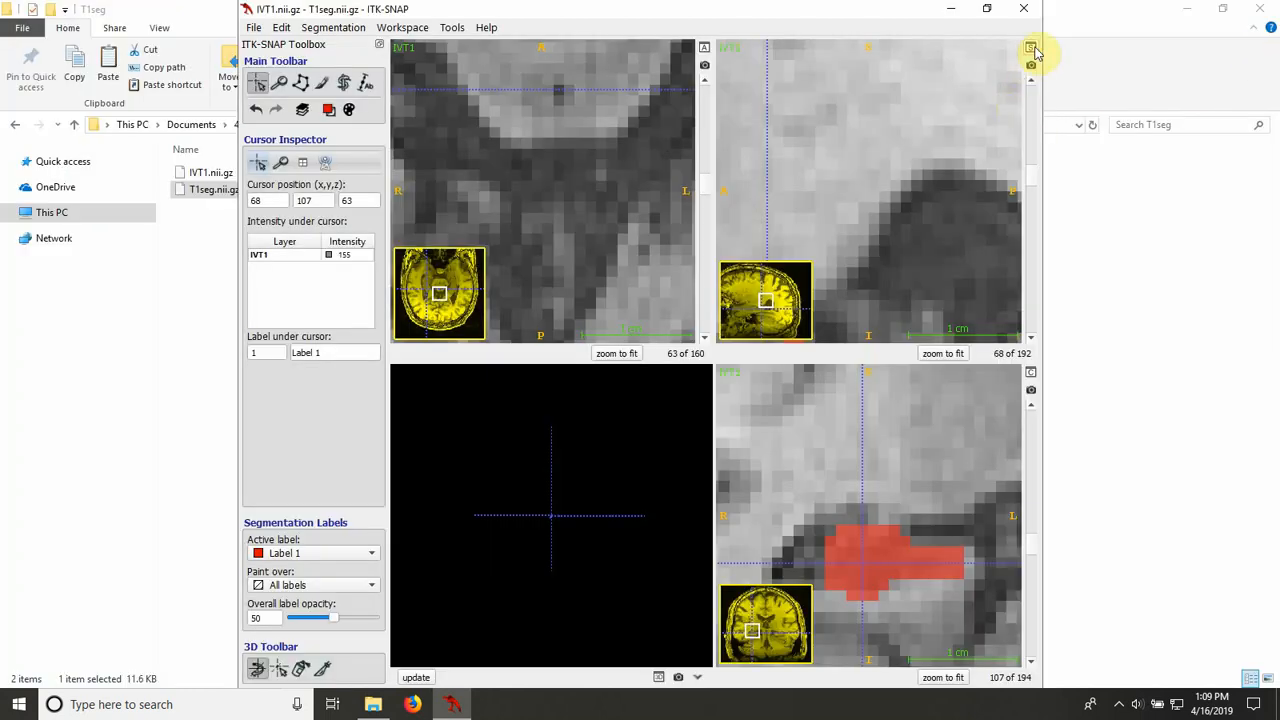
pyautogui.click(1032, 47)
pyautogui.click(987, 8)
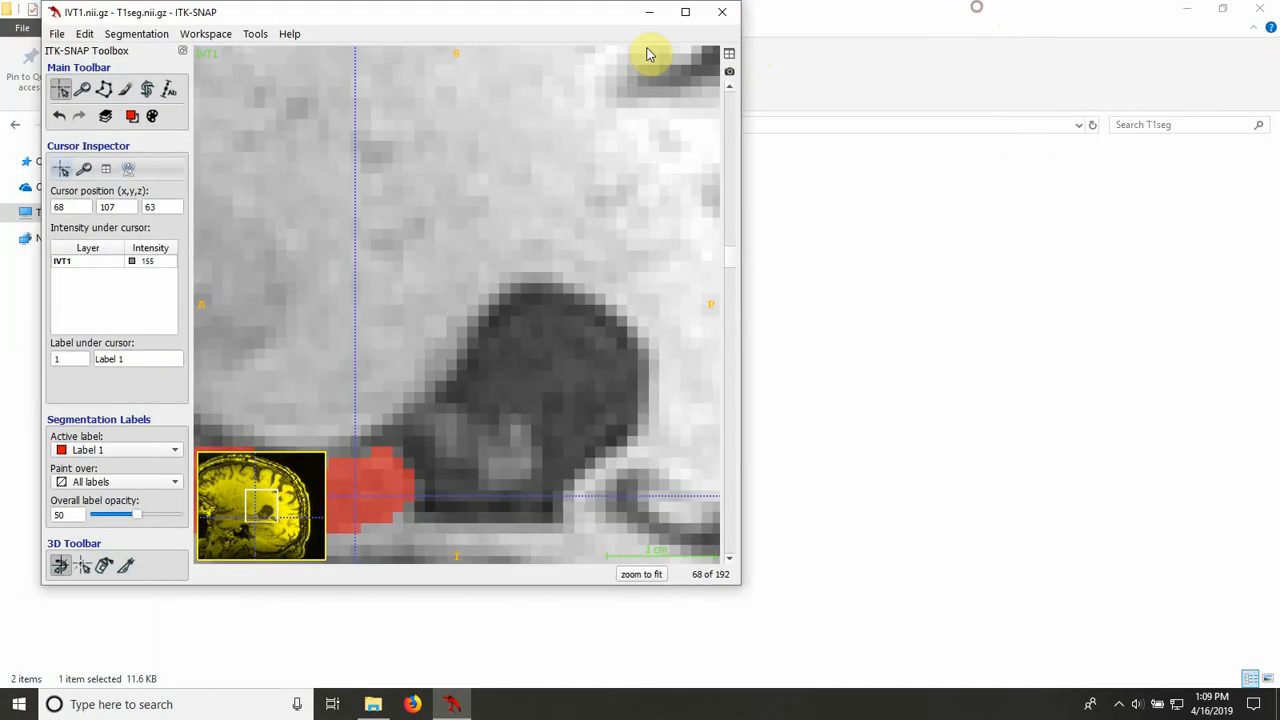
pyautogui.click(679, 9)
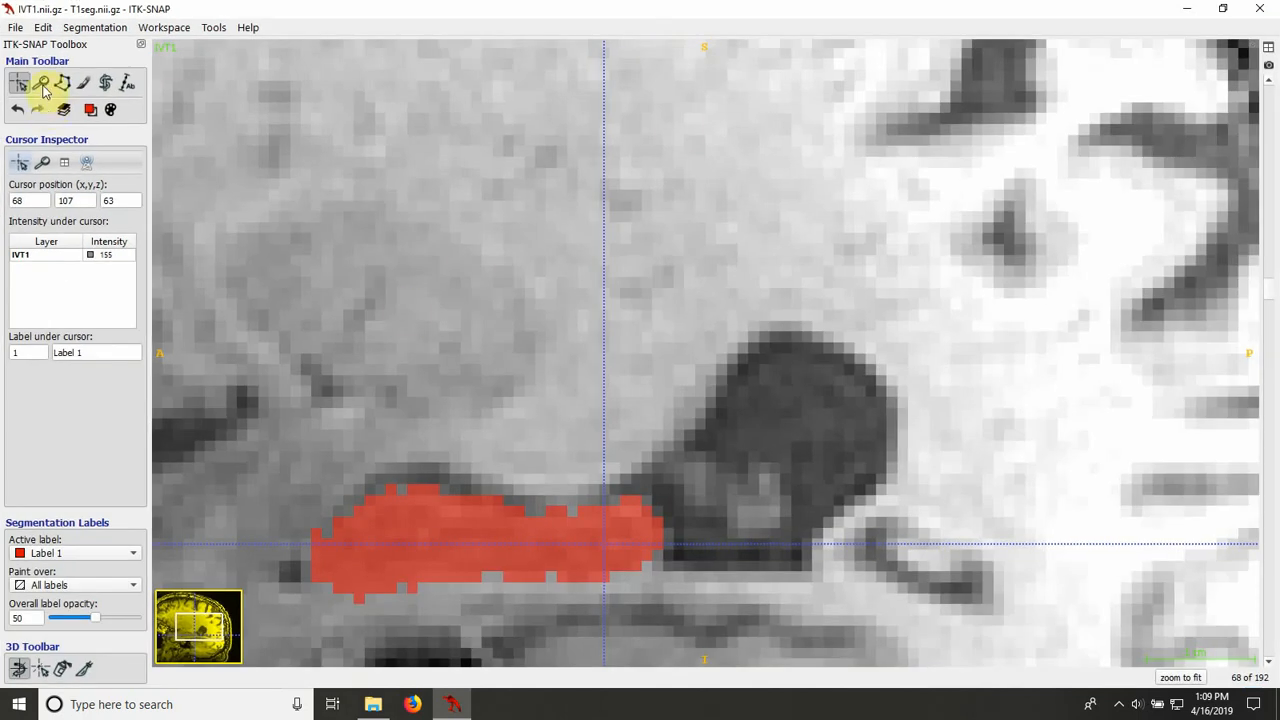
pyautogui.click(41, 83)
pyautogui.click(518, 424)
pyautogui.moveTo(606, 400); pyautogui.dragTo(734, 257)
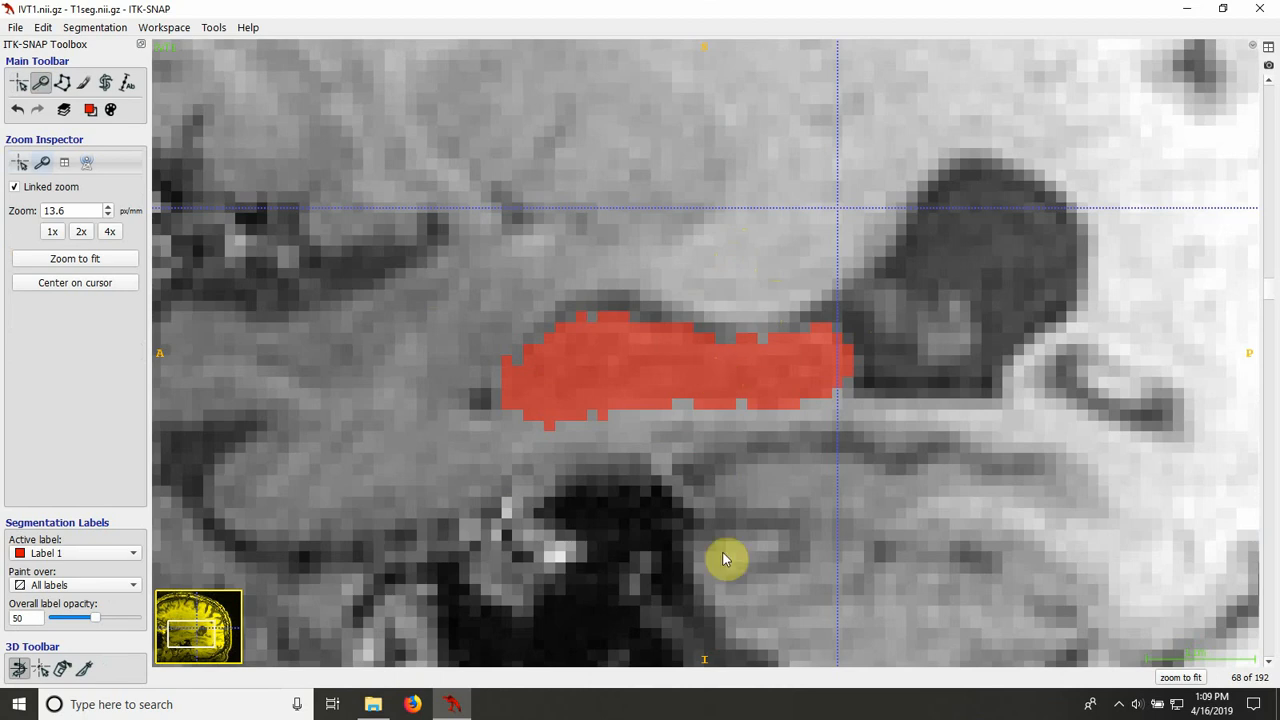
# Step: Examine the fill's lateral extent on sagittal slices 68 to 59, then return to slice 60
pyautogui.scroll(-7, 748, 537)
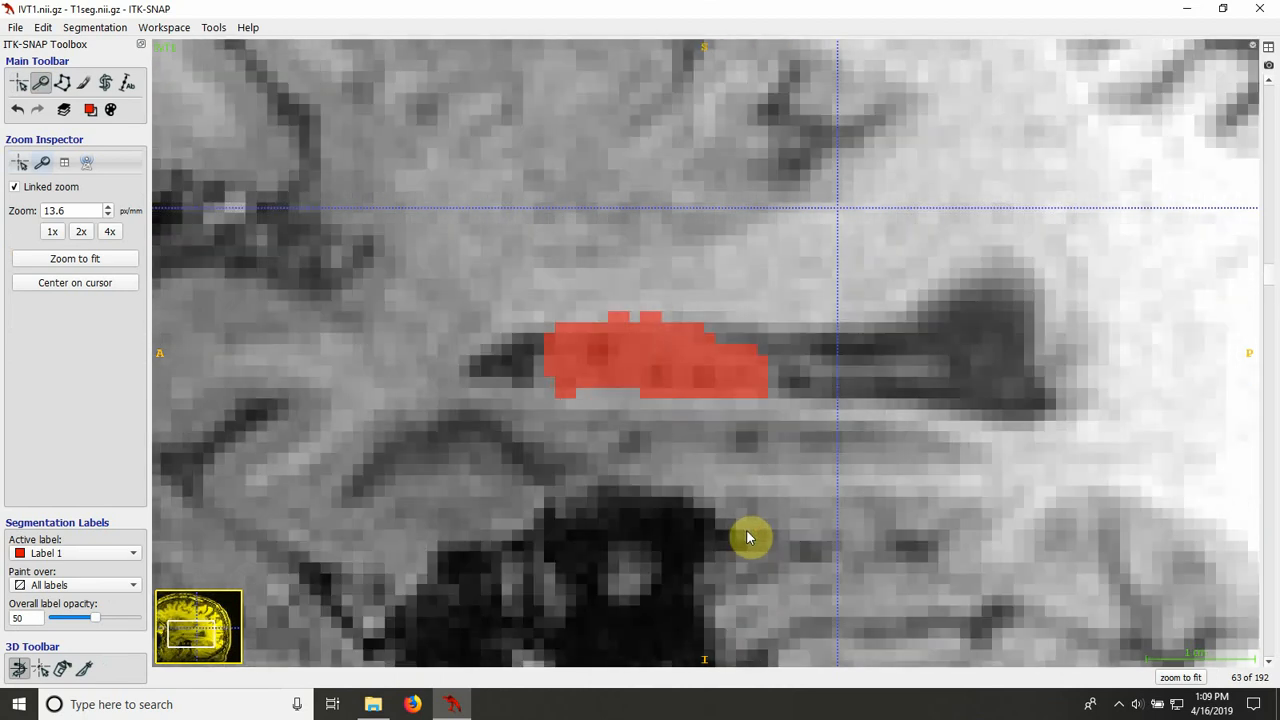
pyautogui.scroll(-2, 748, 537)
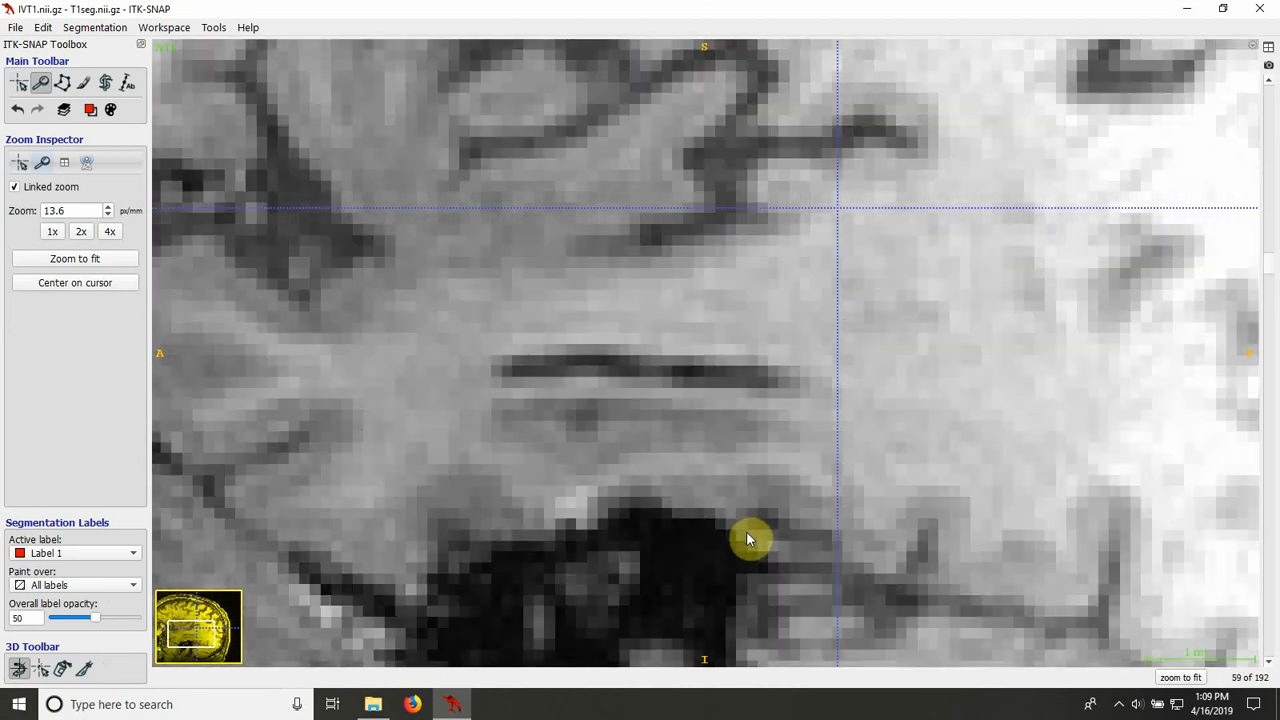
pyautogui.scroll(1, 748, 537)
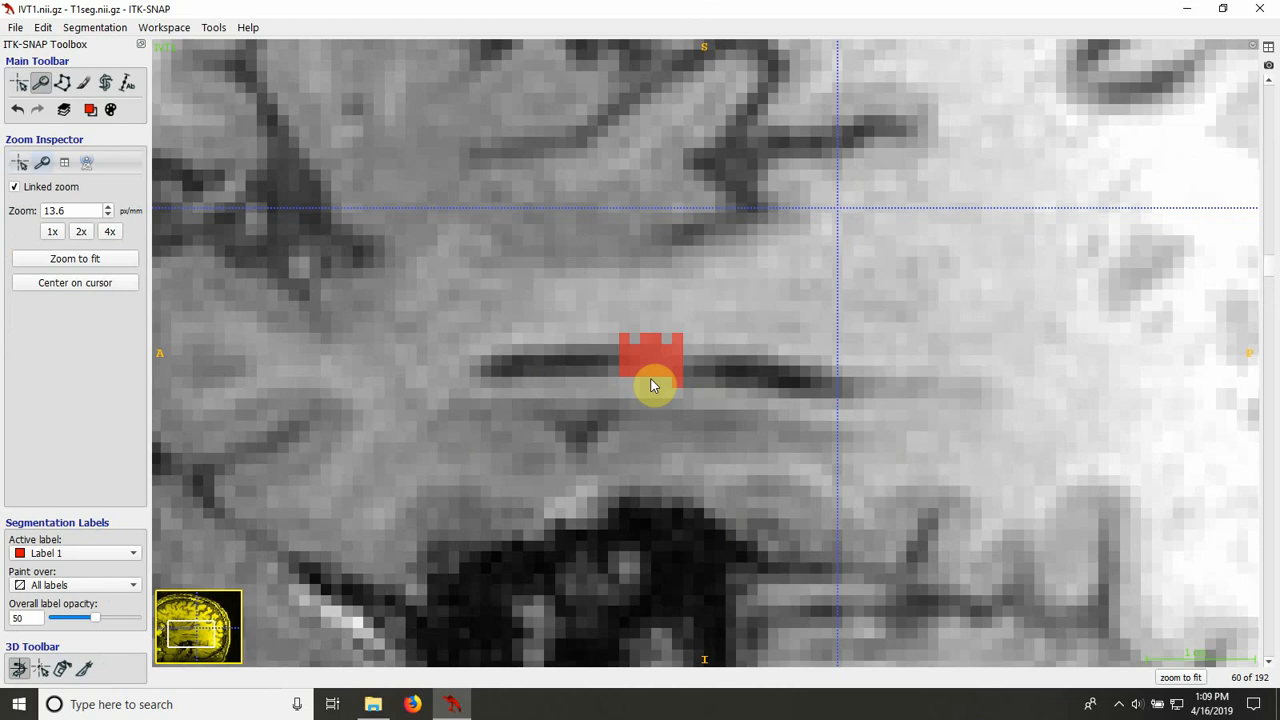
# Step: Erase the stray pixel at the posterior upper corner of the Label 1 fill on sagittal slice 60 with the size-1 Paintbrush
pyautogui.press('s')
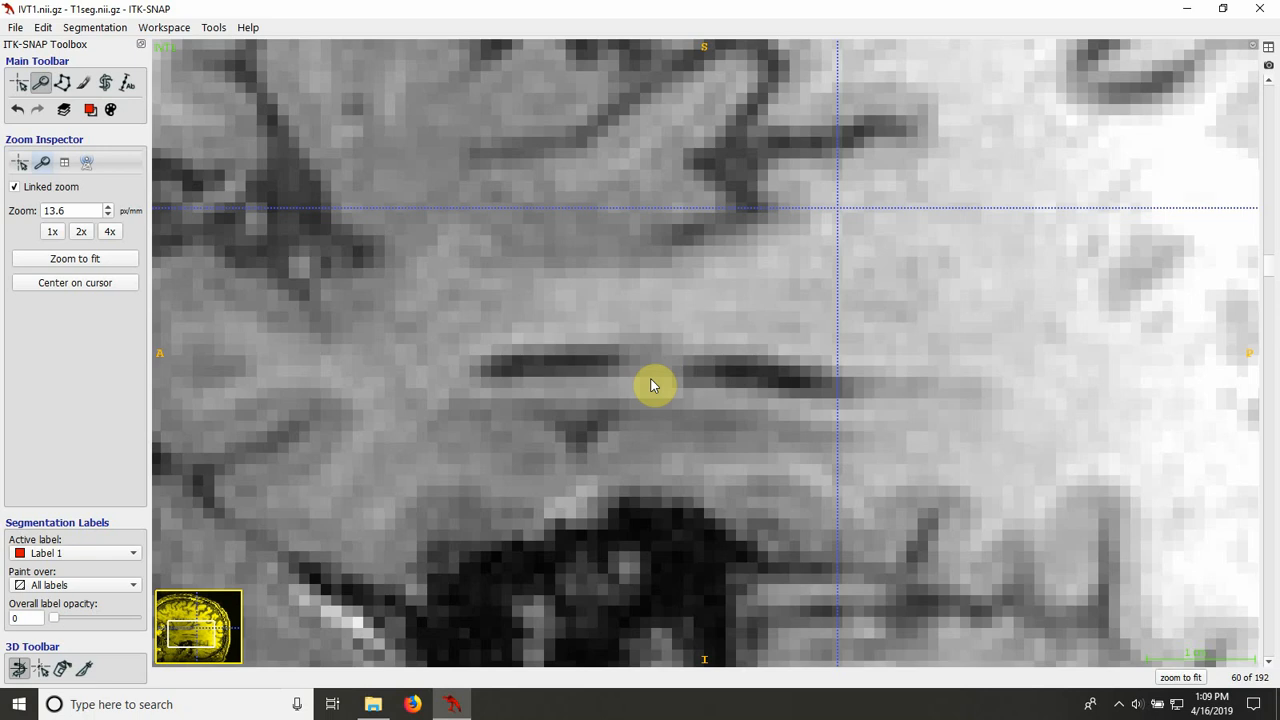
pyautogui.press('s')
pyautogui.press('s')
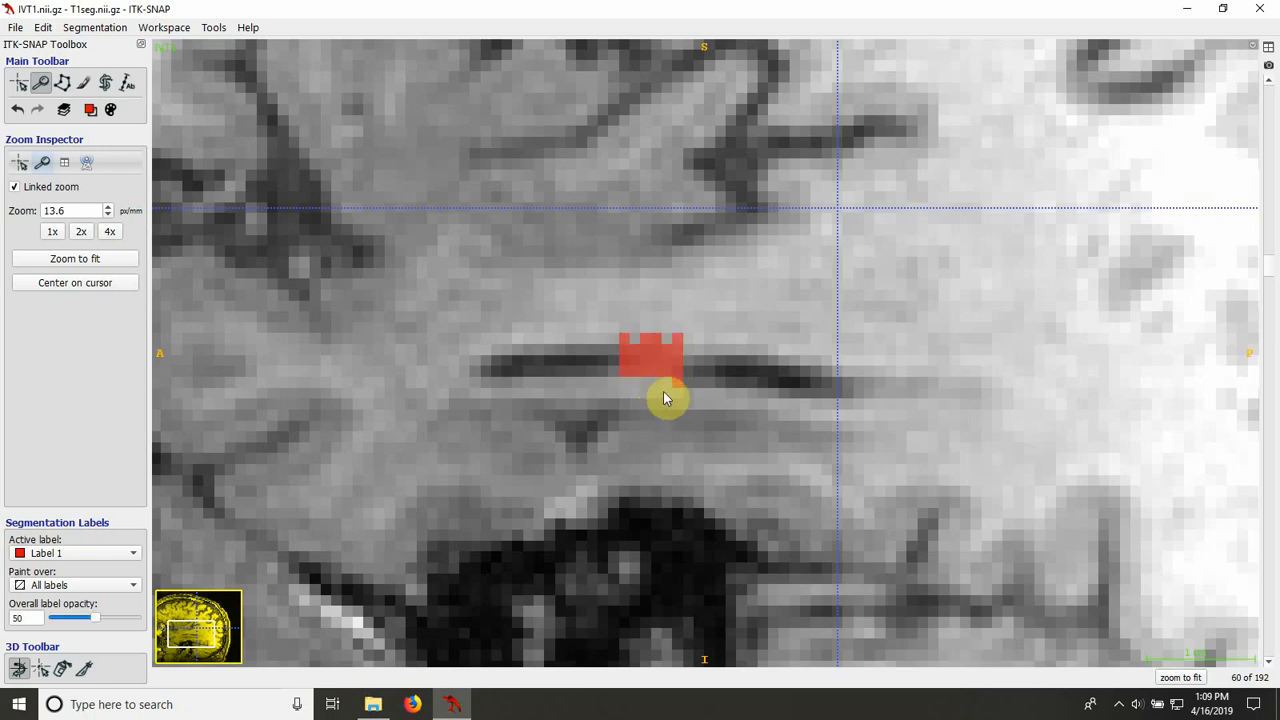
pyautogui.click(83, 83)
pyautogui.press('s')
pyautogui.press('s')
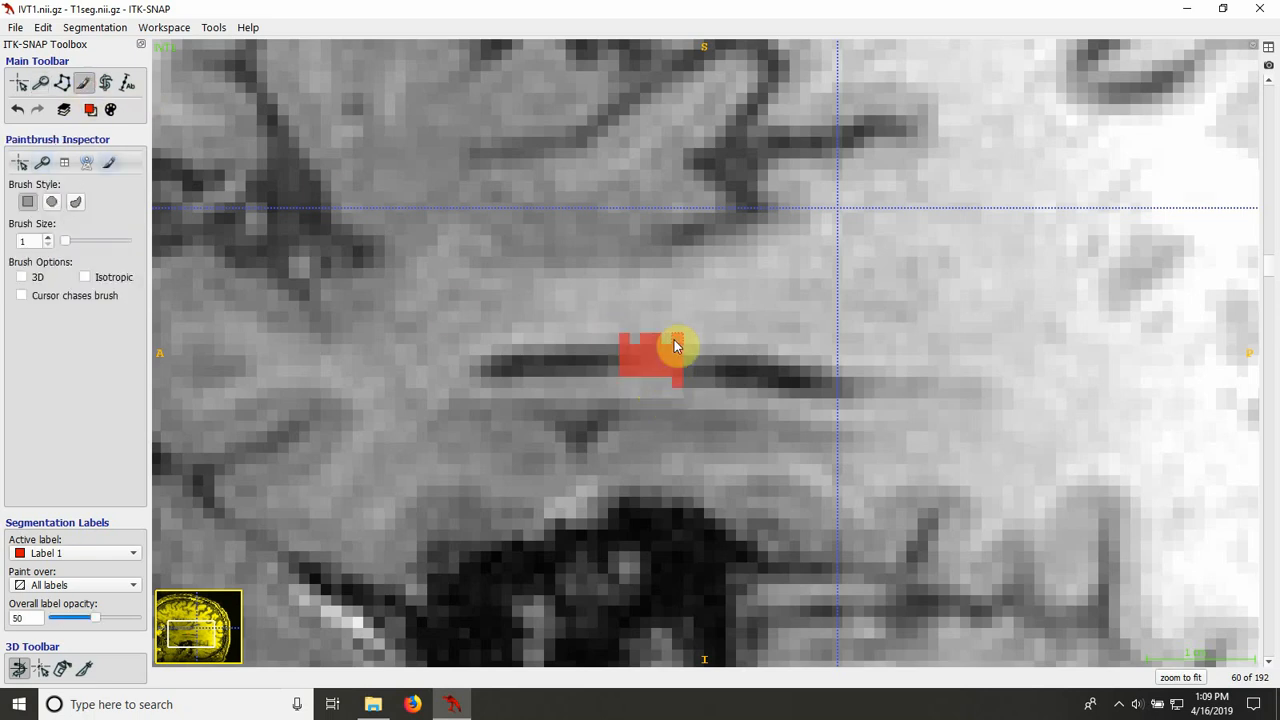
# Step: Check the fill on sagittal slices 61 and 62 against the image and erase the stray upper-edge pixel on slice 62
pyautogui.press('s')
pyautogui.press('s')
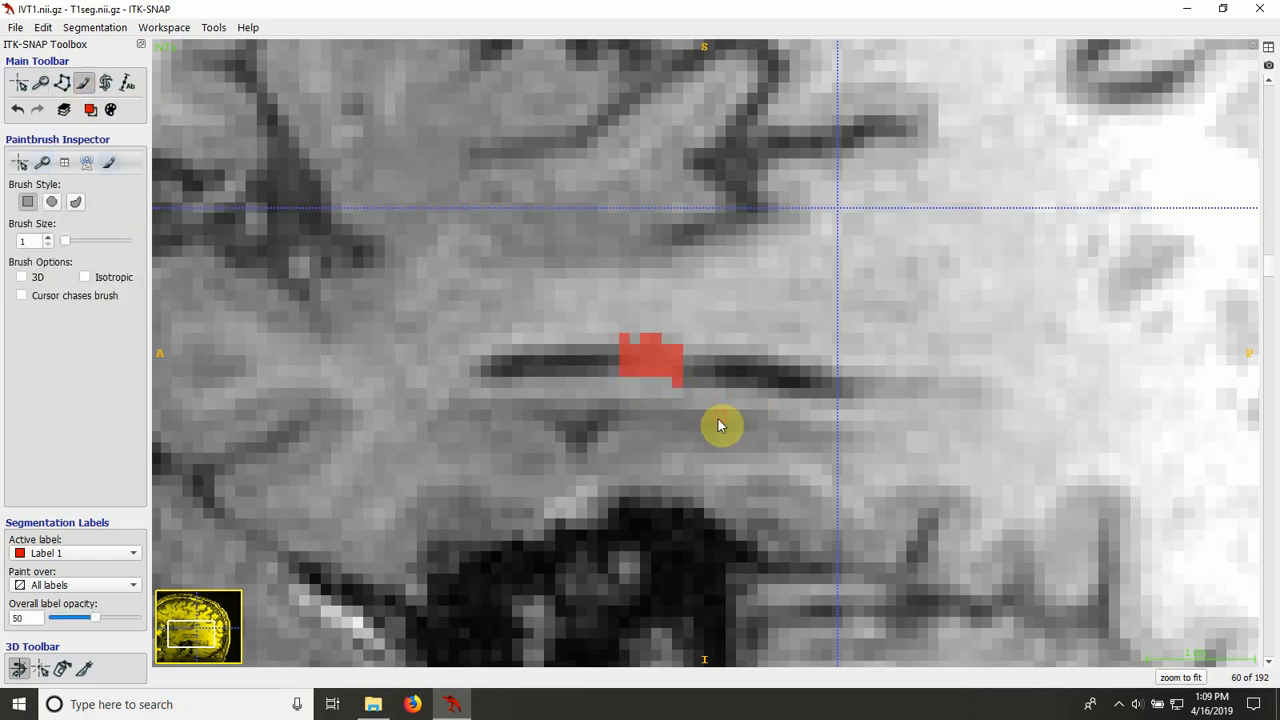
pyautogui.press('Up')
pyautogui.press('s')
pyautogui.press('s')
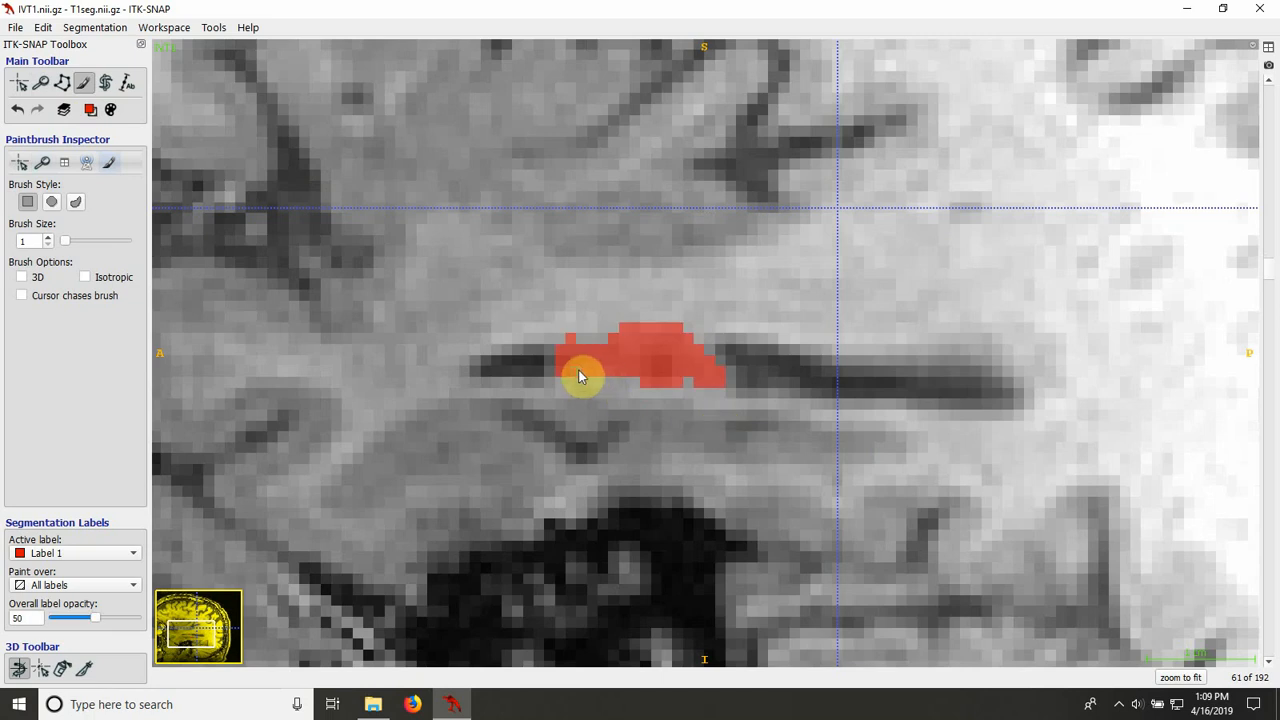
pyautogui.press('s')
pyautogui.press('s')
pyautogui.press('Up')
pyautogui.press('s')
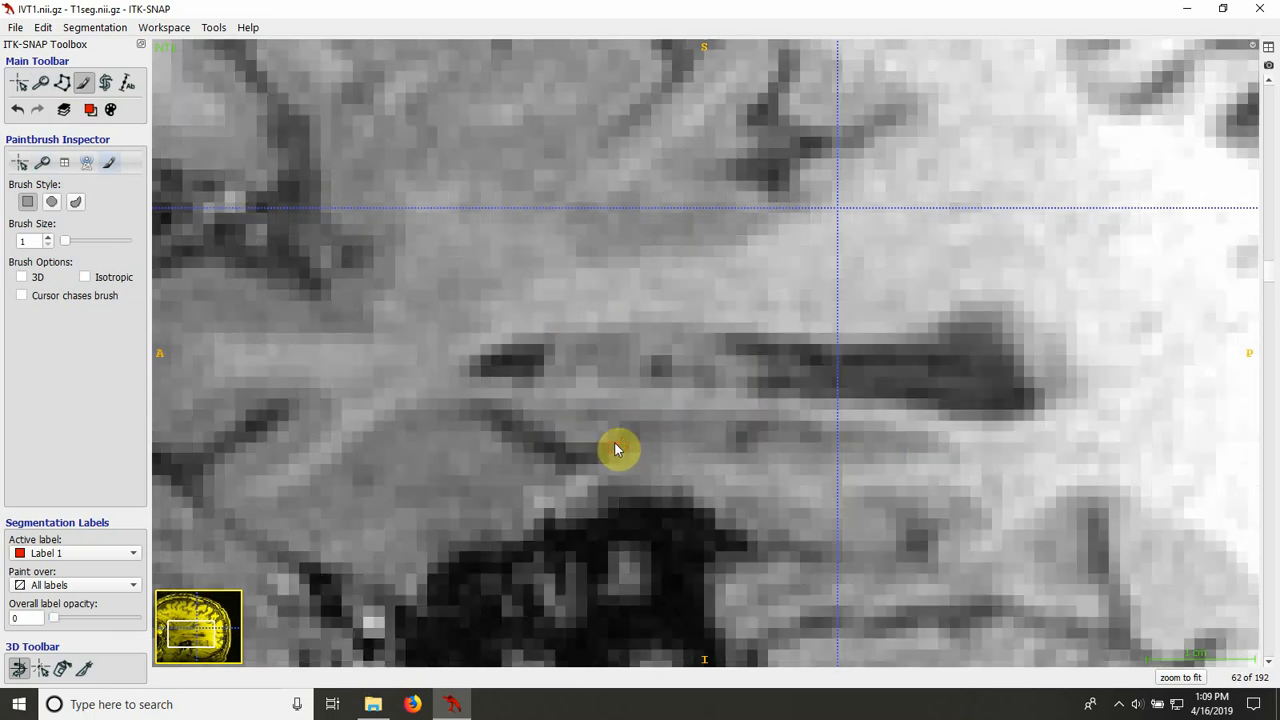
pyautogui.press('s')
pyautogui.press('s')
pyautogui.press('s')
pyautogui.press('s')
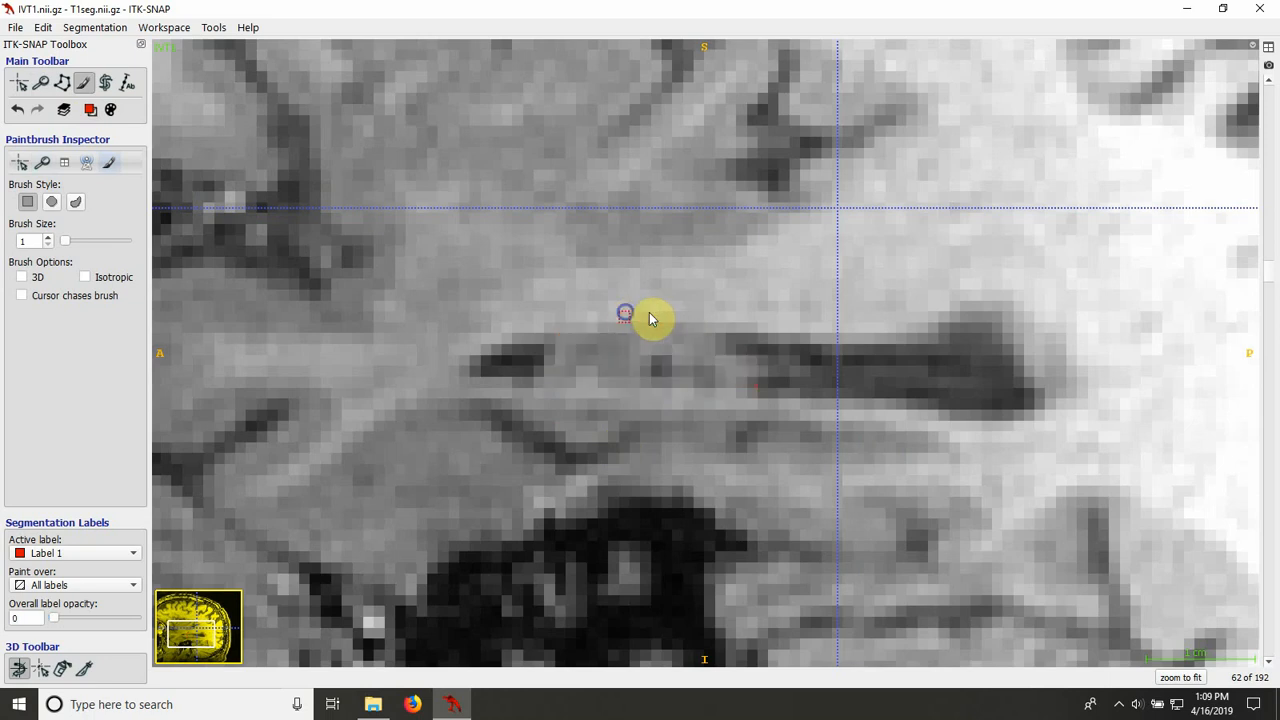
pyautogui.press('s')
pyautogui.press('s')
pyautogui.press('s')
# Step: Compare the fill boundary with the anatomy on sagittal slices 63 and 64 with the overlay hidden and shown
pyautogui.scroll(1, 750, 452)
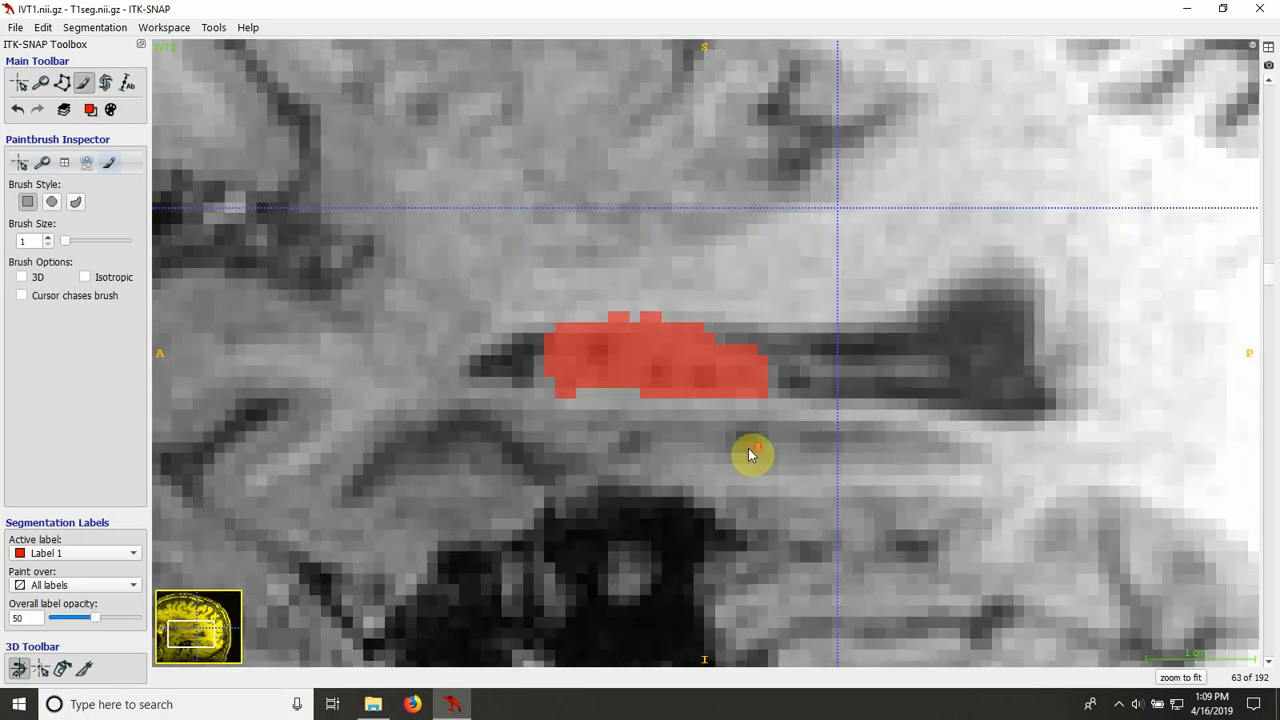
pyautogui.press('s')
pyautogui.press('s')
pyautogui.scroll(1, 750, 450)
pyautogui.press('s')
pyautogui.press('s')
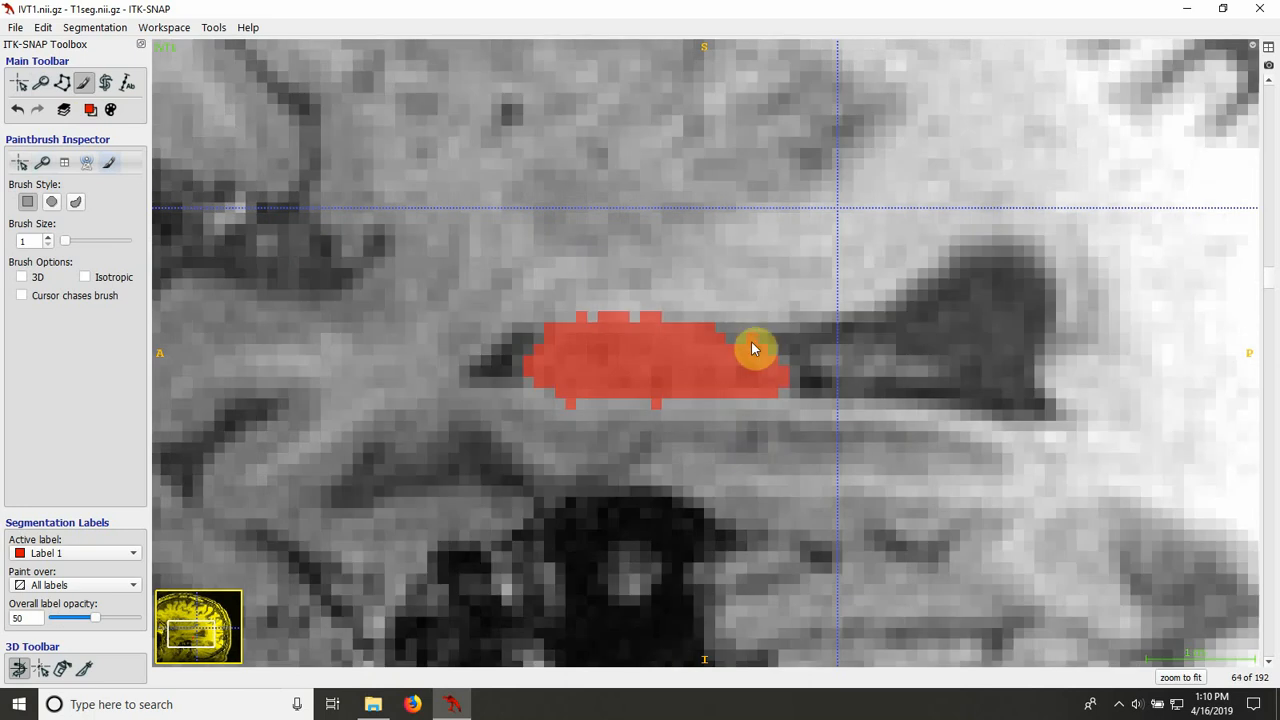
pyautogui.press('s')
pyautogui.press('s')
pyautogui.press('s')
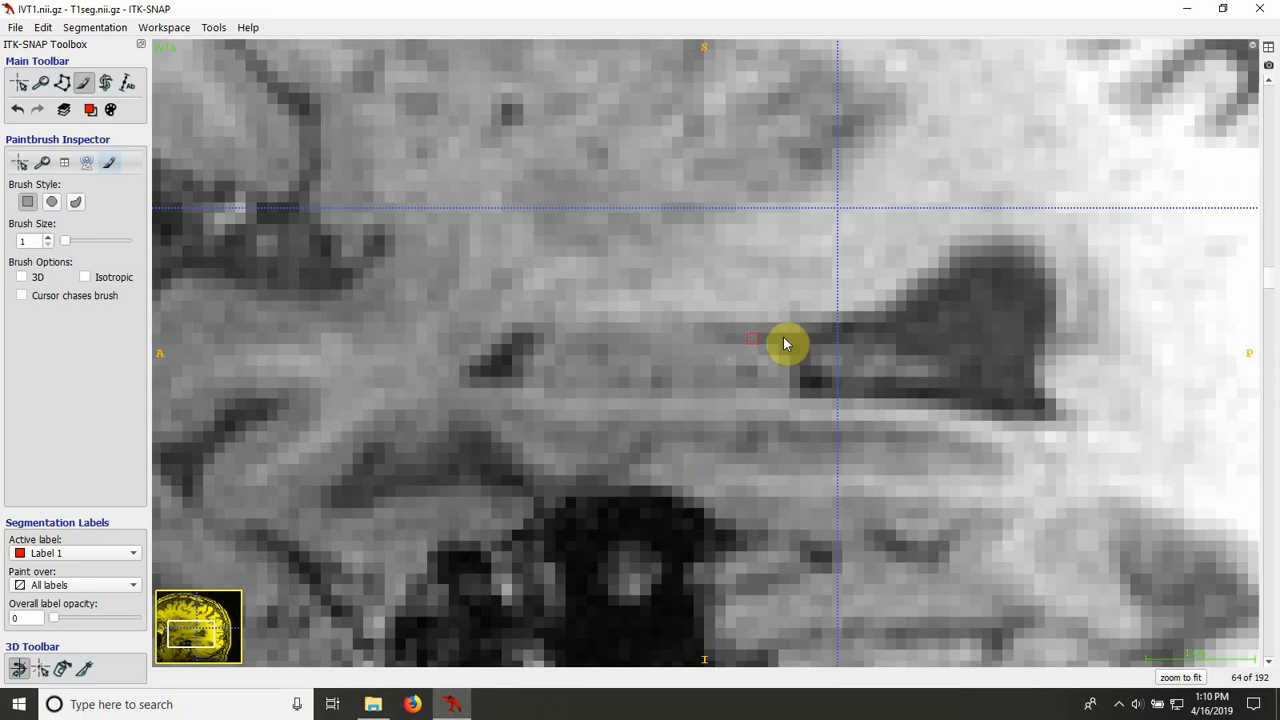
pyautogui.press('s')
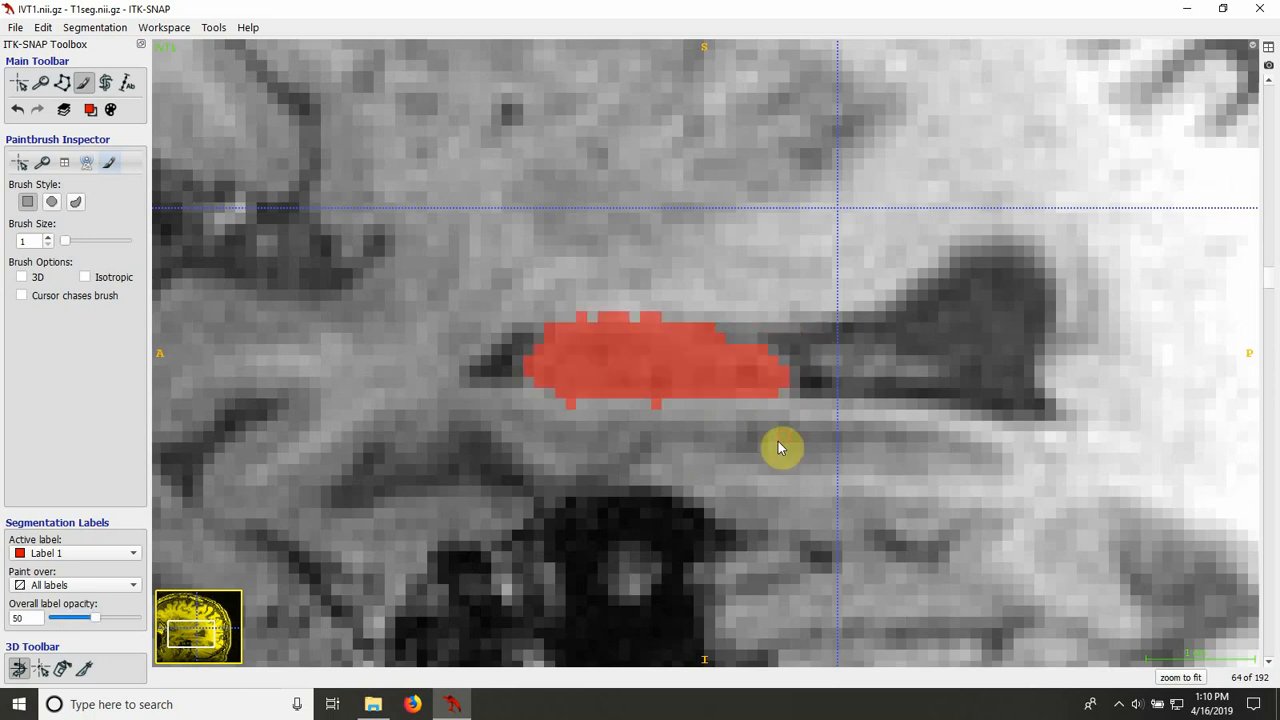
# Step: Erase the protruding pixel on the anterior upper edge of the fill on sagittal slice 65 and check the boundary without the overlay
pyautogui.scroll(1, 772, 449)
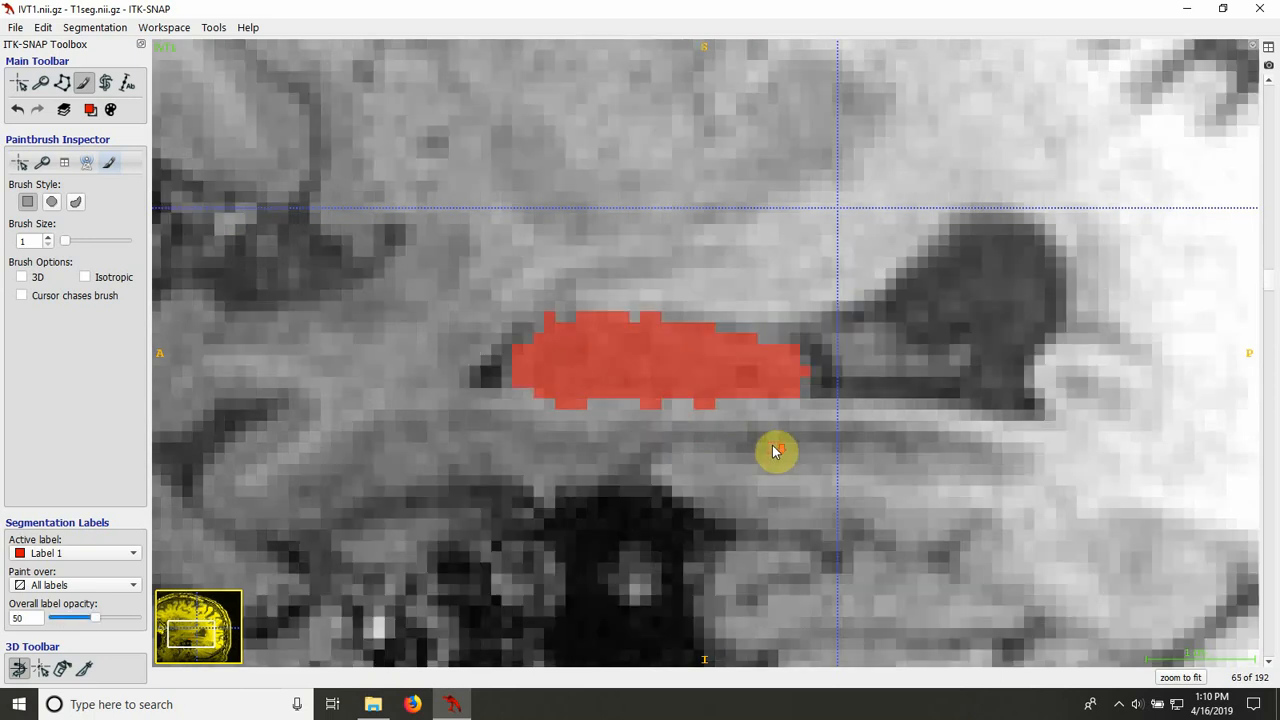
pyautogui.press('s')
pyautogui.press('s')
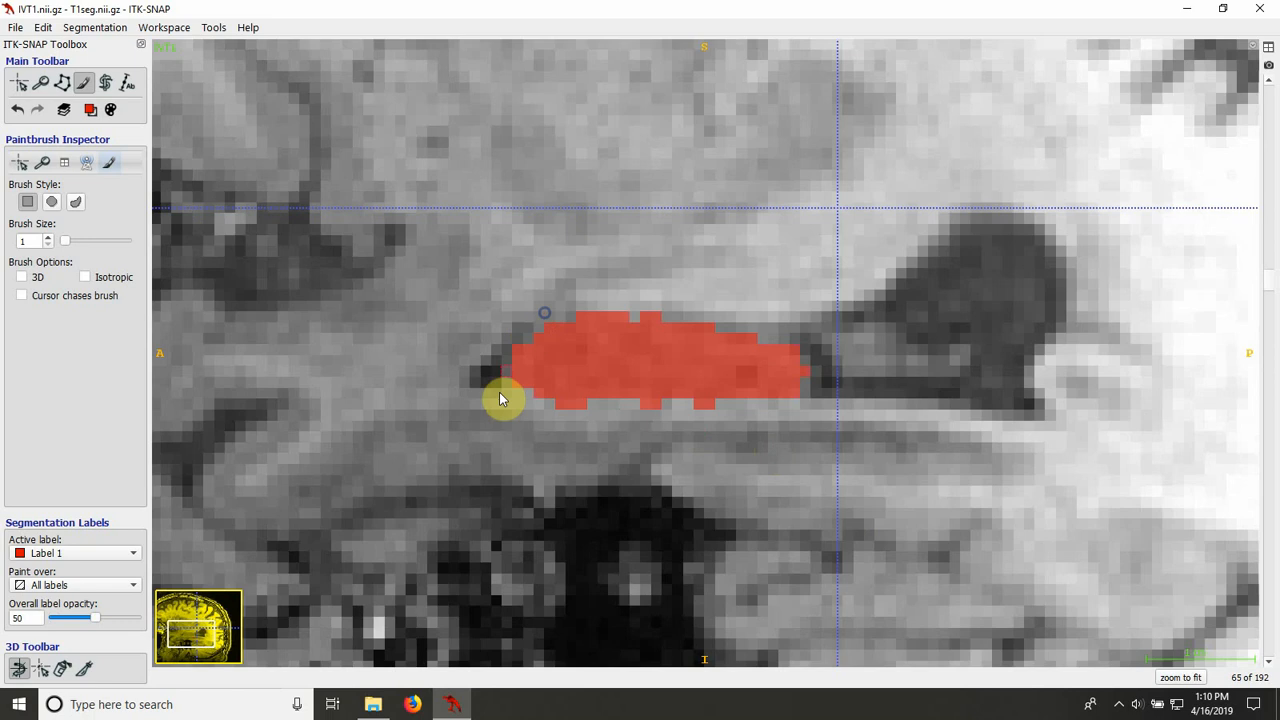
pyautogui.press('s')
pyautogui.press('s')
# Step: Examine the fill's anterior end on sagittal slices 66 and 67 with the overlay hidden and shown
pyautogui.press('s')
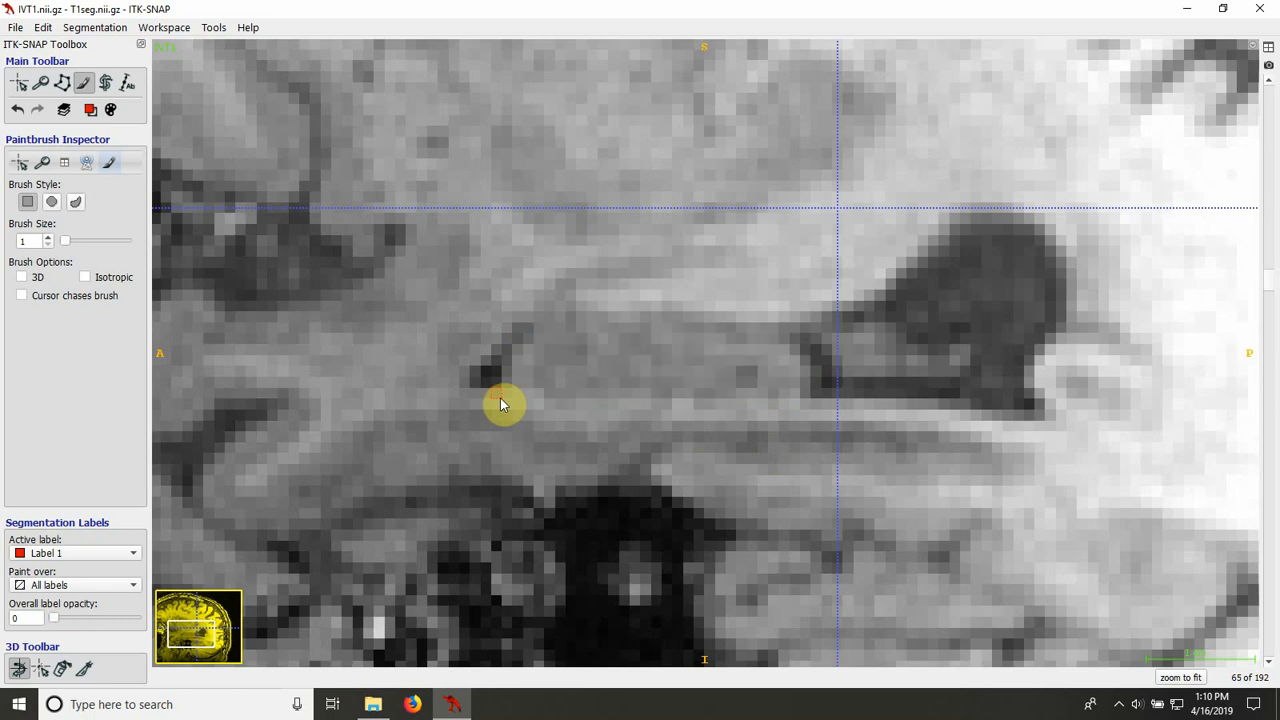
pyautogui.press('s')
pyautogui.scroll(1, 500, 398)
pyautogui.press('s')
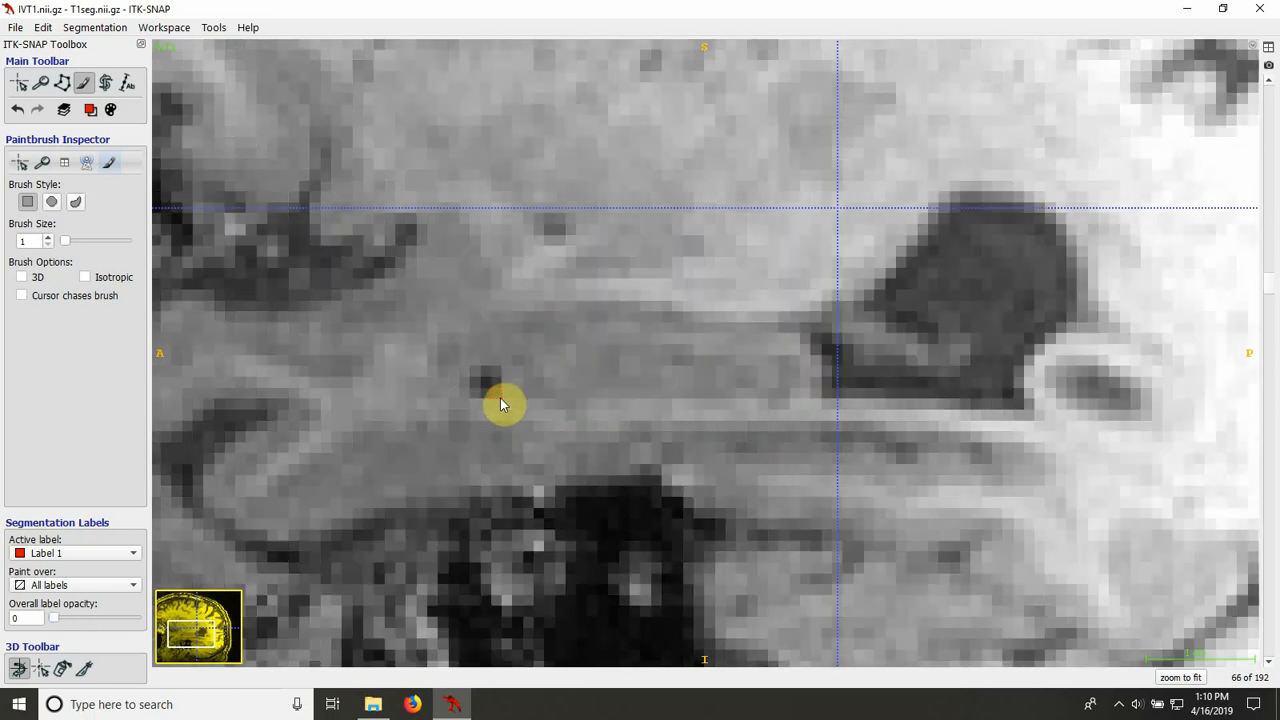
pyautogui.press('s')
pyautogui.press('s')
pyautogui.press('s')
pyautogui.press('s')
pyautogui.press('s')
pyautogui.press('s')
pyautogui.press('s')
pyautogui.press('s')
pyautogui.press('s')
pyautogui.press('Up')
pyautogui.press('s')
pyautogui.press('s')
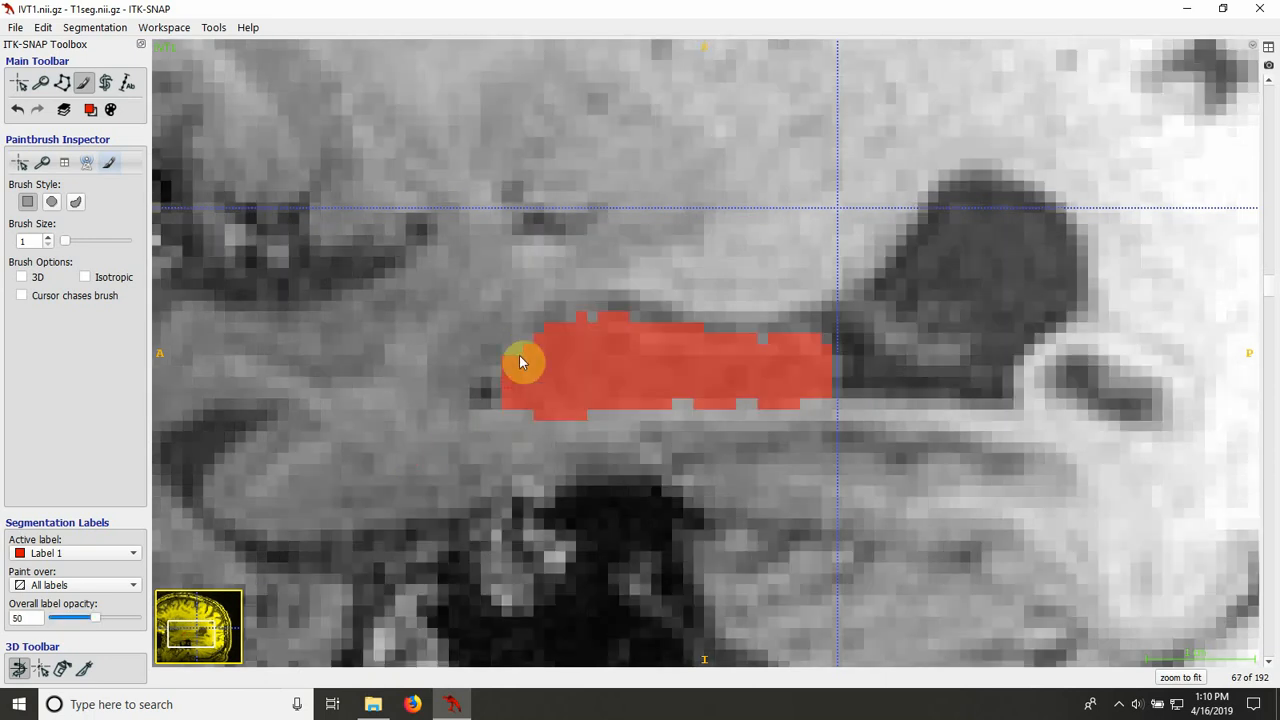
pyautogui.press('s')
pyautogui.press('s')
pyautogui.press('s')
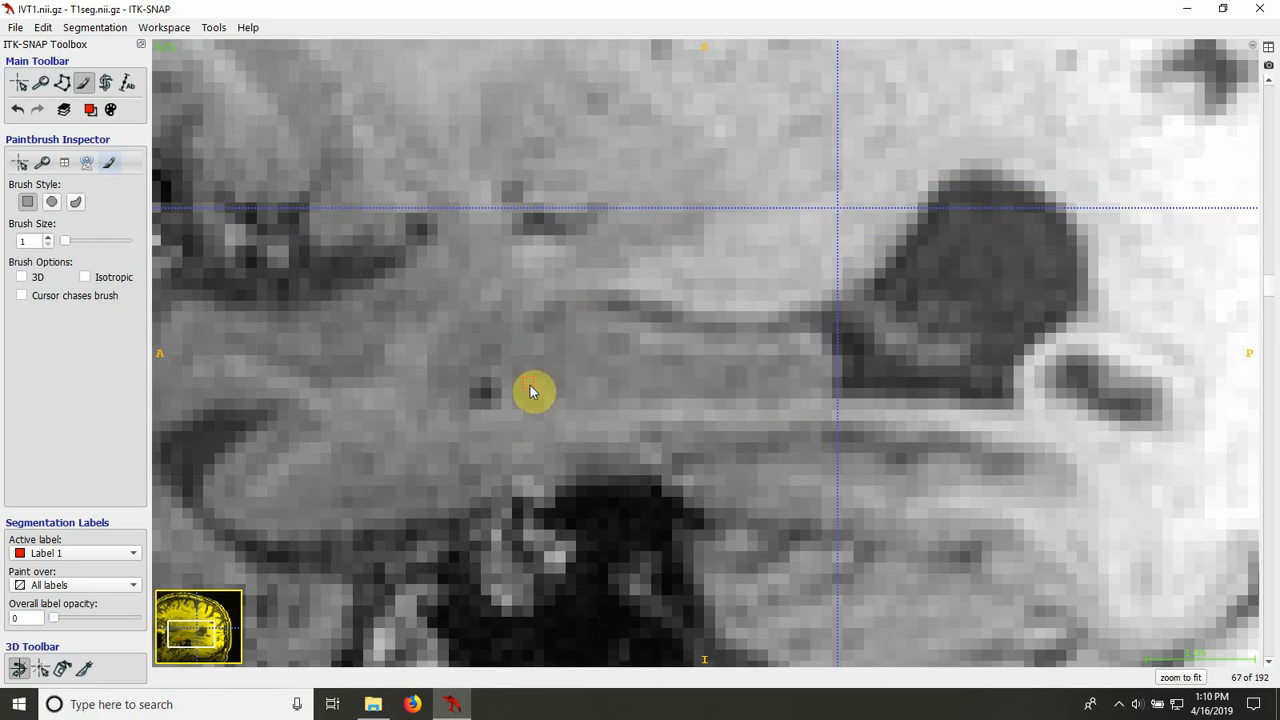
pyautogui.press('s')
# Step: Compare the fill outline with the underlying anatomy on sagittal slices 68 and 69 with the overlay hidden and shown
pyautogui.press('Up')
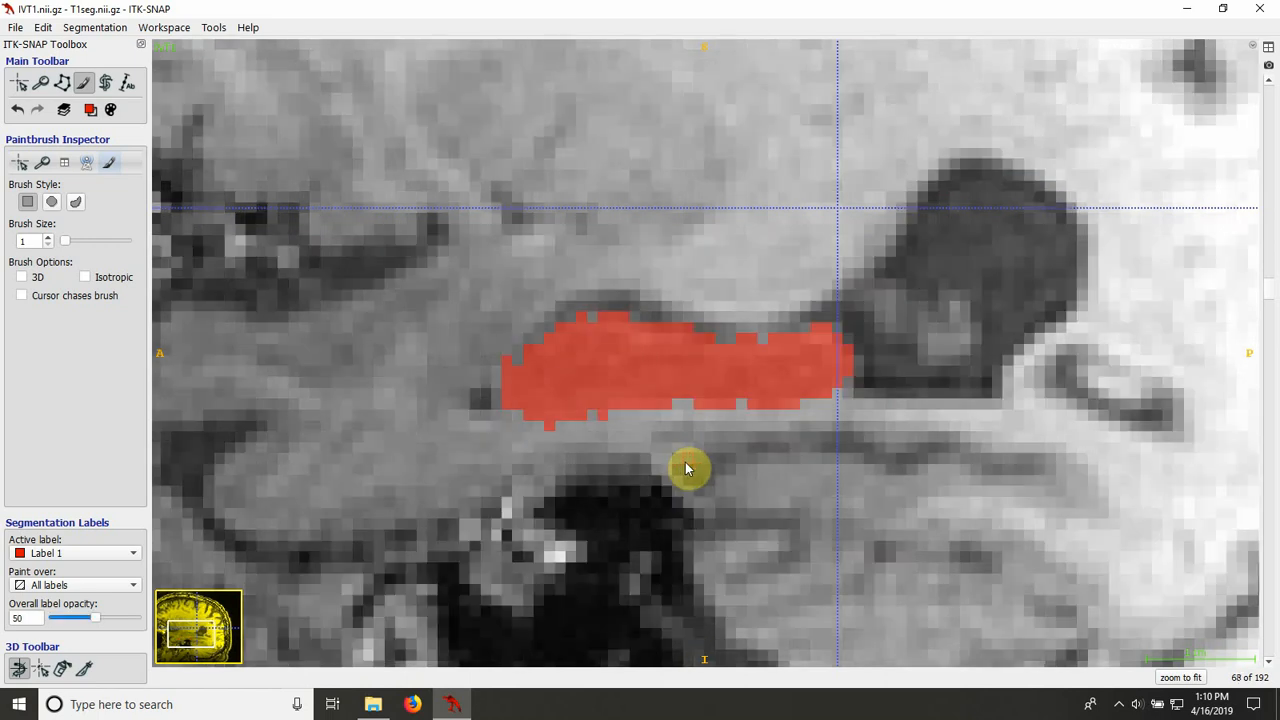
pyautogui.press('s')
pyautogui.press('s')
pyautogui.press('s')
pyautogui.press('s')
pyautogui.press('s')
pyautogui.press('s')
pyautogui.press('s')
pyautogui.press('s')
pyautogui.press('Up')
pyautogui.press('s')
pyautogui.press('s')
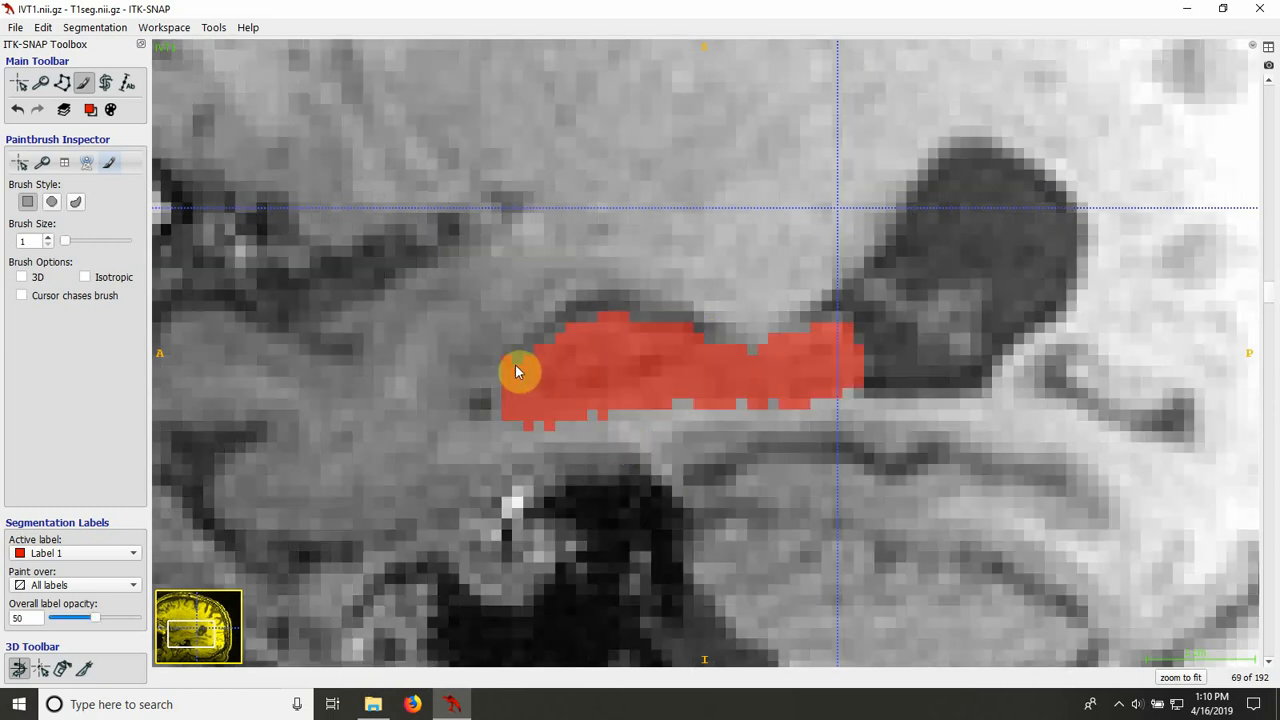
# Step: Examine the anterior boundary of the hippocampus on sagittal slice 70 with the overlay hidden and shown
pyautogui.press('s')
pyautogui.press('s')
pyautogui.press('Up')
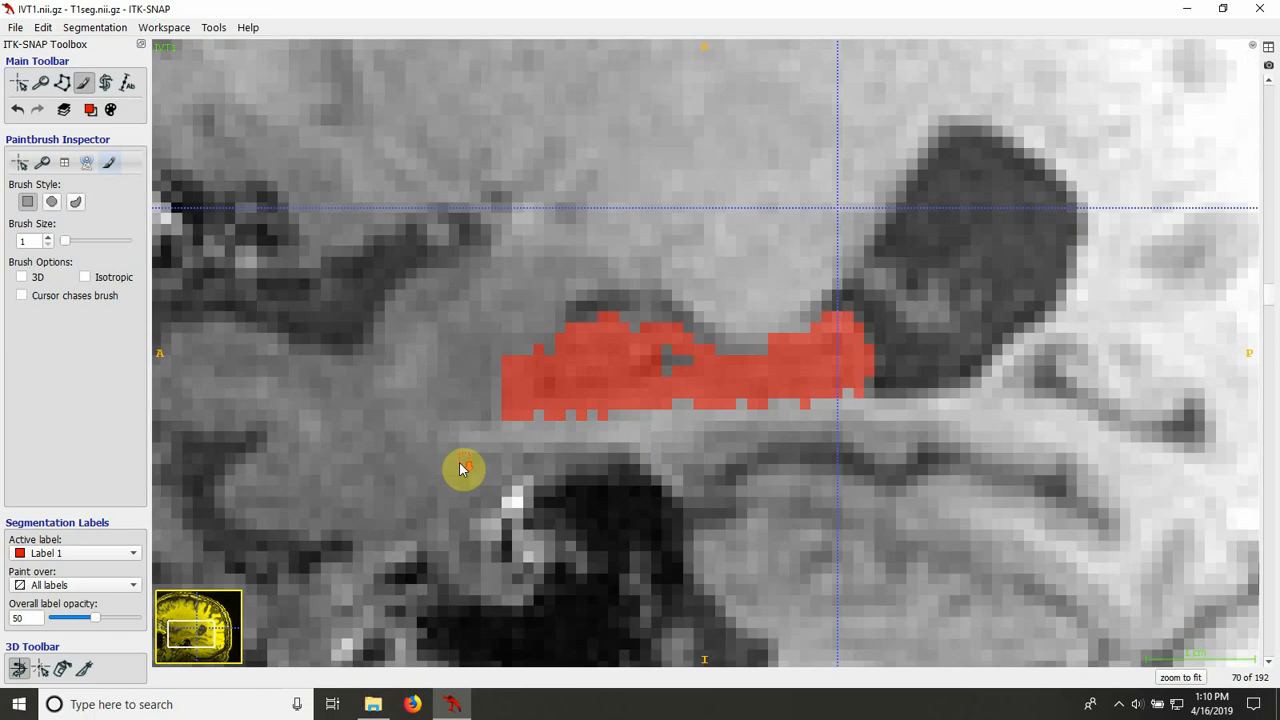
pyautogui.press('s')
pyautogui.press('s')
pyautogui.press('s')
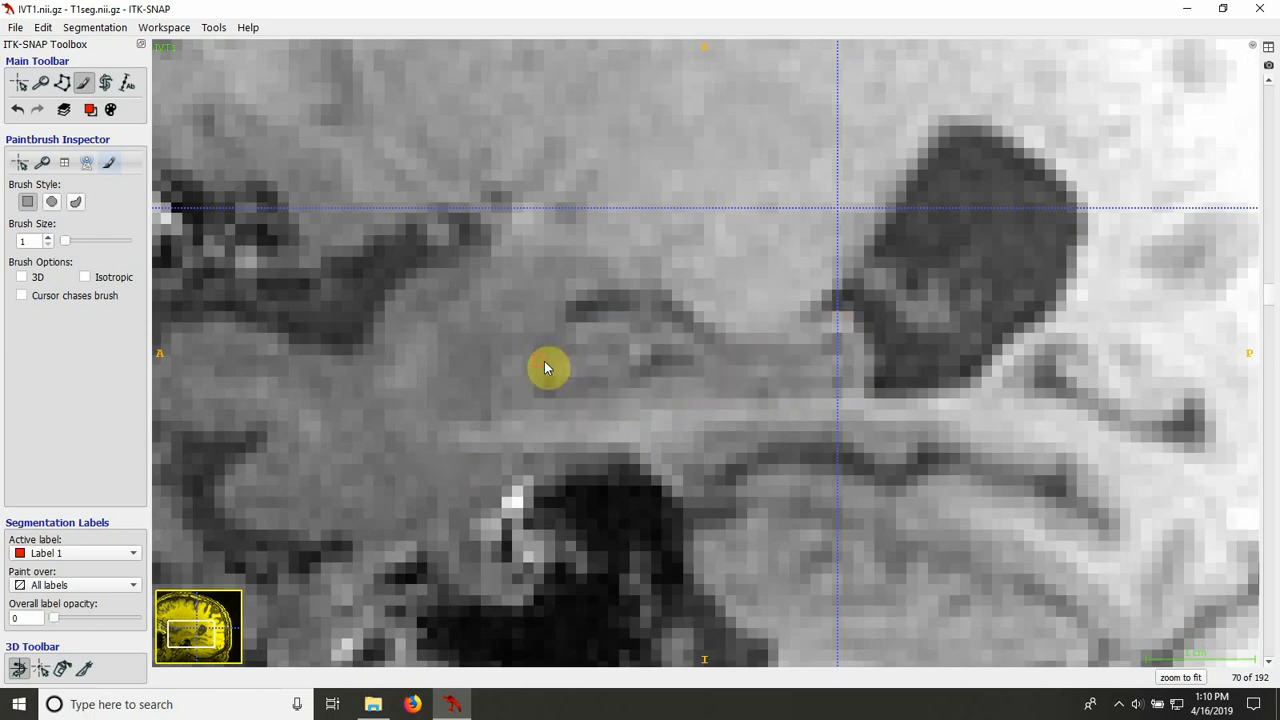
pyautogui.press('s')
pyautogui.press('s')
pyautogui.press('s')
pyautogui.press('s')
pyautogui.press('s')
# Step: Trace the rounded anterior hippocampal boundary on slice 70 as a smooth-curve polygon outline and clear it without filling
pyautogui.click(61, 83)
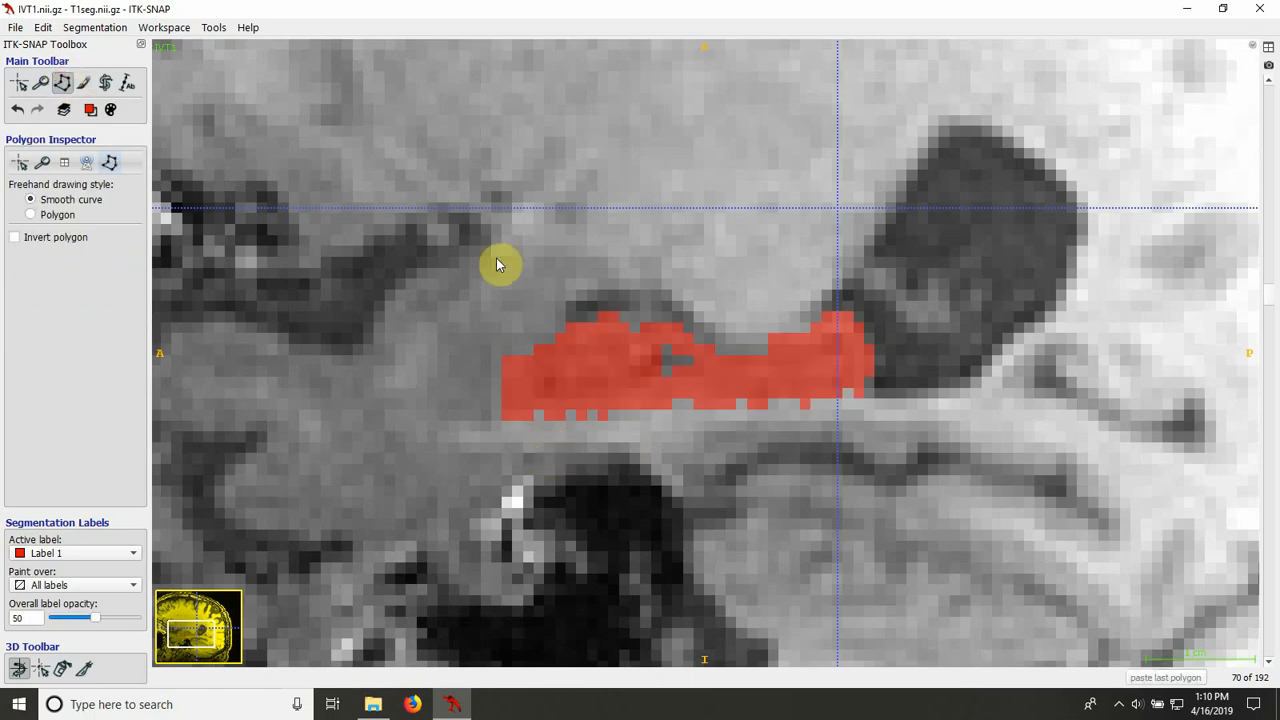
pyautogui.press('s')
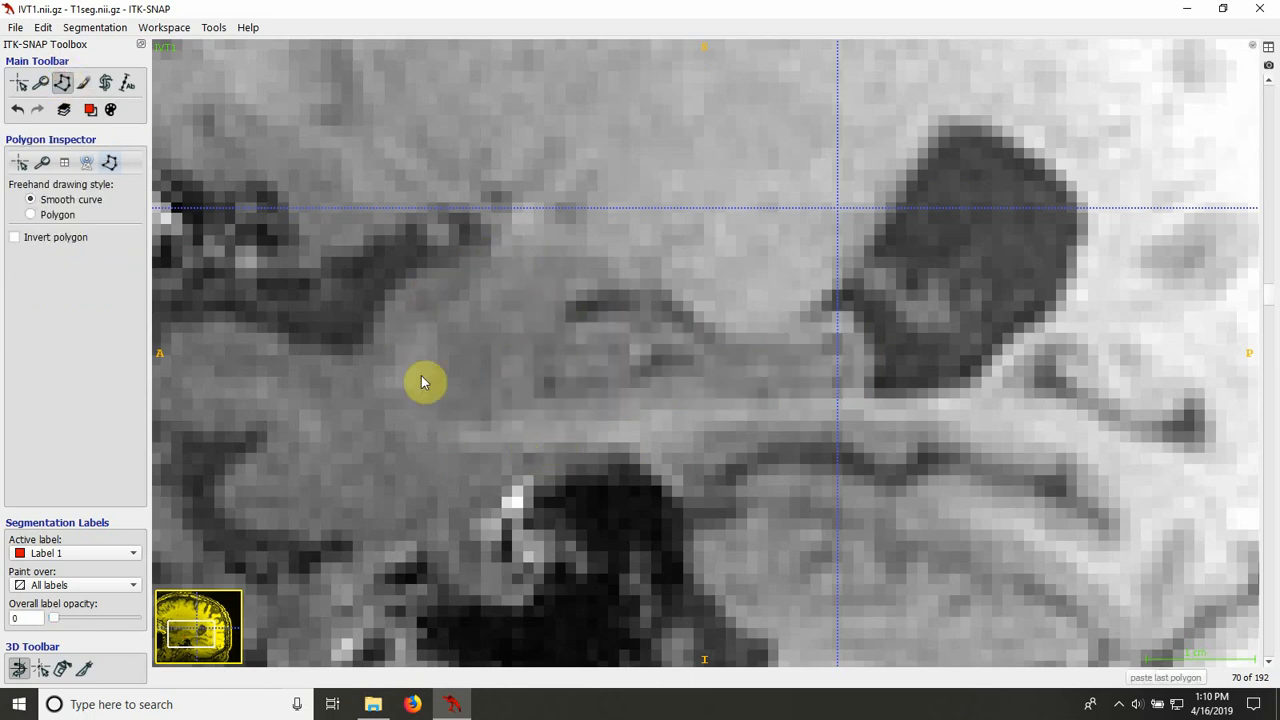
pyautogui.press('s')
pyautogui.press('s')
pyautogui.press('s')
pyautogui.press('s')
pyautogui.press('s')
pyautogui.click(573, 419)
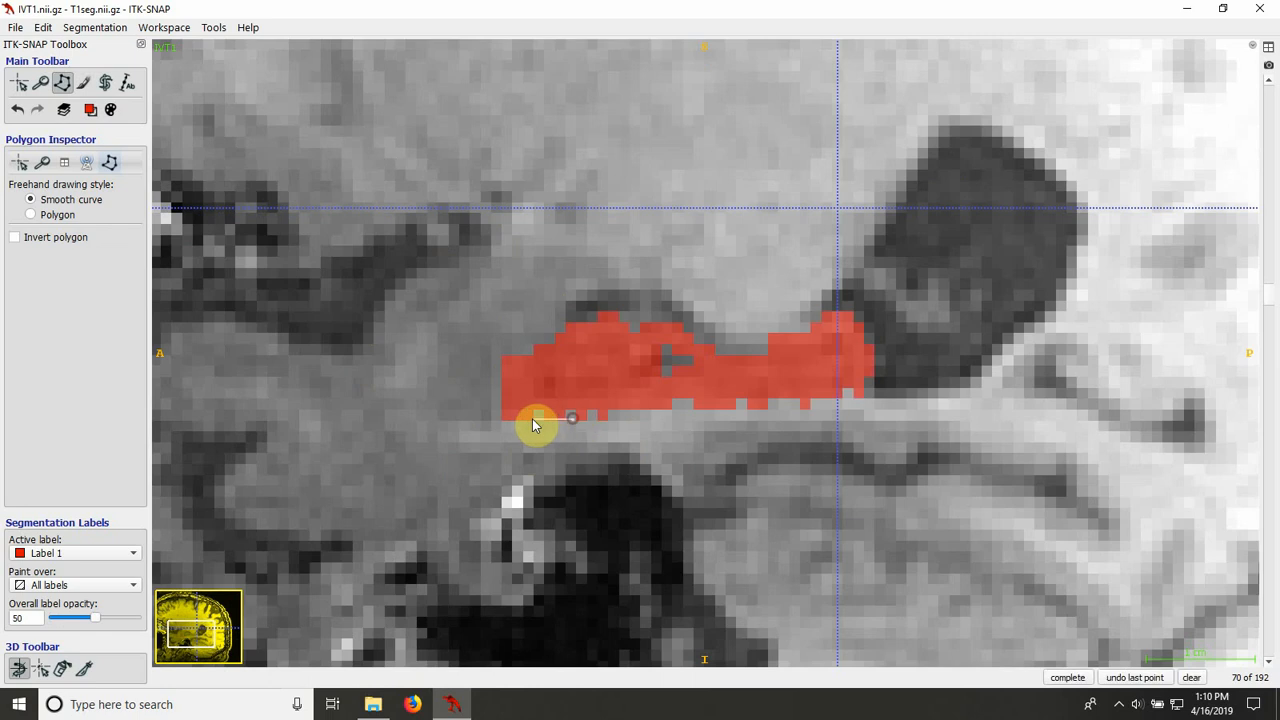
pyautogui.press('s')
pyautogui.moveTo(507, 417); pyautogui.dragTo(502, 370)
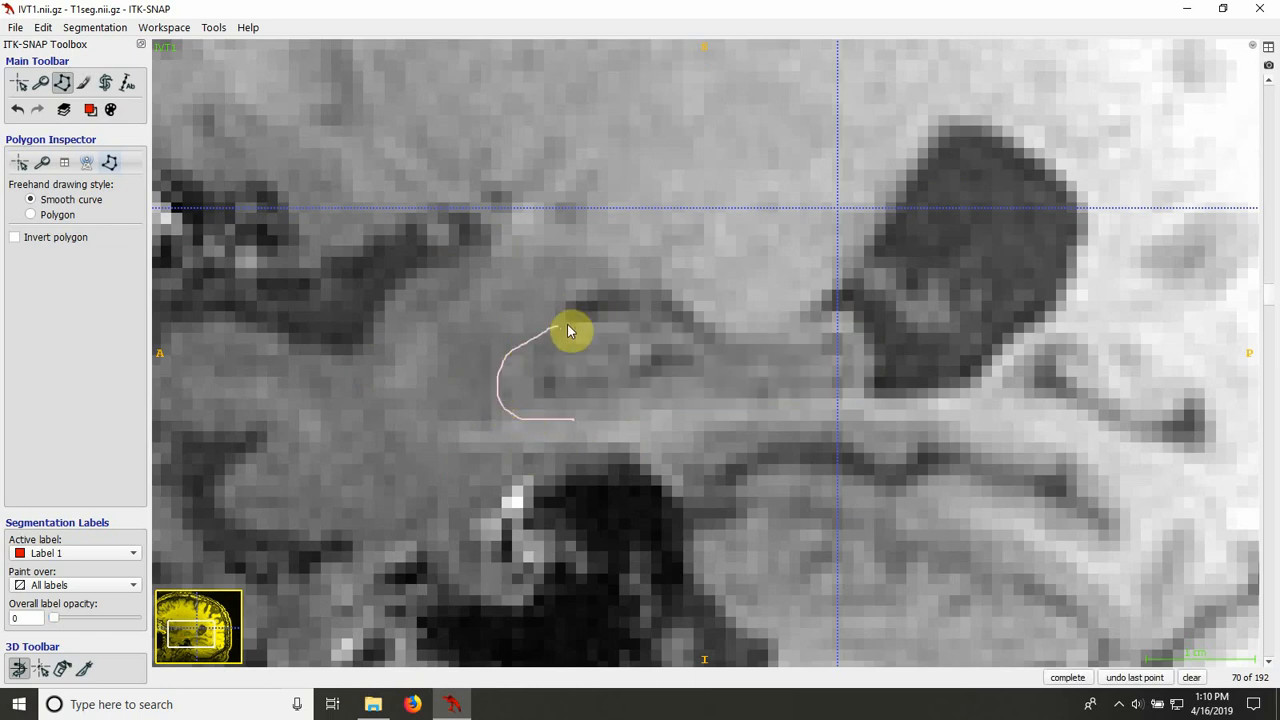
pyautogui.press('s')
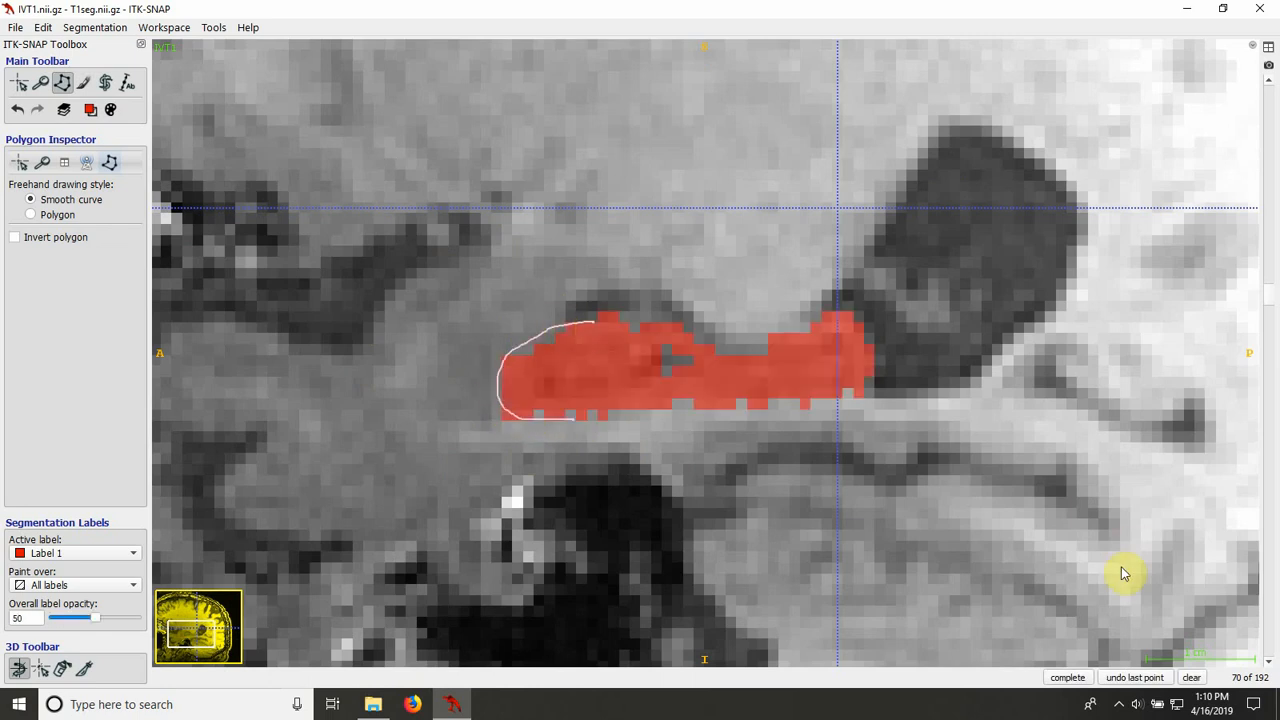
pyautogui.click(1191, 677)
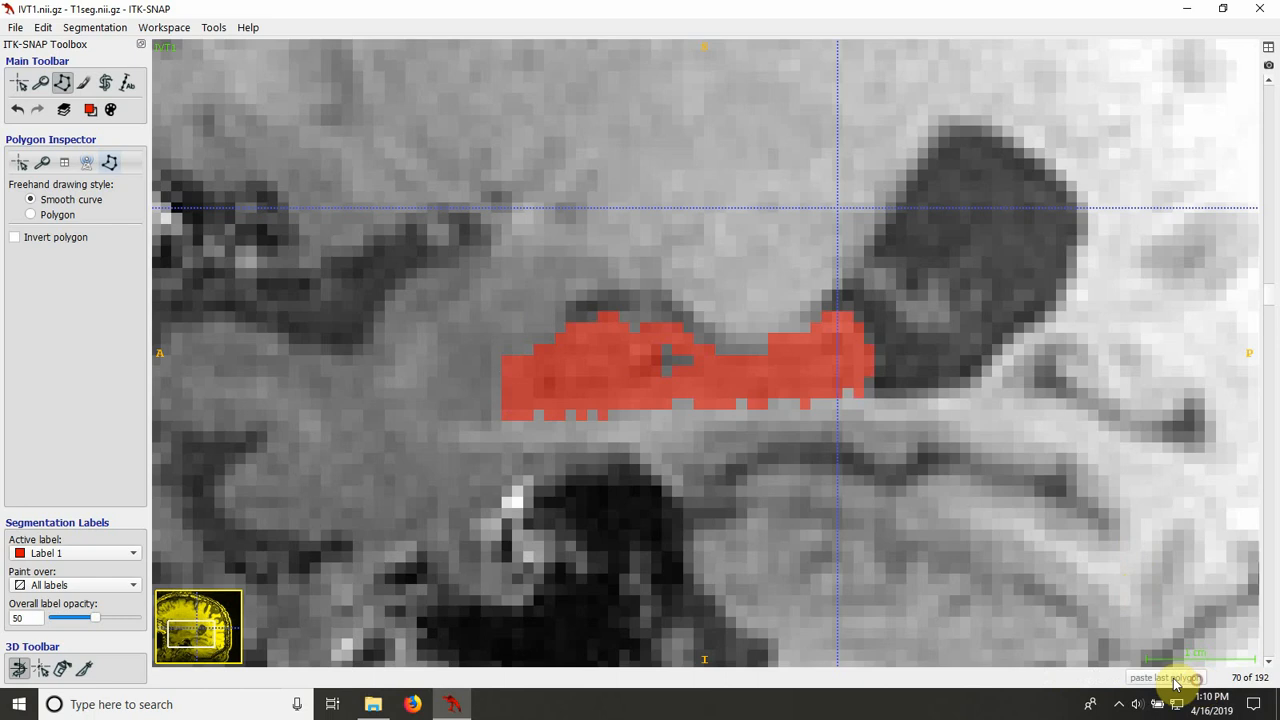
# Step: Paint the missing pixels along the anterior upper edge and lower edge of the Label 1 fill on slice 70
pyautogui.click(84, 83)
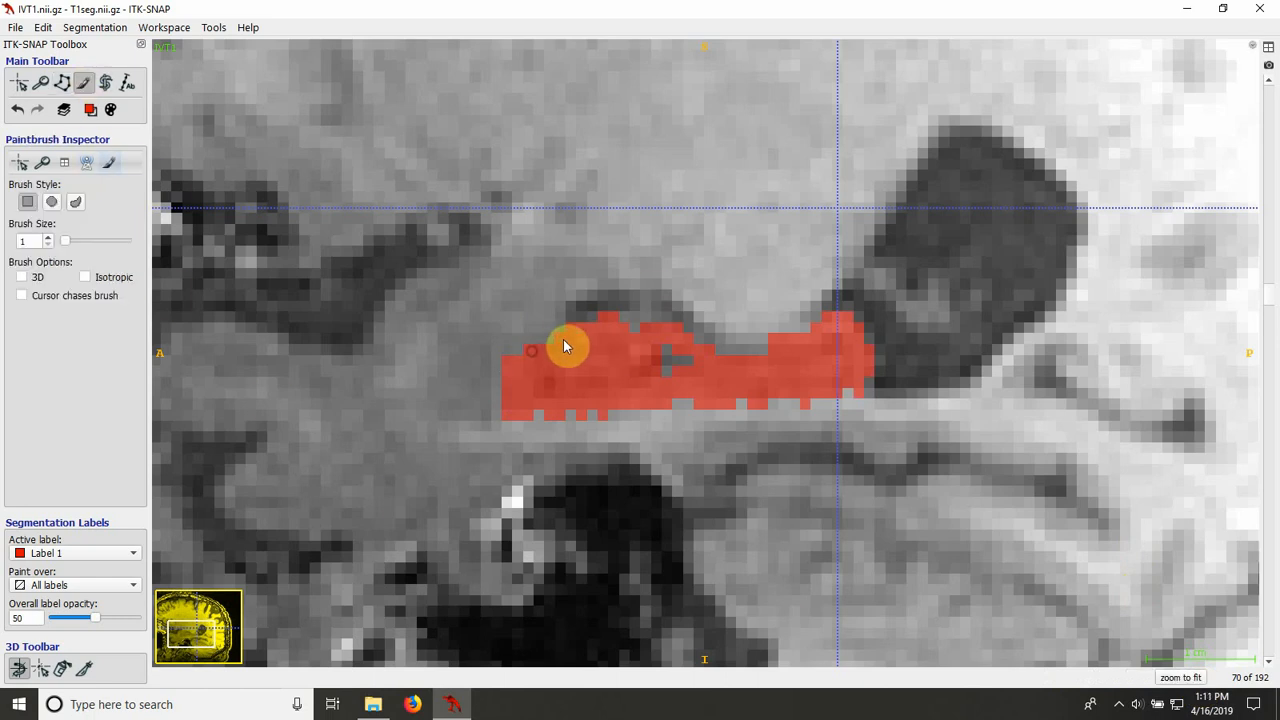
pyautogui.press('s')
pyautogui.press('s')
pyautogui.press('s')
pyautogui.press('s')
pyautogui.scroll(-1, 587, 478)
pyautogui.scroll(2, 587, 478)
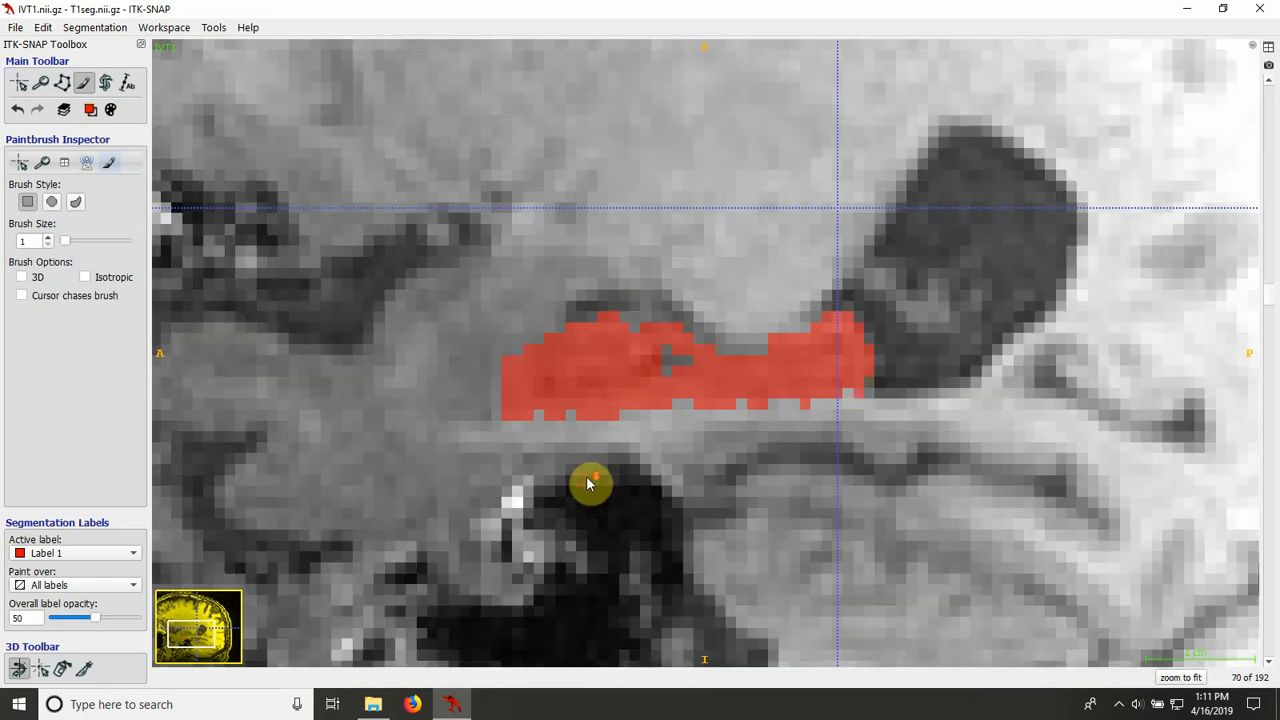
pyautogui.press('s')
# Step: Inspect slice 71 without the overlay, trace its anterior hippocampal boundary as a smooth-curve outline, and clear the outline
pyautogui.press('s')
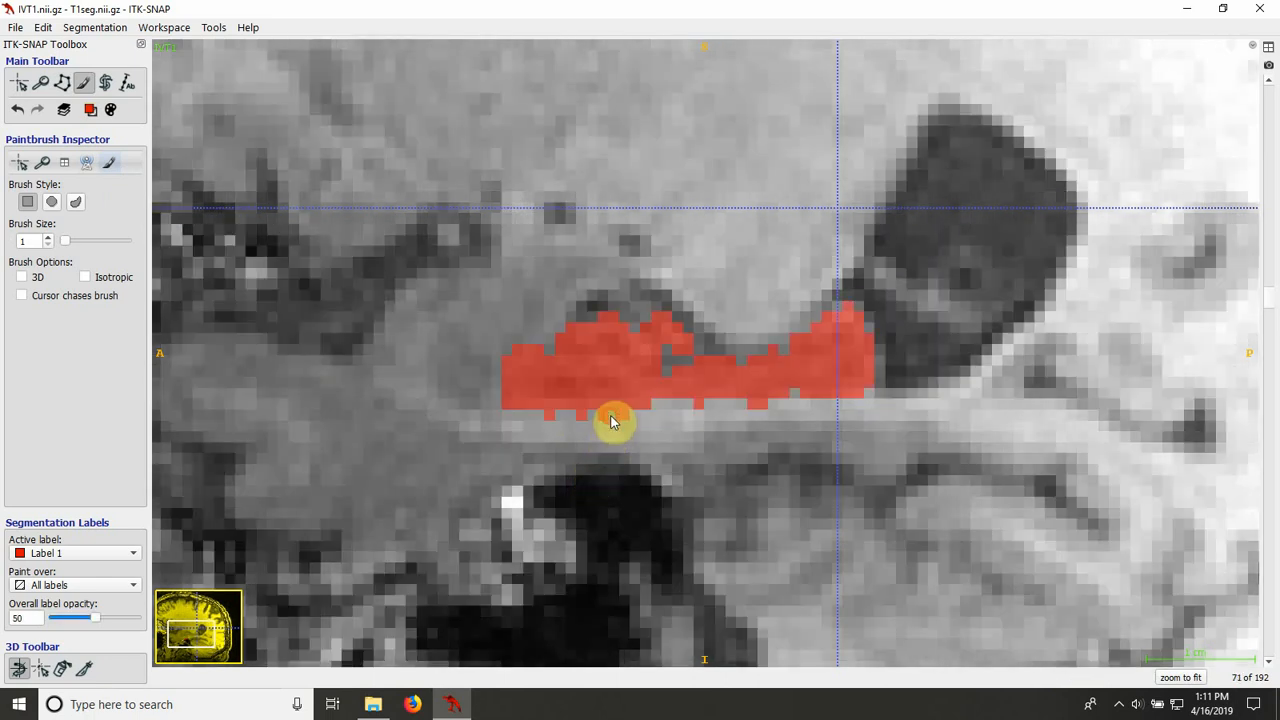
pyautogui.press('s')
pyautogui.press('s')
pyautogui.press('s')
pyautogui.press('s')
pyautogui.press('s')
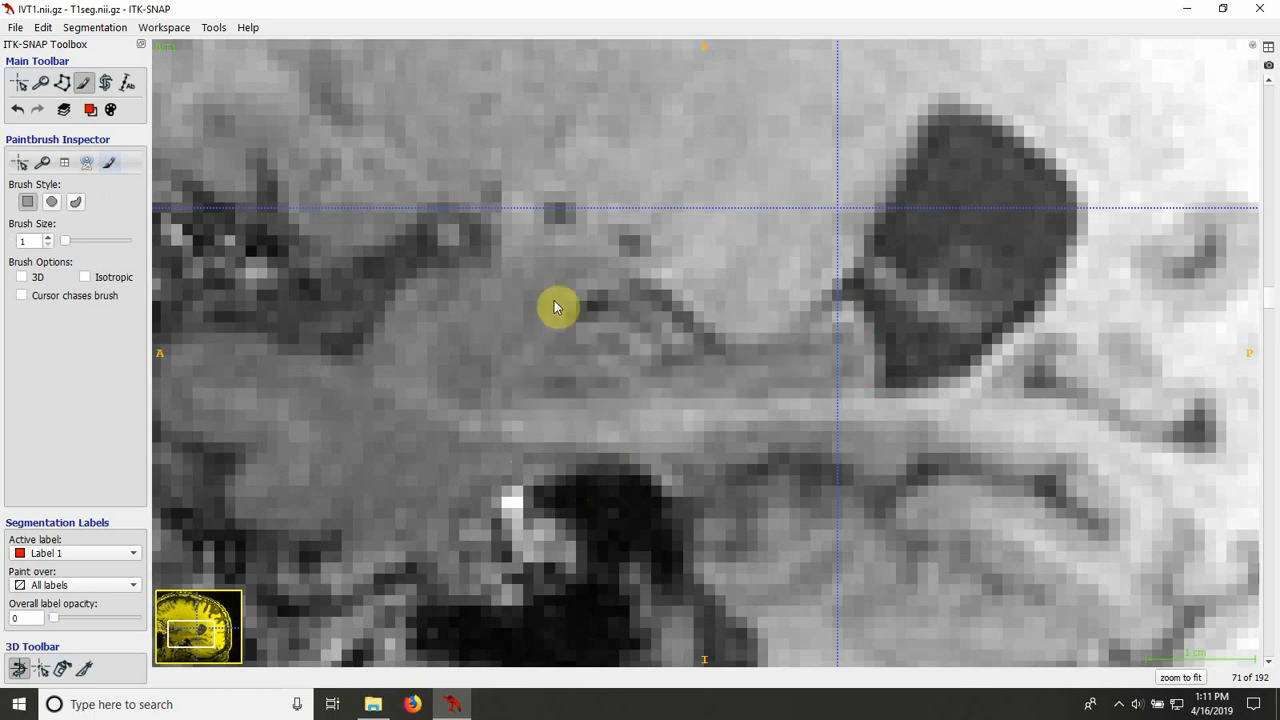
pyautogui.click(62, 83)
pyautogui.click(583, 318)
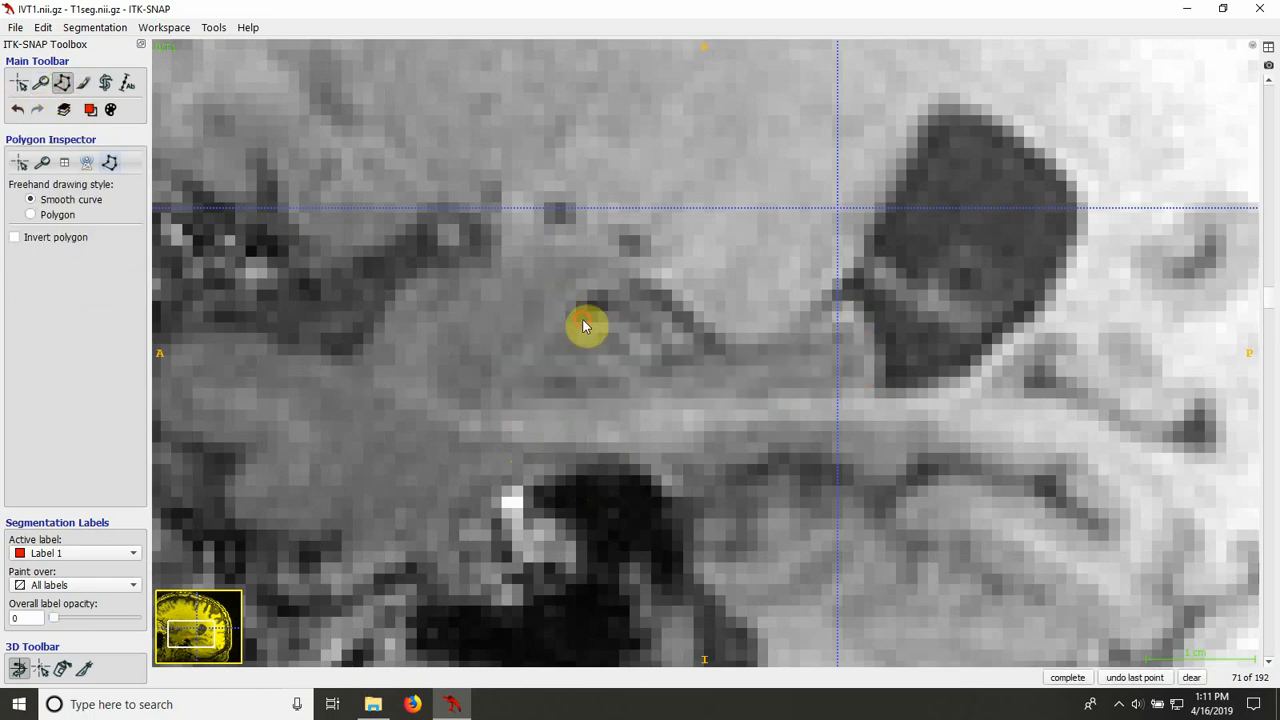
pyautogui.moveTo(545, 328)
pyautogui.mouseDown()
pyautogui.moveTo(507, 350)
pyautogui.moveTo(503, 394)
pyautogui.mouseUp()
pyautogui.press('s')
pyautogui.press('s')
pyautogui.press('s')
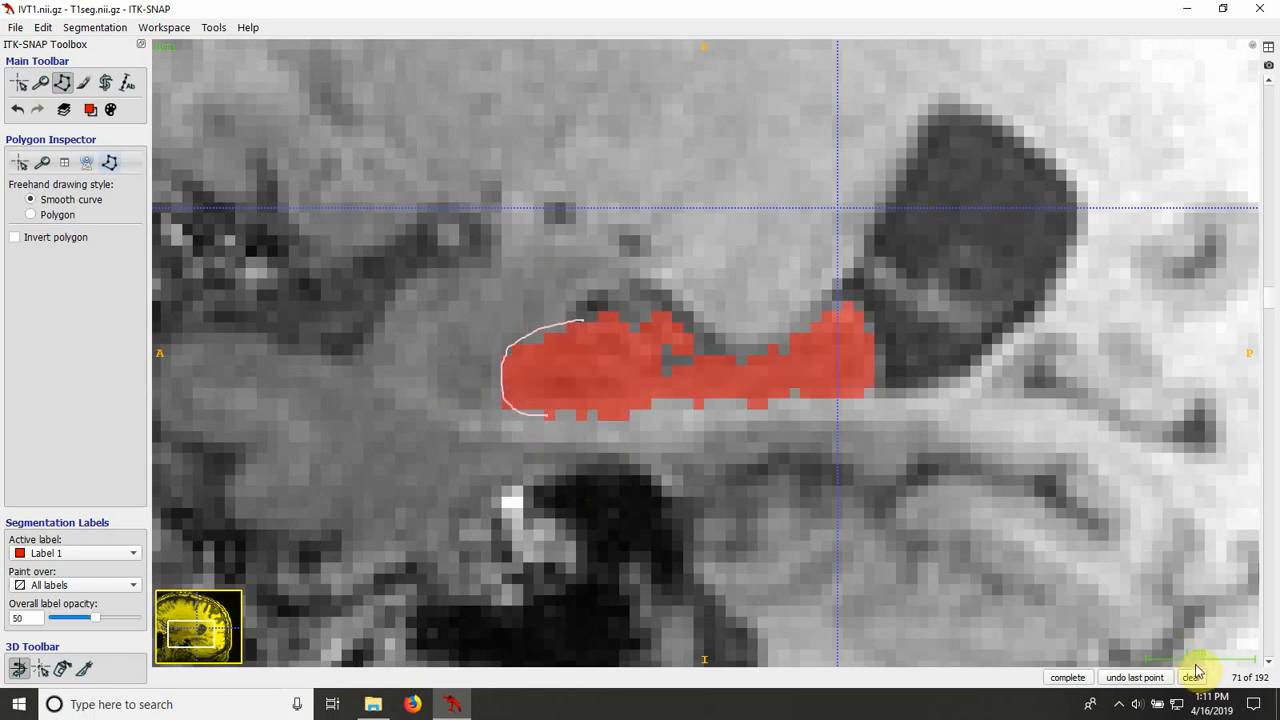
pyautogui.click(1190, 677)
# Step: Paint the missing anterior upper-edge pixels of the fill on slice 71 and compare the result with slice 70
pyautogui.click(83, 83)
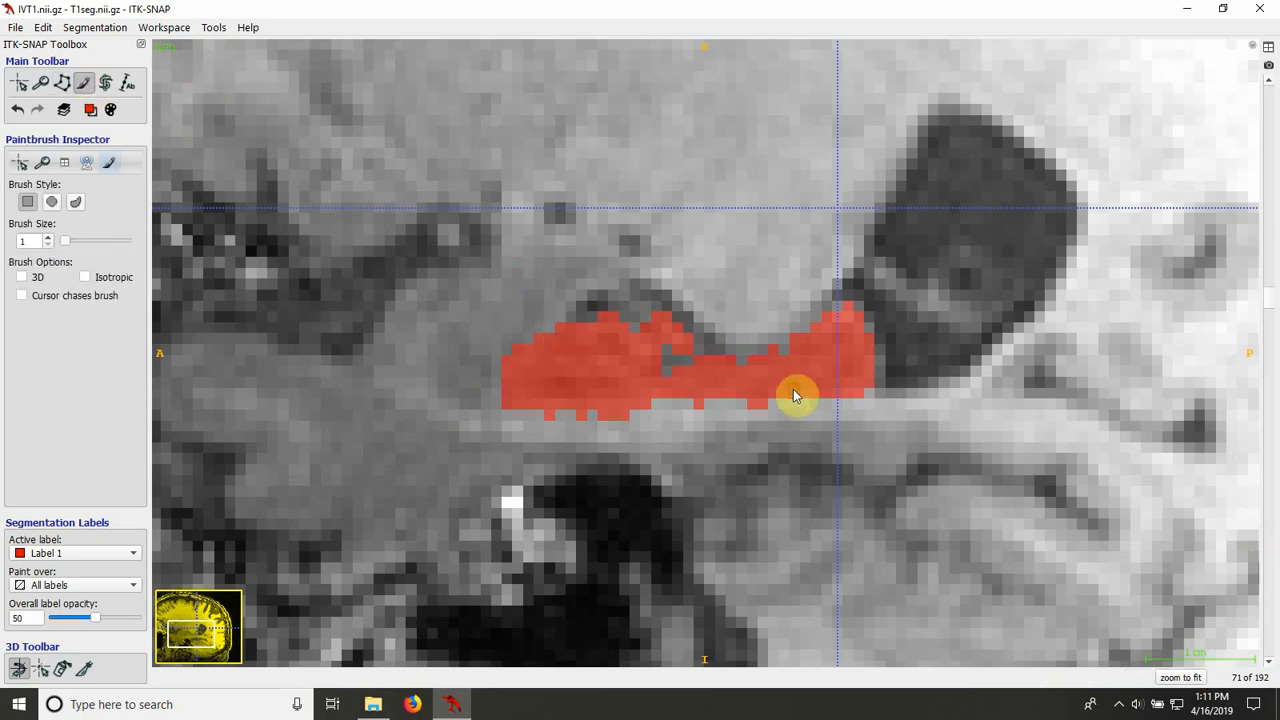
pyautogui.press('s')
pyautogui.press('s')
pyautogui.scroll(-1, 793, 387)
pyautogui.press('s')
pyautogui.press('s')
pyautogui.scroll(2, 793, 387)
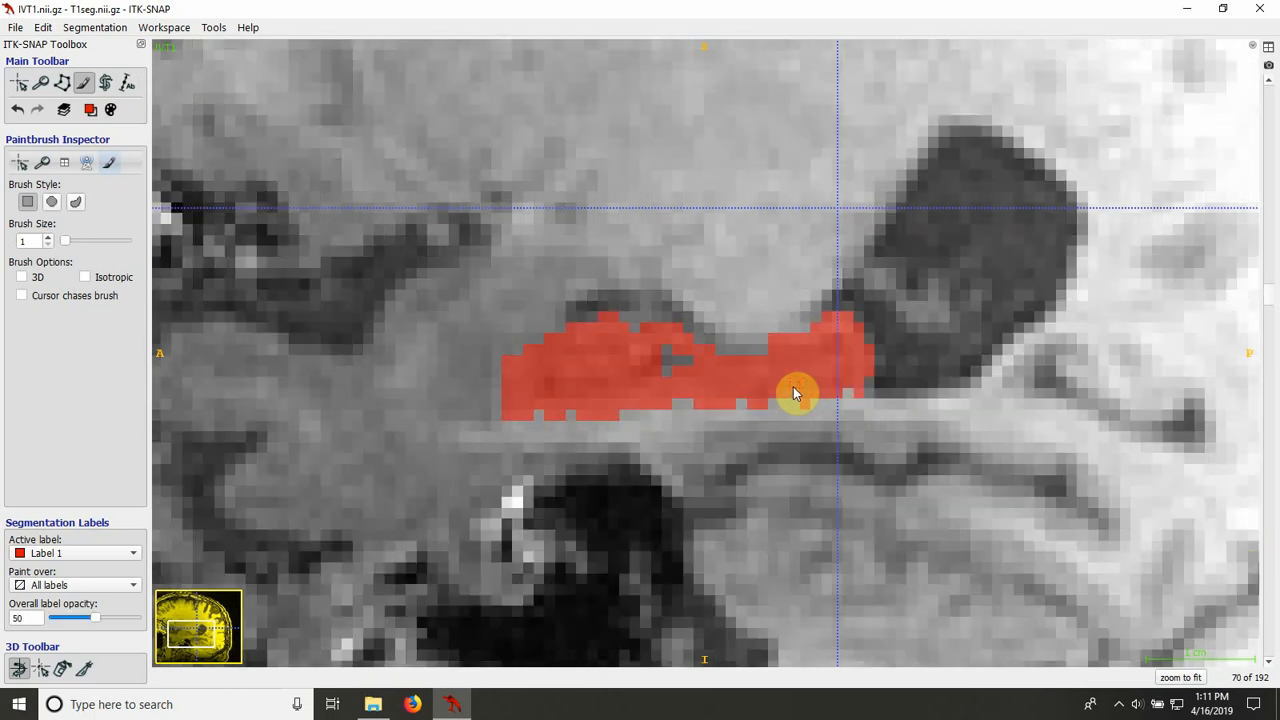
# Step: Compare slice 73 with the overlay hidden and shown, and erase the stray pixel protruding from the anterior upper edge of the fill
pyautogui.scroll(-3, 793, 390)
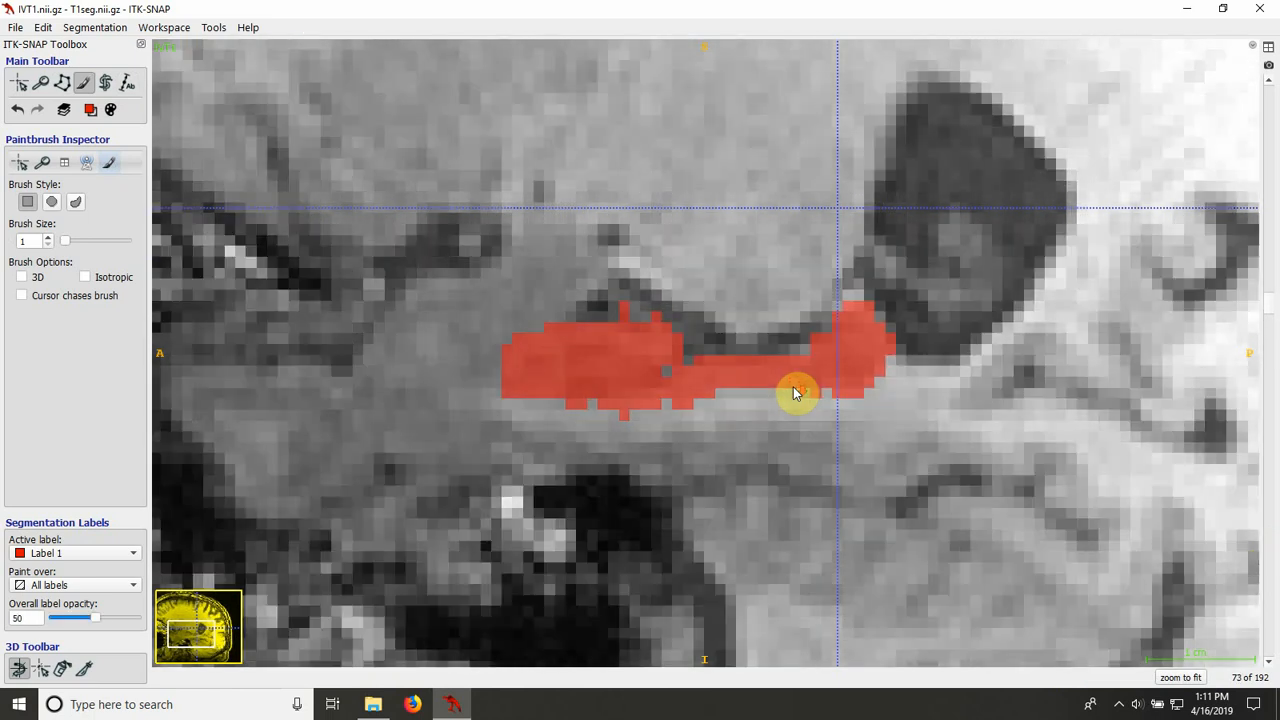
pyautogui.press('s')
pyautogui.press('s')
# Step: Trace the rounded anterior hippocampal boundary on slice 73 as a smooth-curve outline, compare it with the fill, and clear it
pyautogui.press('s')
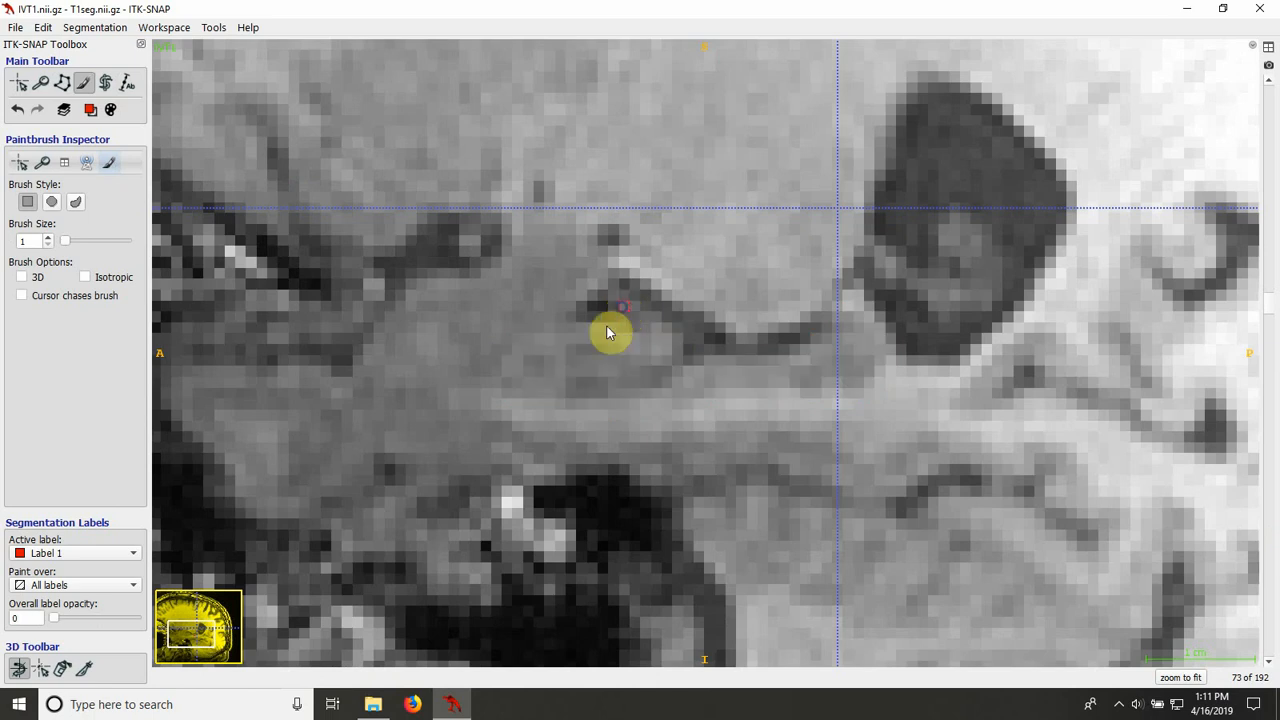
pyautogui.press('s')
pyautogui.press('s')
pyautogui.press('s')
pyautogui.press('s')
pyautogui.click(62, 82)
pyautogui.press('s')
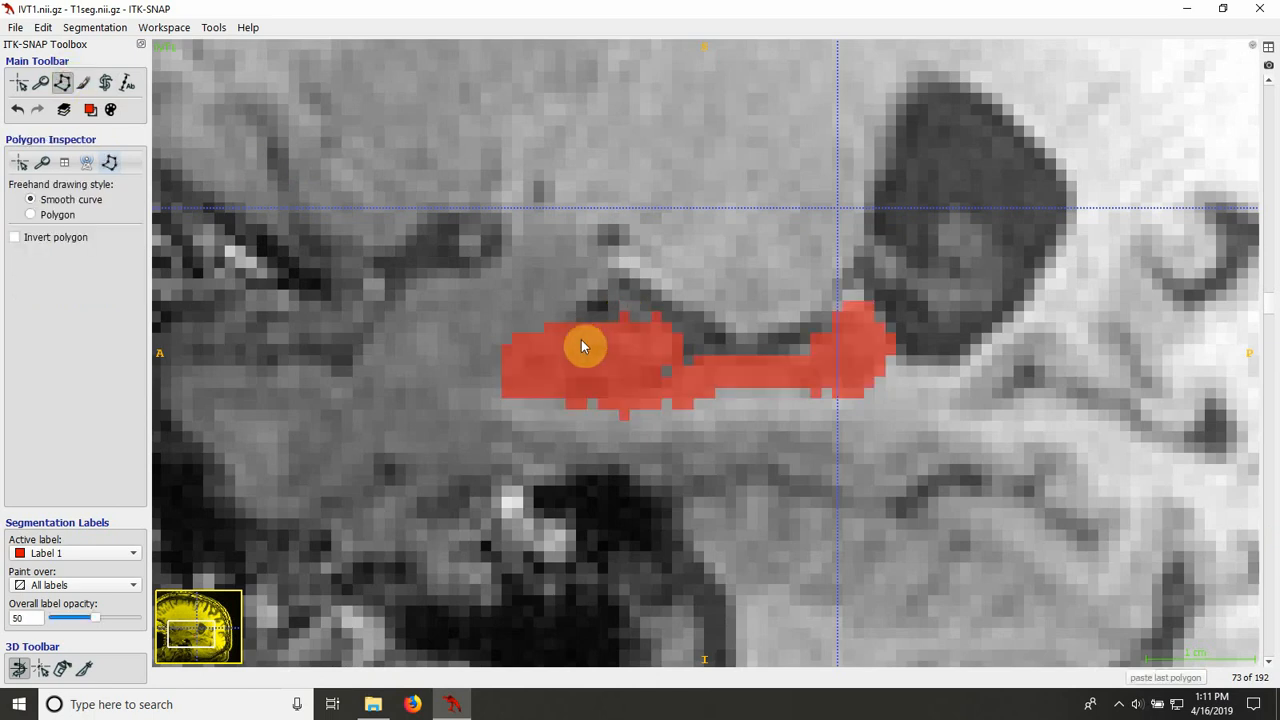
pyautogui.press('s')
pyautogui.click(575, 320)
pyautogui.moveTo(544, 323)
pyautogui.mouseDown()
pyautogui.moveTo(502, 366)
pyautogui.moveTo(524, 403)
pyautogui.moveTo(569, 409)
pyautogui.mouseUp()
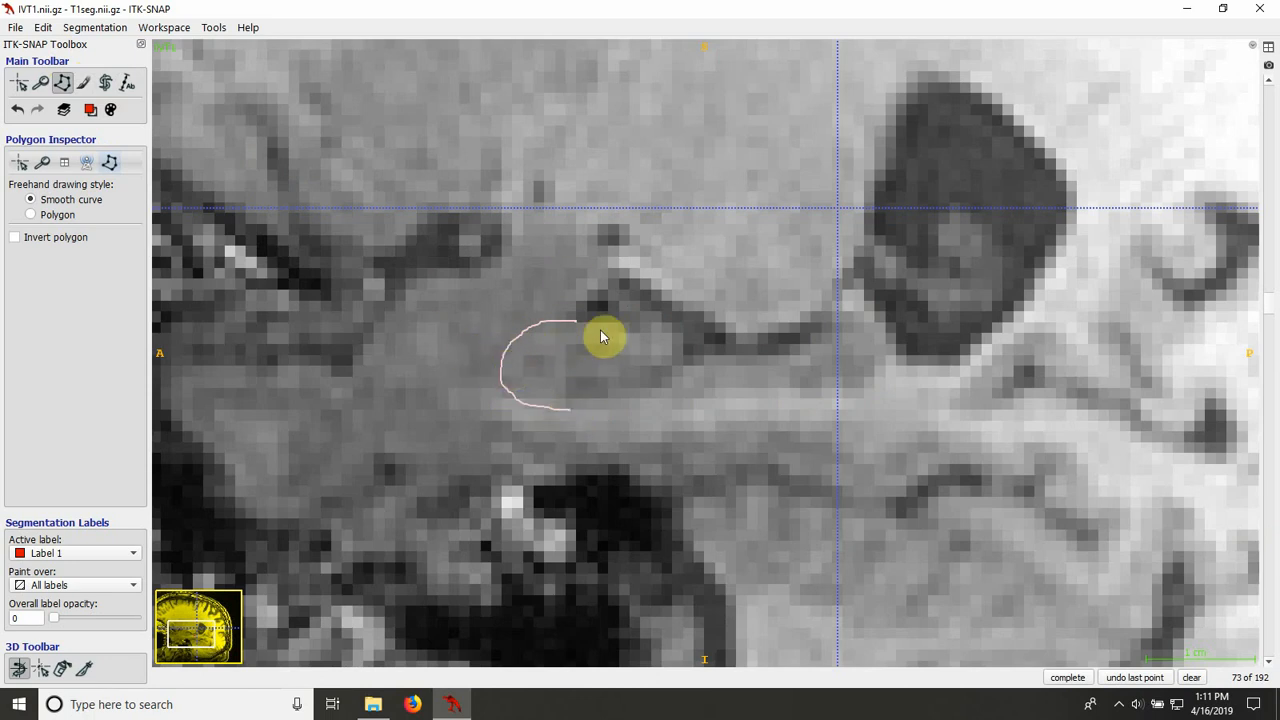
pyautogui.press('s')
pyautogui.click(1193, 678)
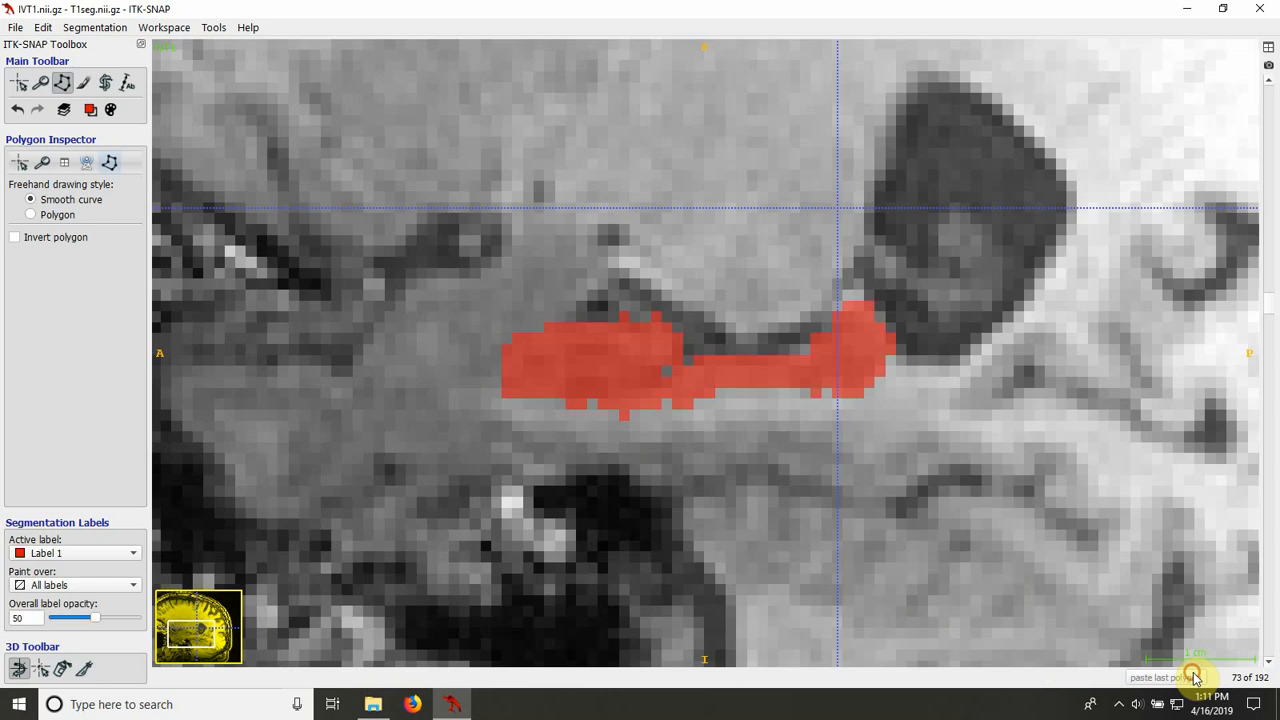
# Step: Inspect slice 74 with the overlay hidden and correct the pixels at the anterior upper corner of the fill with the paintbrush
pyautogui.click(83, 83)
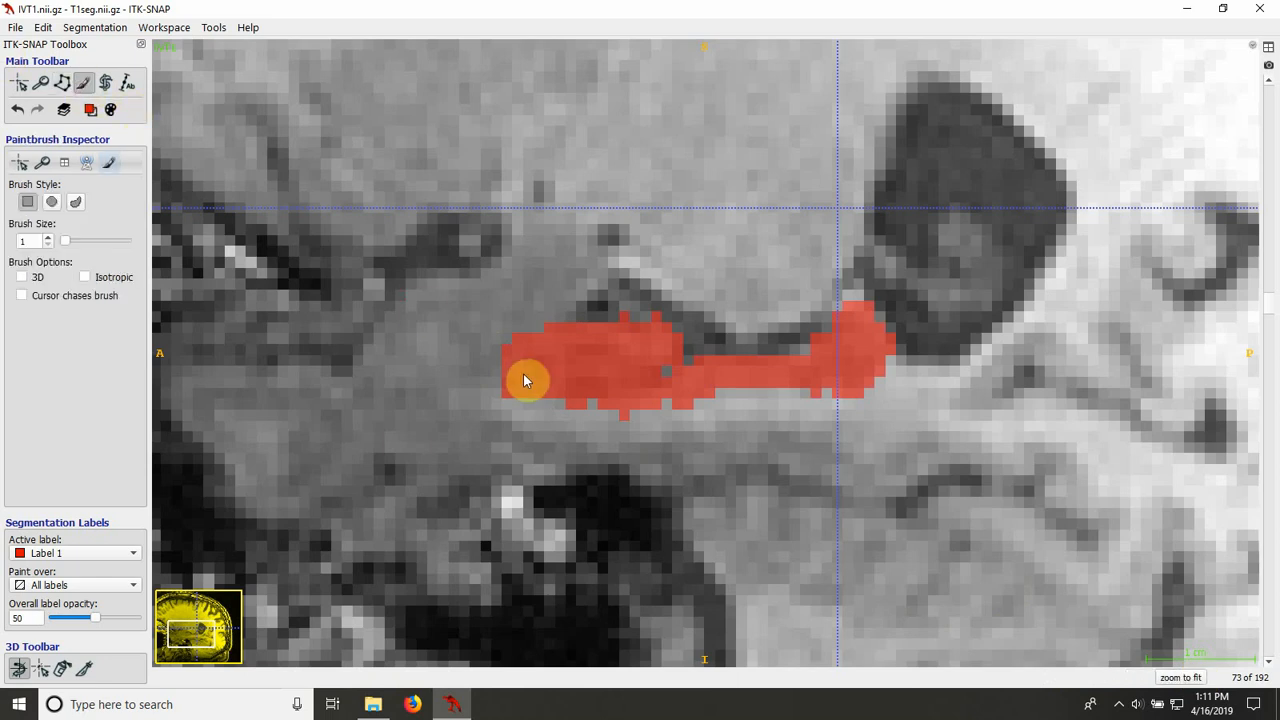
pyautogui.scroll(1, 535, 417)
pyautogui.press('s')
pyautogui.press('s')
pyautogui.press('s')
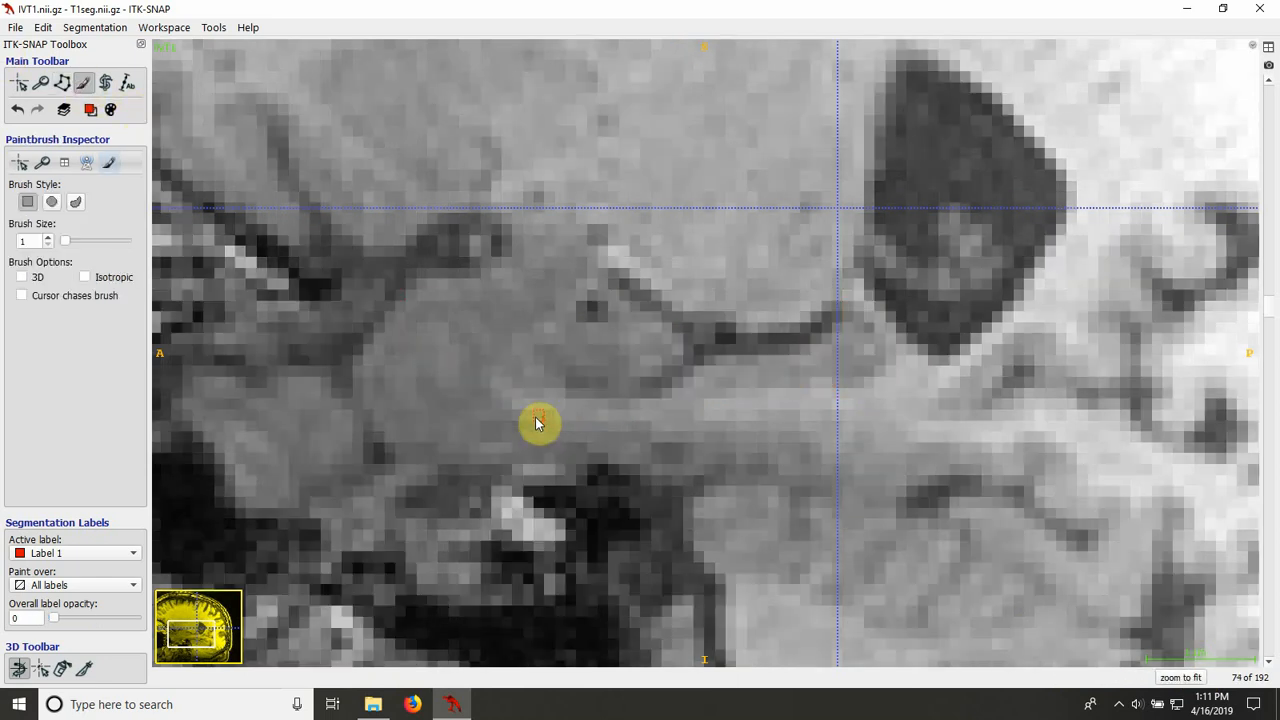
pyautogui.press('s')
pyautogui.press('s')
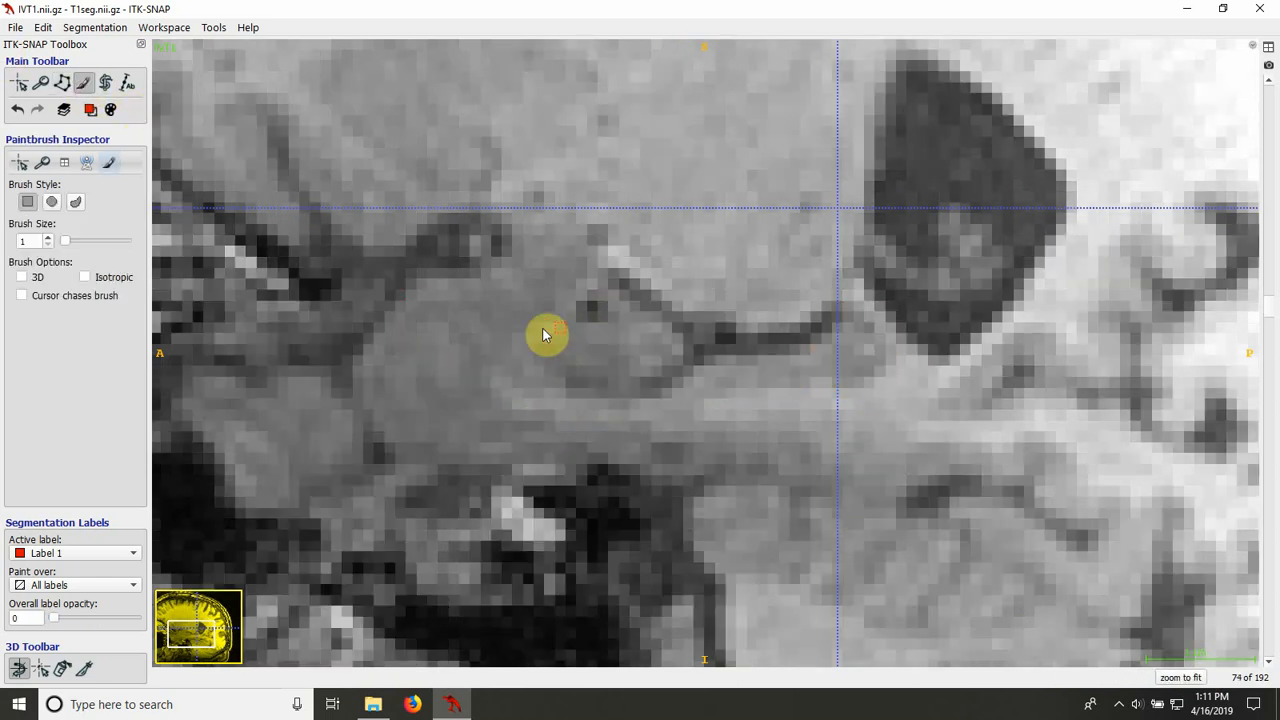
pyautogui.press('s')
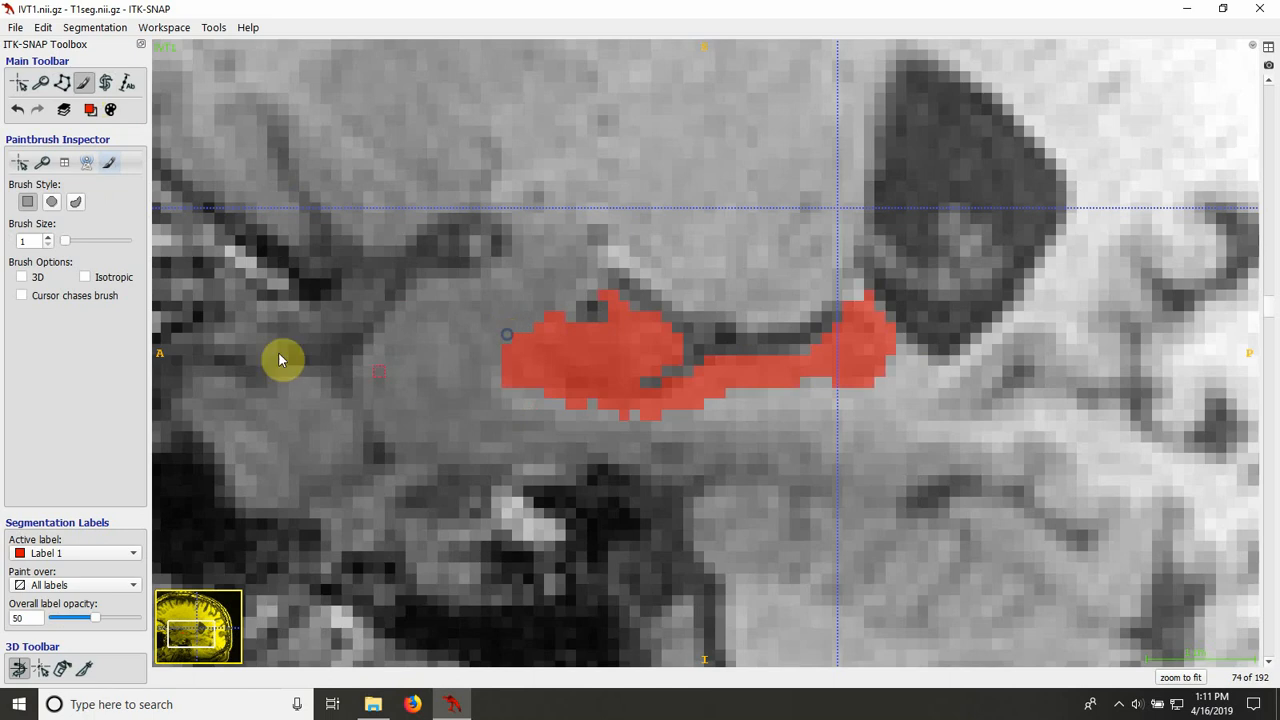
# Step: Trace the anterior hippocampal boundary on slice 74 twice as a smooth-curve outline, compare each with the fill, and clear it
pyautogui.click(62, 82)
pyautogui.press('s')
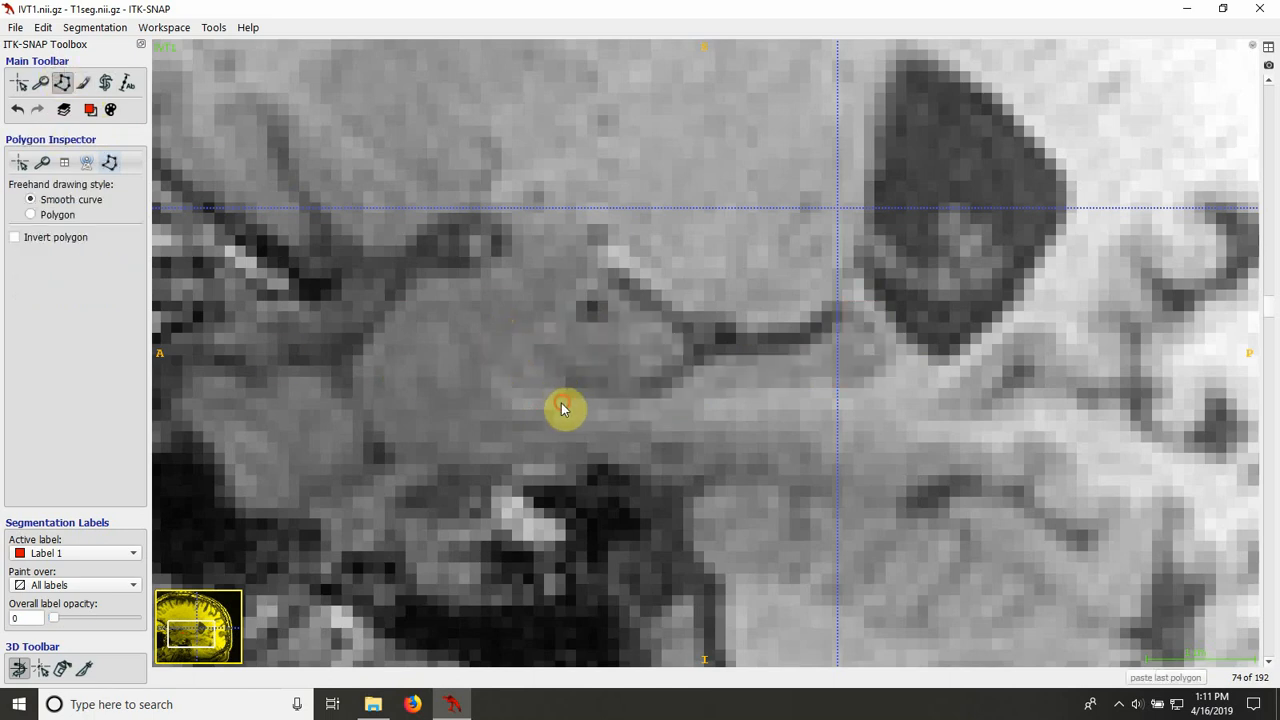
pyautogui.moveTo(562, 403)
pyautogui.mouseDown()
pyautogui.moveTo(502, 372)
pyautogui.moveTo(531, 312)
pyautogui.mouseUp()
pyautogui.press('s')
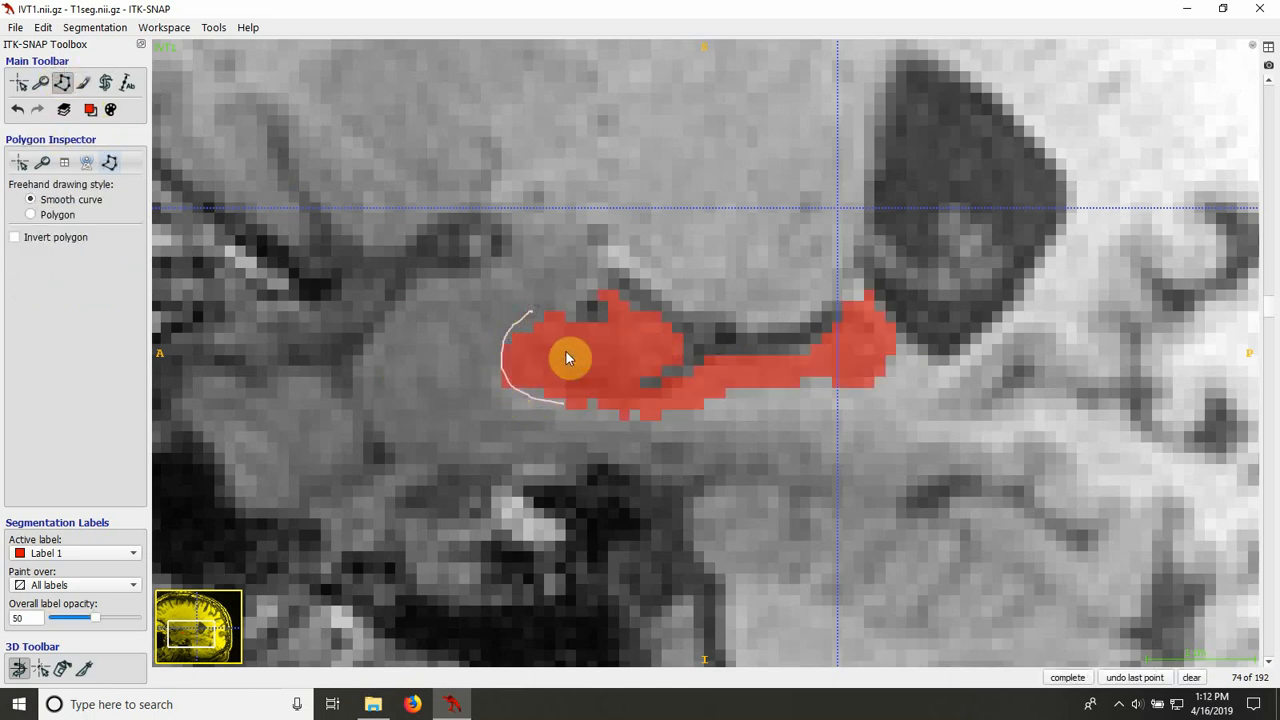
pyautogui.click(1191, 677)
pyautogui.press('s')
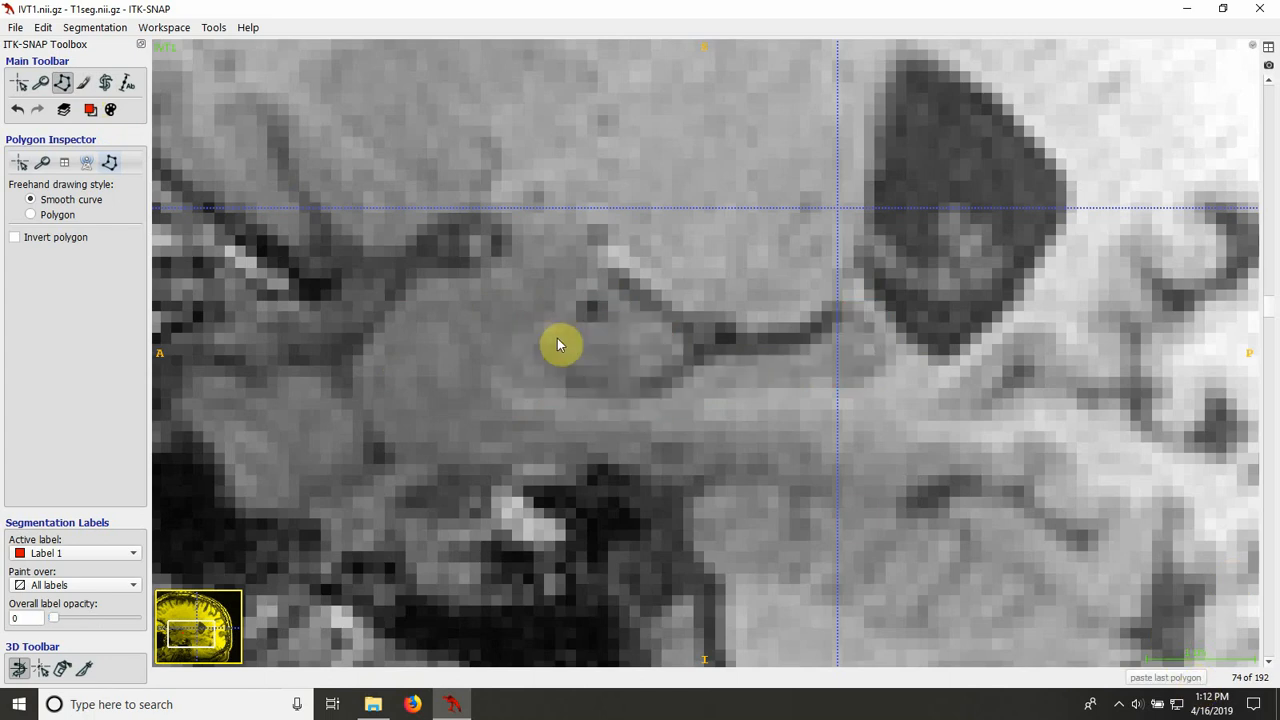
pyautogui.moveTo(544, 314)
pyautogui.mouseDown()
pyautogui.moveTo(511, 343)
pyautogui.moveTo(506, 383)
pyautogui.moveTo(558, 423)
pyautogui.mouseUp()
pyautogui.press('s')
pyautogui.click(1067, 677)
pyautogui.click(1183, 680)
# Step: Return to slice 73 and paint the missing pixels along the anterior lower edge of the Label 1 fill
pyautogui.press('s')
pyautogui.press('s')
pyautogui.click(83, 83)
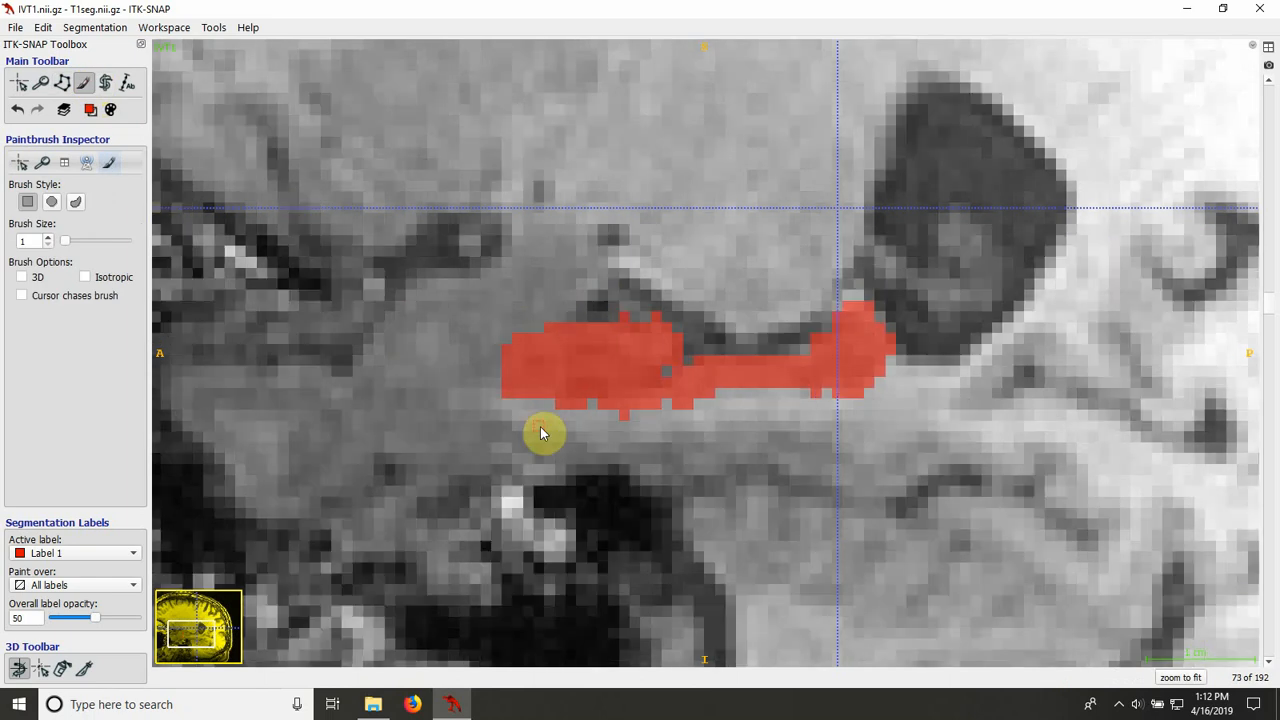
pyautogui.click(541, 429)
# Step: Compare the anterior part of the fill on slice 75 with the underlying anatomy, alternating between hidden and visible overlay
pyautogui.press('Up')
pyautogui.press('s')
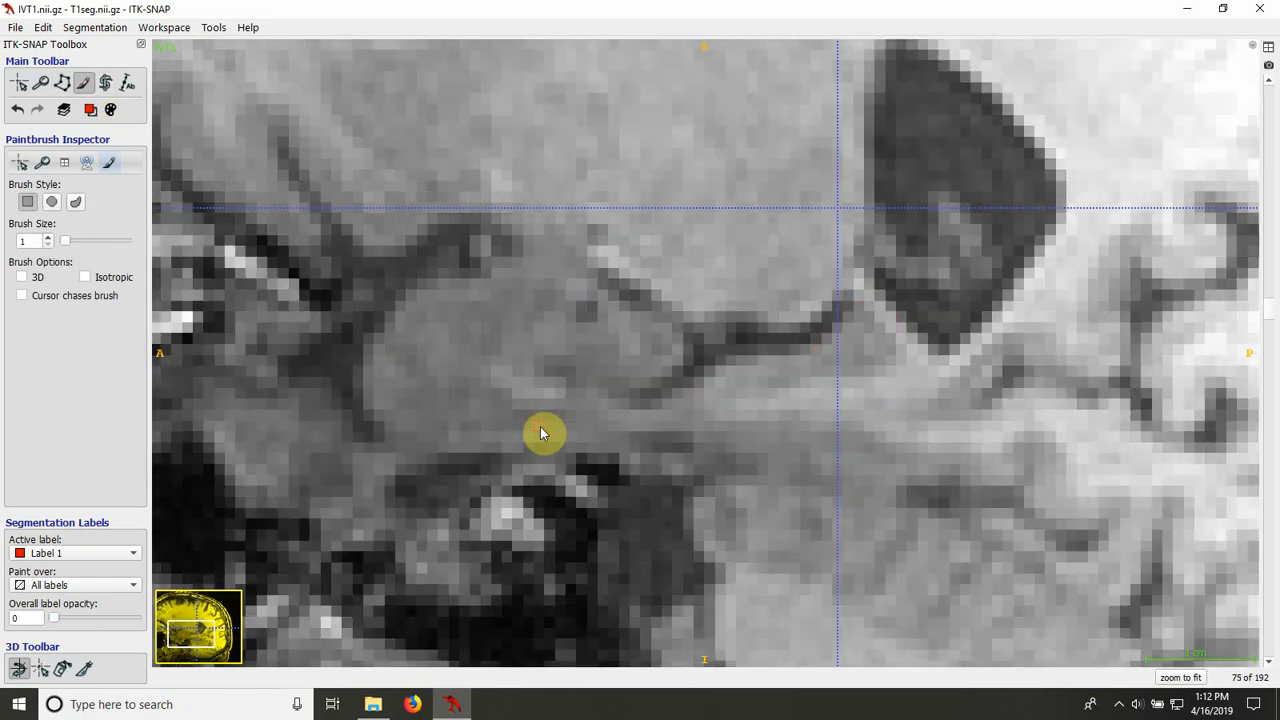
pyautogui.press('s')
pyautogui.press('s')
pyautogui.press('s')
pyautogui.press('s')
# Step: Inspect slice 76 without the overlay and trace its anterior and lower hippocampal boundary as a smooth-curve outline
pyautogui.press('s')
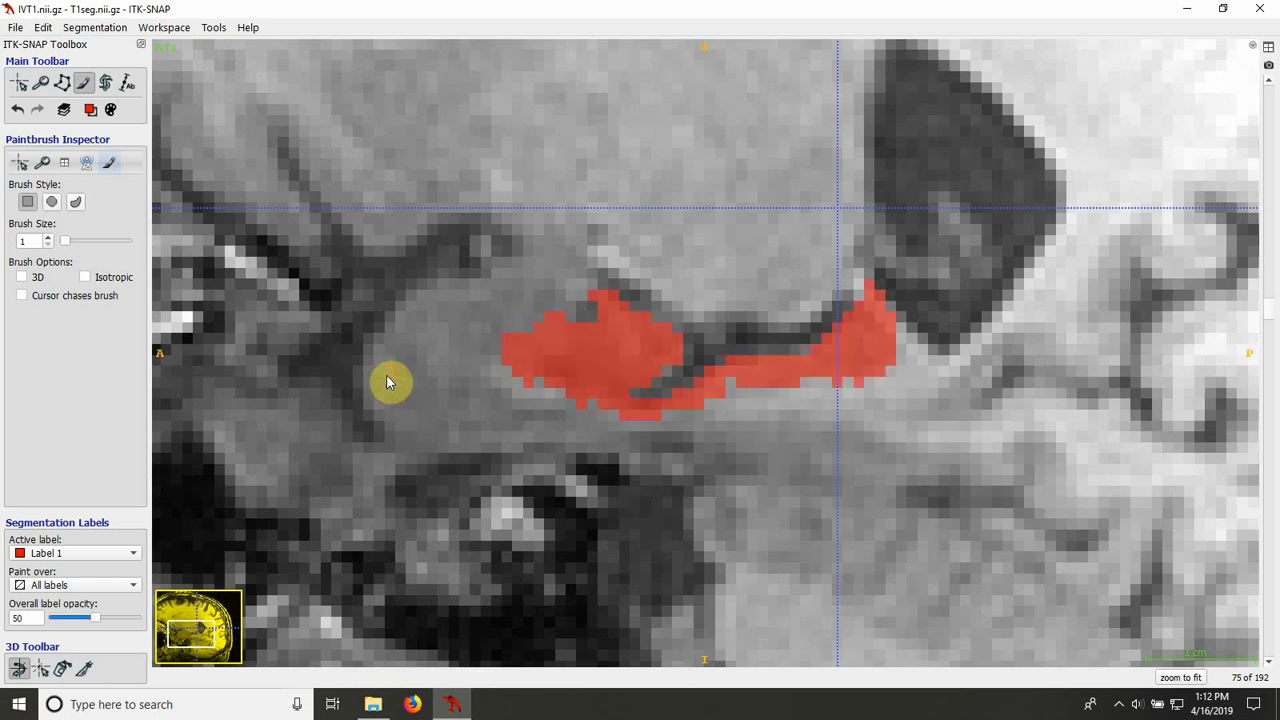
pyautogui.press('s')
pyautogui.press('s')
pyautogui.press('s')
pyautogui.press('s')
pyautogui.press('s')
pyautogui.press('s')
pyautogui.press('Up')
pyautogui.press('s')
pyautogui.press('s')
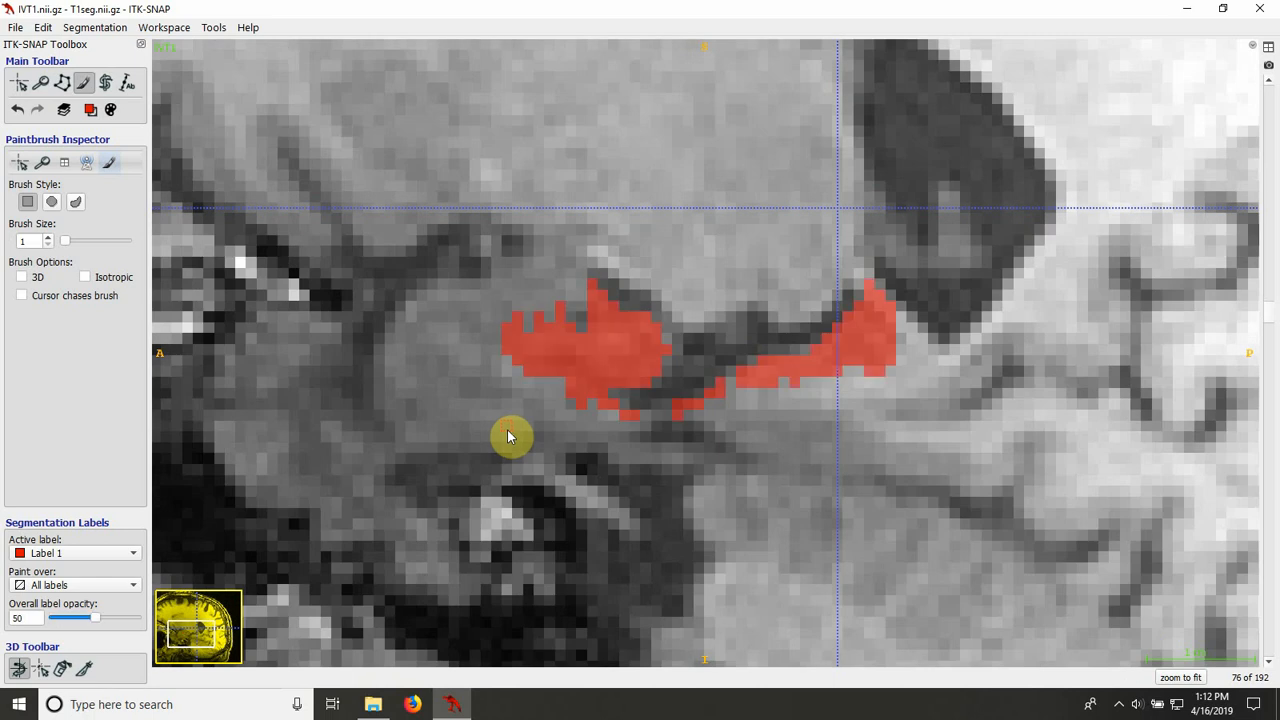
pyautogui.press('s')
pyautogui.press('s')
pyautogui.click(63, 83)
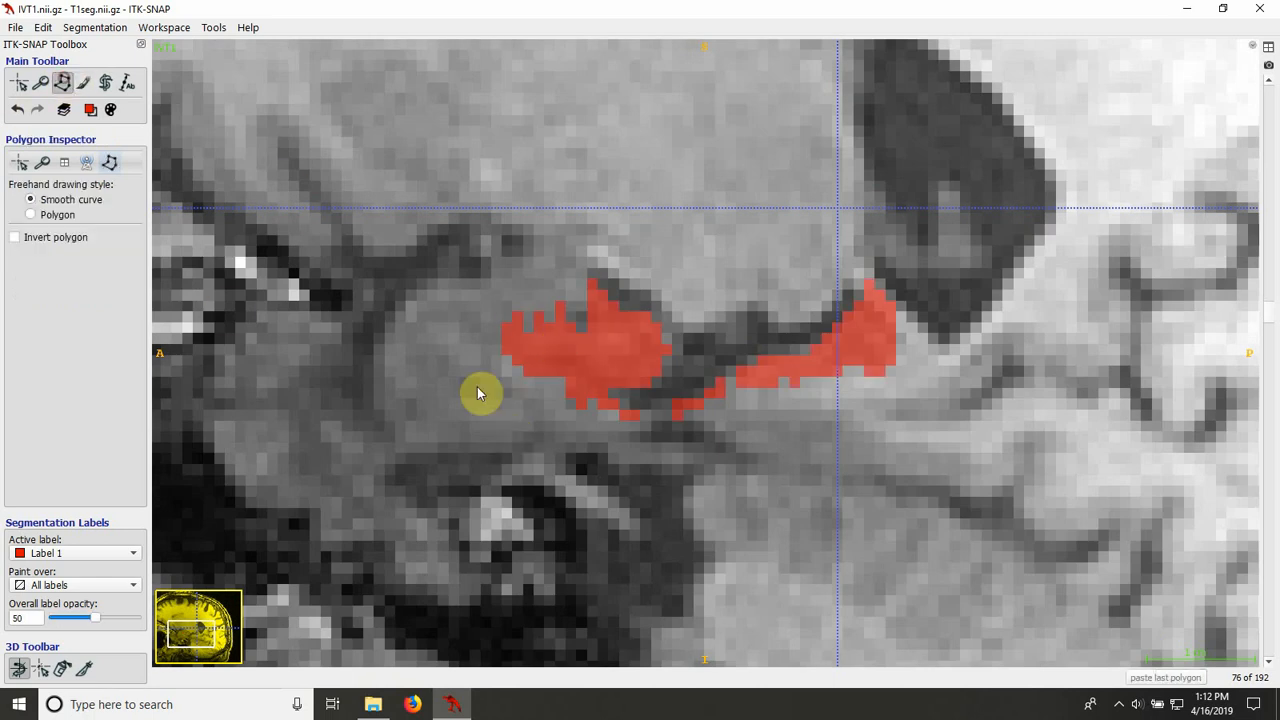
pyautogui.press('s')
pyautogui.moveTo(607, 420)
pyautogui.mouseDown()
pyautogui.moveTo(543, 389)
pyautogui.moveTo(517, 357)
pyautogui.moveTo(520, 335)
pyautogui.moveTo(563, 318)
pyautogui.mouseUp()
pyautogui.press('s')
pyautogui.press('s')
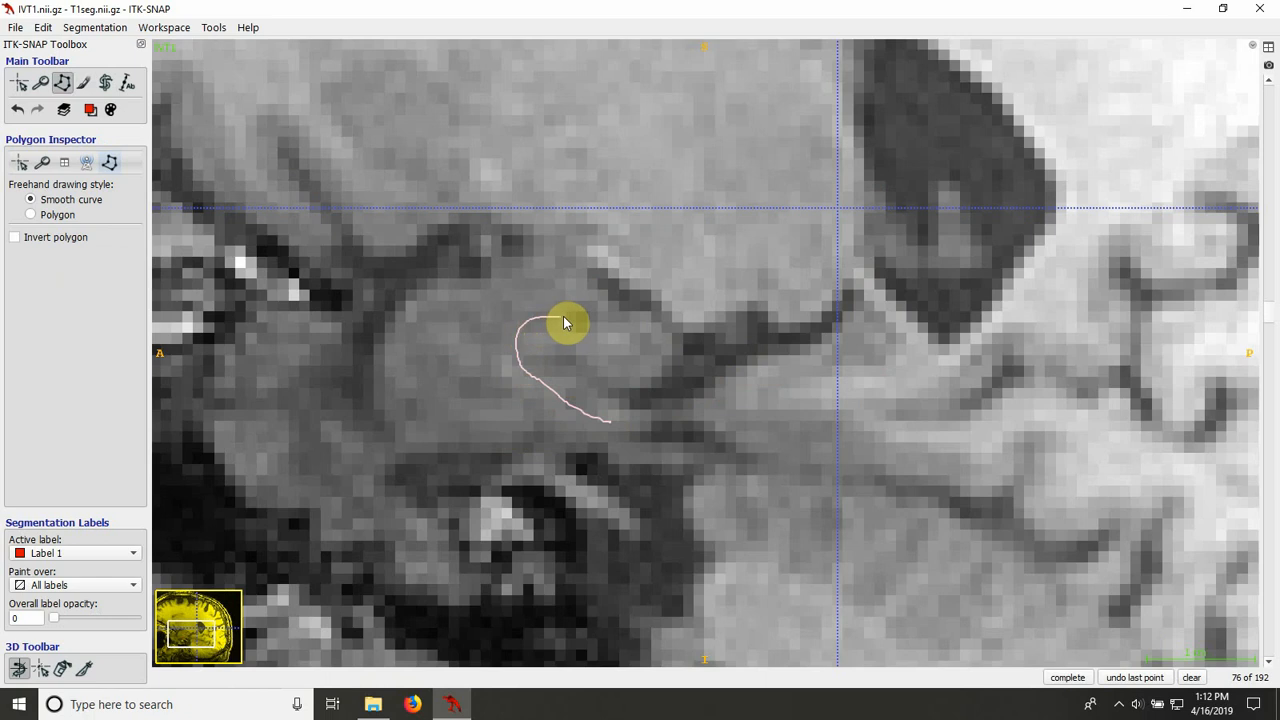
# Step: Erase the pixels outside the outline on slice 76, fill the notches along the anterior upper edge, and clear the outline
pyautogui.press('s')
pyautogui.click(85, 84)
pyautogui.press('s')
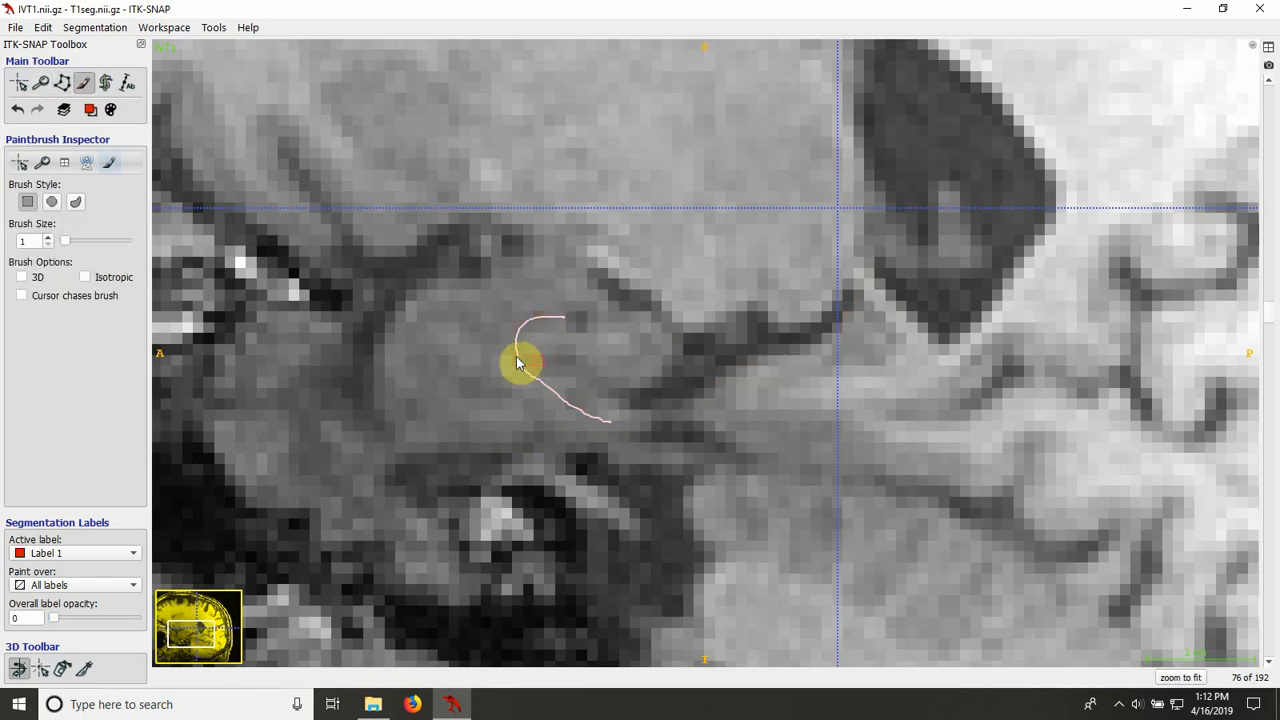
pyautogui.press('s')
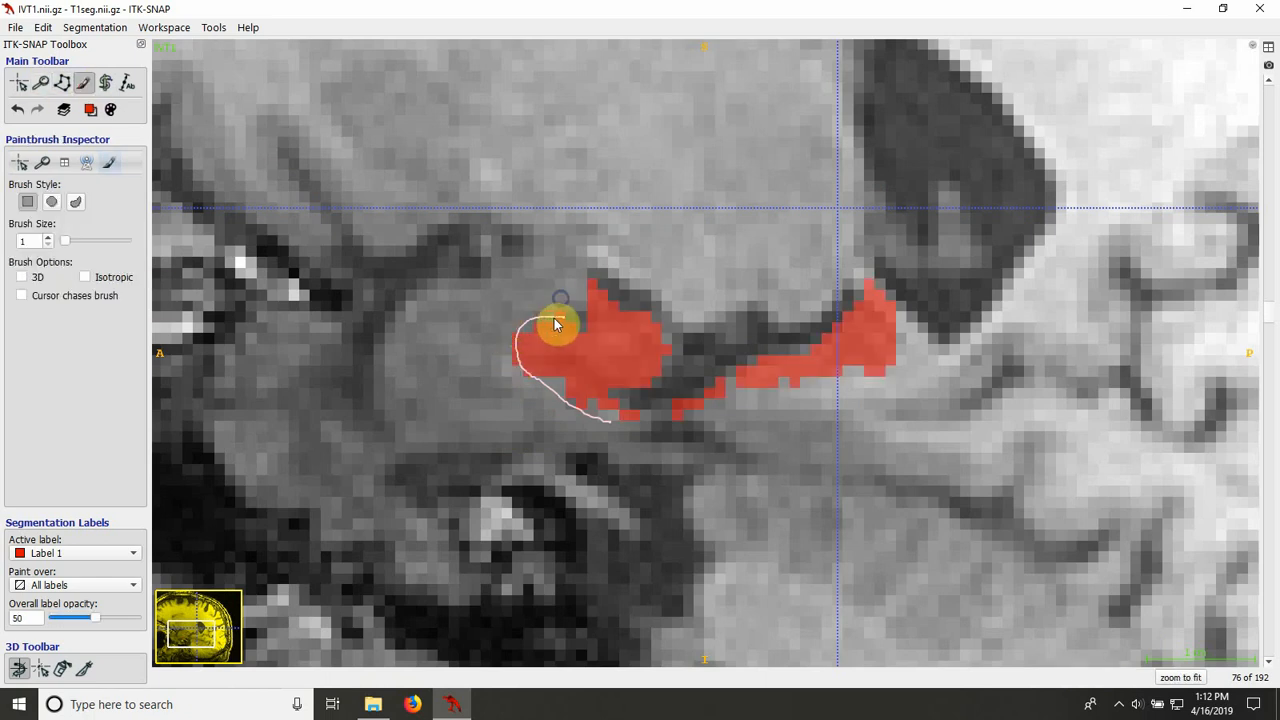
pyautogui.press('s')
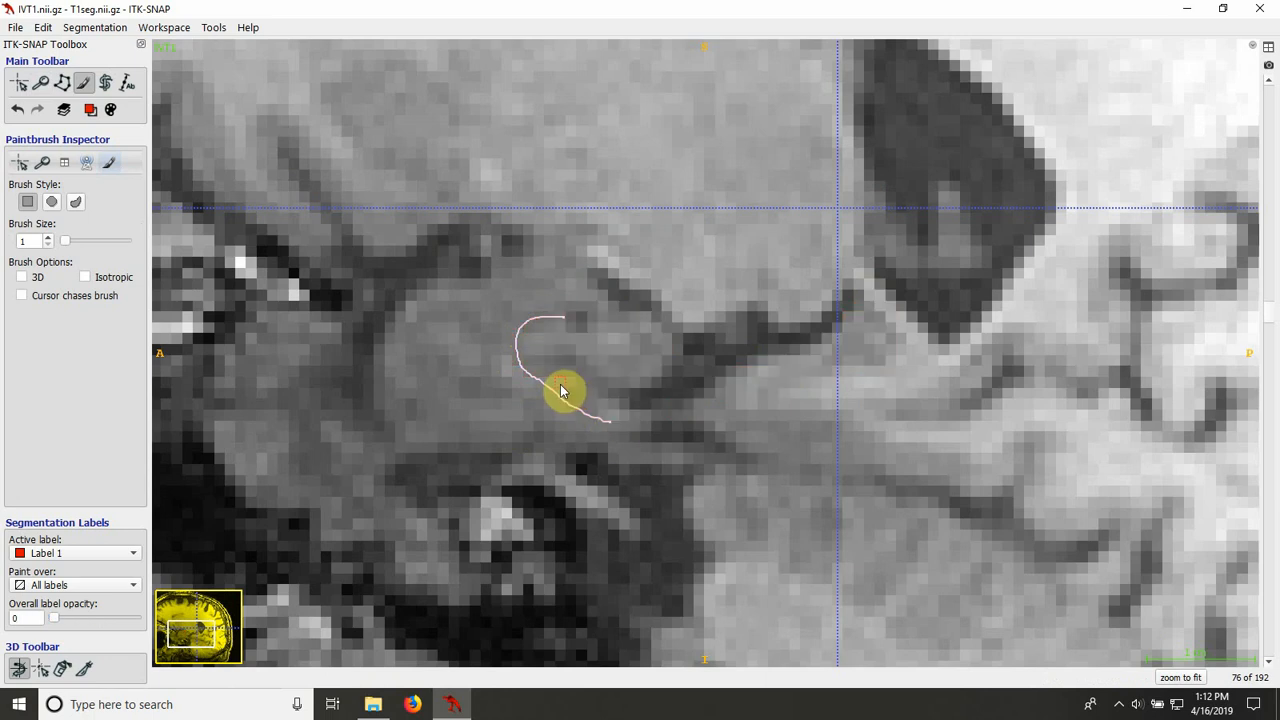
pyautogui.press('s')
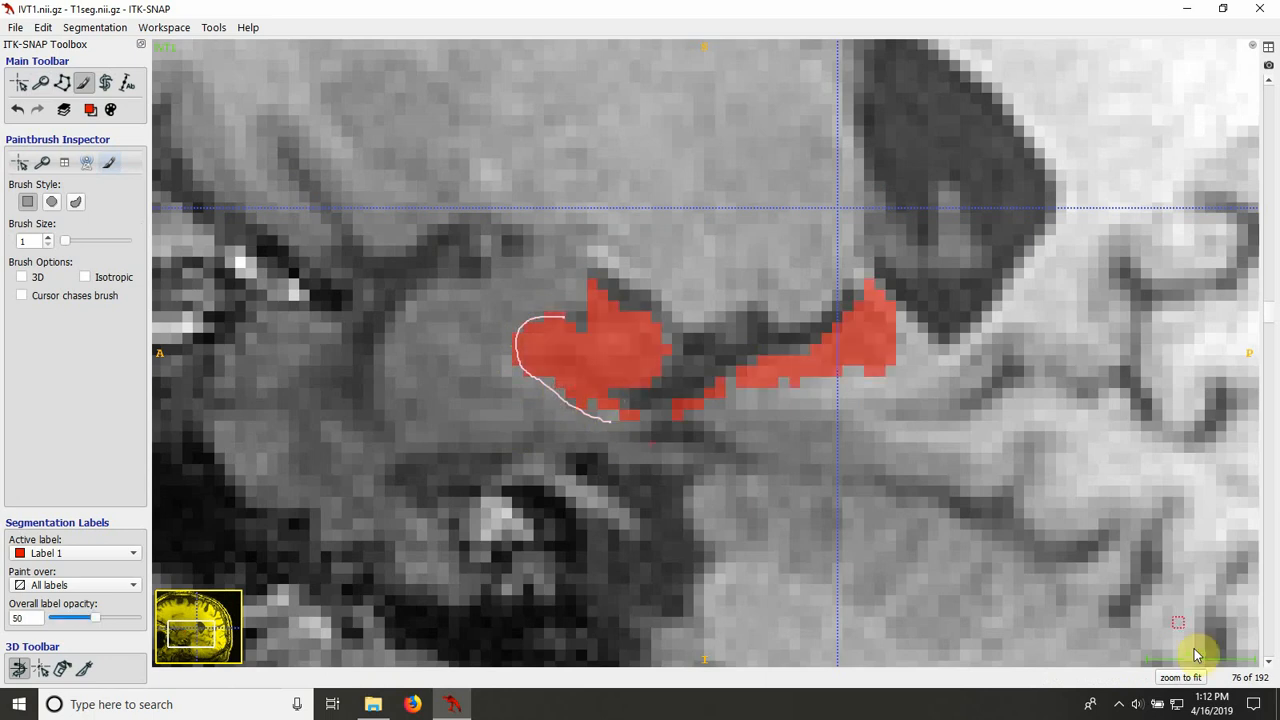
pyautogui.click(62, 83)
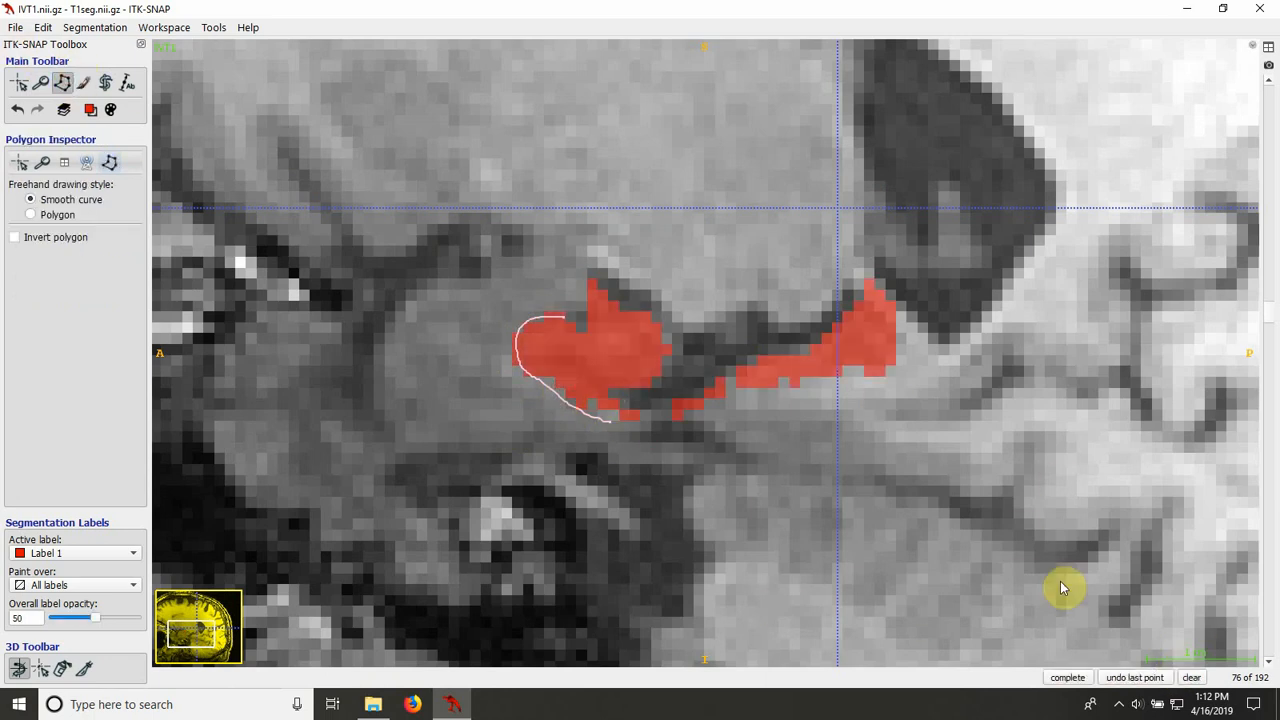
pyautogui.click(1191, 679)
pyautogui.press('s')
pyautogui.press('s')
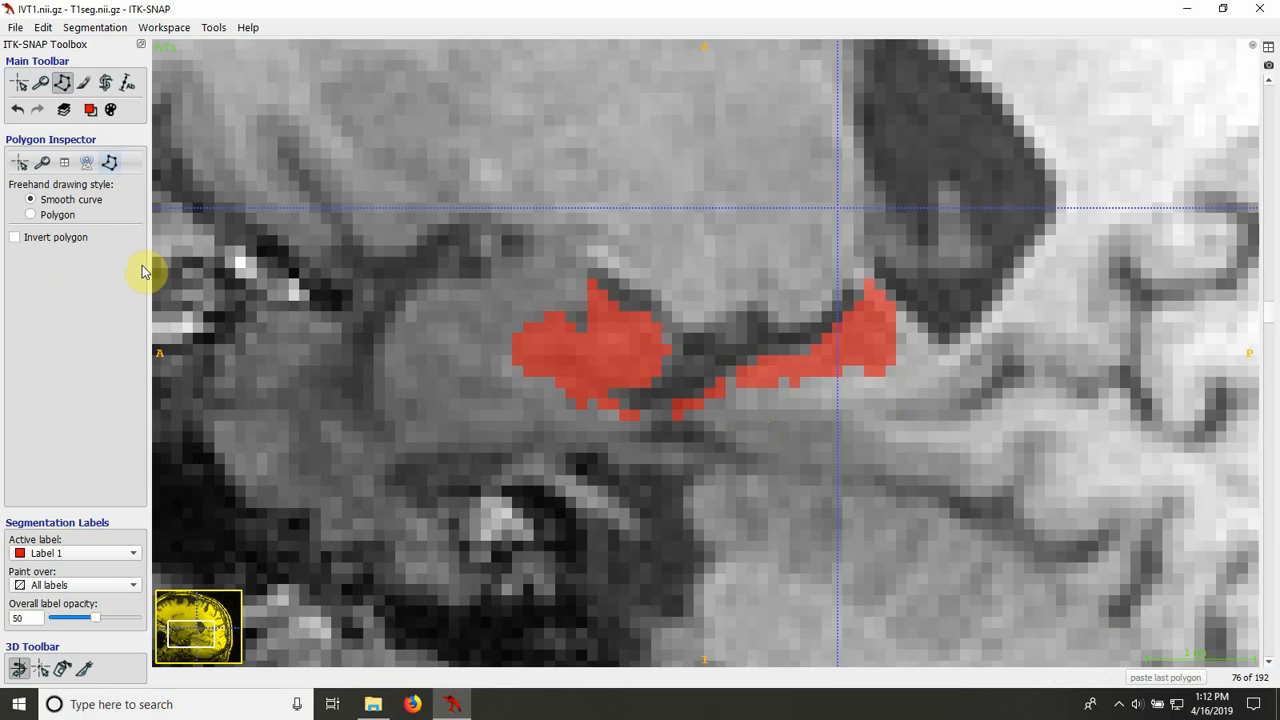
# Step: Inspect slice 77 without the overlay, trace its anterior hippocampal boundary as a smooth-curve outline, and clear the outline
pyautogui.click(83, 83)
pyautogui.press('Up')
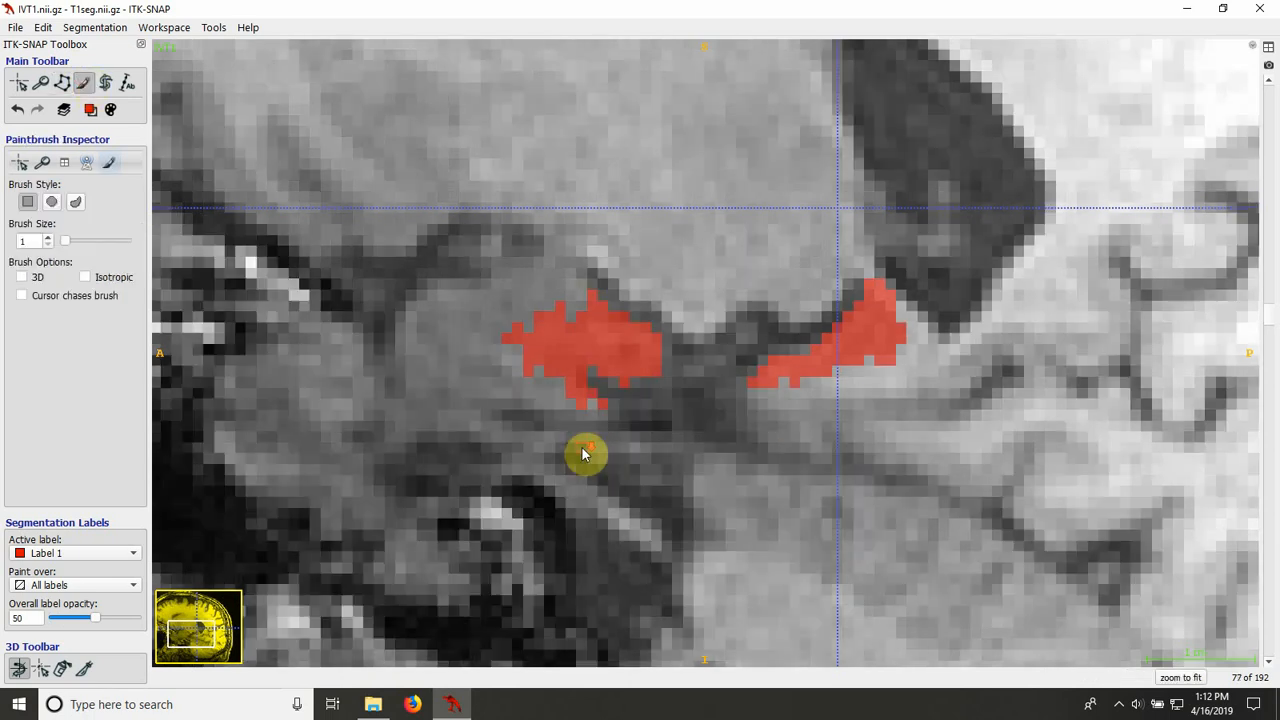
pyautogui.press('s')
pyautogui.press('s')
pyautogui.press('s')
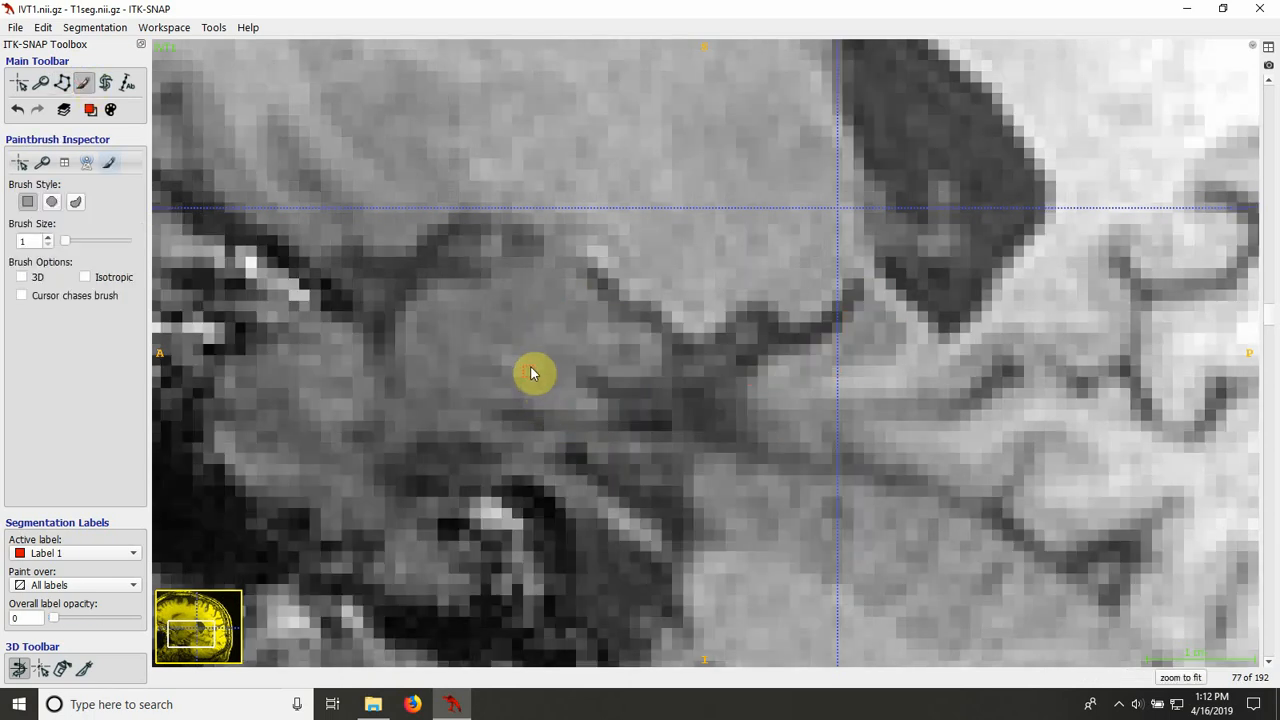
pyautogui.press('s')
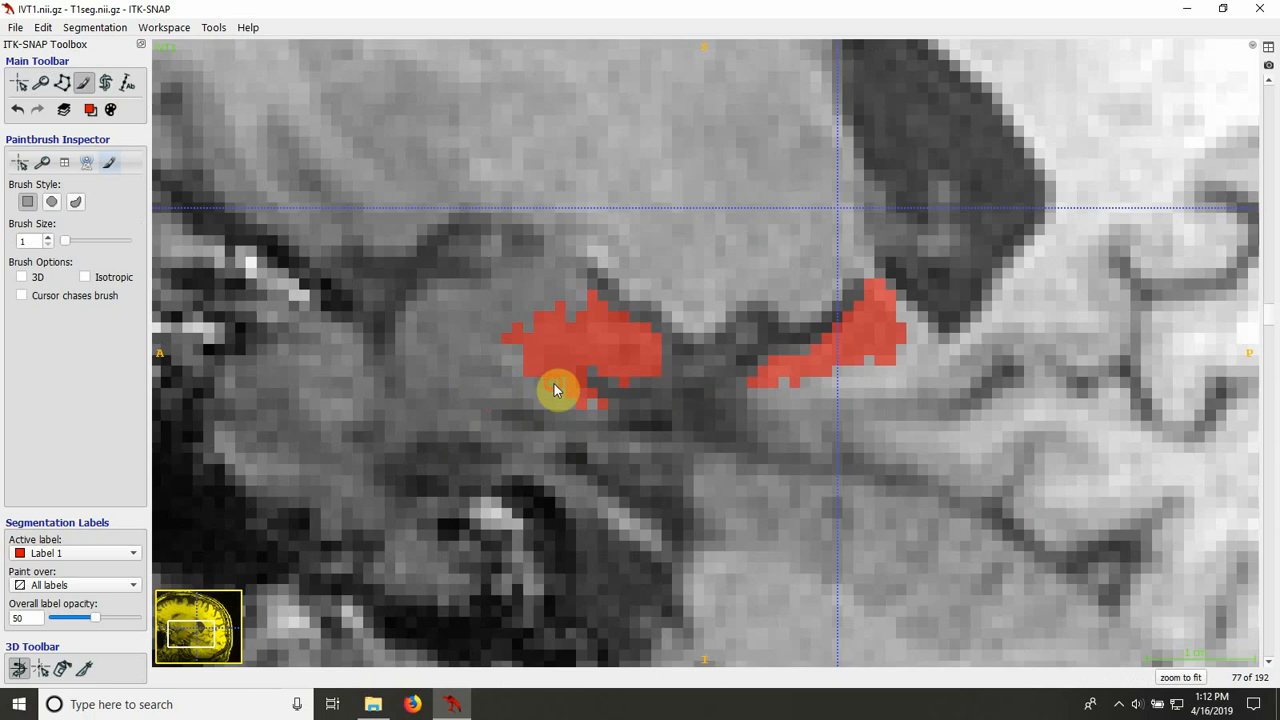
pyautogui.click(62, 83)
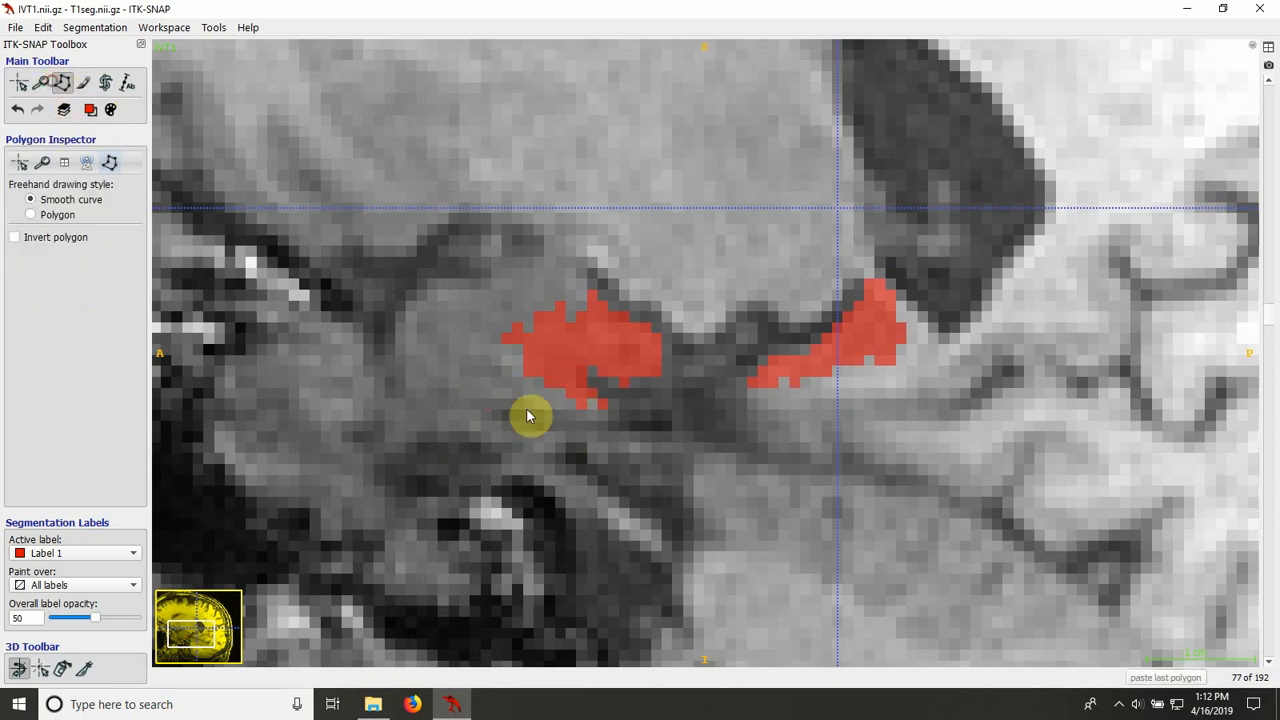
pyautogui.press('s')
pyautogui.click(589, 412)
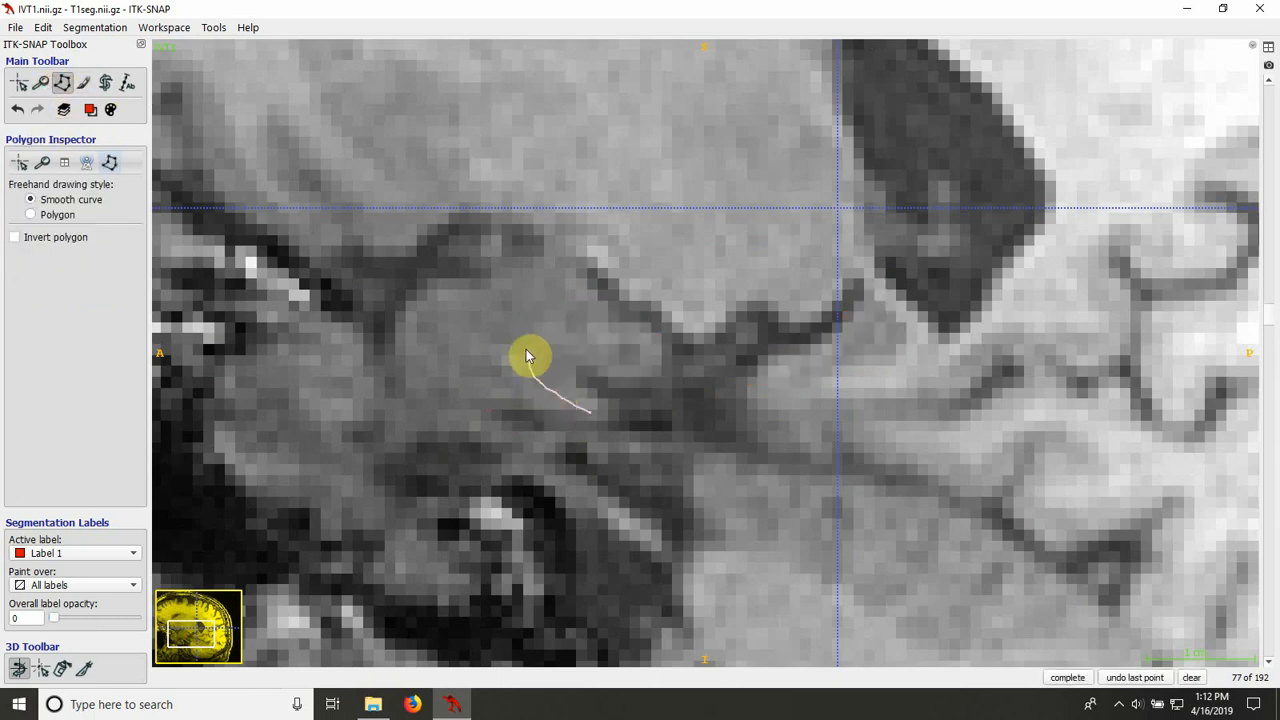
pyautogui.moveTo(527, 350); pyautogui.dragTo(537, 320)
pyautogui.press('s')
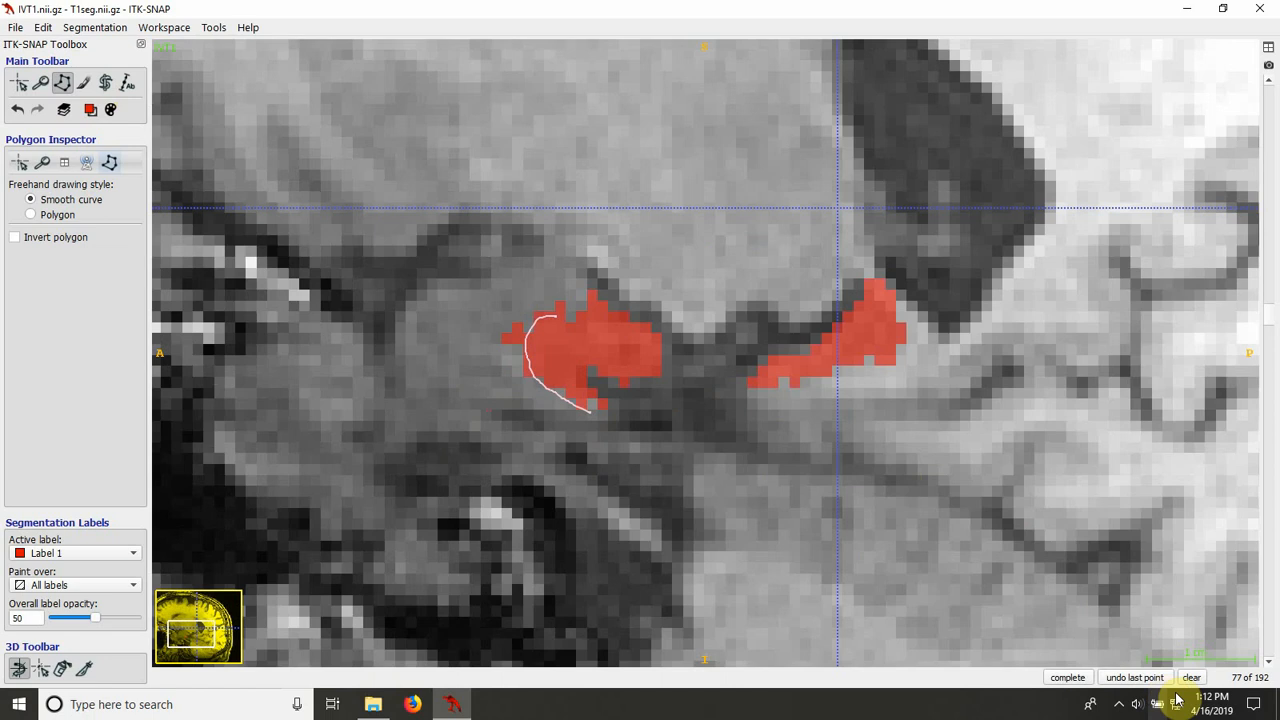
pyautogui.click(1191, 678)
# Step: Erase the pixels protruding from the anterior tip of the fill on slice 77 and even out its anterior upper edge
pyautogui.click(83, 83)
pyautogui.press('s')
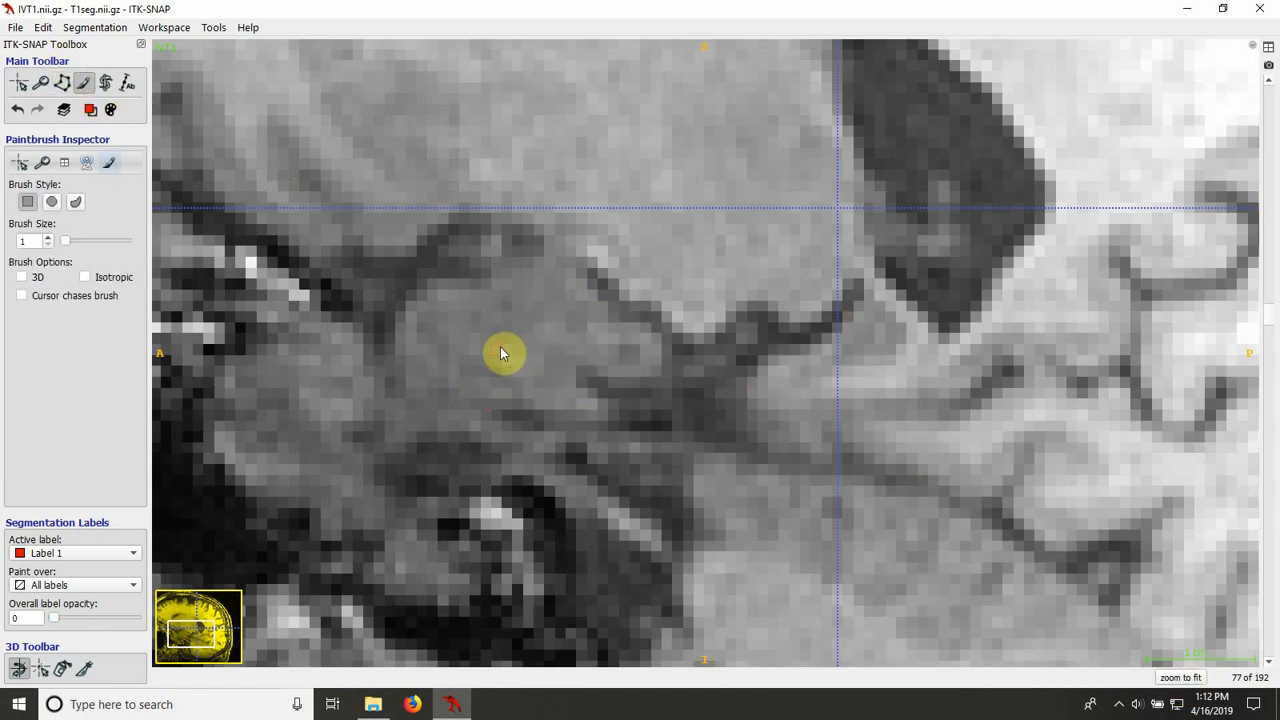
pyautogui.press('s')
pyautogui.press('s')
pyautogui.press('s')
pyautogui.press('s')
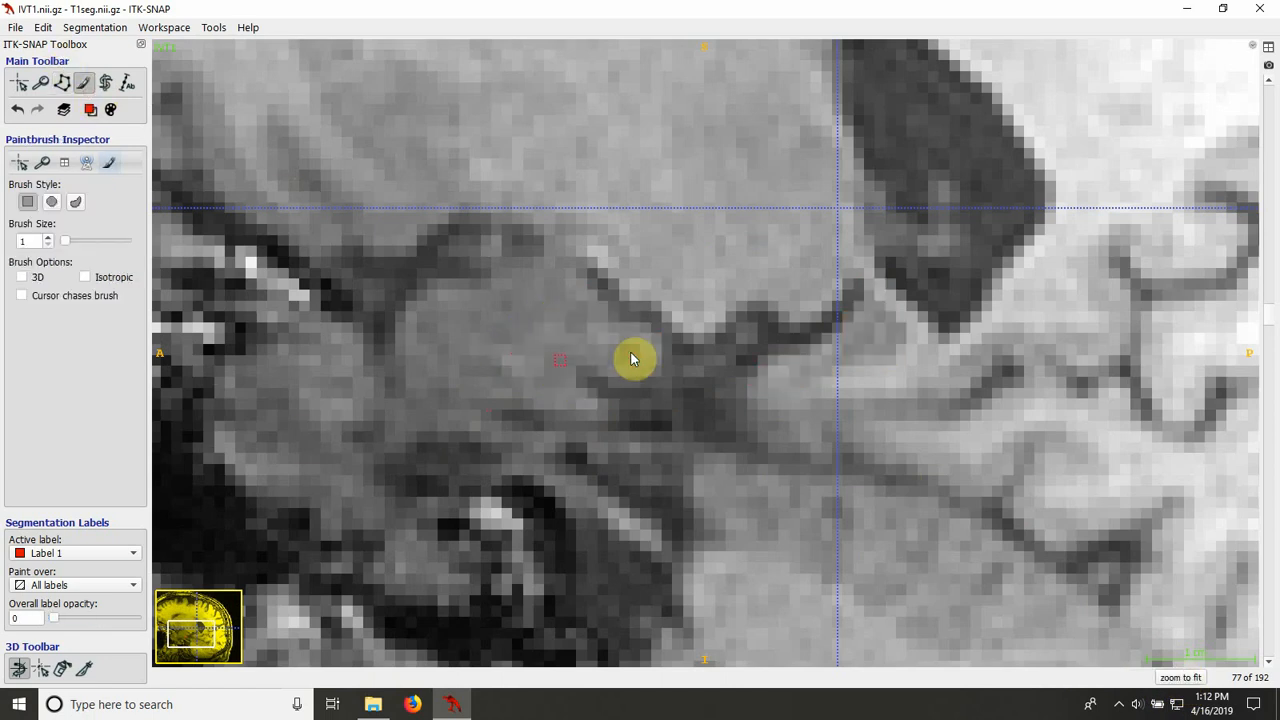
pyautogui.press('s')
pyautogui.press('s')
pyautogui.press('s')
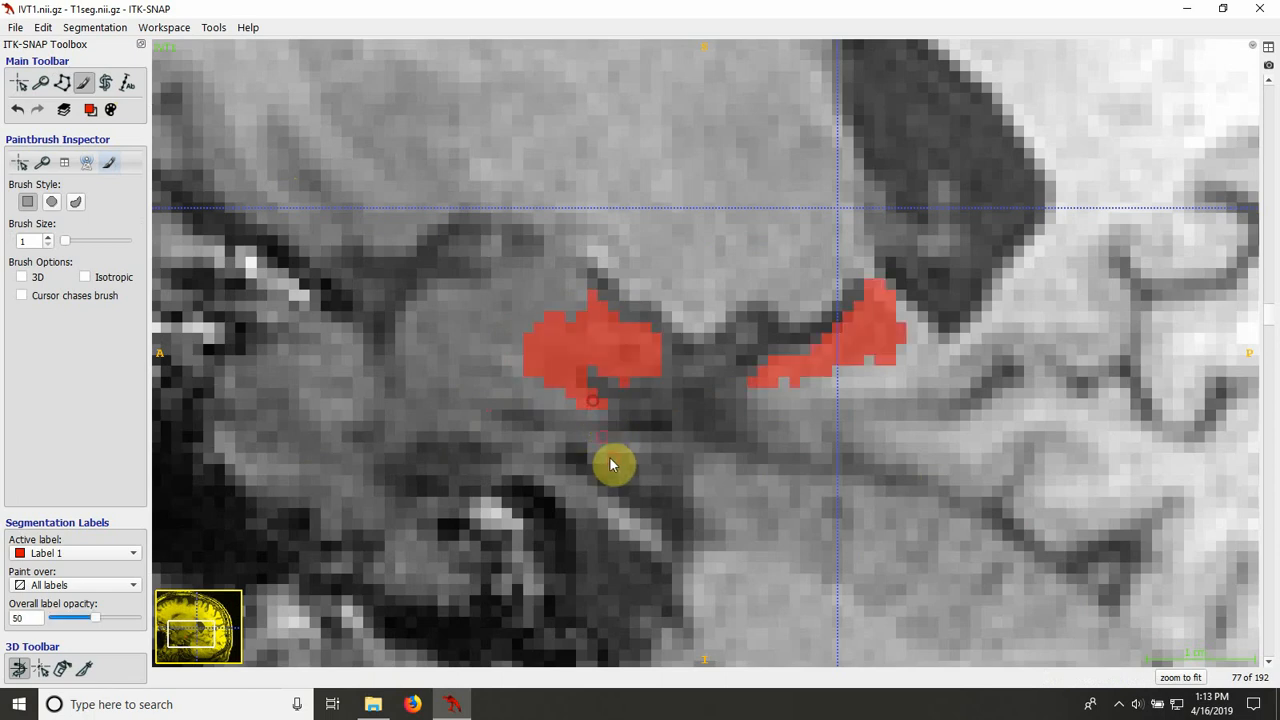
# Step: Compare sagittal slice 78 with and without the overlay and erase the pixels protruding from the anterior upper edge of the fill
pyautogui.scroll(2, 611, 458)
pyautogui.press('s')
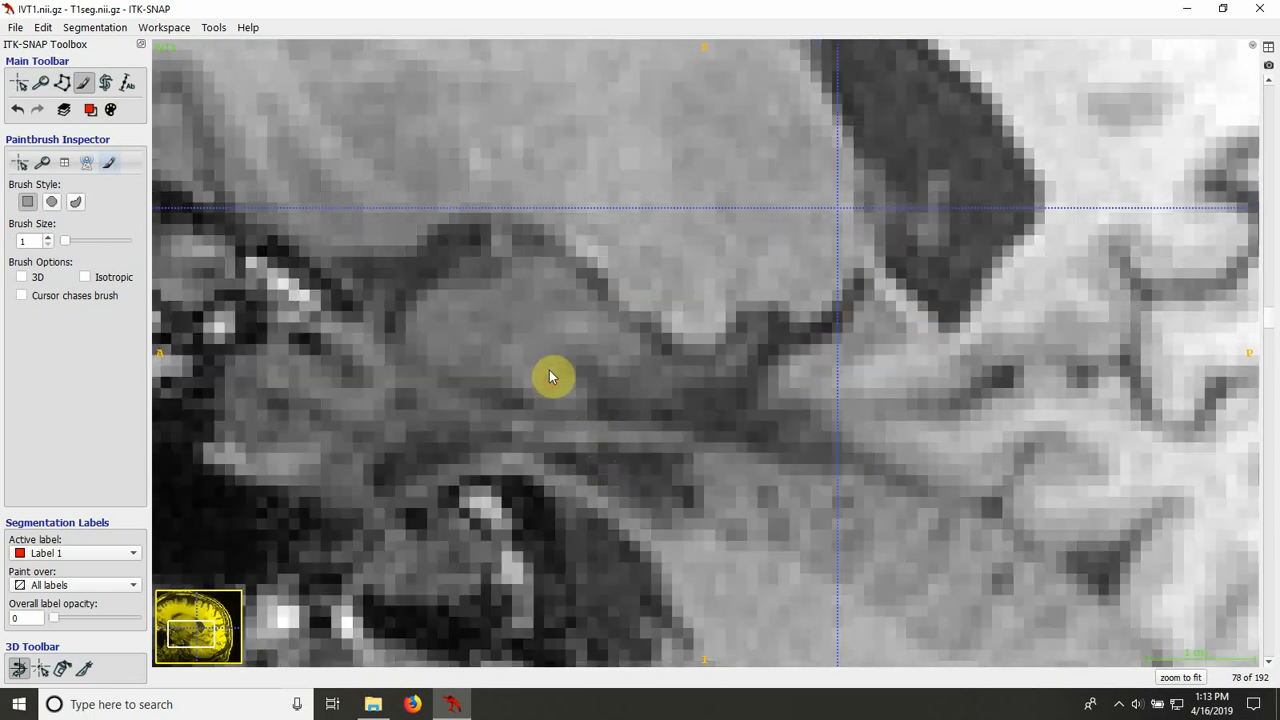
pyautogui.press('s')
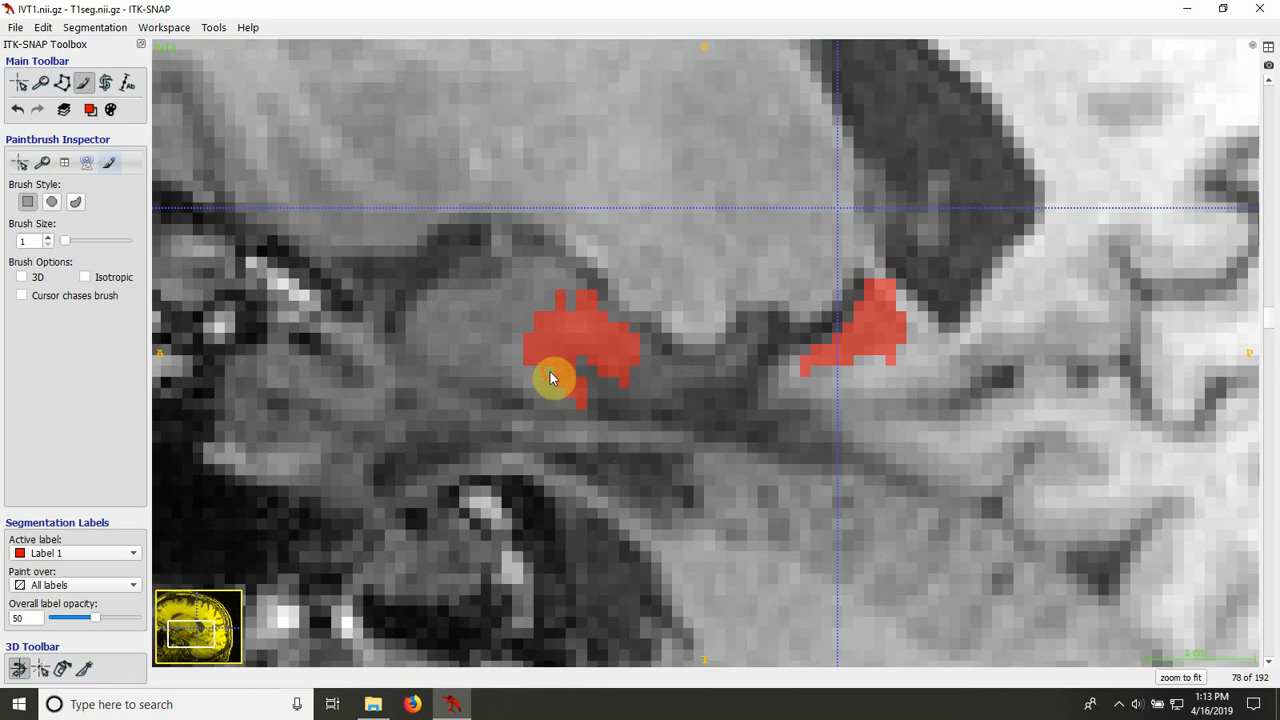
pyautogui.press('s')
pyautogui.press('s')
pyautogui.press('s')
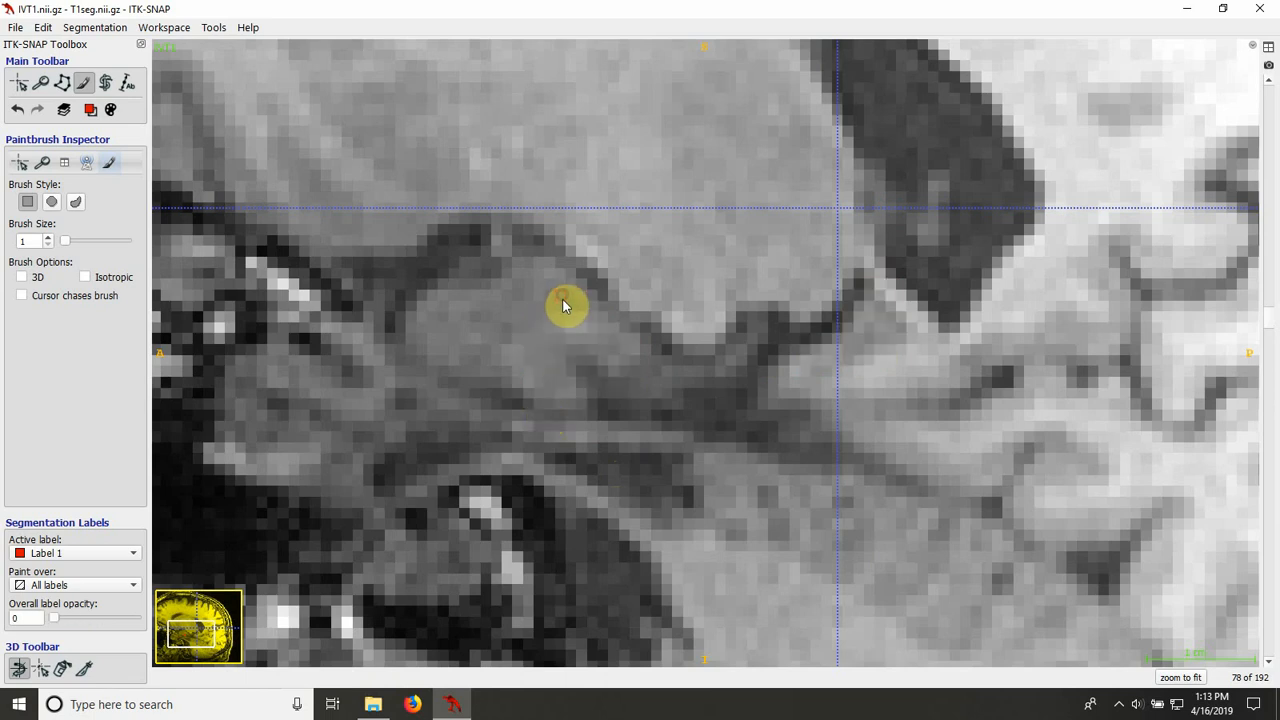
pyautogui.press('s')
pyautogui.press('s')
pyautogui.press('s')
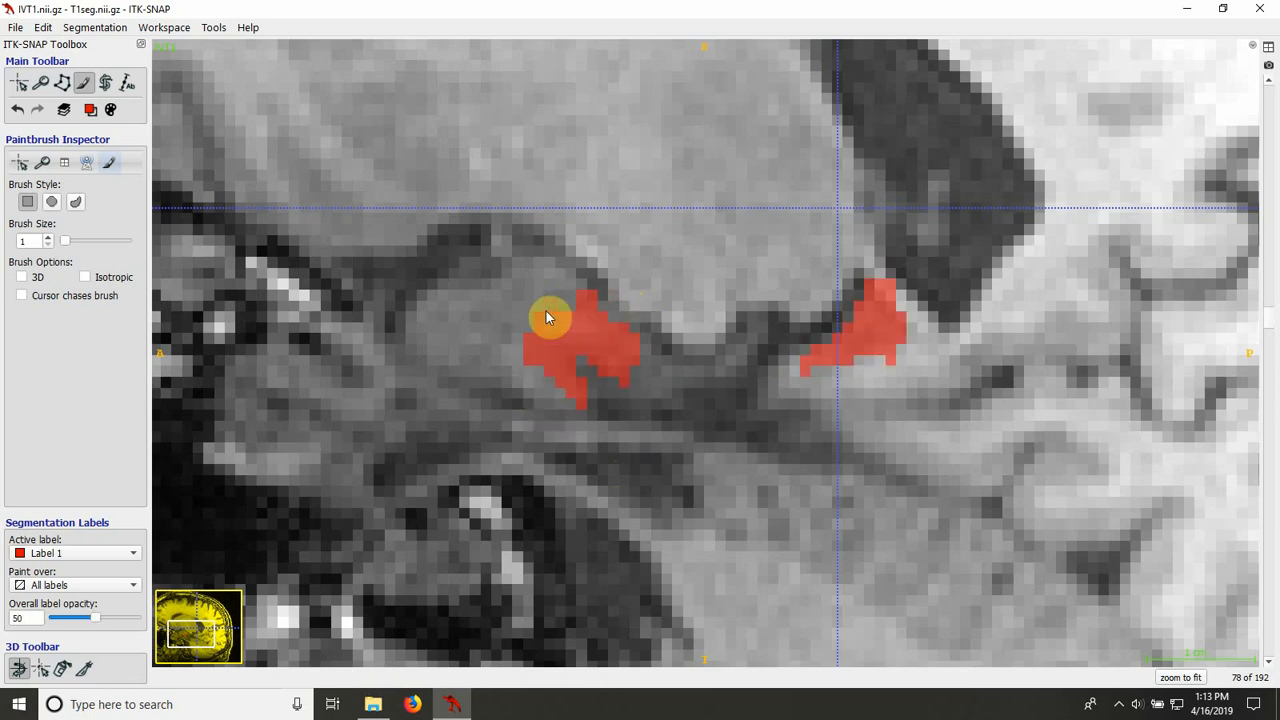
# Step: Examine the hippocampal boundary on sagittal slices 79 and 80 with the segmentation overlay shown and hidden
pyautogui.press('s')
pyautogui.press('s')
pyautogui.scroll(1, 510, 375)
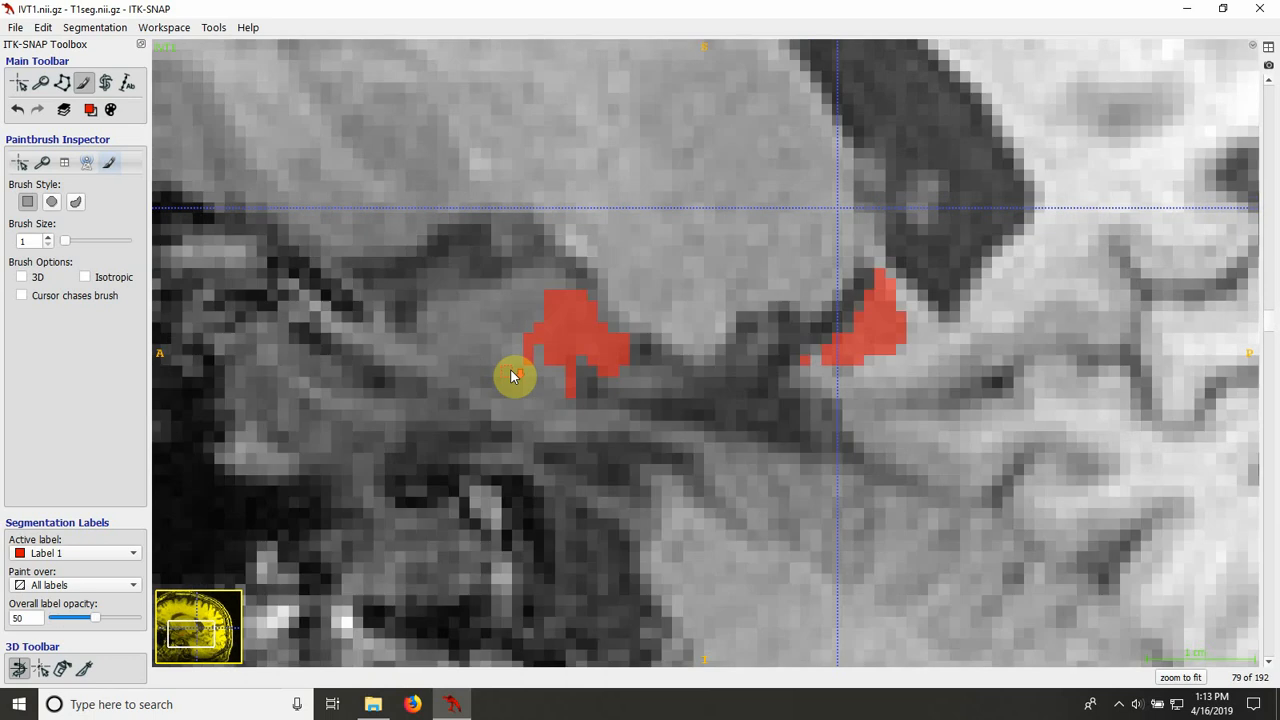
pyautogui.press('s')
pyautogui.press('s')
pyautogui.press('s')
pyautogui.press('s')
pyautogui.press('s')
pyautogui.press('s')
pyautogui.scroll(1, 620, 372)
# Step: Check sagittal slice 81 against the bare image and erase the excess edge pixels from the anterior and posterior parts of the fill
pyautogui.press('s')
pyautogui.press('s')
pyautogui.scroll(1, 678, 389)
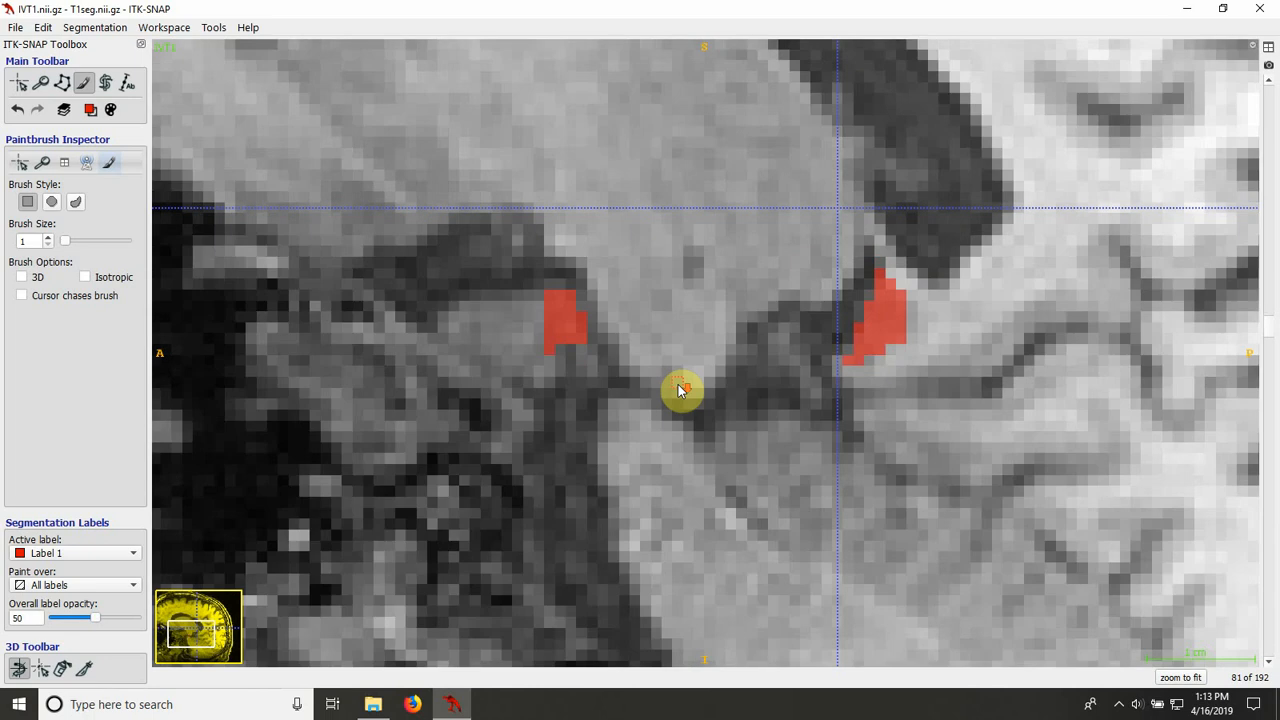
pyautogui.press('s')
pyautogui.press('s')
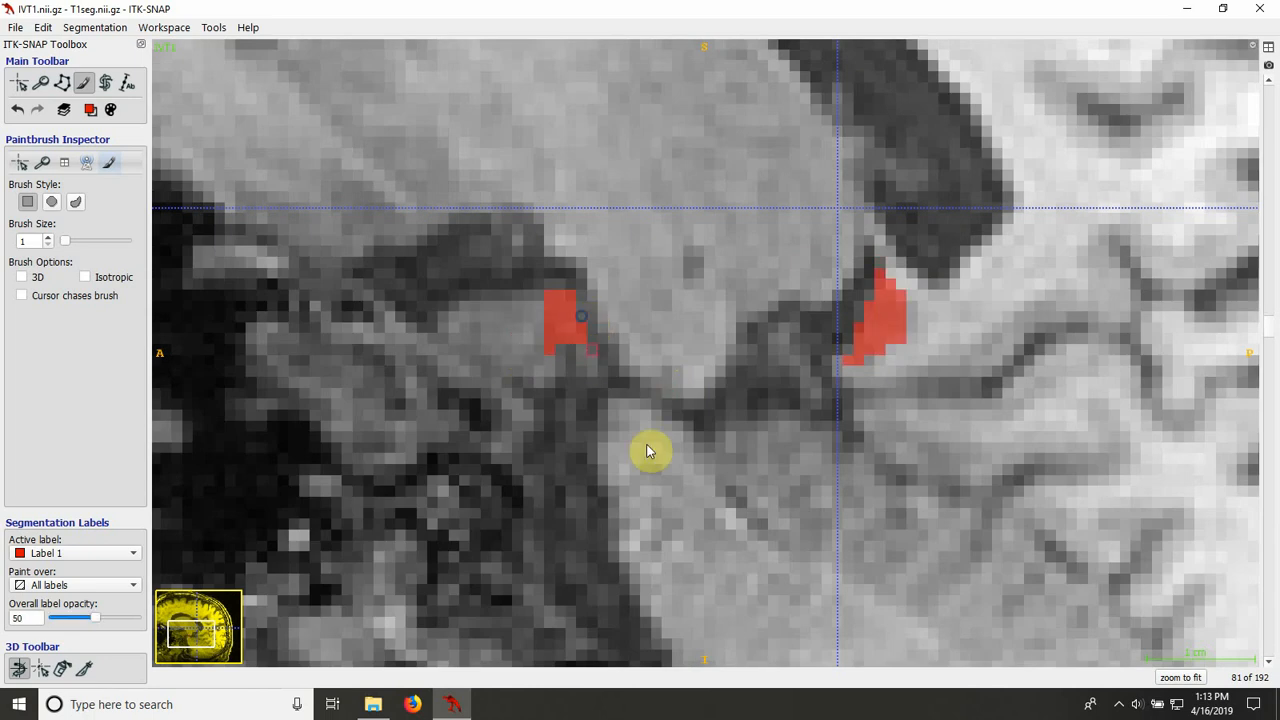
pyautogui.press('s')
pyautogui.press('s')
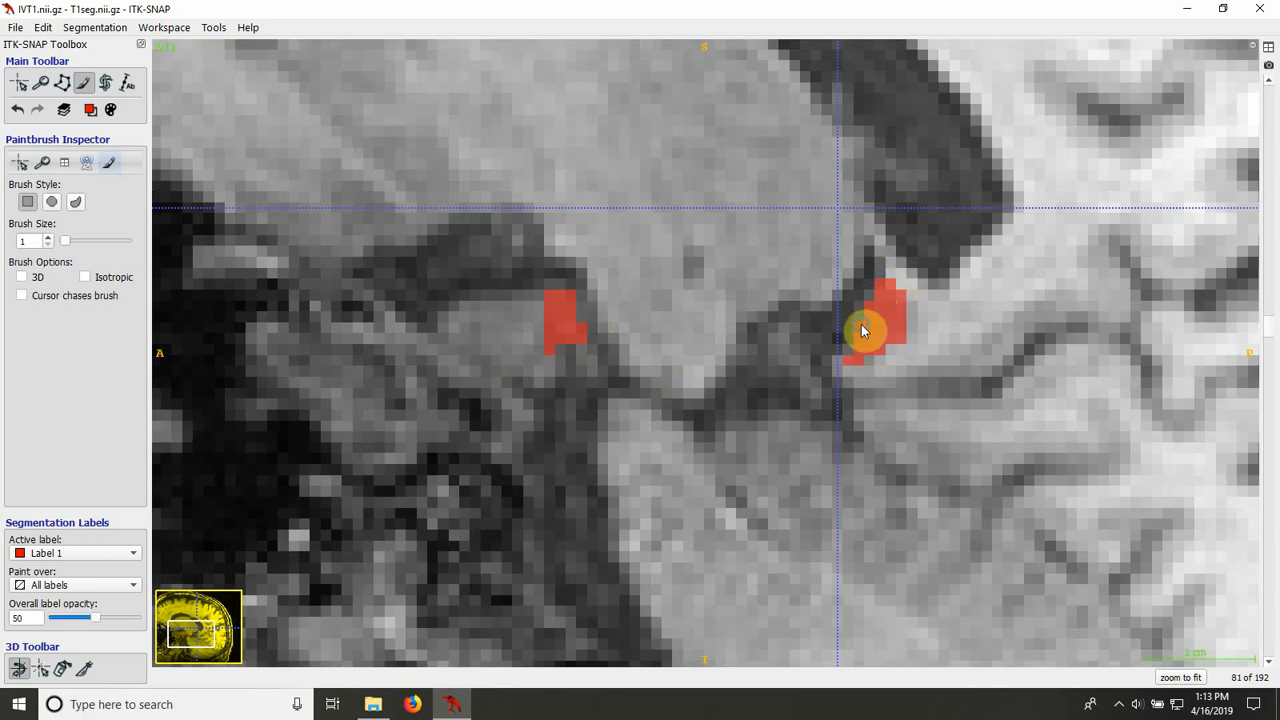
# Step: Return to sagittal slice 65, place the crosshair inside the hippocampus fill, and enlarge the axial view in a maximized window
pyautogui.scroll(1, 669, 394)
pyautogui.scroll(-12, 669, 394)
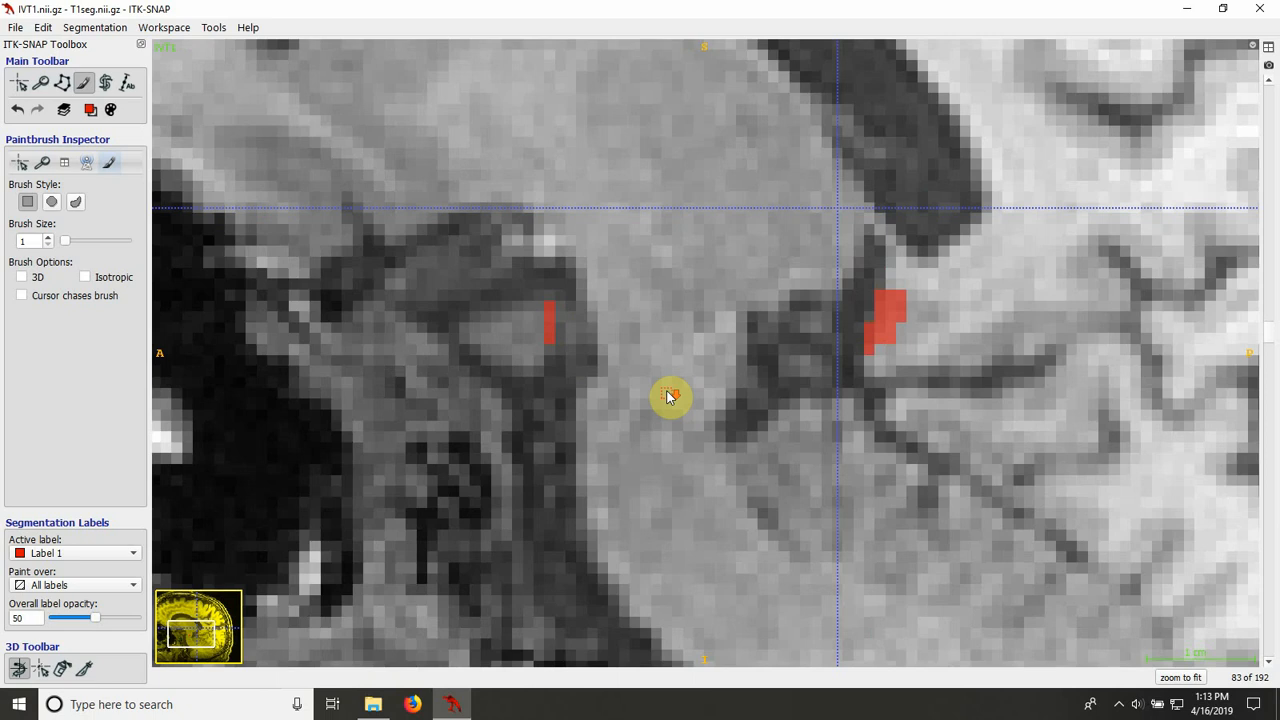
pyautogui.scroll(-5, 680, 418)
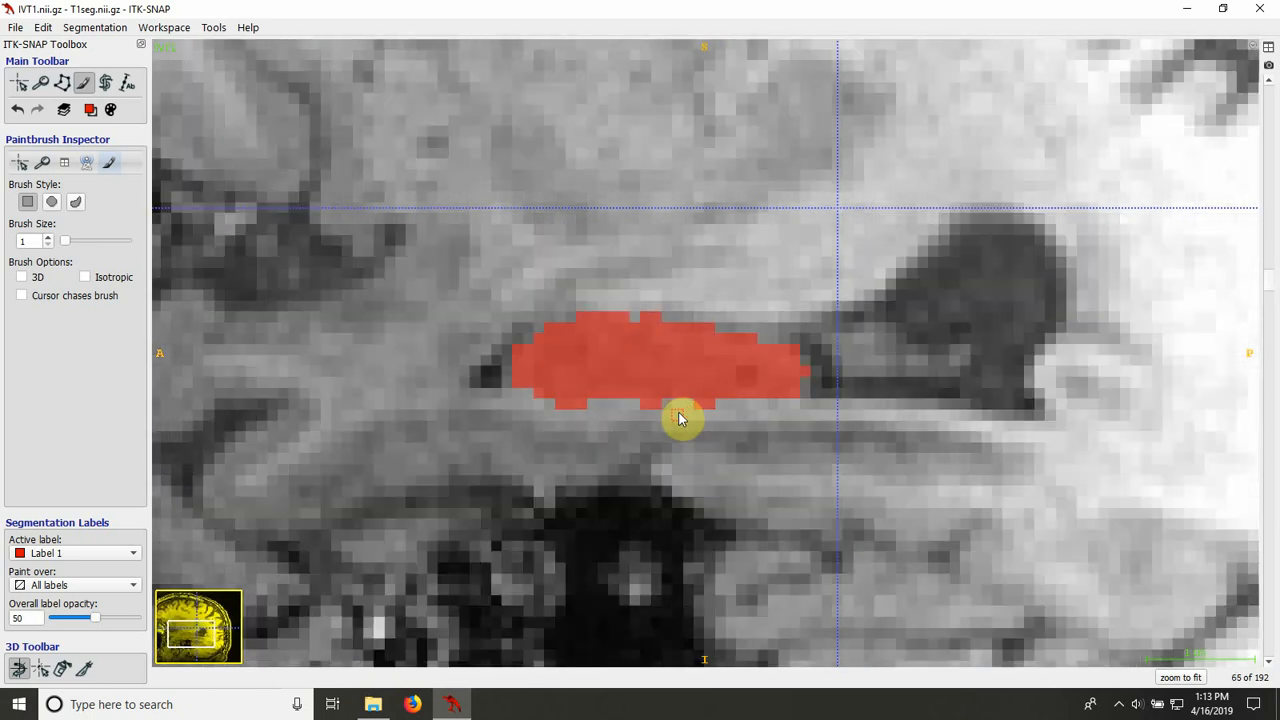
pyautogui.click(19, 83)
pyautogui.click(640, 360)
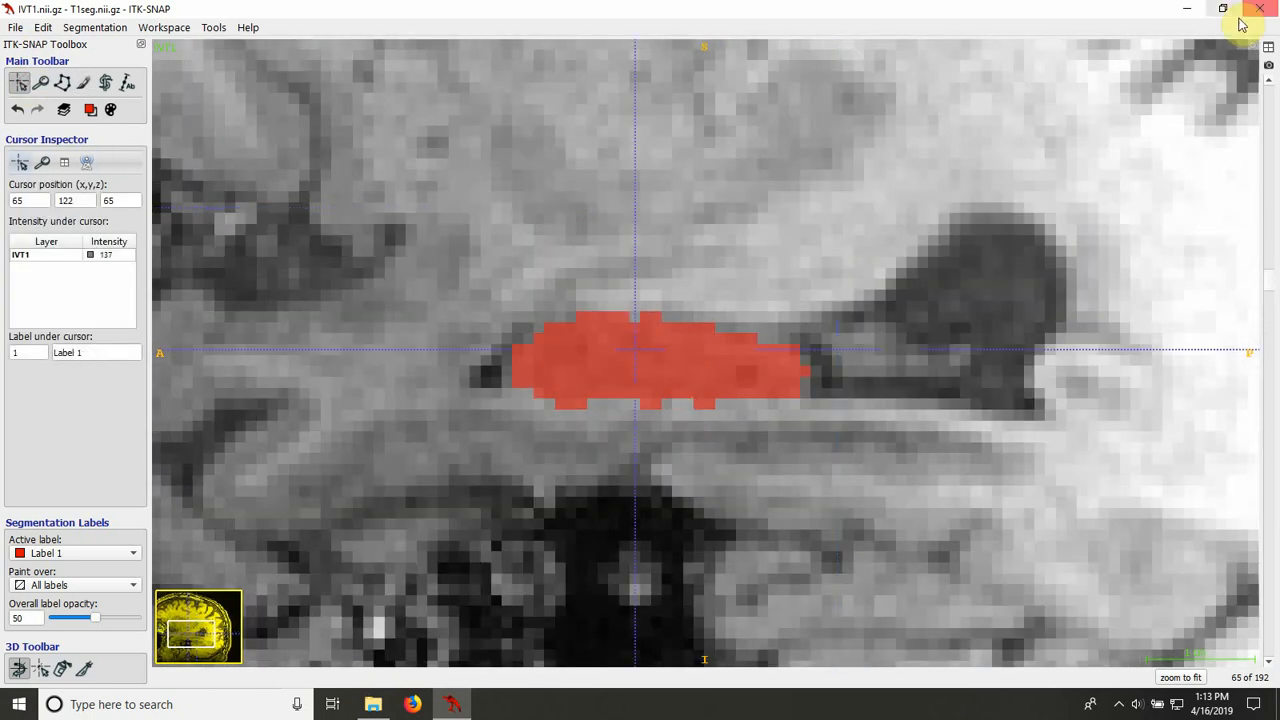
pyautogui.click(1268, 47)
pyautogui.click(703, 48)
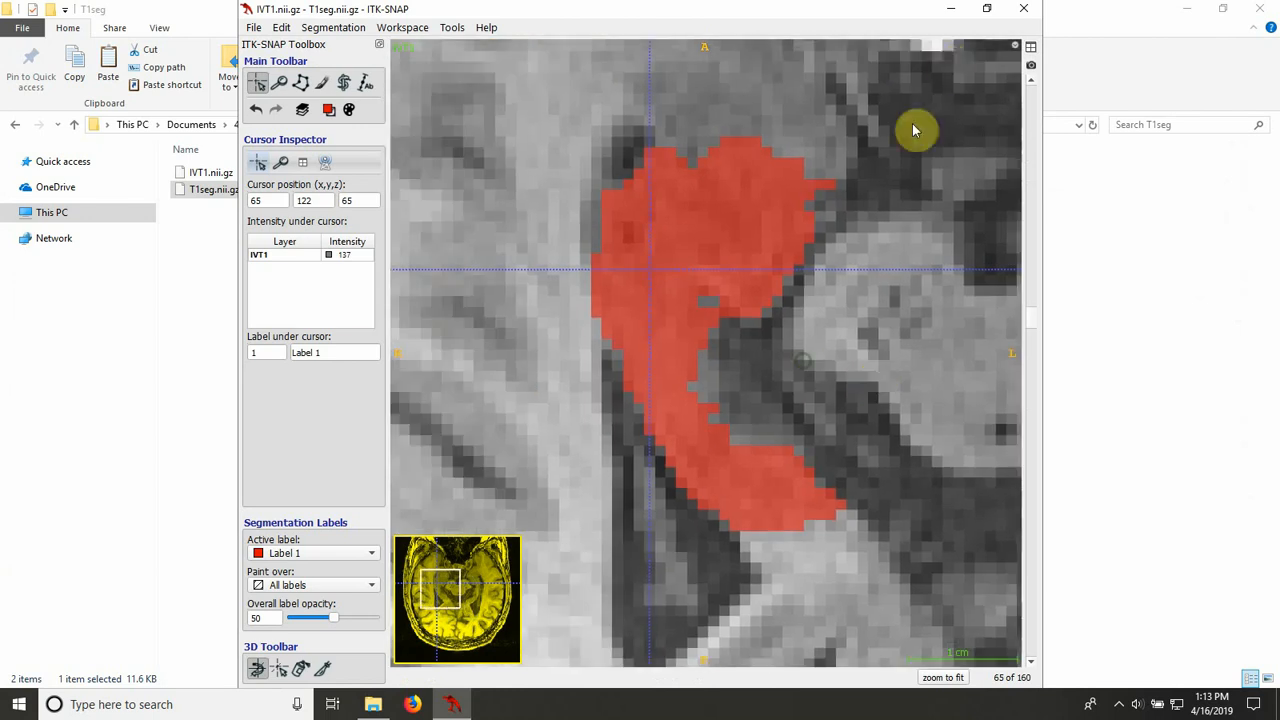
pyautogui.click(987, 9)
pyautogui.click(688, 16)
# Step: Touch up the isolated pixels on axial slice 58 with the paintbrush and fill the gaps along the lower edge of the fill on slice 59
pyautogui.scroll(-7, 915, 301)
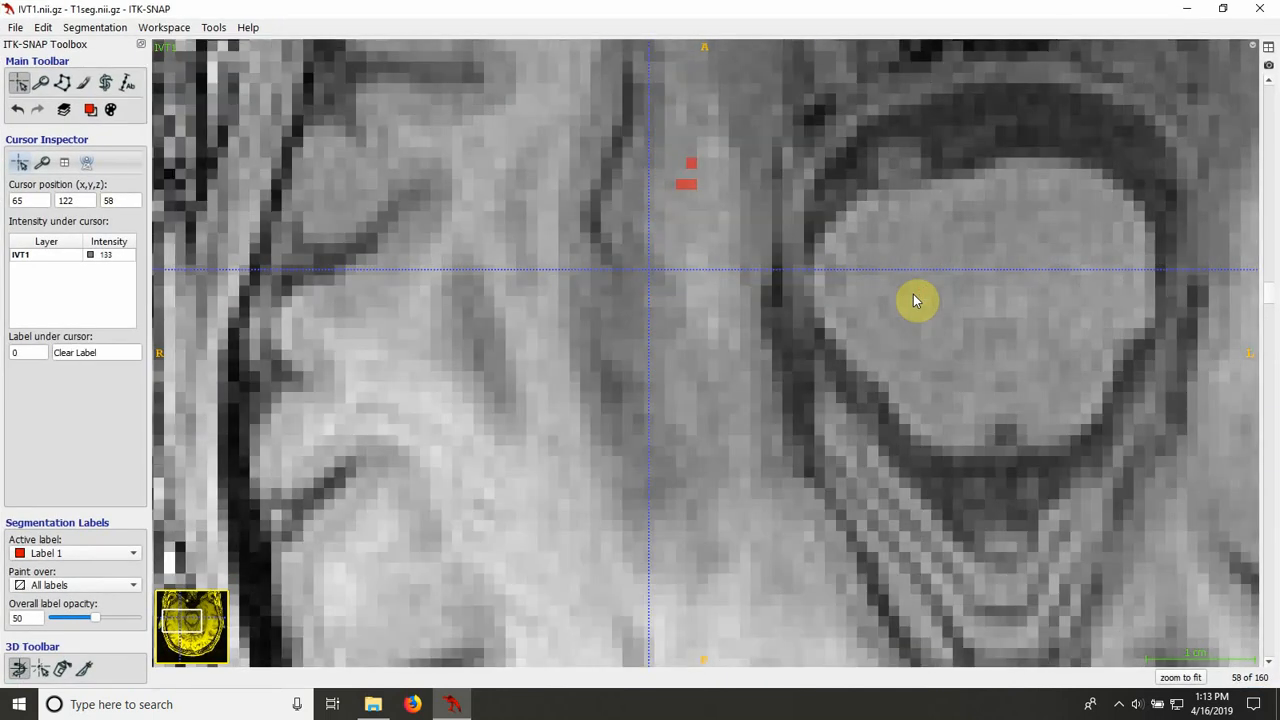
pyautogui.click(83, 82)
pyautogui.click(689, 172)
pyautogui.scroll(1, 665, 241)
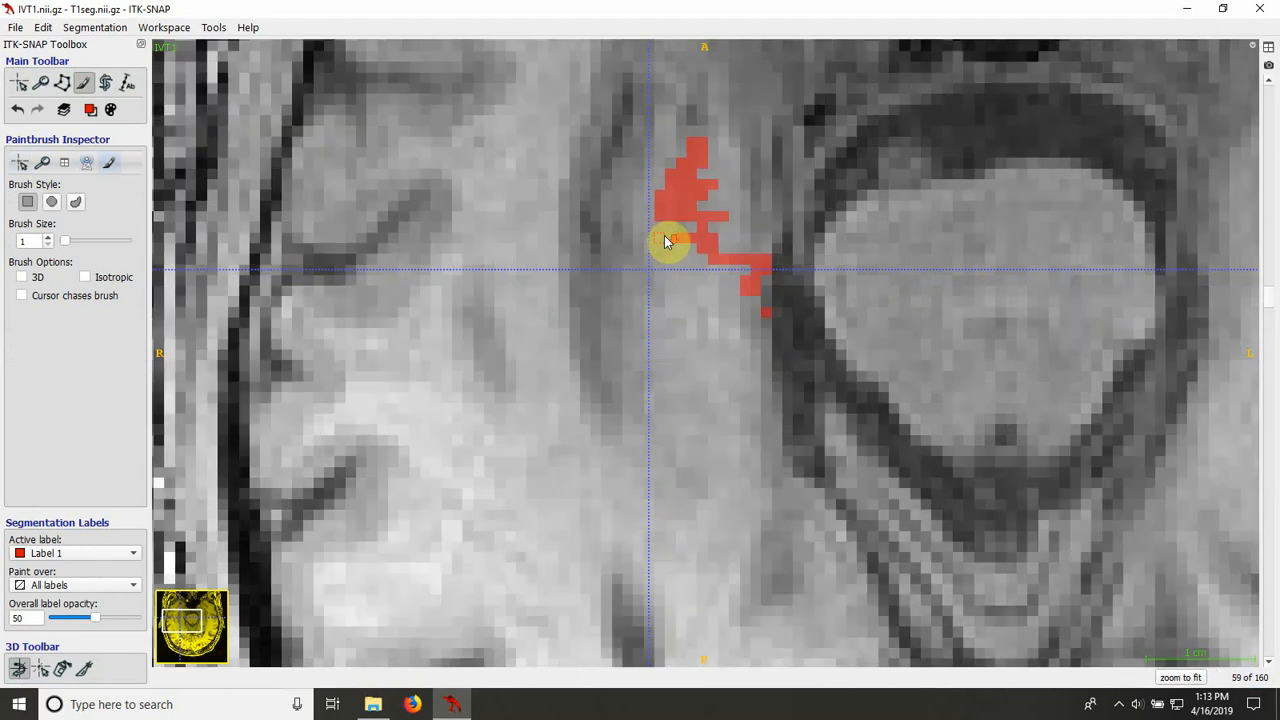
pyautogui.press('s')
pyautogui.press('s')
pyautogui.moveTo(708, 229)
pyautogui.mouseDown()
pyautogui.moveTo(702, 207)
pyautogui.moveTo(691, 243)
pyautogui.moveTo(744, 263)
pyautogui.mouseUp()
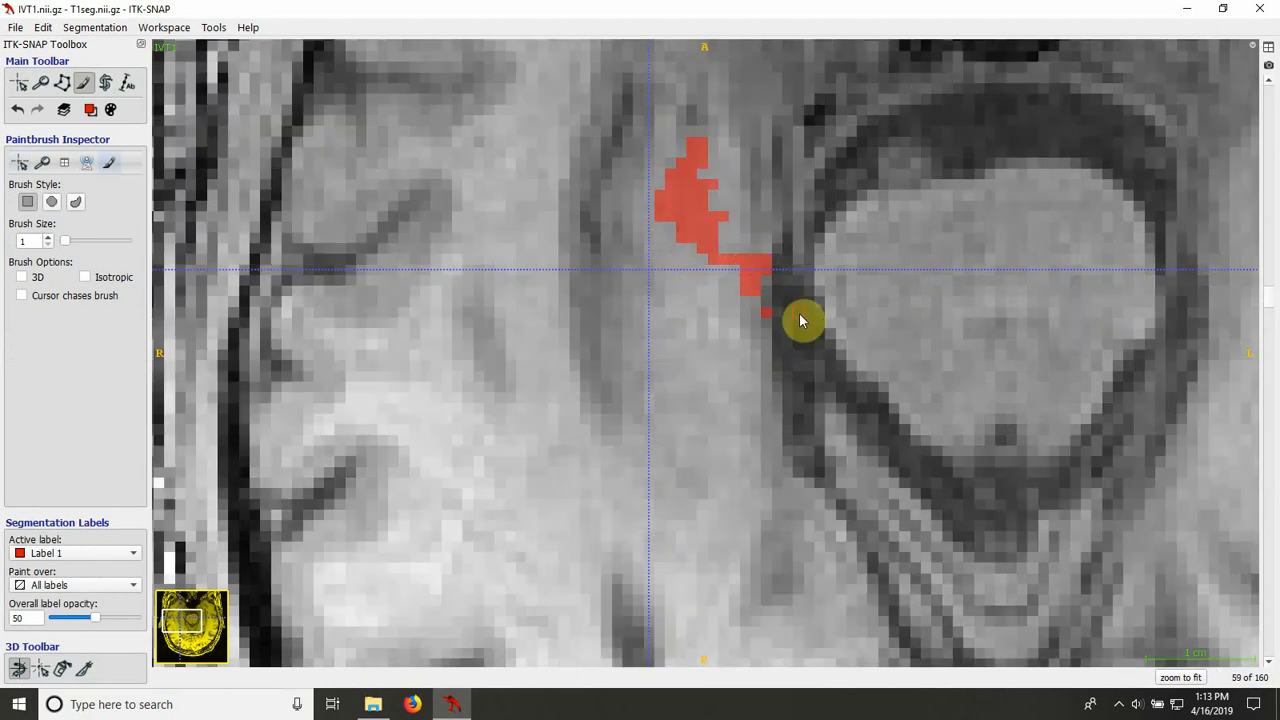
# Step: Examine the hippocampal outline on axial slices 60 and 61 with the segmentation overlay shown and hidden
pyautogui.scroll(1, 800, 320)
pyautogui.press('s')
pyautogui.press('s')
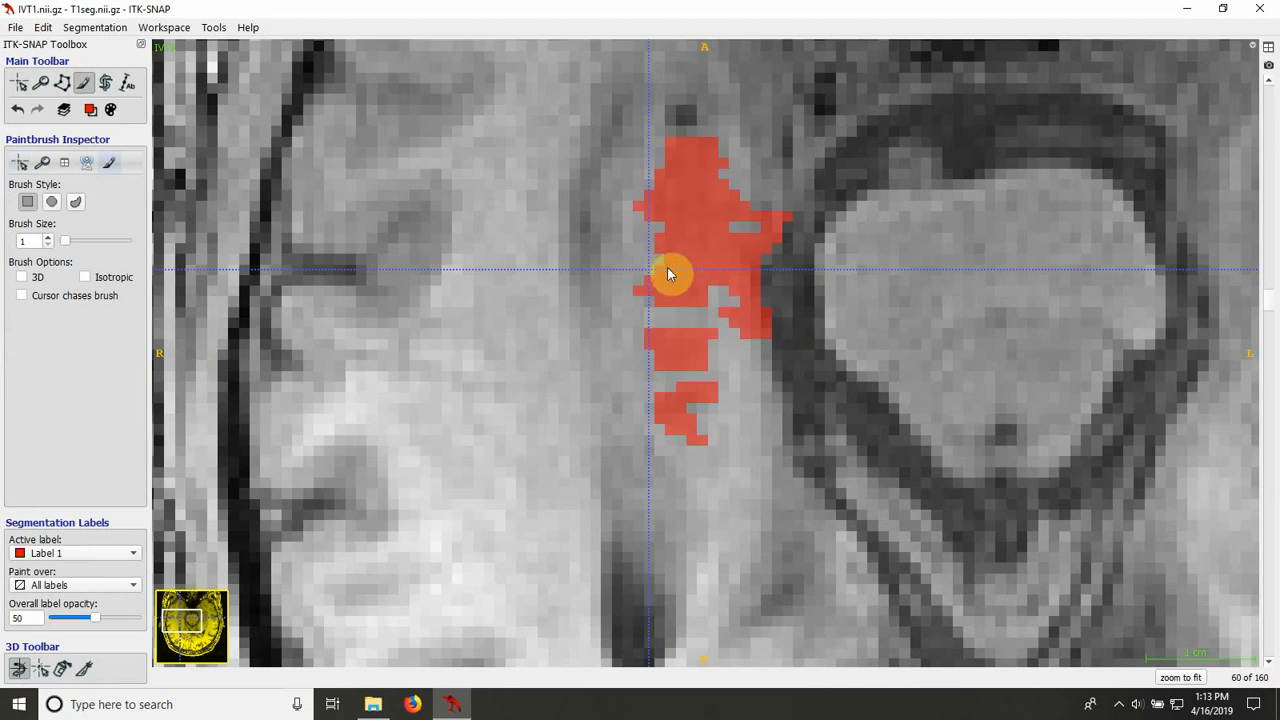
pyautogui.press('s')
pyautogui.press('s')
pyautogui.press('s')
pyautogui.press('s')
pyautogui.press('s')
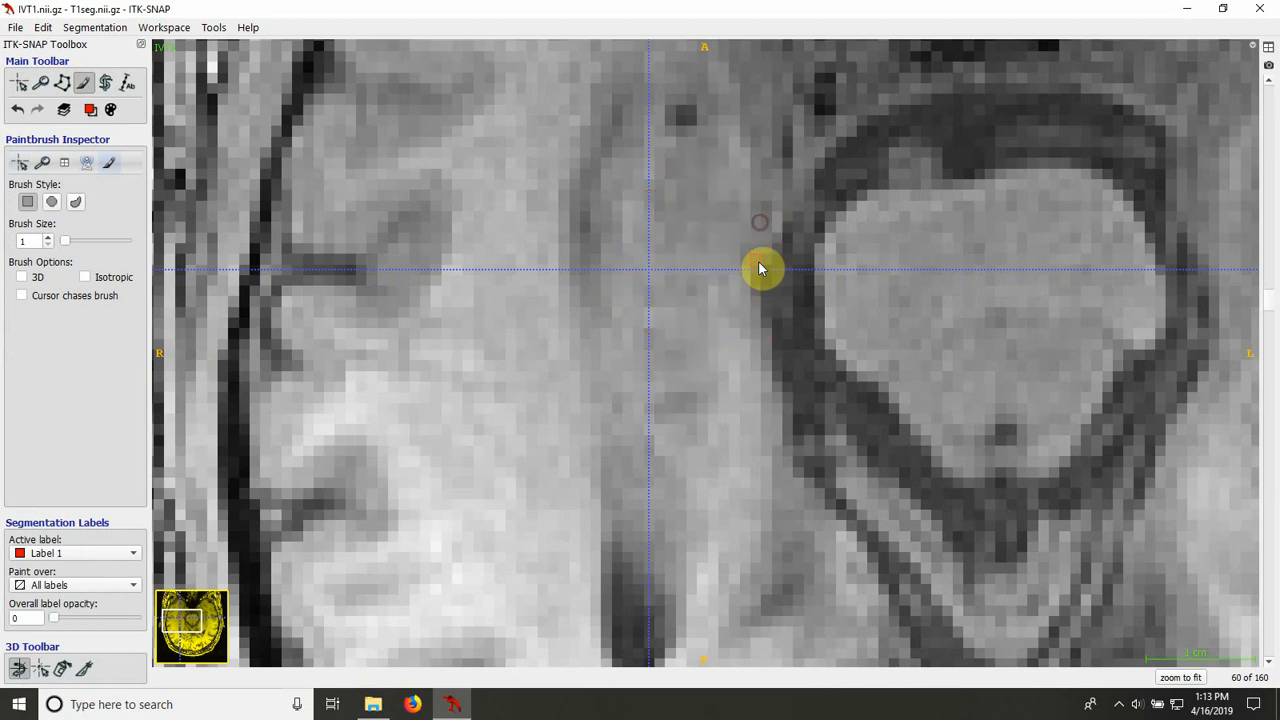
pyautogui.press('s')
pyautogui.scroll(-1, 759, 262)
pyautogui.press('s')
pyautogui.press('s')
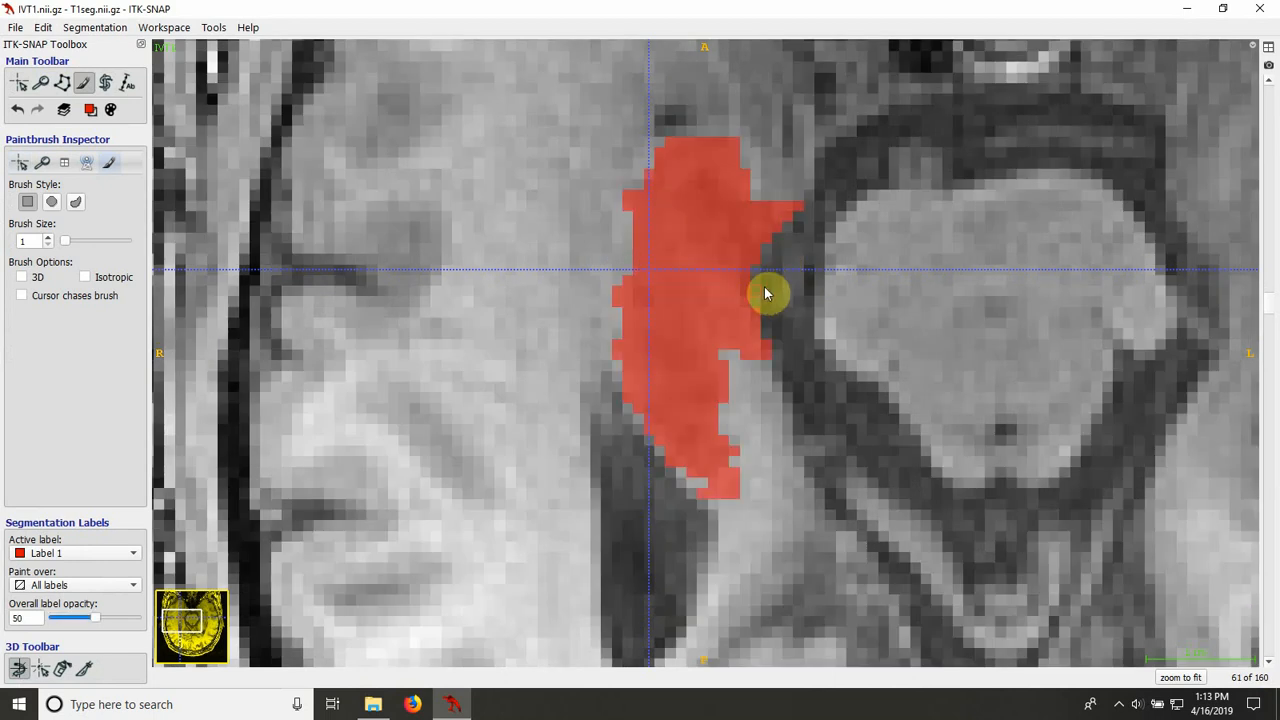
pyautogui.press('s')
pyautogui.press('s')
# Step: Compare the fill with the underlying anatomy on axial slices 62 to 65, viewing them with and without the overlay
pyautogui.scroll(-1, 698, 480)
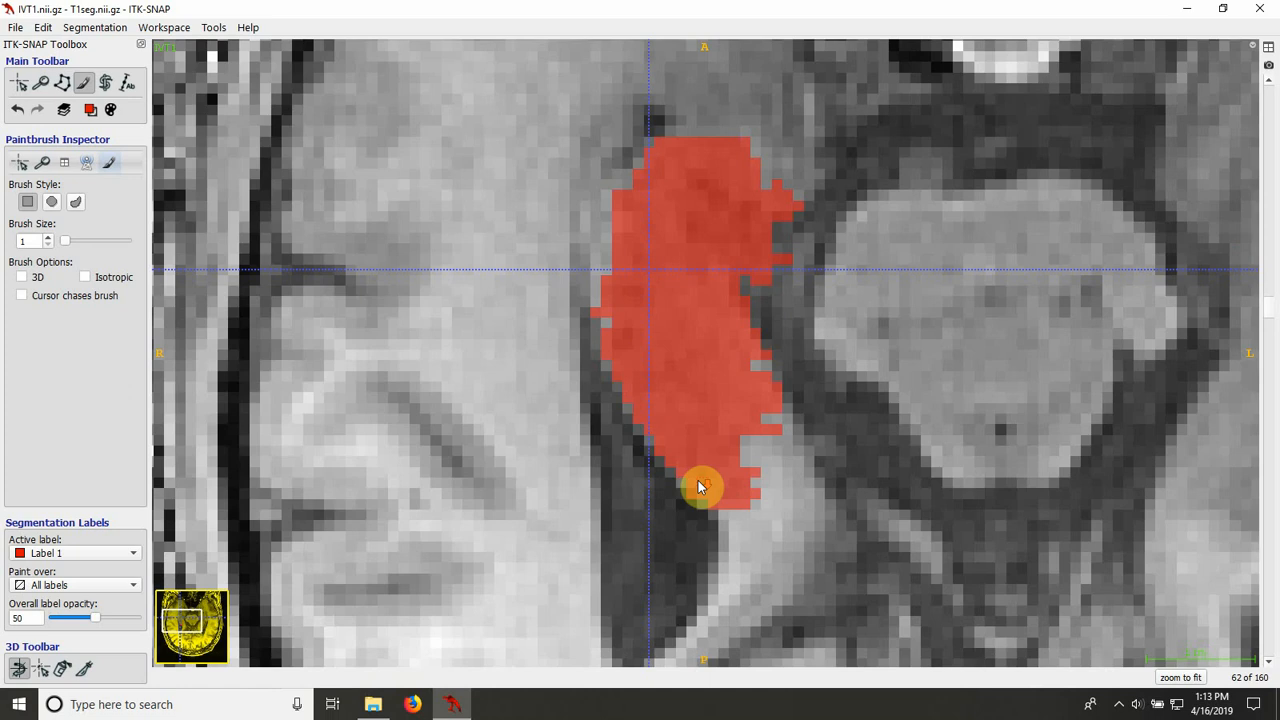
pyautogui.press('s')
pyautogui.press('s')
pyautogui.press('s')
pyautogui.press('s')
pyautogui.scroll(-1, 616, 390)
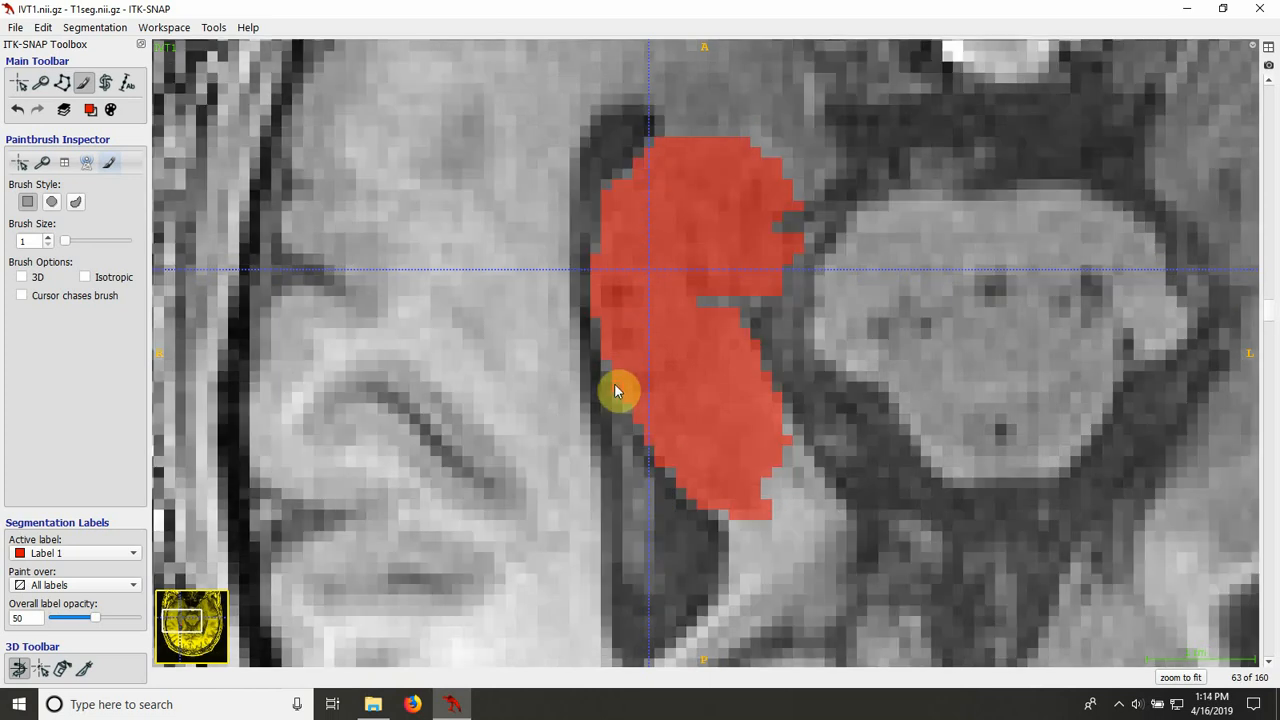
pyautogui.press('s')
pyautogui.press('s')
pyautogui.scroll(-1, 615, 390)
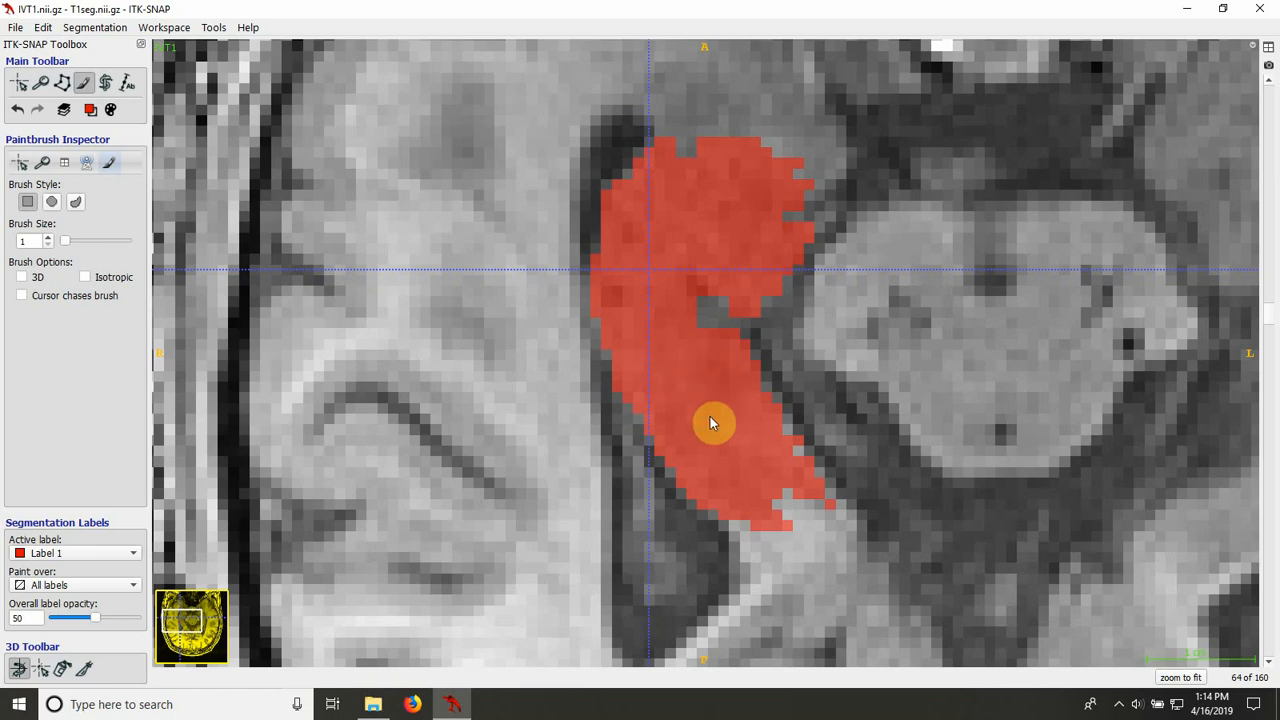
pyautogui.scroll(-1, 710, 422)
pyautogui.press('s')
pyautogui.press('s')
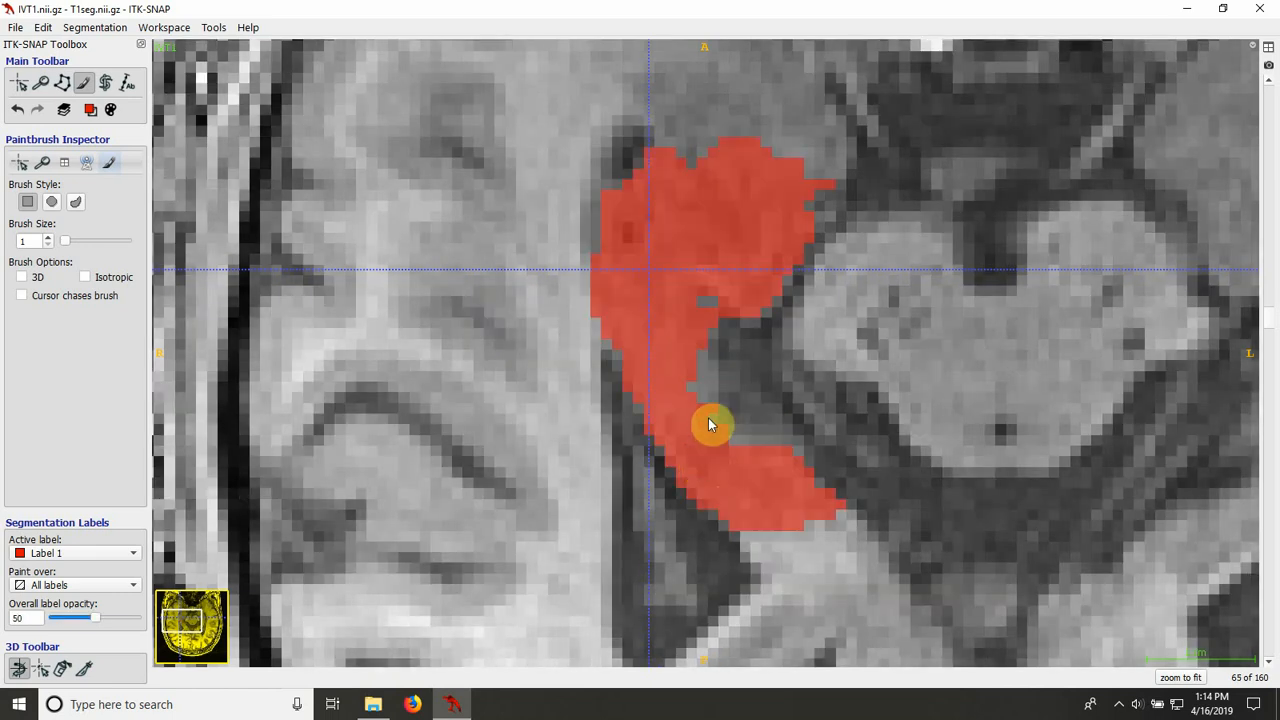
# Step: Examine the area between the anterior and posterior parts of the fill on axial slice 66 with the overlay shown and hidden
pyautogui.scroll(-1, 671, 458)
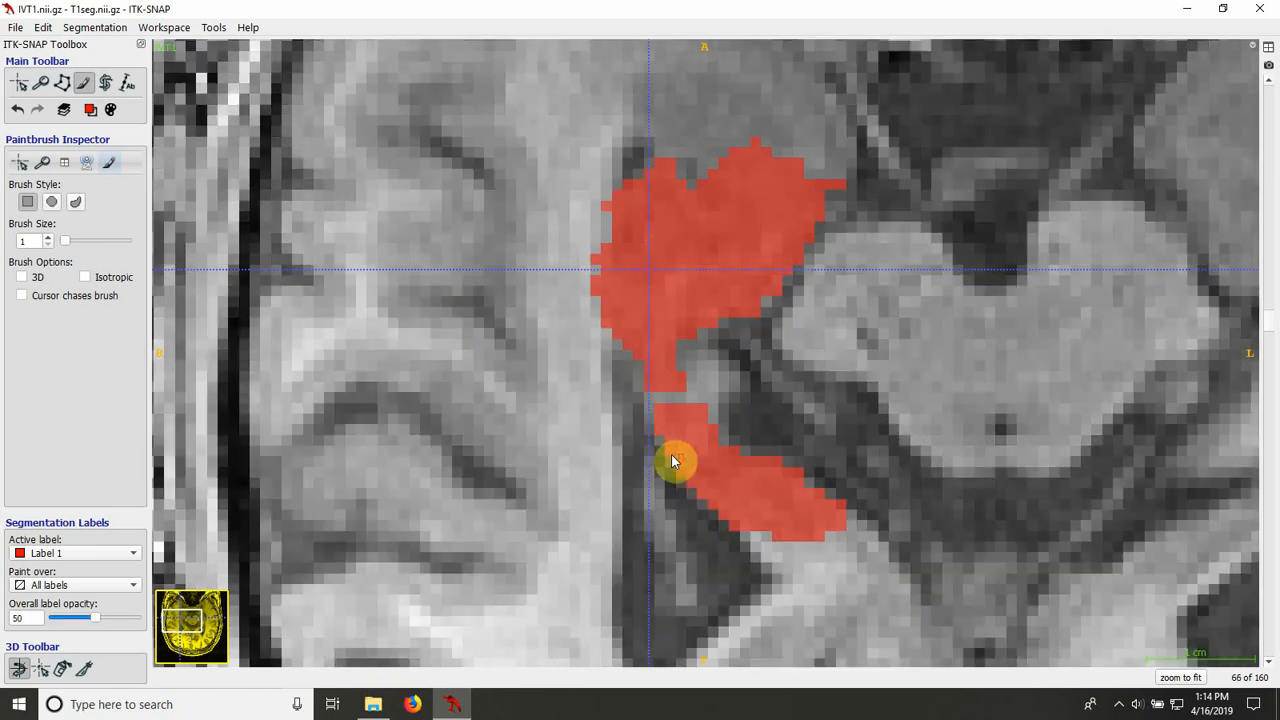
pyautogui.press('s')
pyautogui.press('s')
pyautogui.press('s')
pyautogui.press('s')
pyautogui.press('s')
pyautogui.press('s')
pyautogui.press('s')
pyautogui.press('s')
pyautogui.press('s')
pyautogui.press('s')
# Step: Check the separated anterior and posterior parts of the fill against the bare image on axial slices 67 and 68
pyautogui.press('Up')
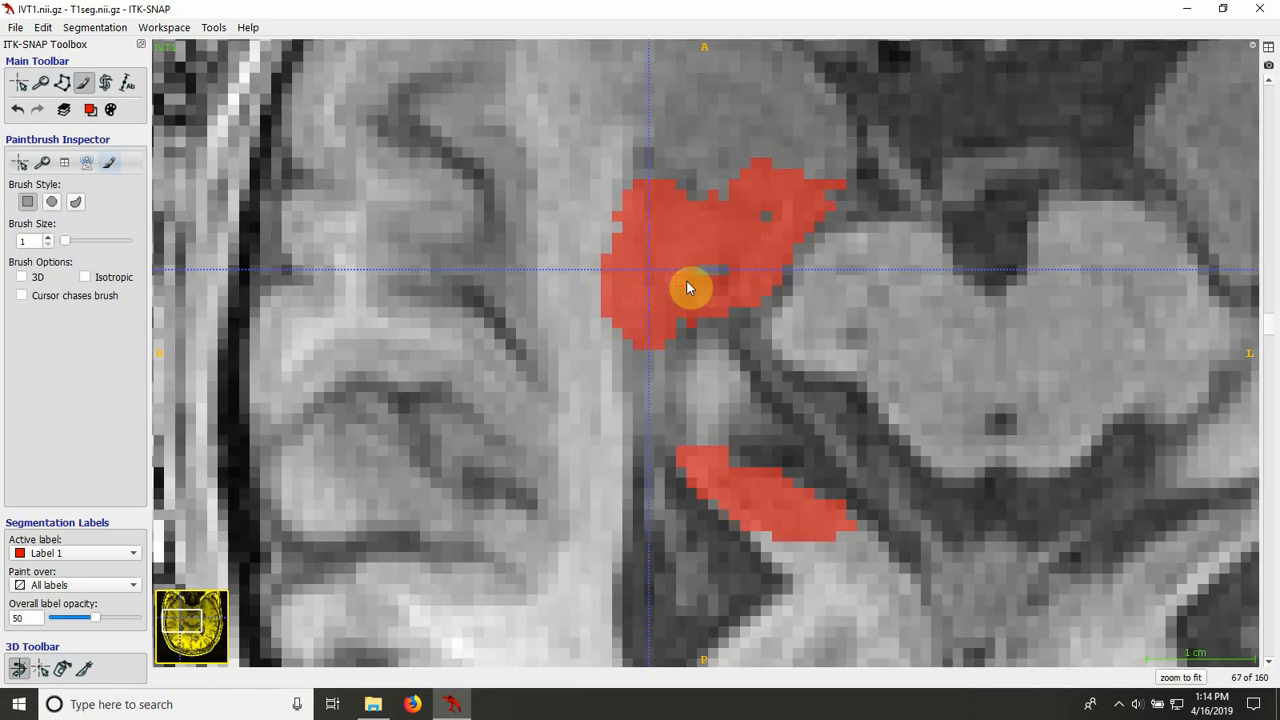
pyautogui.press('s')
pyautogui.press('s')
pyautogui.press('s')
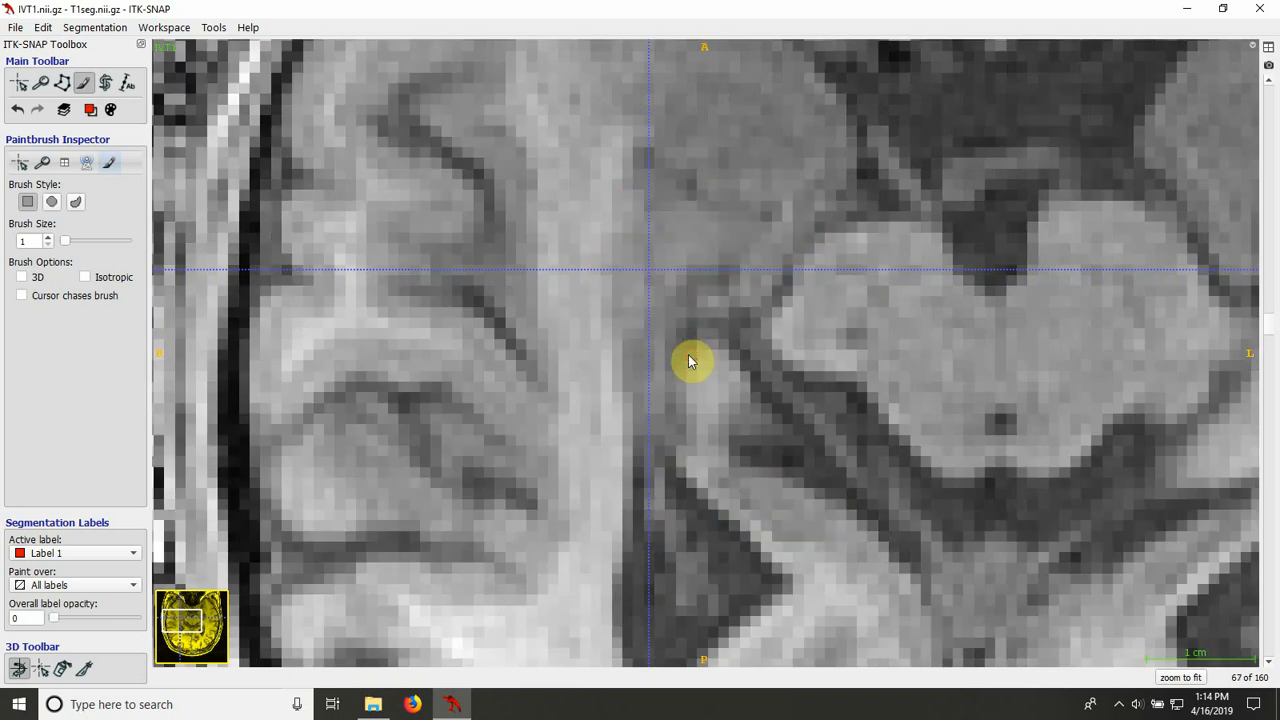
pyautogui.press('s')
pyautogui.press('Up')
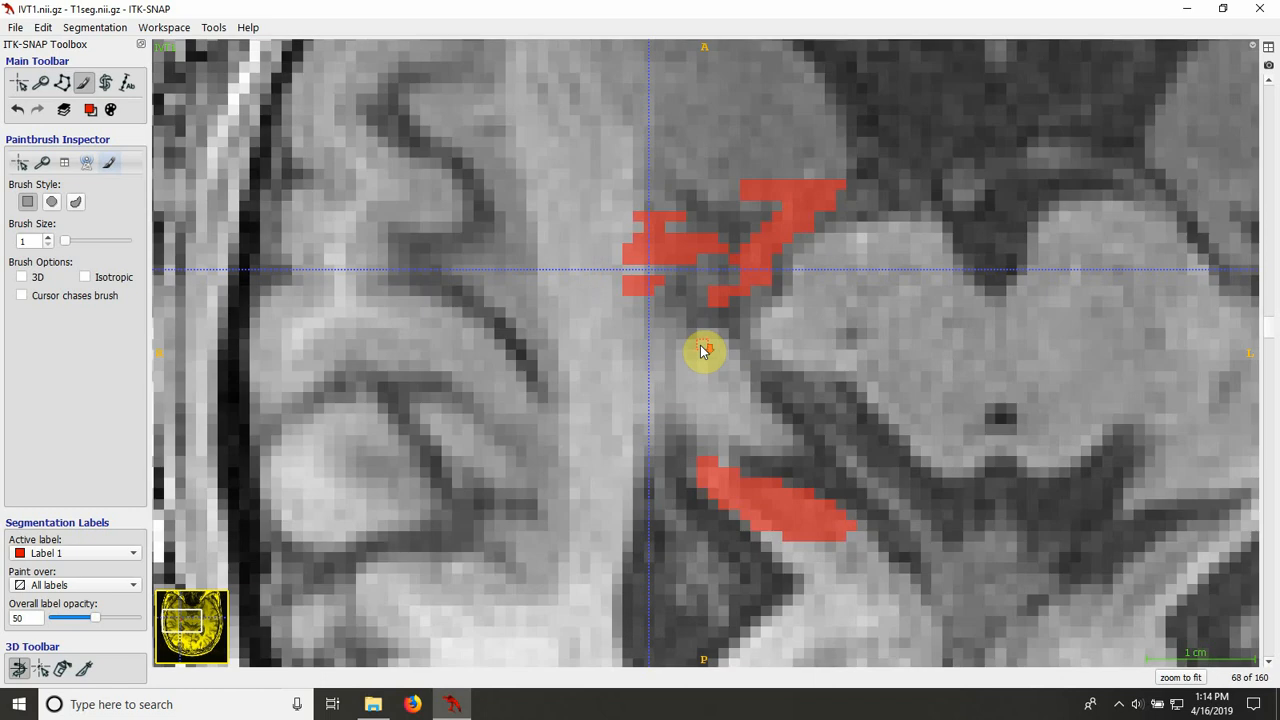
pyautogui.press('s')
pyautogui.press('s')
pyautogui.press('s')
pyautogui.press('s')
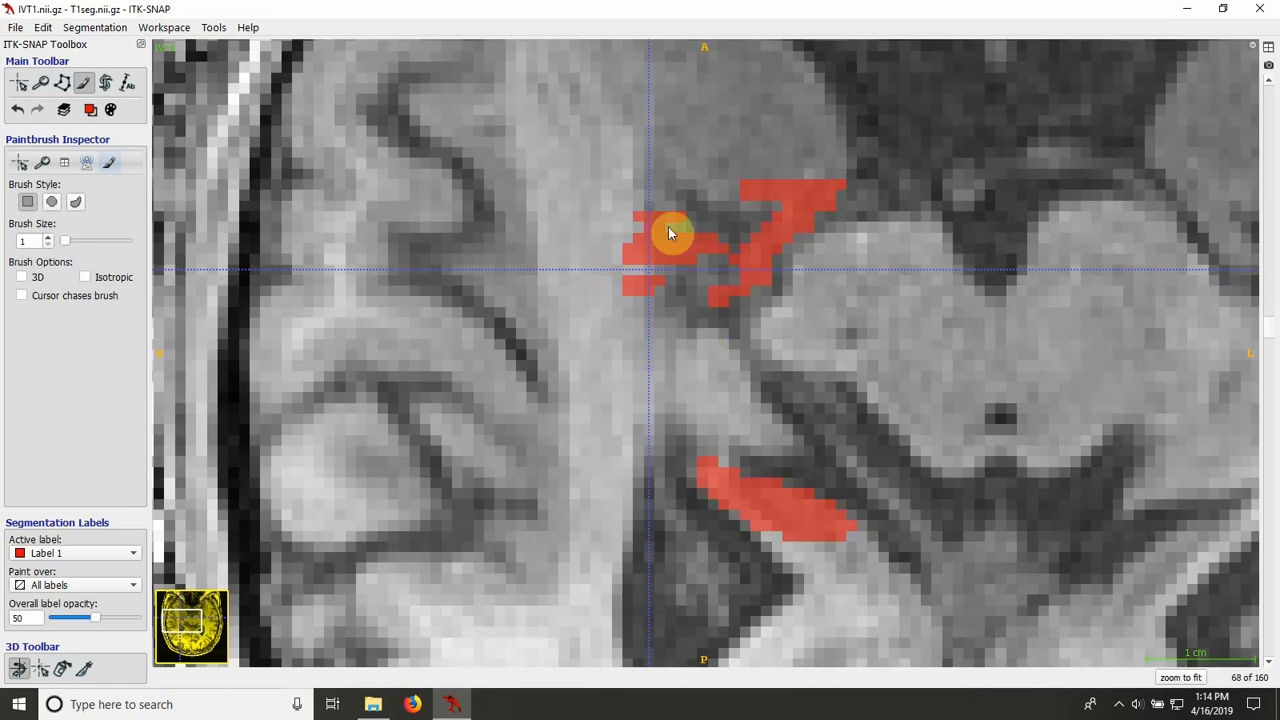
# Step: Inspect the uppermost part of the fill on axial slices 69 to 71, and browse back down to slice 57
pyautogui.press('Up')
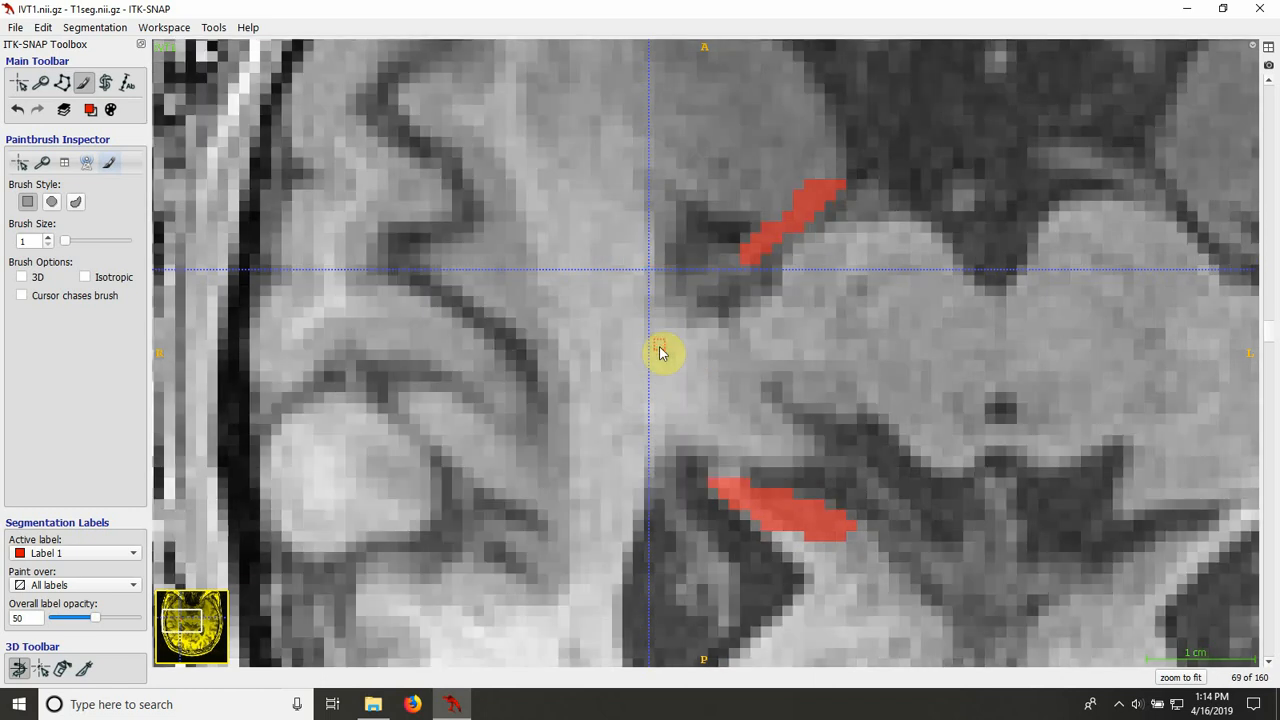
pyautogui.press('Up')
pyautogui.press('Up')
pyautogui.press('s')
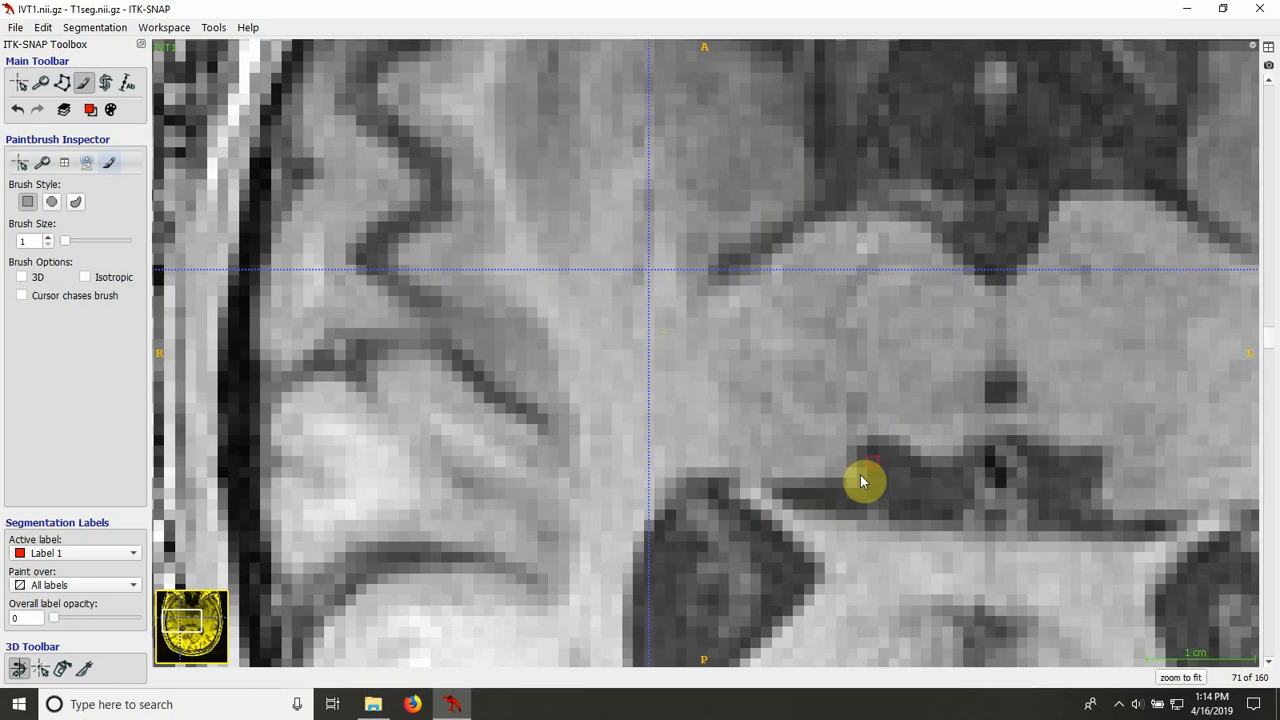
pyautogui.press('s')
pyautogui.scroll(-2, 853, 483)
pyautogui.scroll(2, 853, 483)
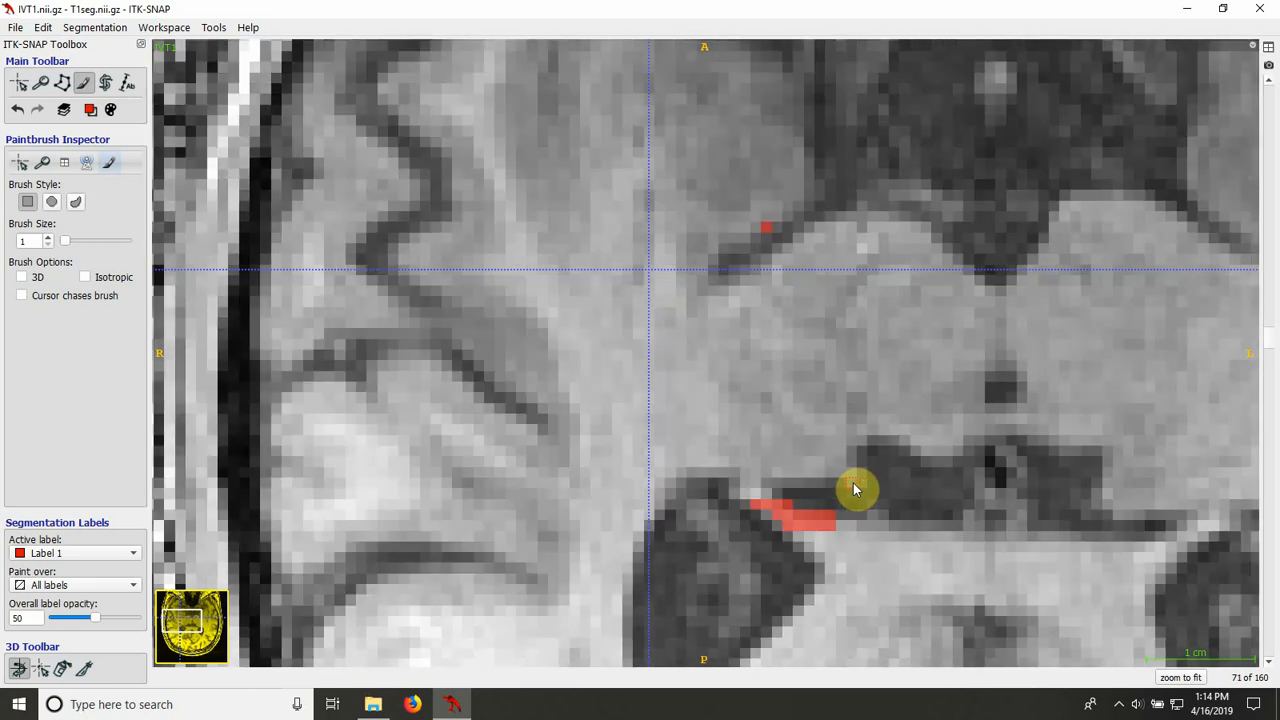
pyautogui.scroll(14, 853, 489)
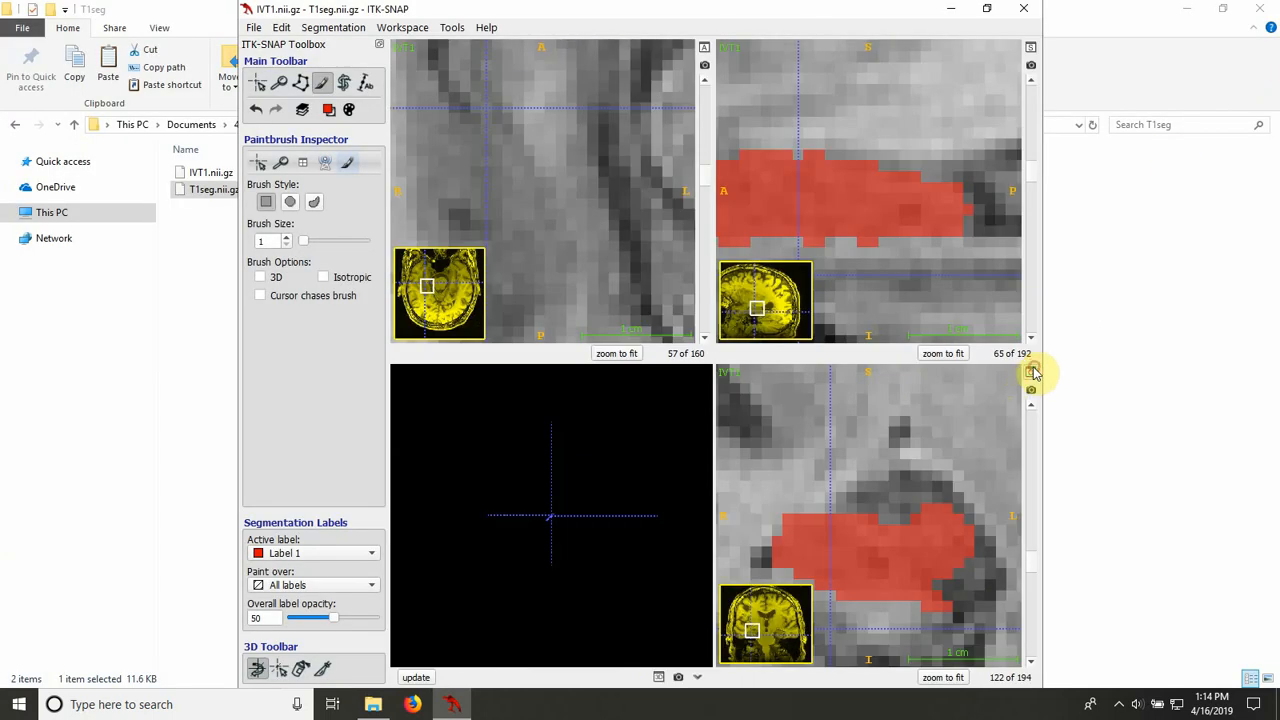
# Step: Switch from the axial to the enlarged coronal view and maximize the window
pyautogui.click(1031, 370)
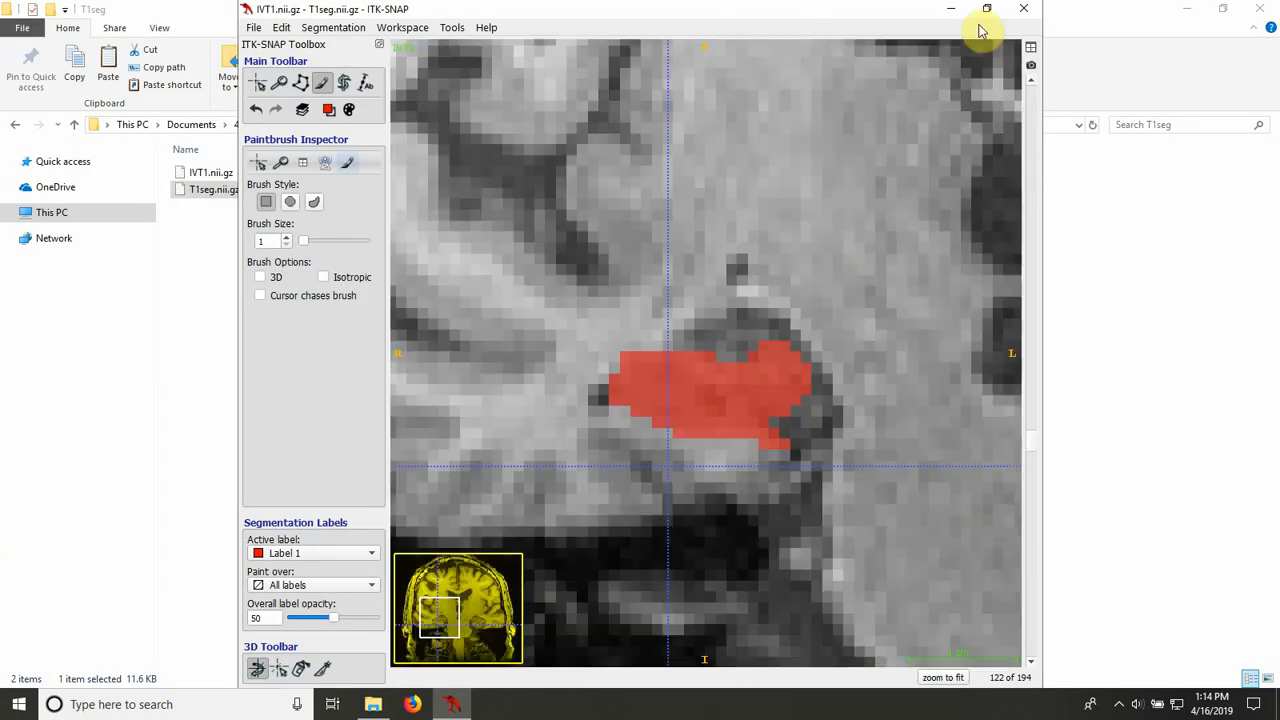
pyautogui.click(983, 12)
pyautogui.click(686, 11)
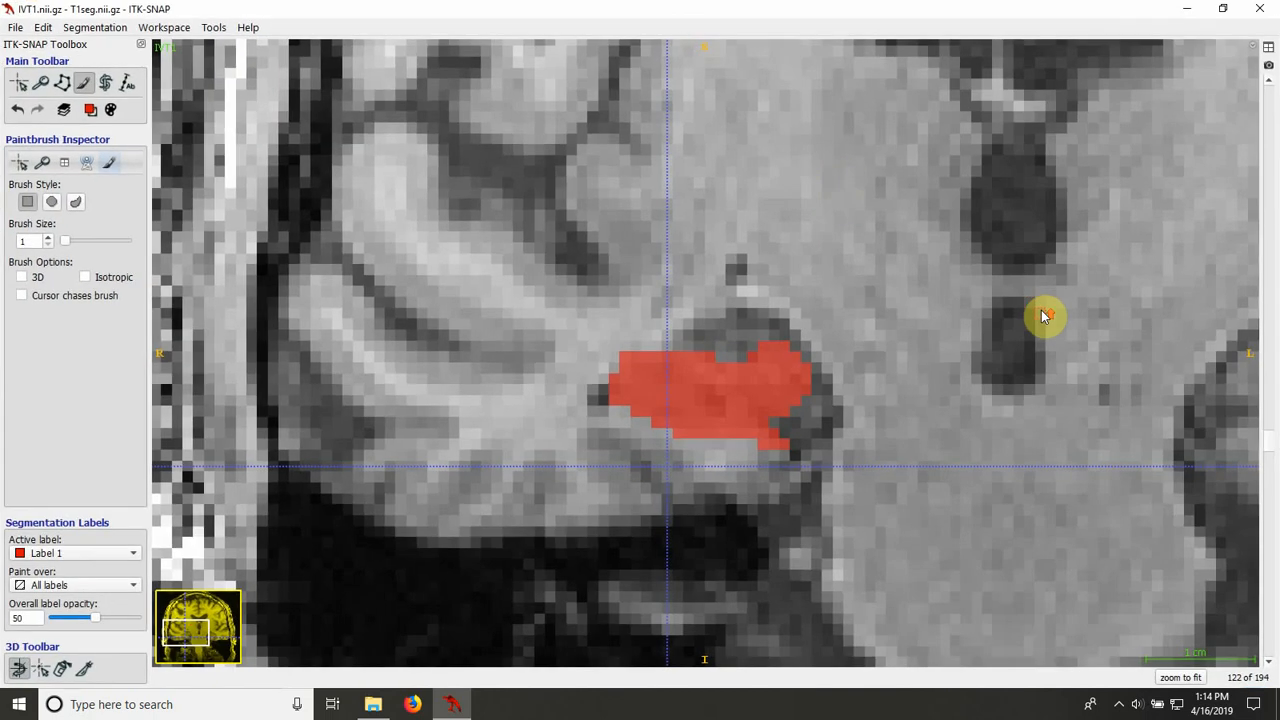
# Step: Browse the coronal slices forward to slice 134 and compare the anterior end of the fill with the bare image
pyautogui.scroll(5, 1043, 316)
pyautogui.scroll(-17, 1041, 316)
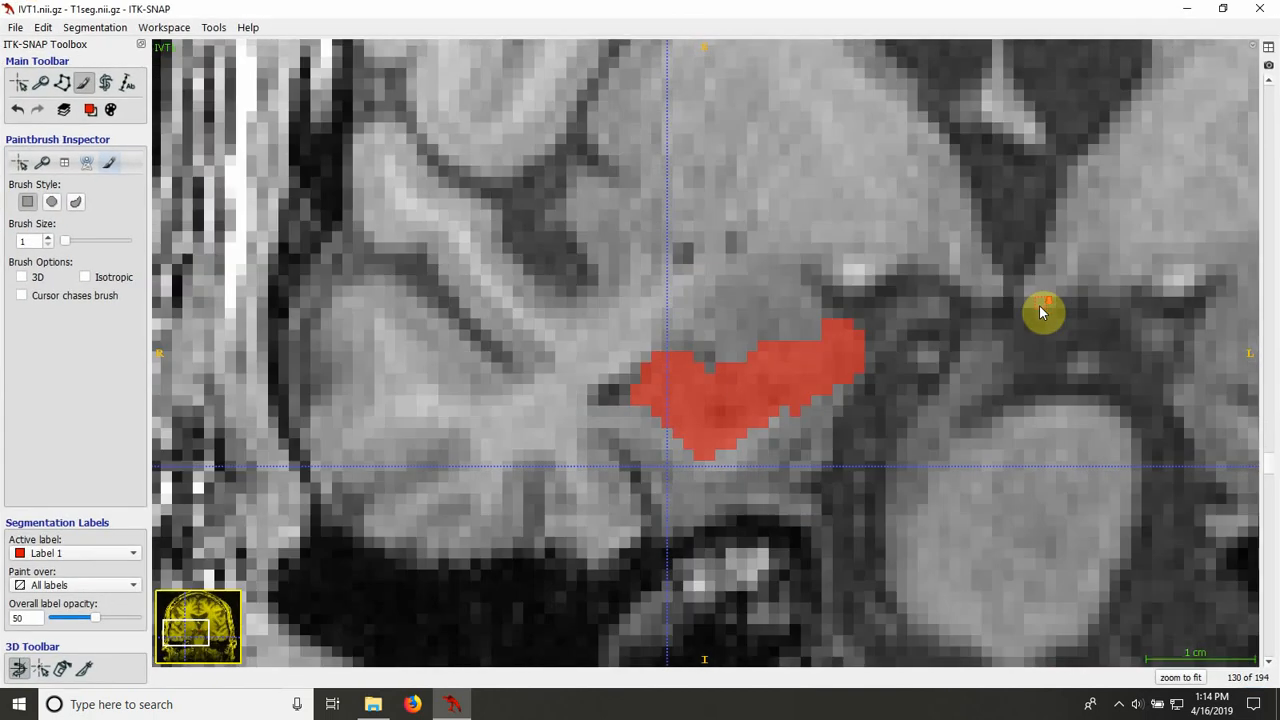
pyautogui.press('s')
pyautogui.press('s')
pyautogui.press('s')
pyautogui.press('s')
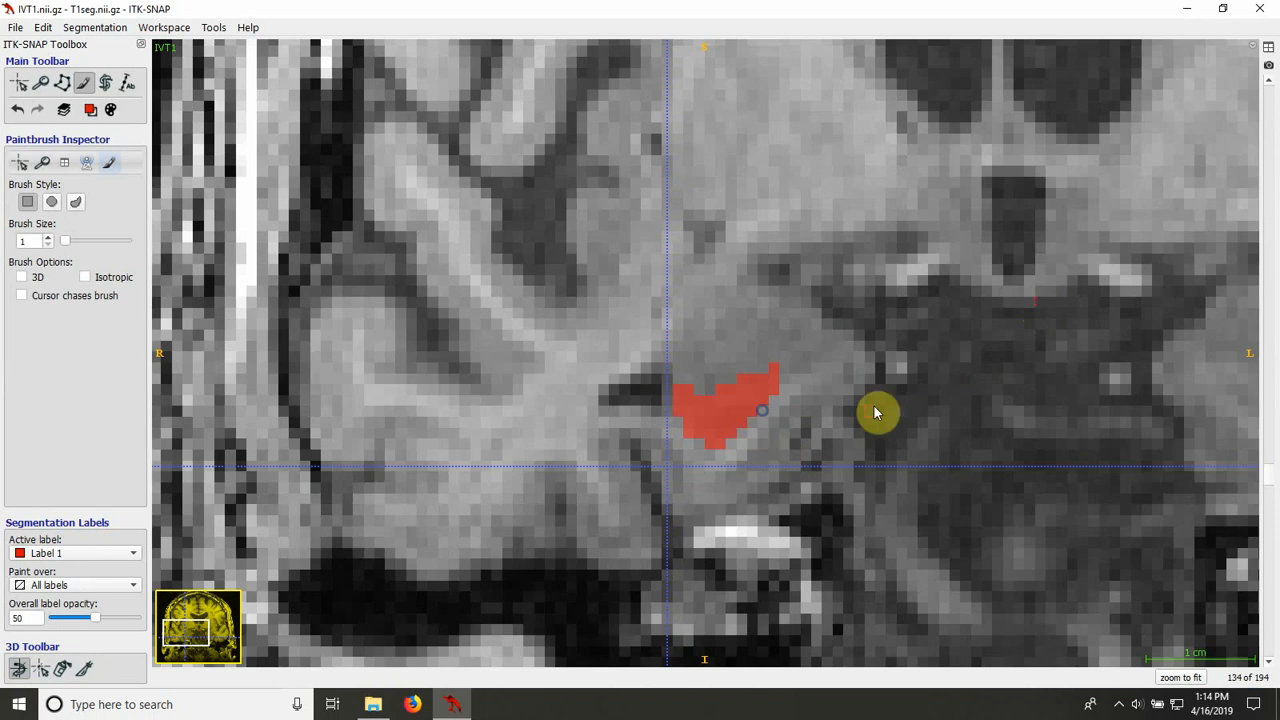
pyautogui.press('s')
# Step: Examine the hippocampal head on coronal slices 133 and 132 with the label overlay shown and hidden
pyautogui.press('s')
pyautogui.scroll(1, 880, 413)
pyautogui.press('s')
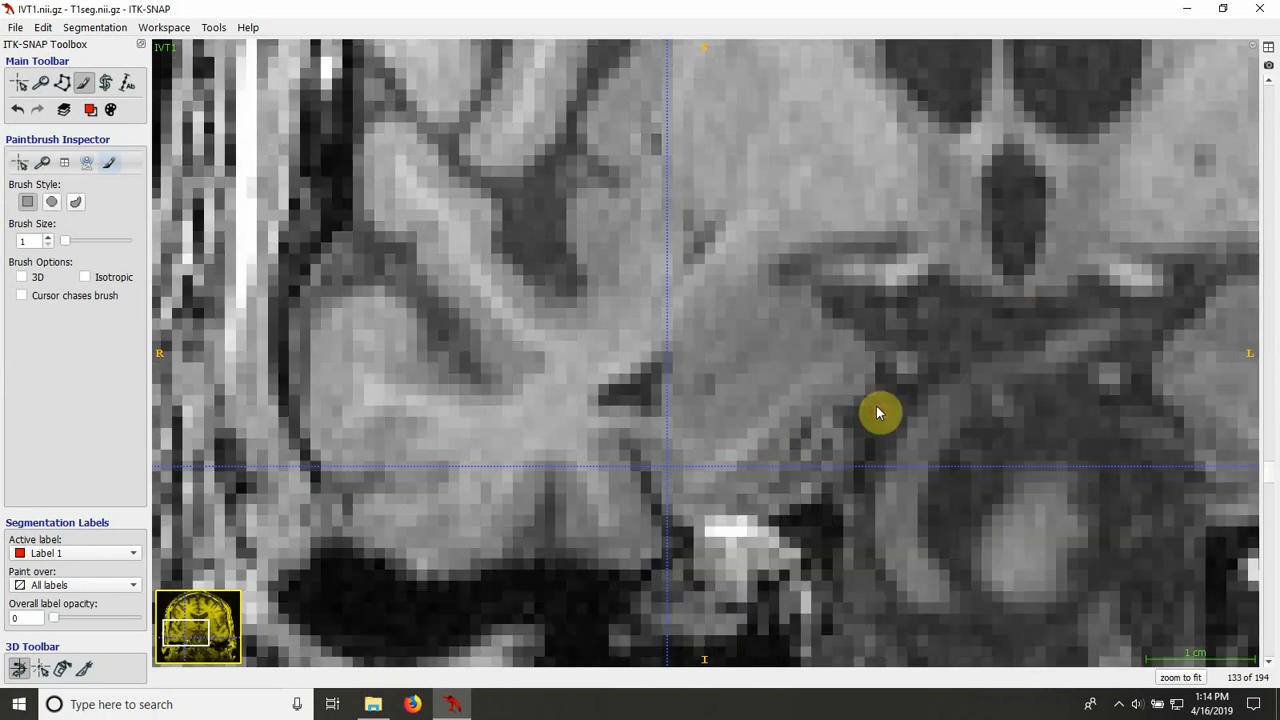
pyautogui.press('s')
pyautogui.scroll(1, 880, 413)
pyautogui.press('s')
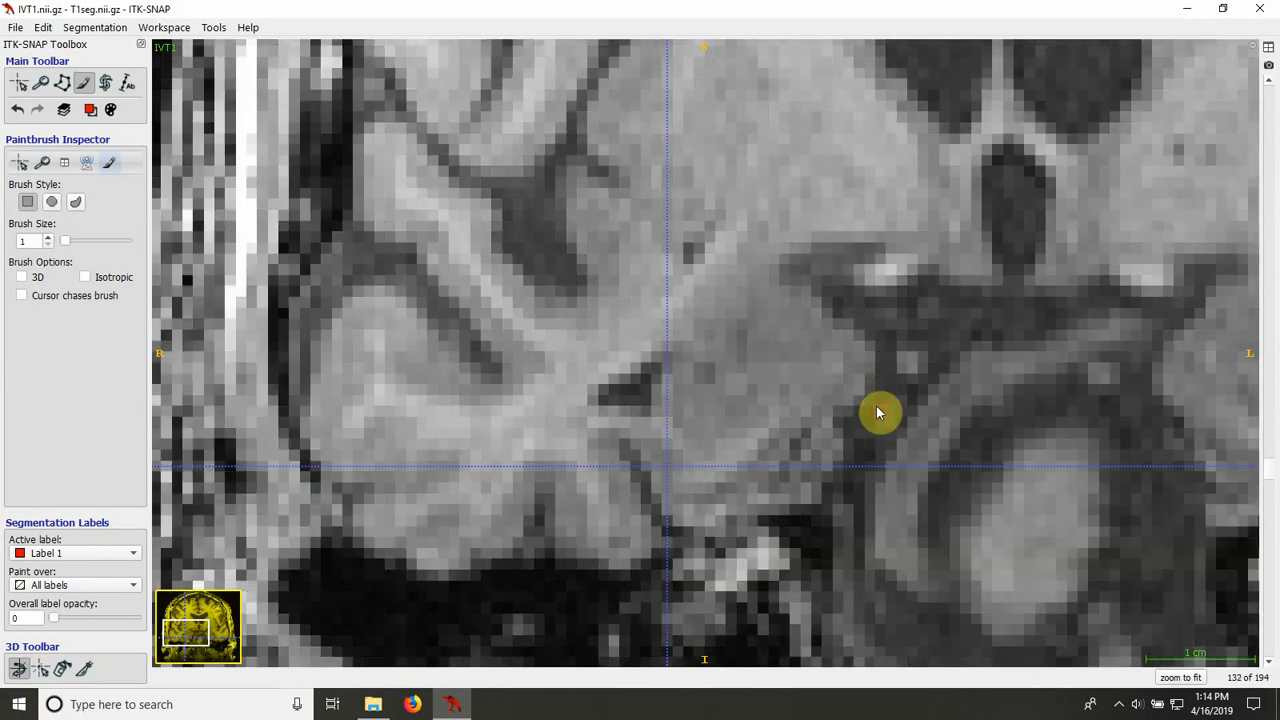
# Step: Compare the fill on coronal slice 131 with the bare image and erase the single voxel protruding from its lower edge
pyautogui.press('s')
pyautogui.scroll(-1, 878, 413)
pyautogui.press('s')
pyautogui.press('s')
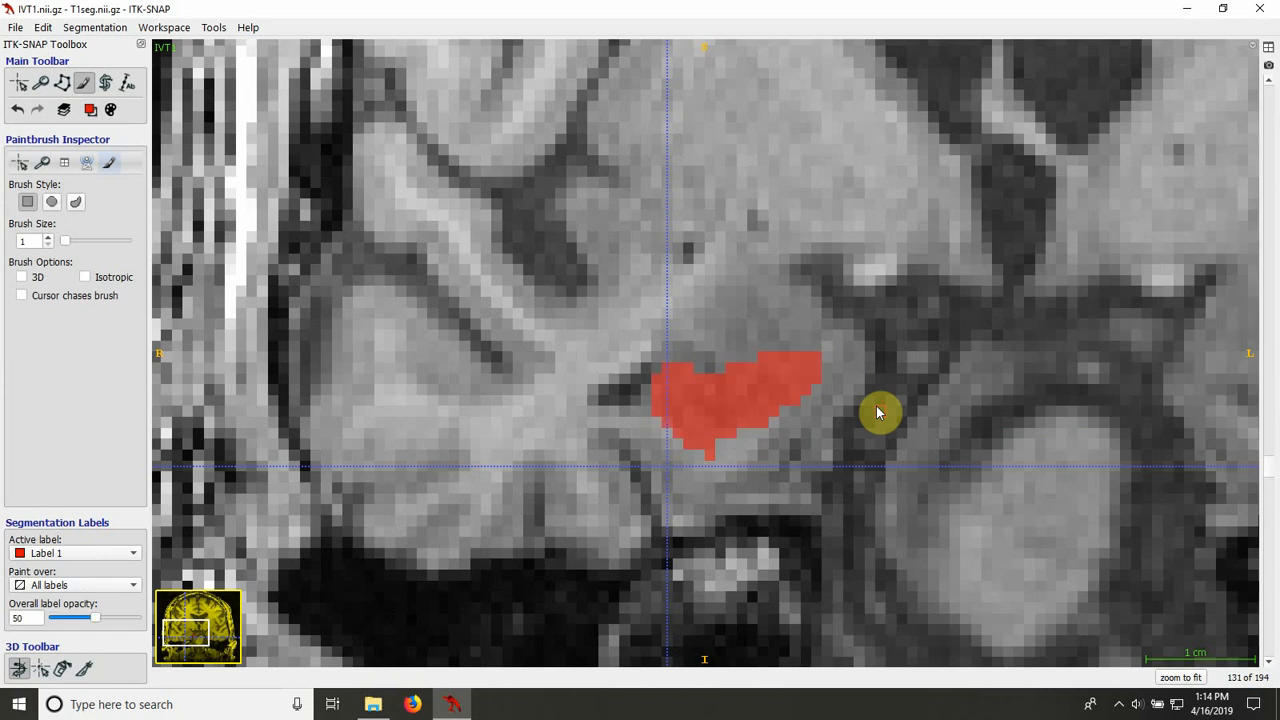
# Step: Check the fill's outline against the bare image on coronal slices 130 and 129
pyautogui.press('s')
pyautogui.press('s')
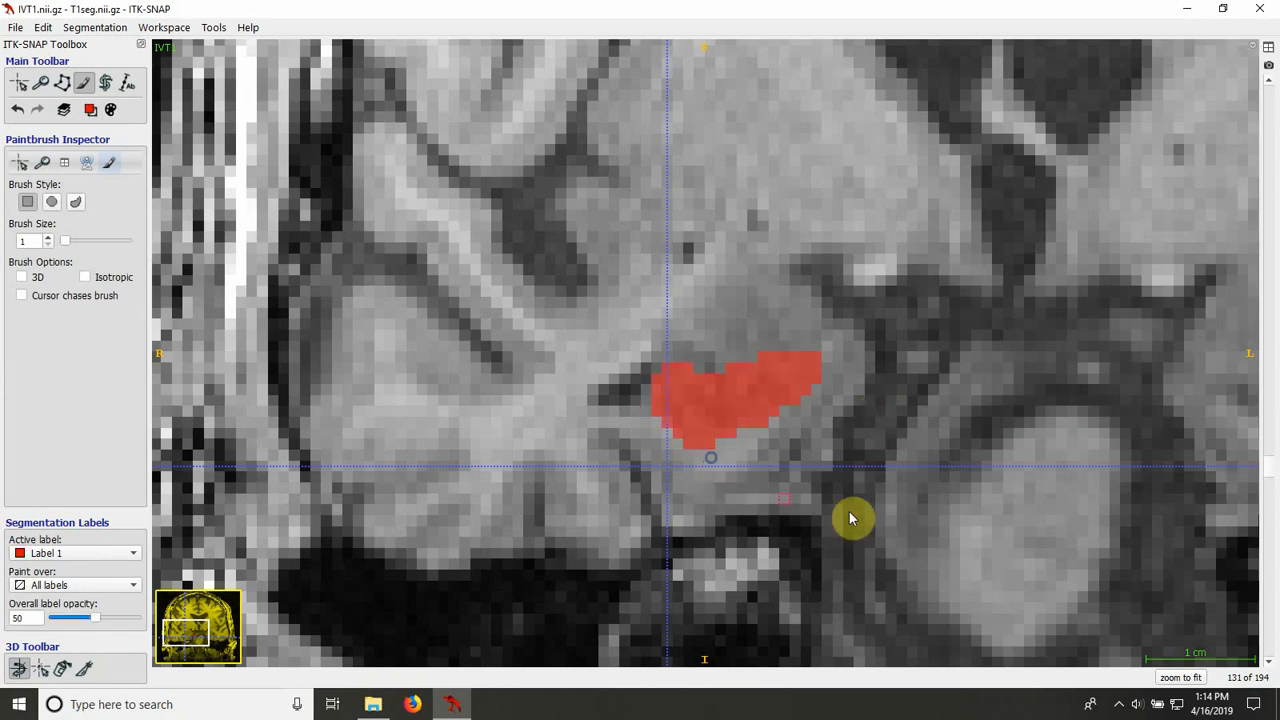
pyautogui.scroll(-1, 855, 519)
pyautogui.press('s')
pyautogui.press('s')
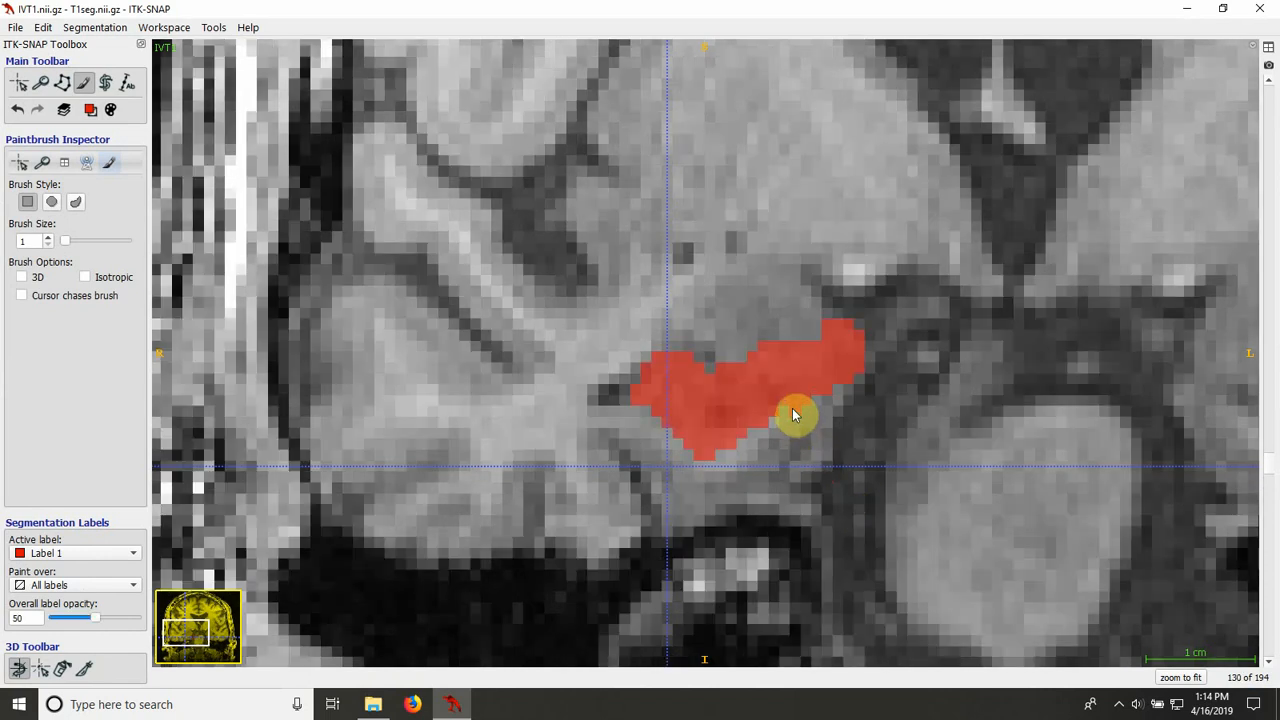
pyautogui.press('s')
pyautogui.press('s')
pyautogui.scroll(-1, 789, 478)
pyautogui.press('s')
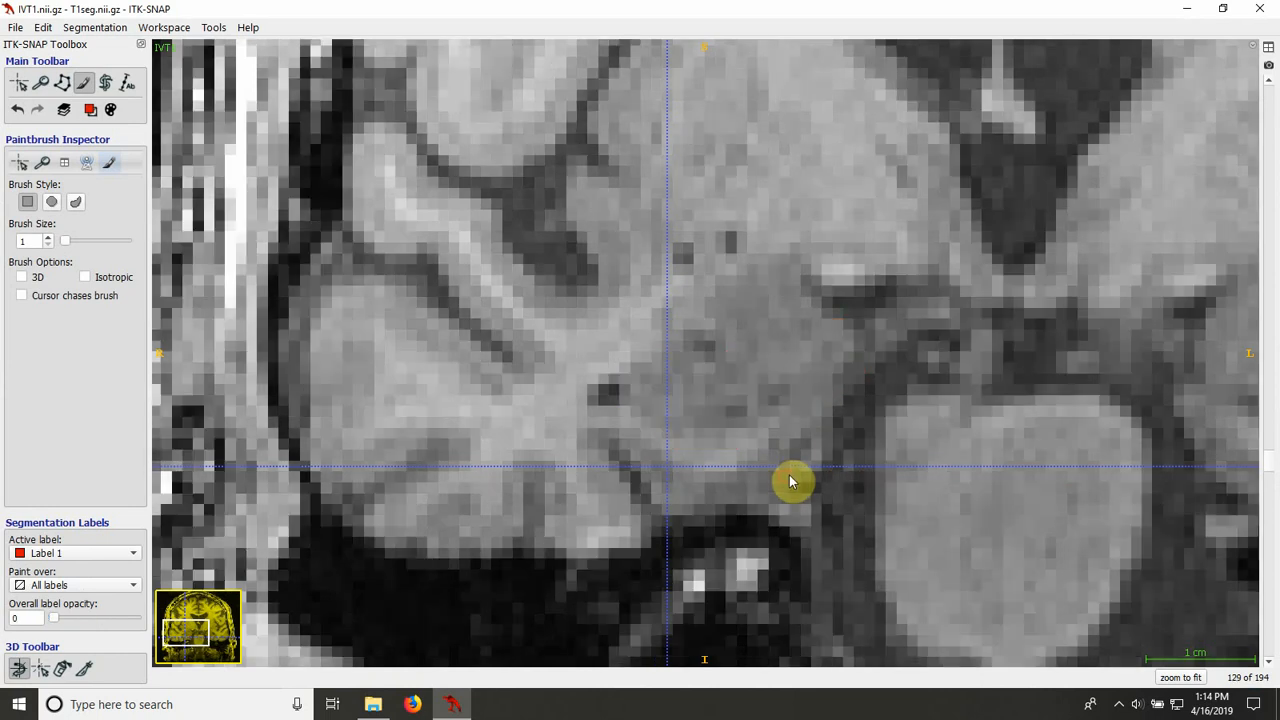
pyautogui.press('s')
pyautogui.press('s')
# Step: Inspect the lateral, upper and lower borders of the fill on coronal slices 128 and 127, toggling the overlay
pyautogui.press('s')
pyautogui.press('s')
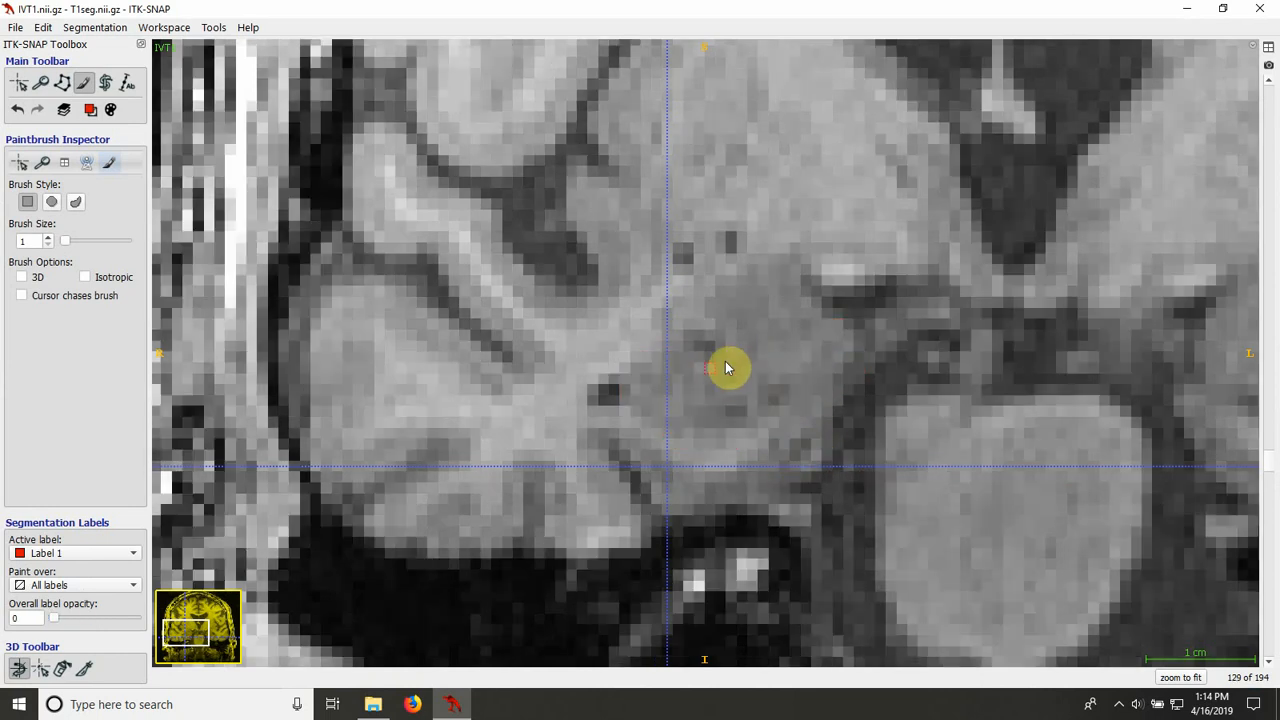
pyautogui.press('s')
pyautogui.scroll(-1, 686, 465)
pyautogui.press('s')
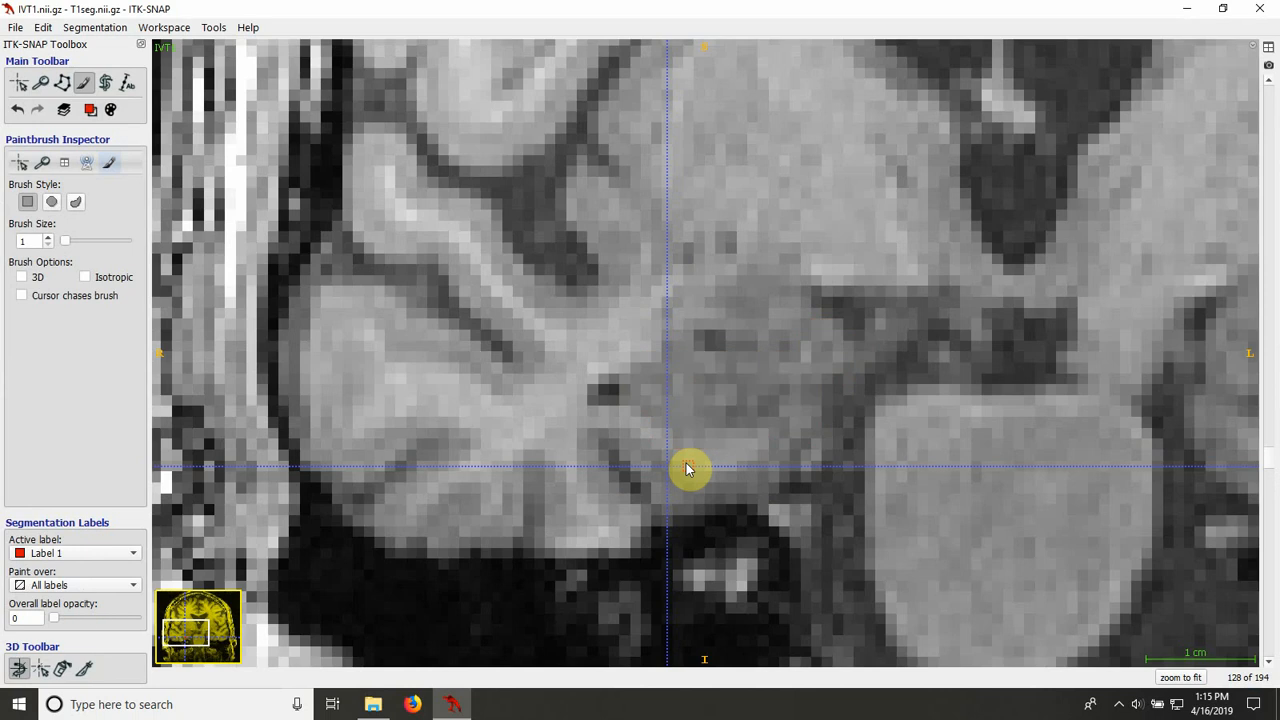
pyautogui.press('s')
pyautogui.press('s')
pyautogui.press('s')
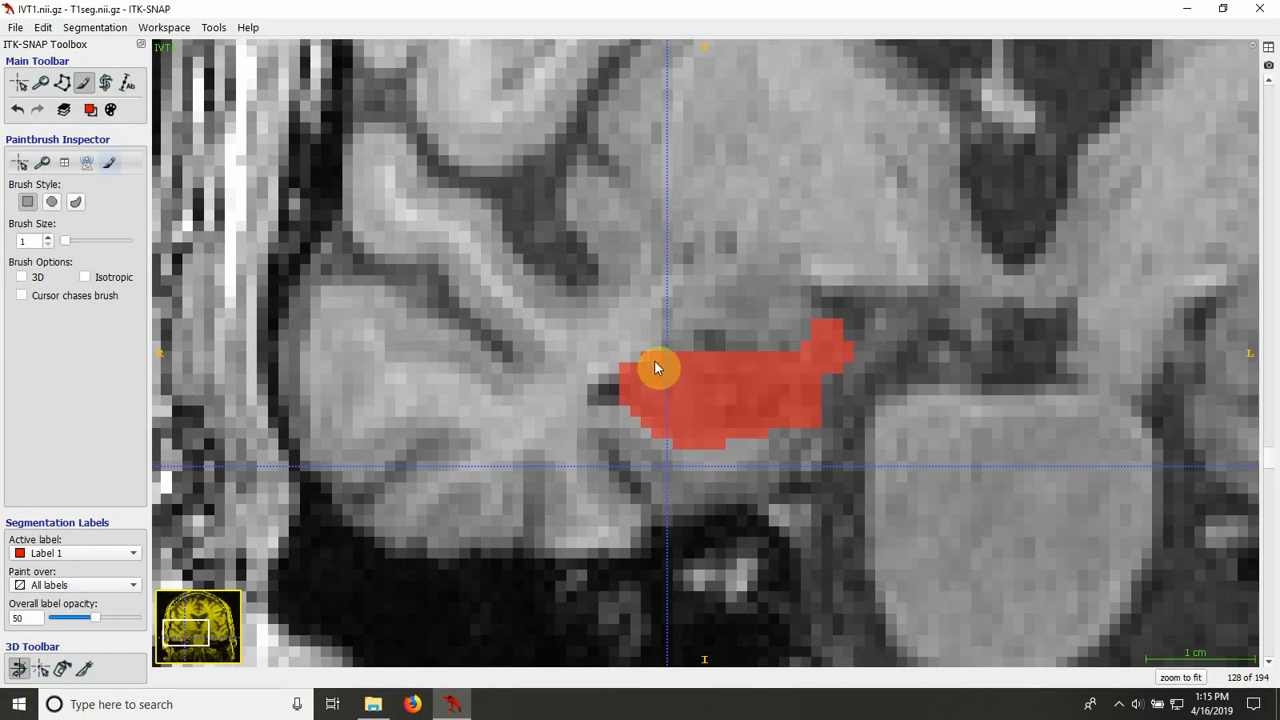
pyautogui.press('s')
pyautogui.press('s')
pyautogui.scroll(-1, 585, 427)
pyautogui.press('s')
pyautogui.press('s')
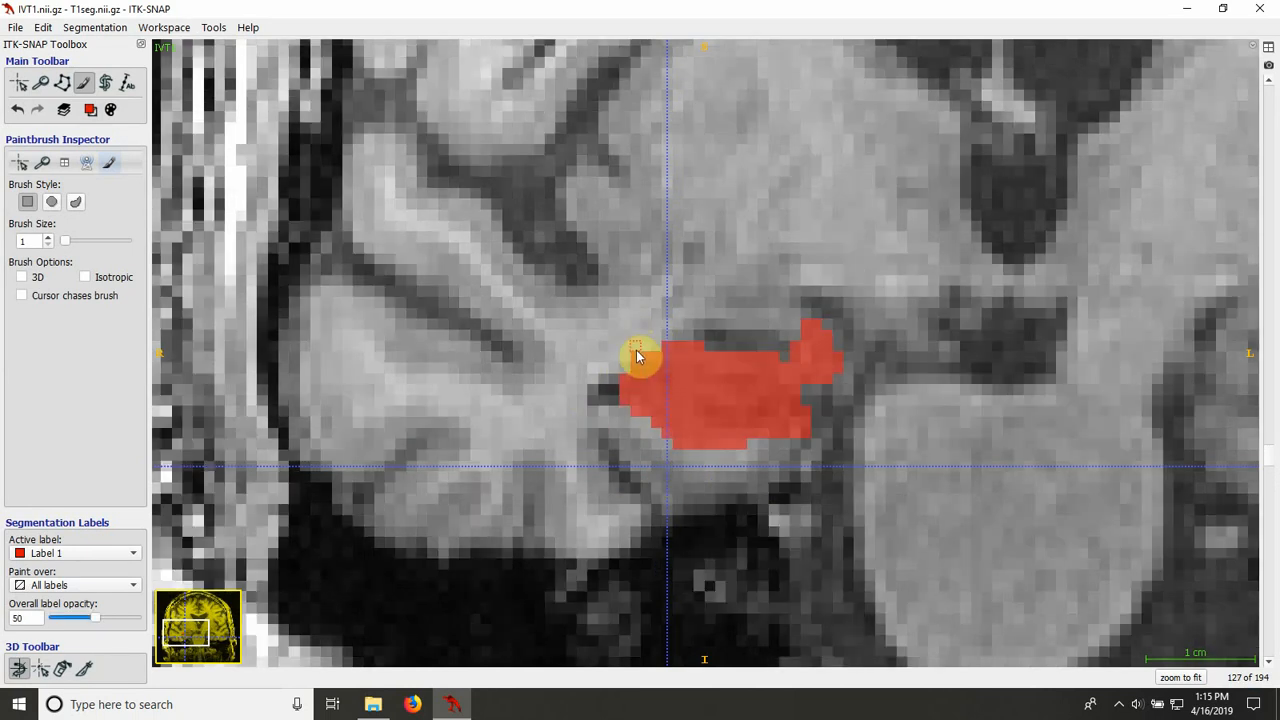
# Step: Compare the fill with the underlying anatomy on coronal slices 126 and 125, toggling the overlay
pyautogui.press('s')
pyautogui.press('s')
pyautogui.scroll(-1, 680, 500)
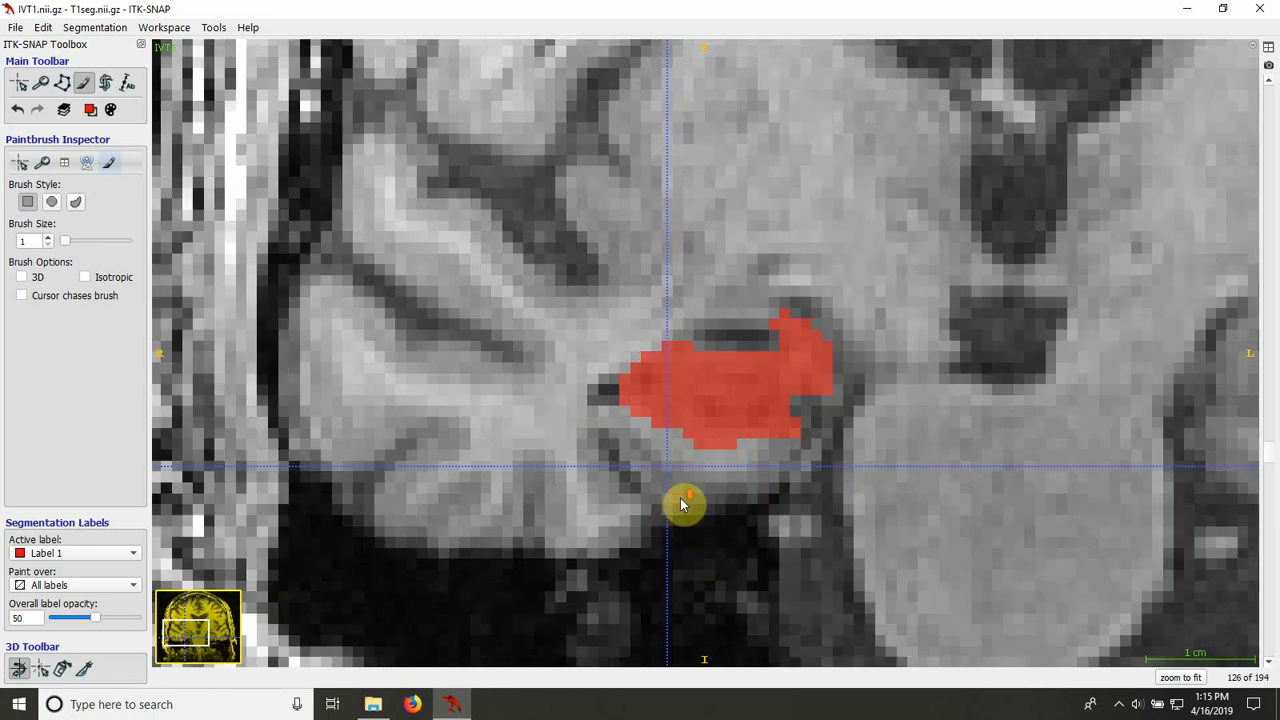
pyautogui.press('s')
pyautogui.press('s')
pyautogui.press('s')
pyautogui.press('s')
pyautogui.press('s')
pyautogui.press('s')
pyautogui.scroll(-1, 586, 463)
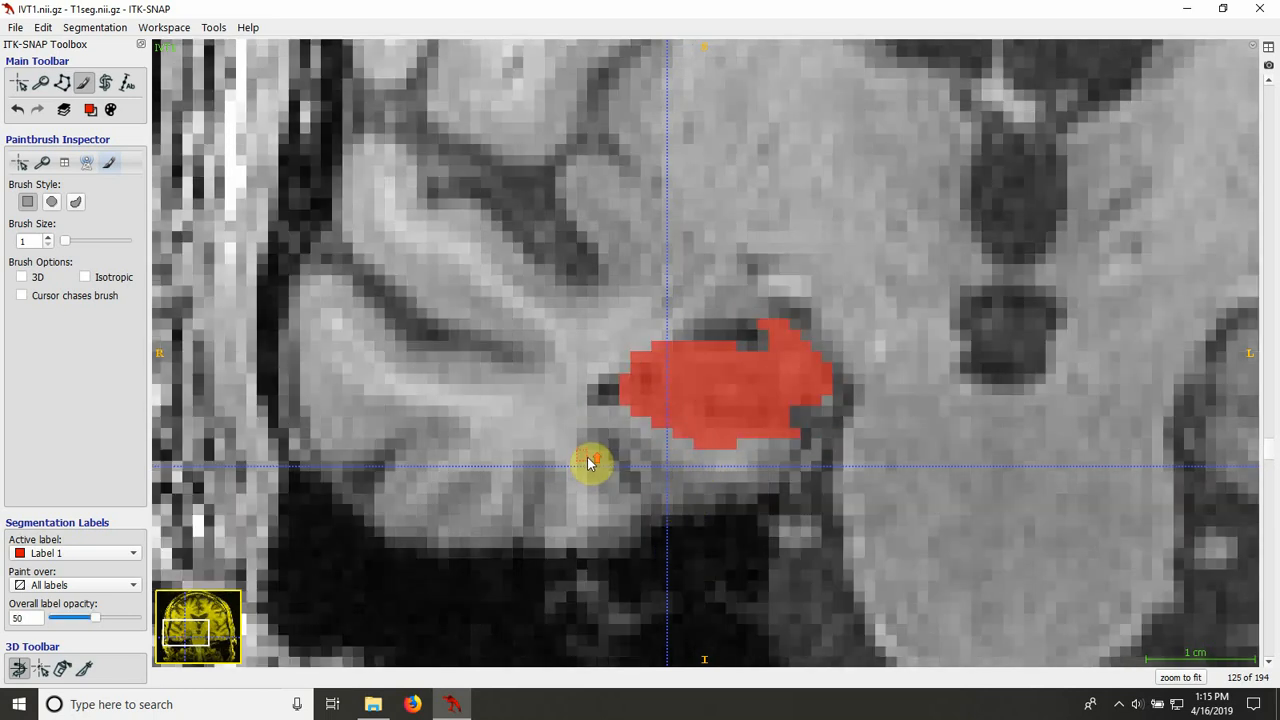
pyautogui.press('s')
pyautogui.press('s')
pyautogui.press('s')
pyautogui.press('s')
# Step: Examine the lower border of the fill on coronal slices 124 and 123 with the overlay shown and hidden
pyautogui.scroll(-1, 705, 462)
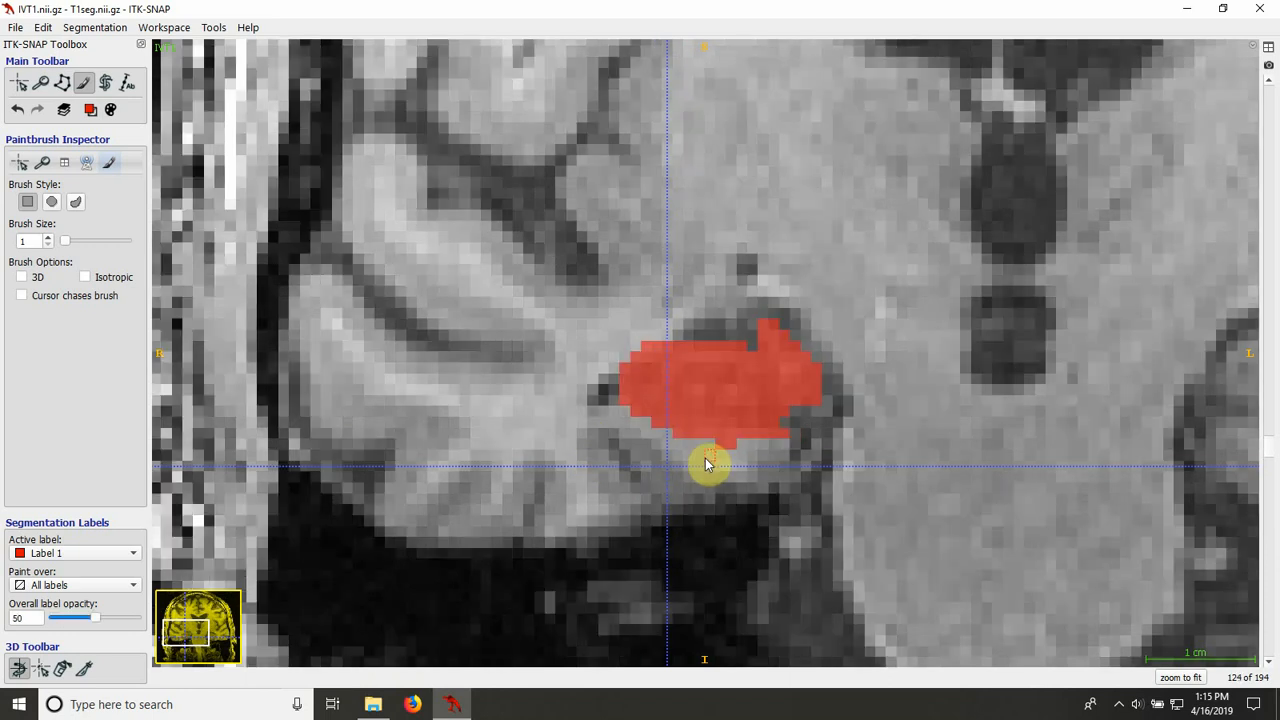
pyautogui.press('s')
pyautogui.press('s')
pyautogui.scroll(-1, 623, 451)
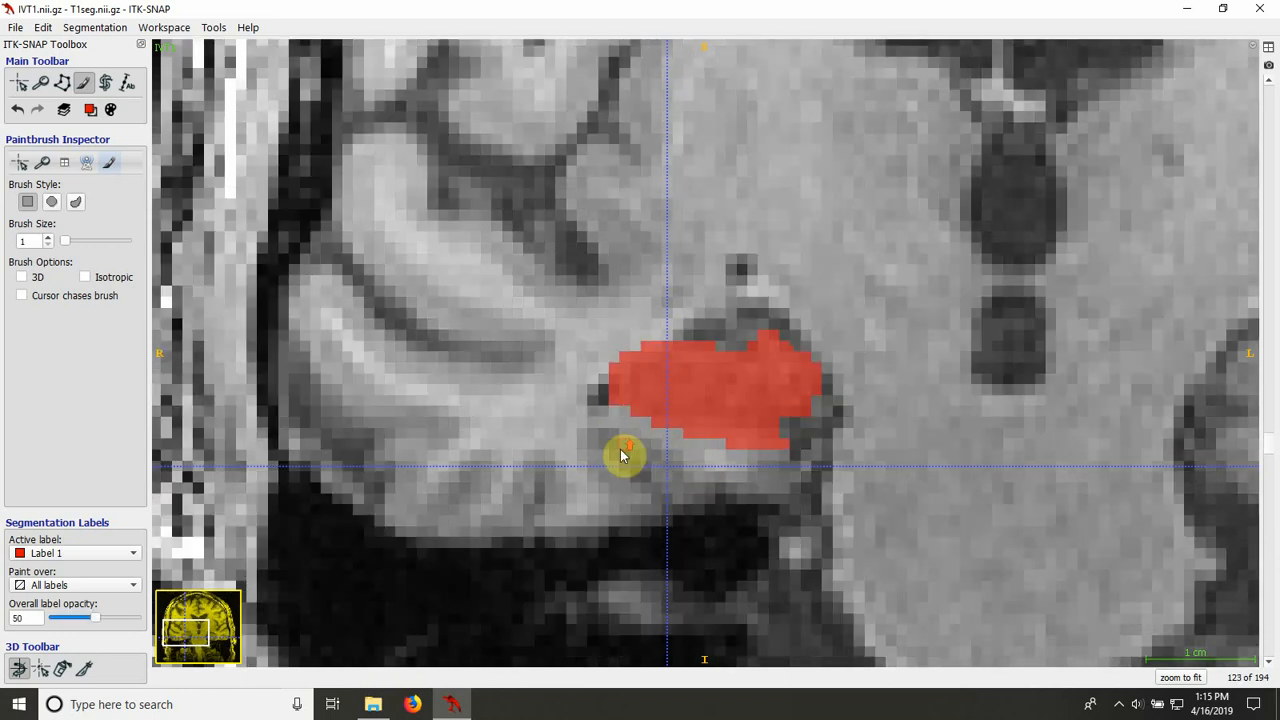
pyautogui.press('s')
pyautogui.press('s')
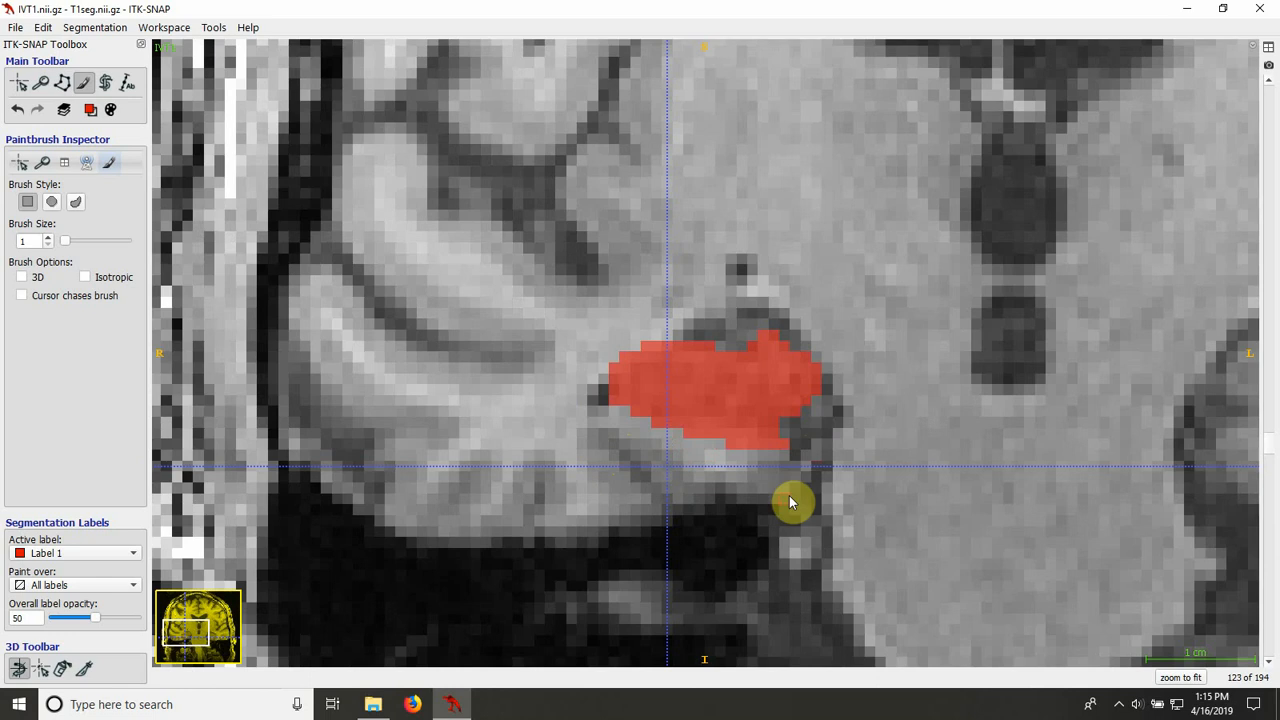
# Step: Check the fill on coronal slices 122 through 119 against the bare image, including its lateral edge
pyautogui.press('s')
pyautogui.press('s')
pyautogui.scroll(-1, 789, 495)
pyautogui.press('s')
pyautogui.press('s')
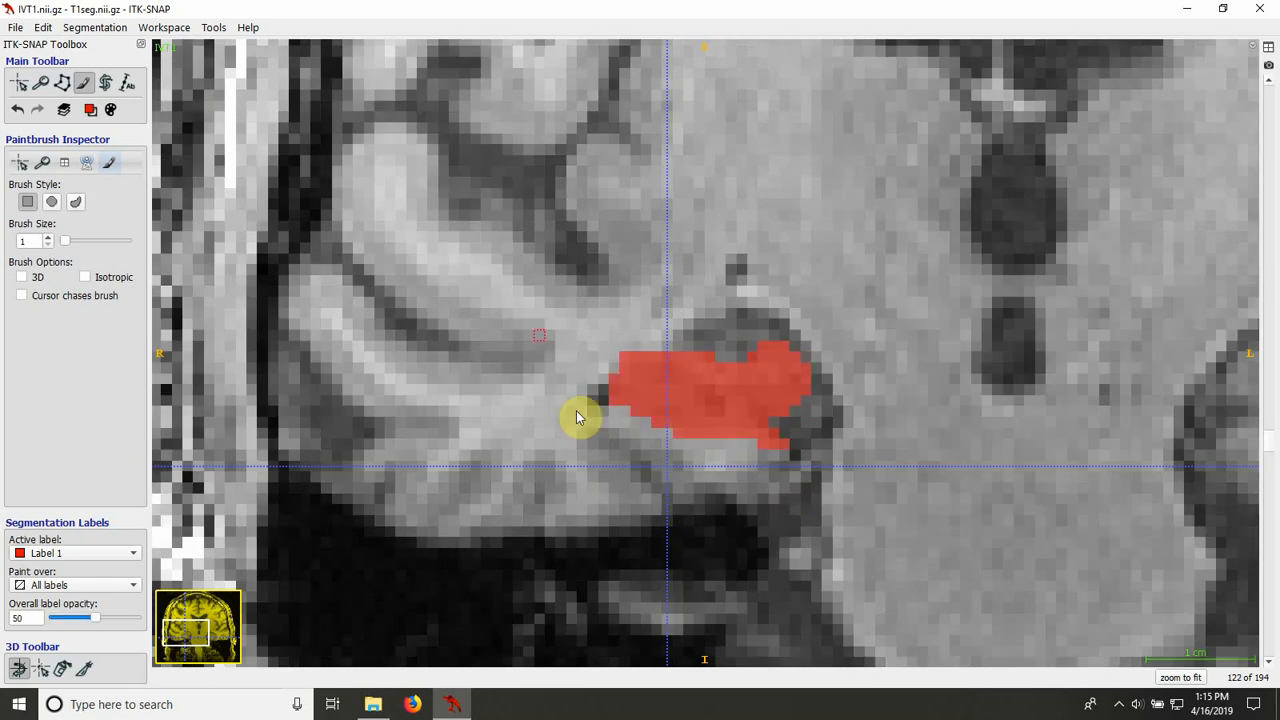
pyautogui.scroll(-1, 598, 443)
pyautogui.press('s')
pyautogui.press('s')
pyautogui.scroll(-1, 597, 440)
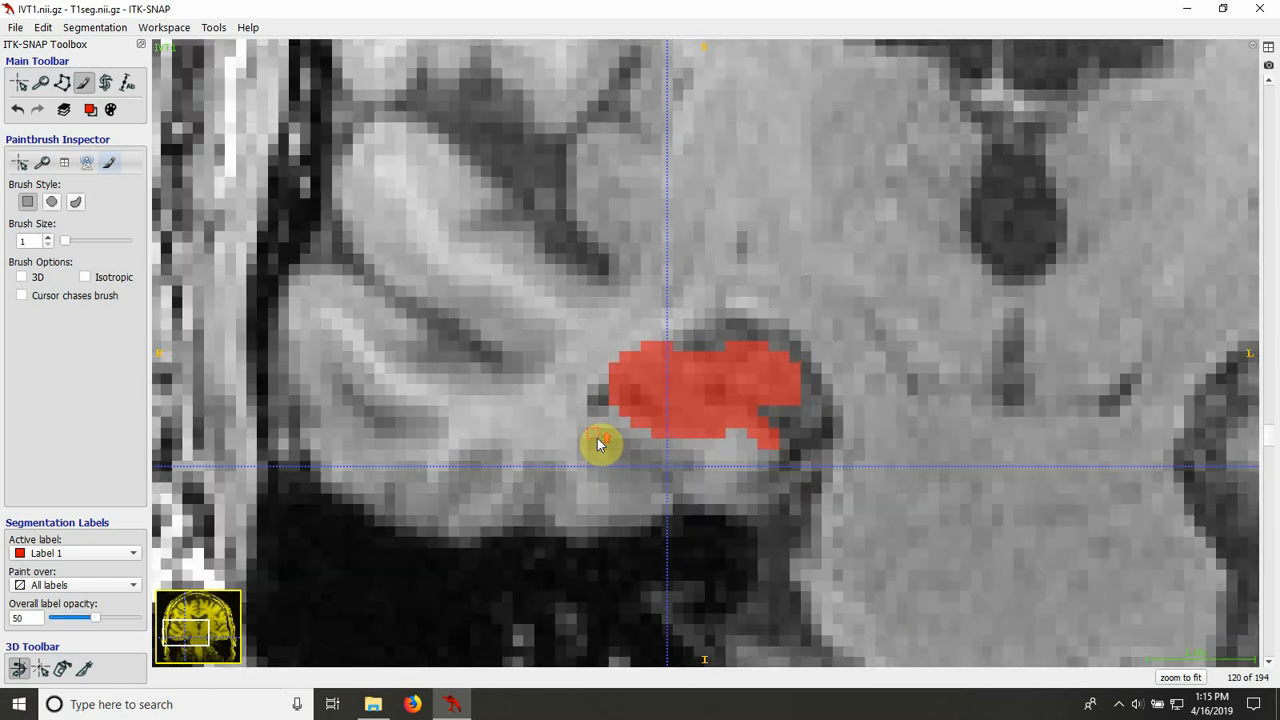
pyautogui.scroll(-1, 597, 440)
pyautogui.press('s')
pyautogui.press('s')
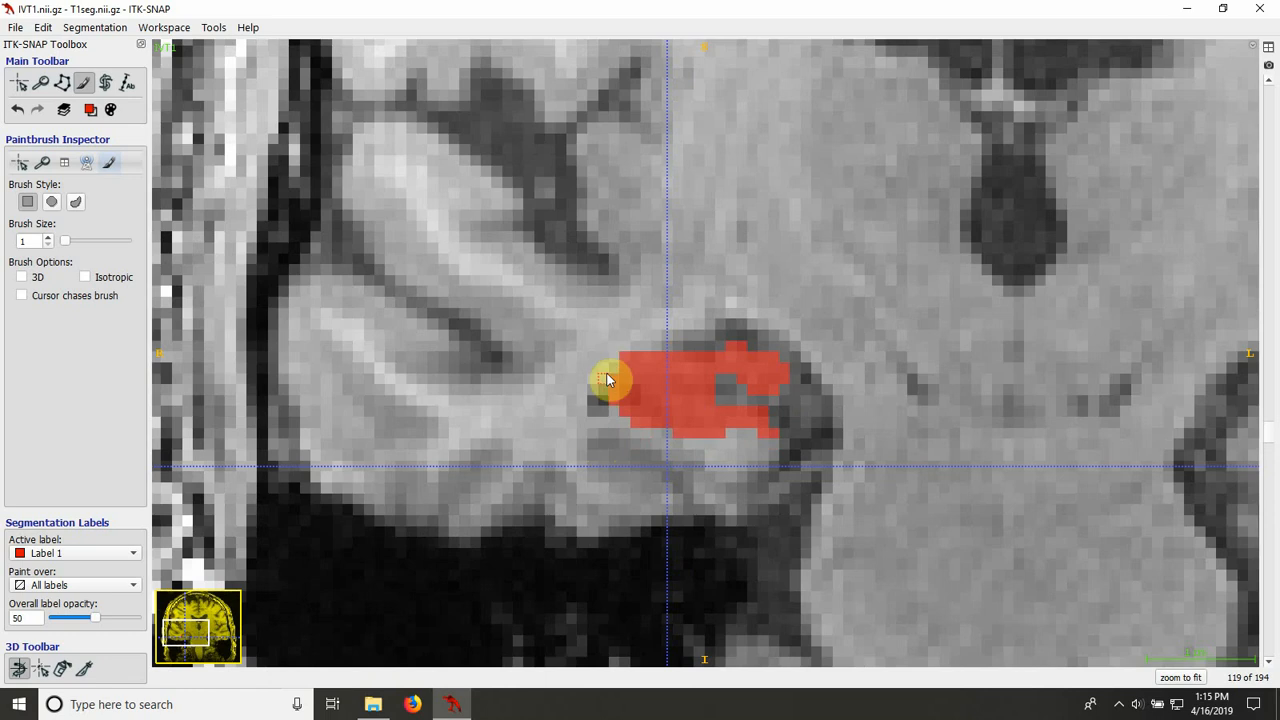
# Step: Inspect the medial end of the fill on coronal slices 118 and 117 with the overlay shown and hidden
pyautogui.scroll(-1, 617, 463)
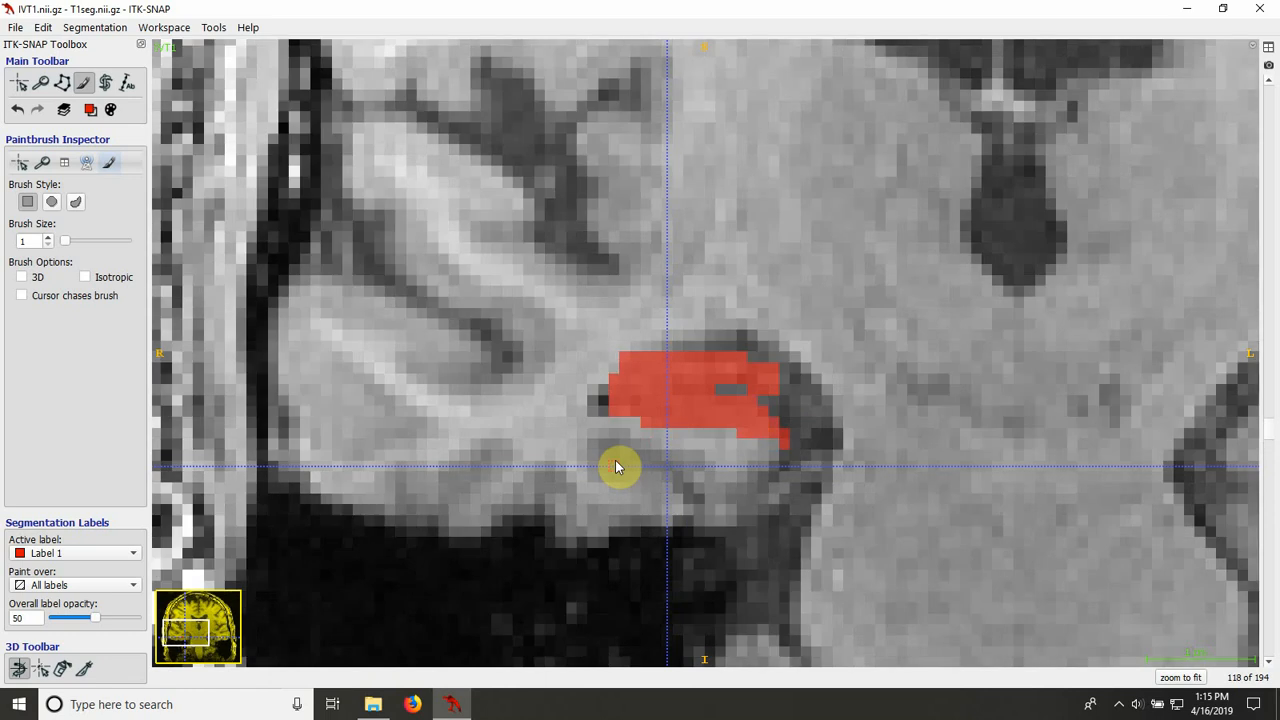
pyautogui.press('s')
pyautogui.press('s')
pyautogui.press('s')
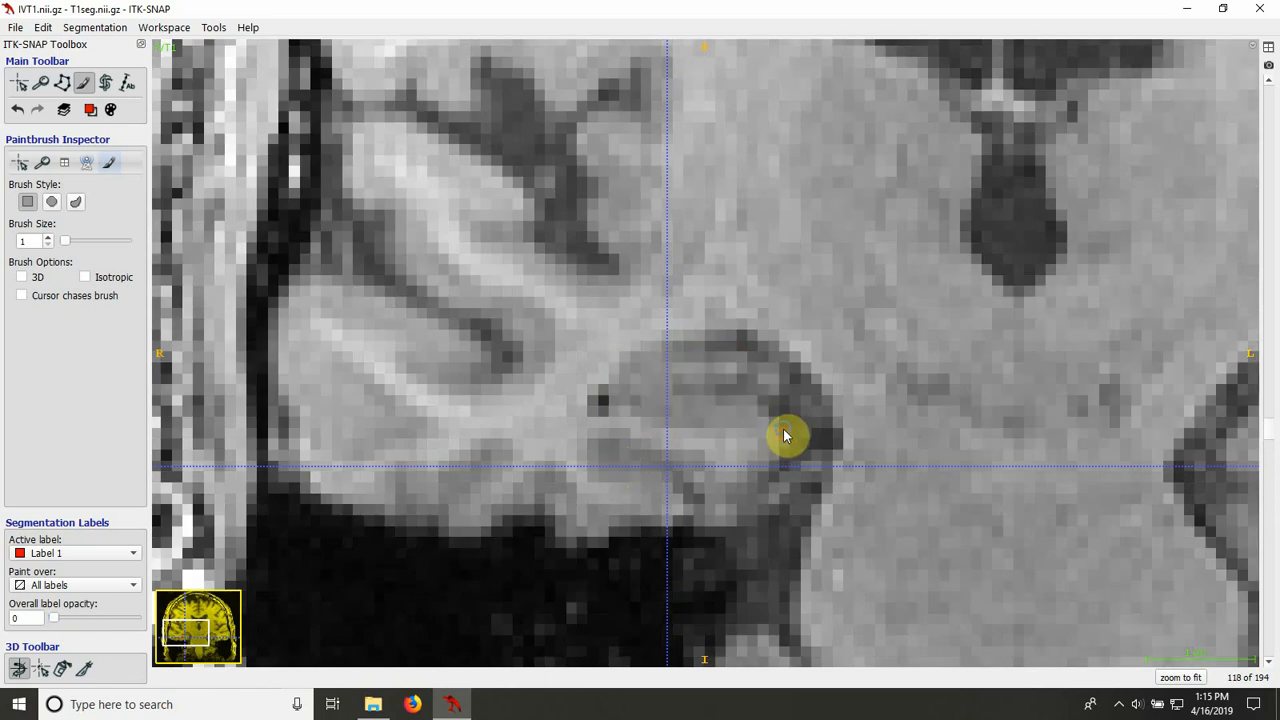
pyautogui.press('s')
pyautogui.press('s')
pyautogui.press('s')
pyautogui.scroll(-1, 844, 435)
pyautogui.press('s')
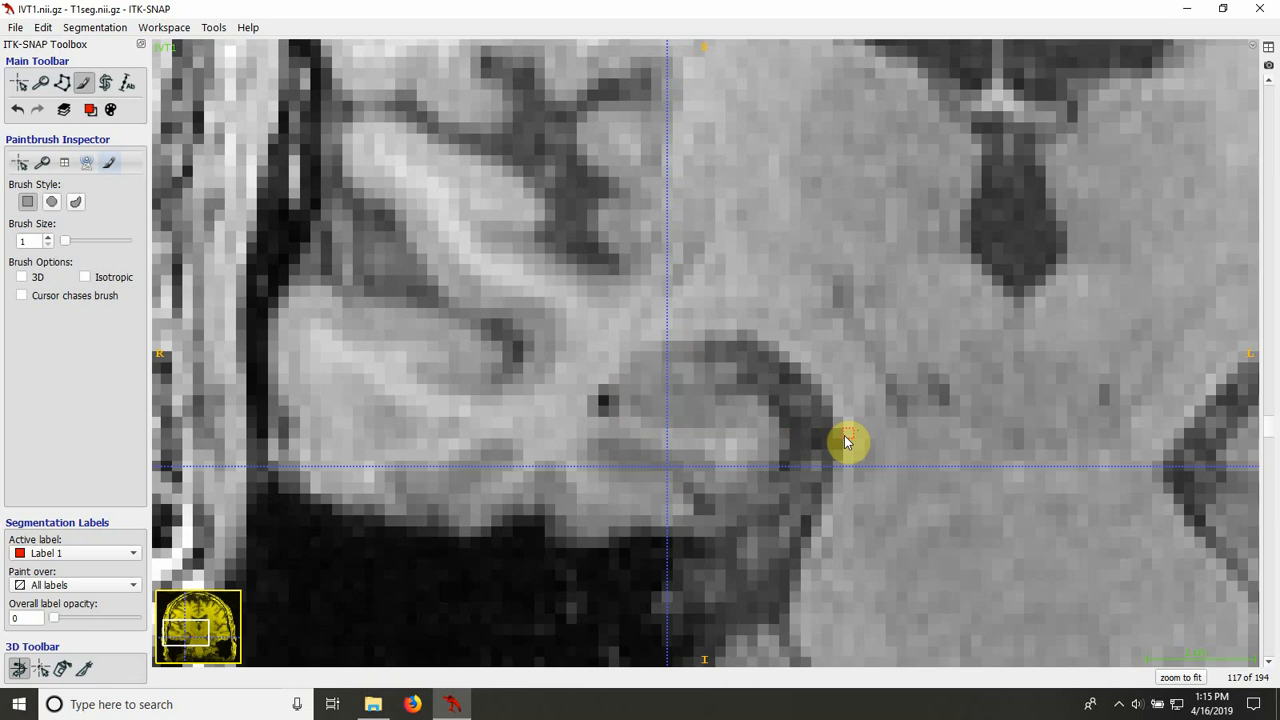
pyautogui.press('s')
# Step: Browse back to coronal slice 115 and compare the fill's medial tip with the bare image
pyautogui.scroll(-2, 844, 435)
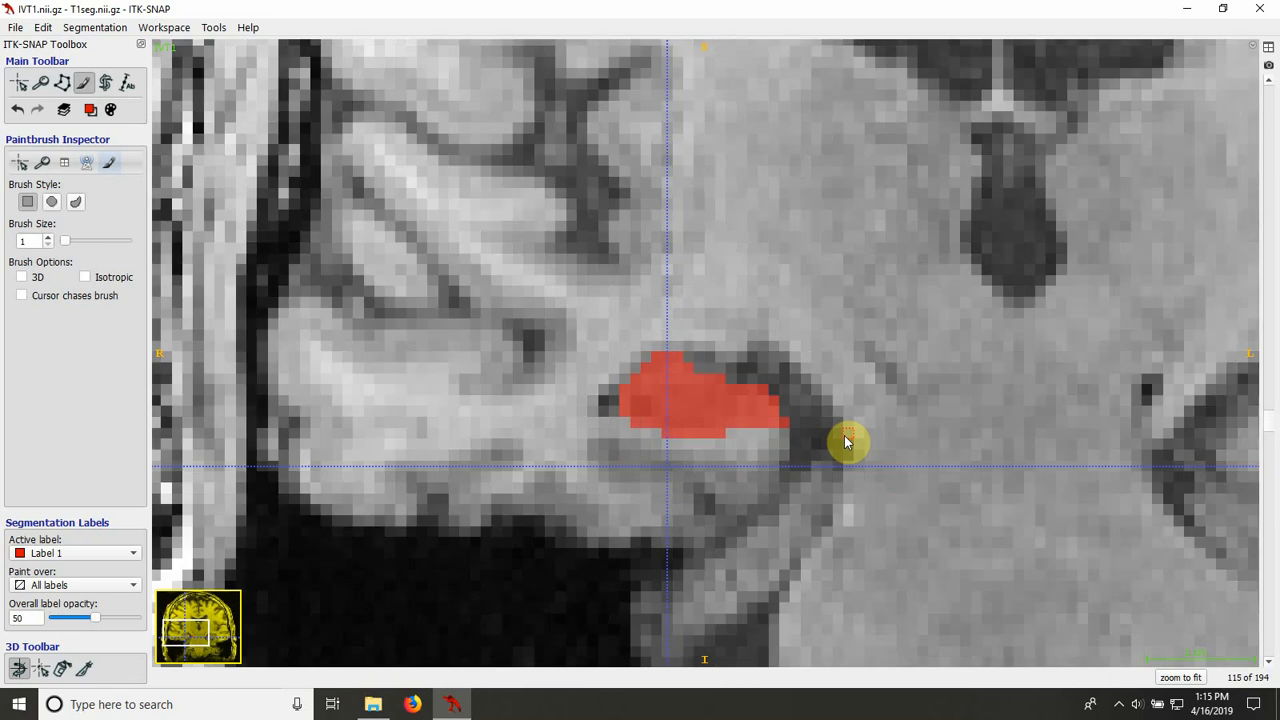
pyautogui.scroll(-1, 845, 442)
pyautogui.scroll(1, 845, 442)
pyautogui.press('s')
pyautogui.press('s')
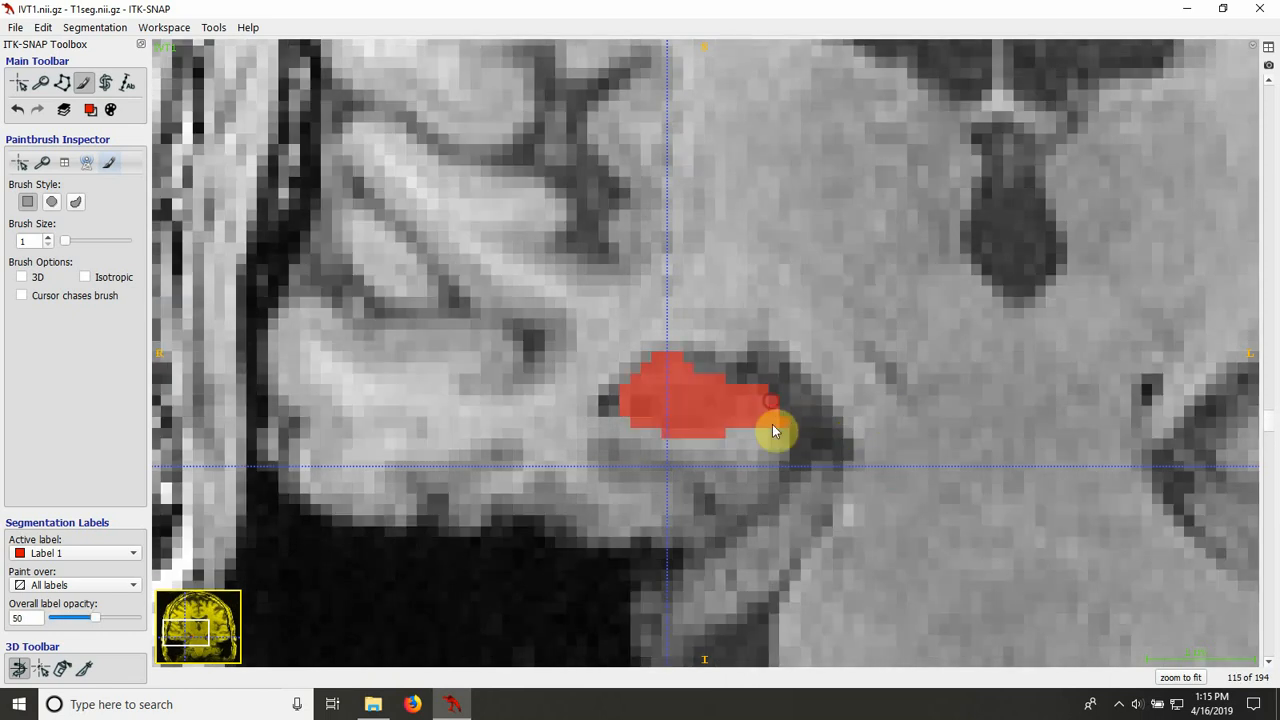
# Step: Review the posterior part of the fill through the coronal slices down to slice 97, and return to slice 110
pyautogui.scroll(-1, 775, 461)
pyautogui.scroll(-1, 775, 461)
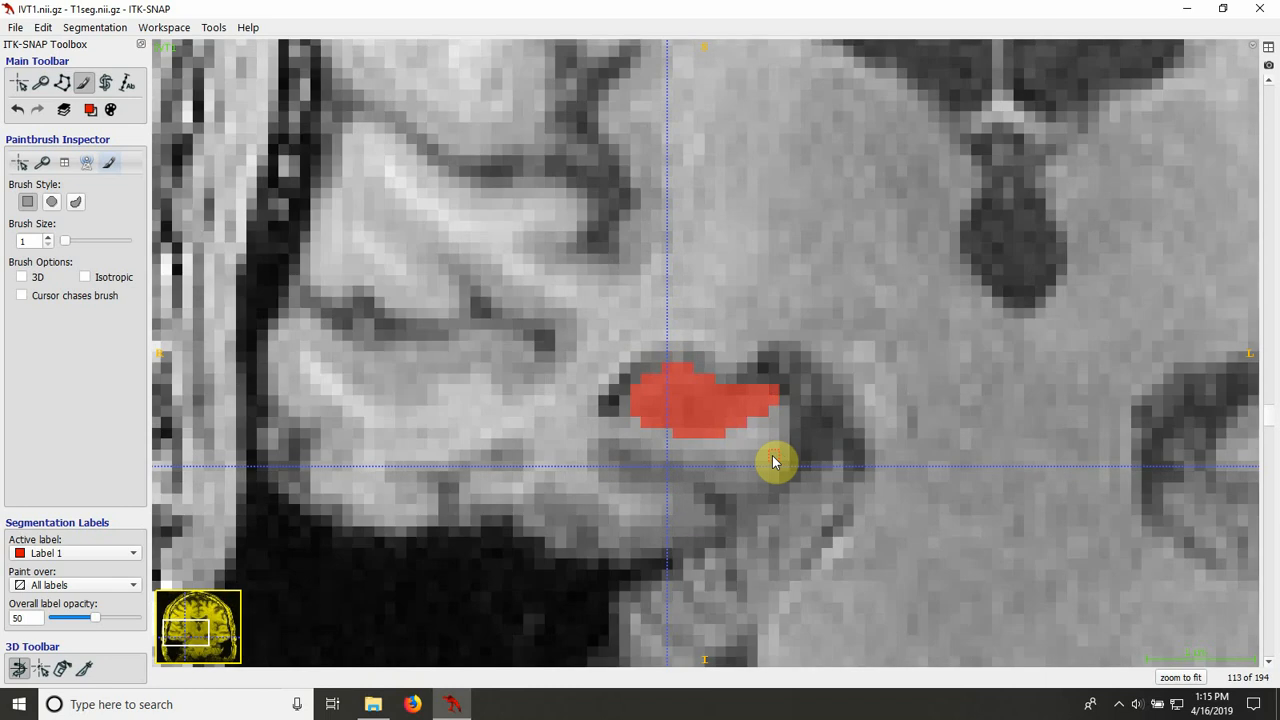
pyautogui.scroll(-1, 775, 461)
pyautogui.scroll(-3, 775, 461)
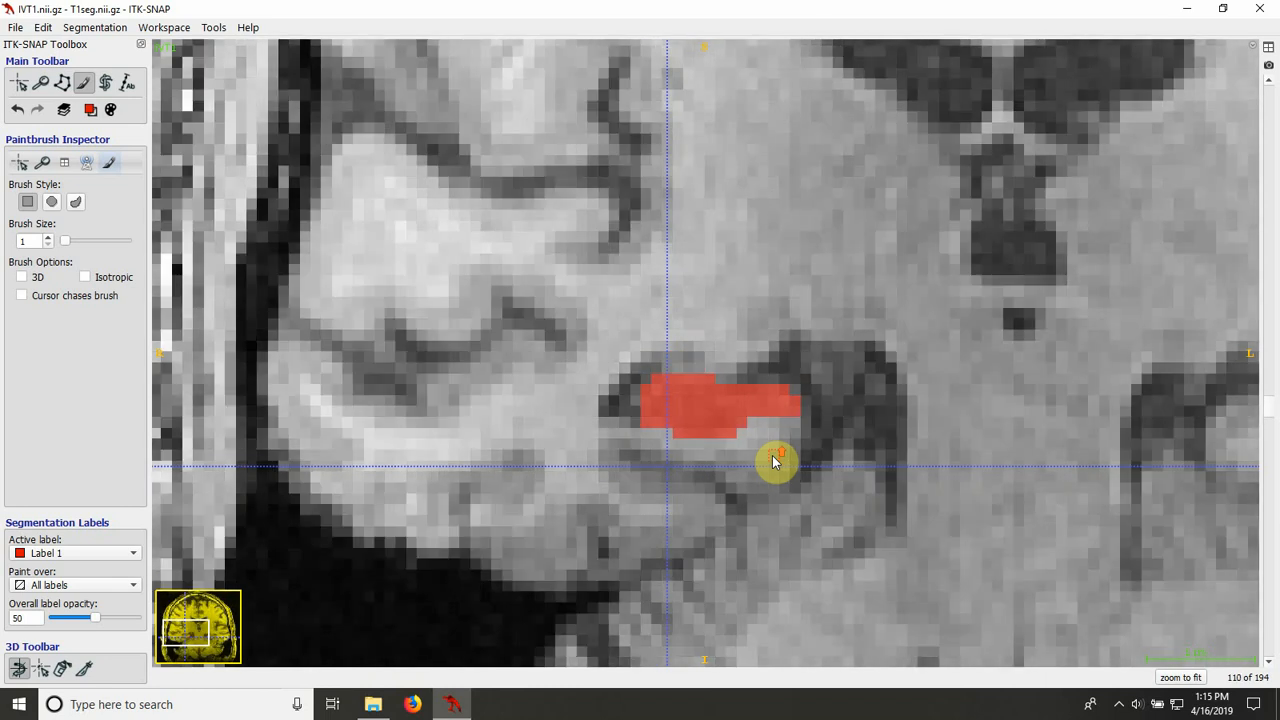
pyautogui.scroll(-3, 775, 461)
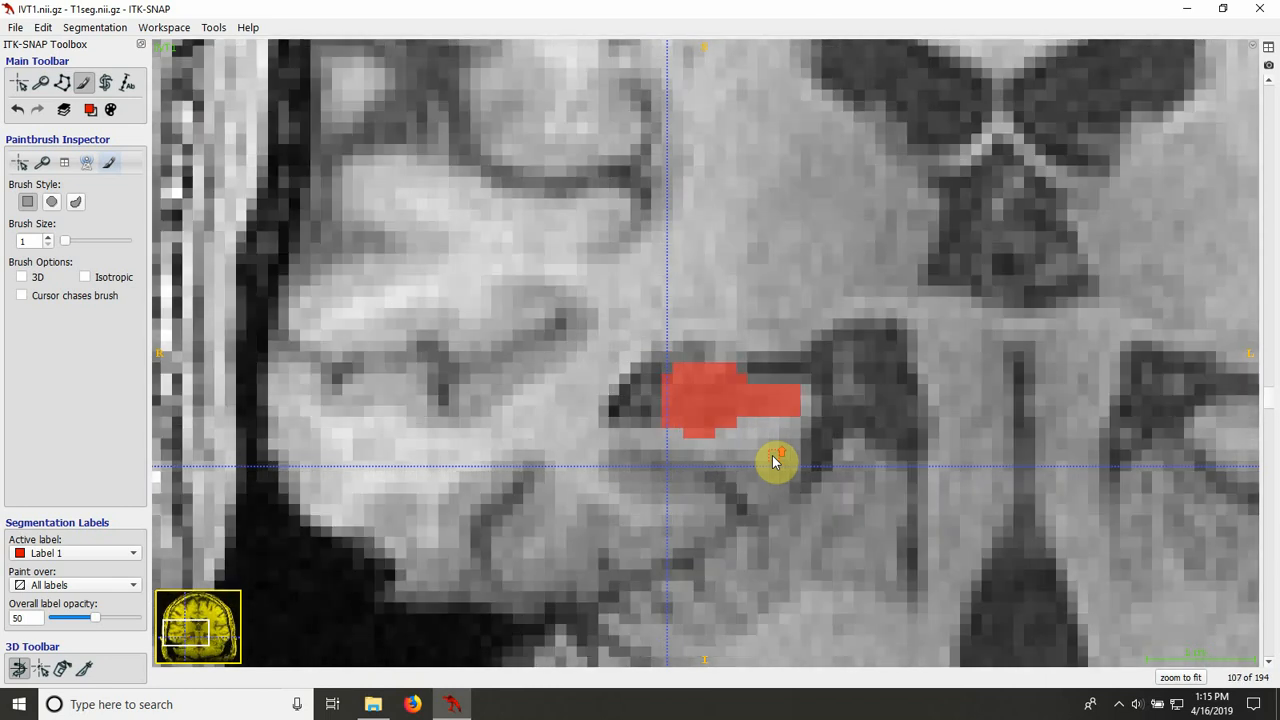
pyautogui.scroll(-4, 775, 461)
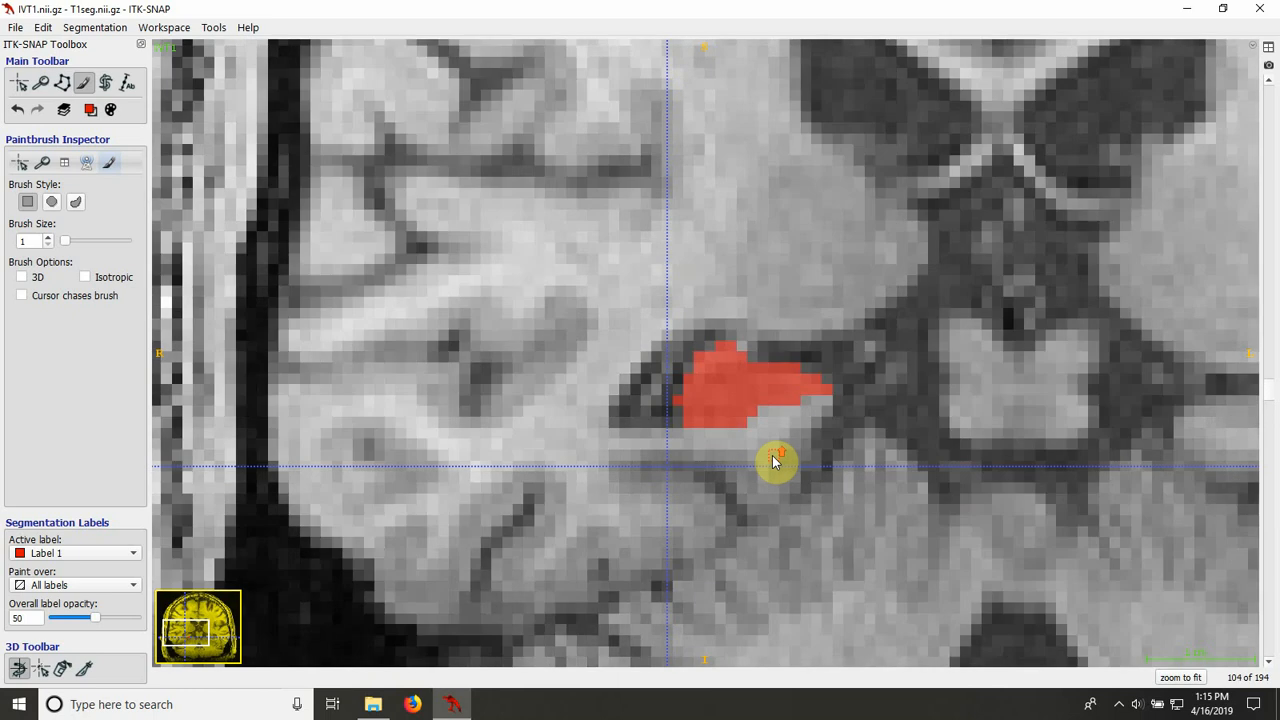
pyautogui.scroll(-1, 775, 461)
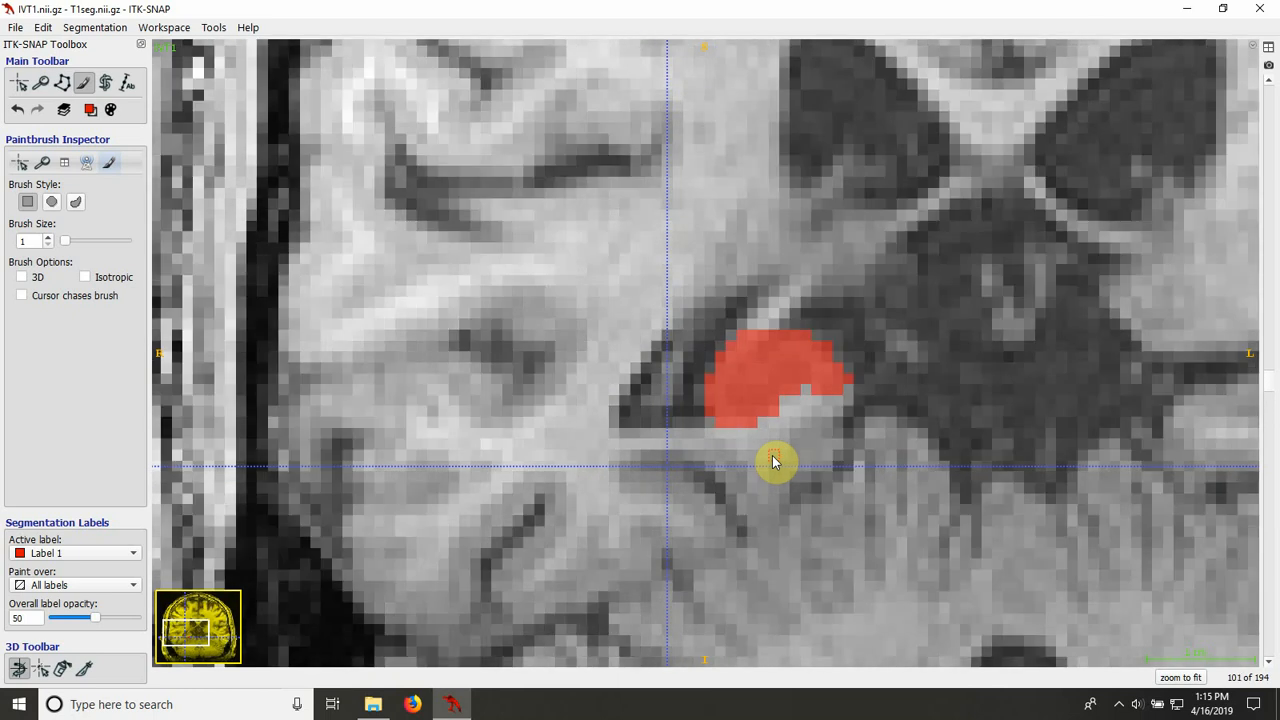
pyautogui.scroll(-4, 775, 461)
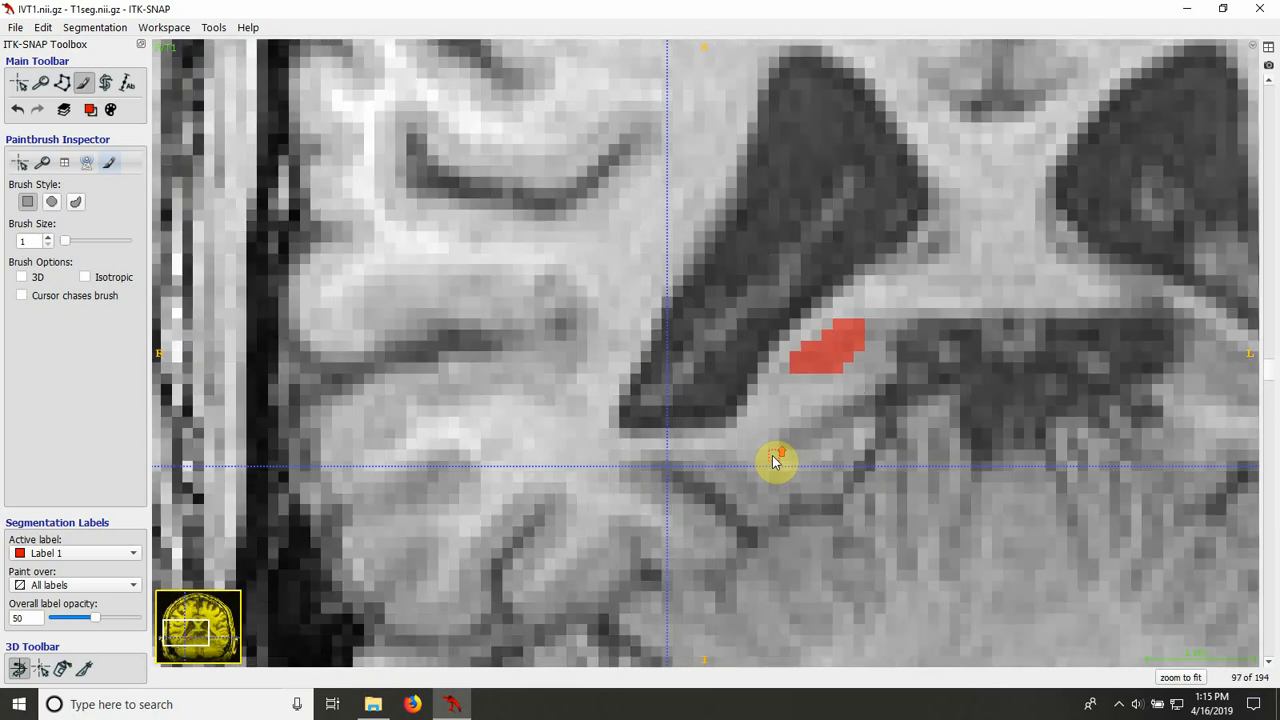
pyautogui.scroll(13, 775, 461)
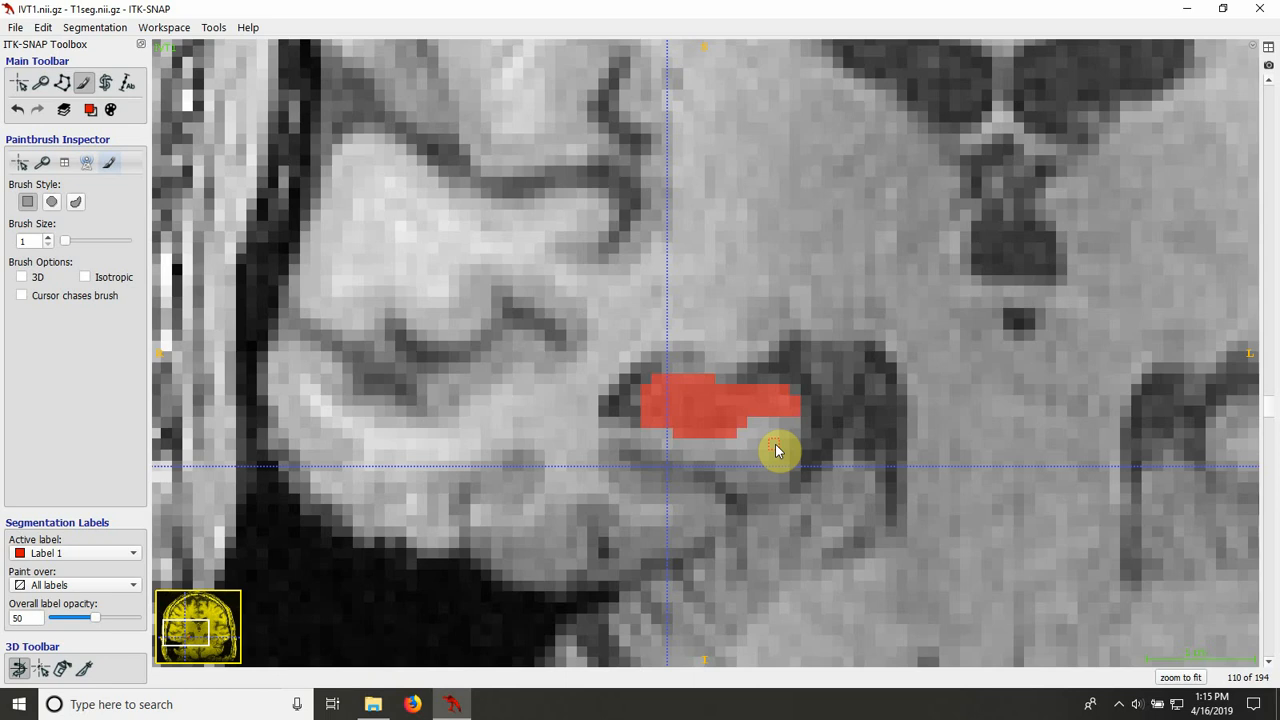
# Step: Restore the four-view layout with the 3D view and maximize the window
pyautogui.click(1268, 47)
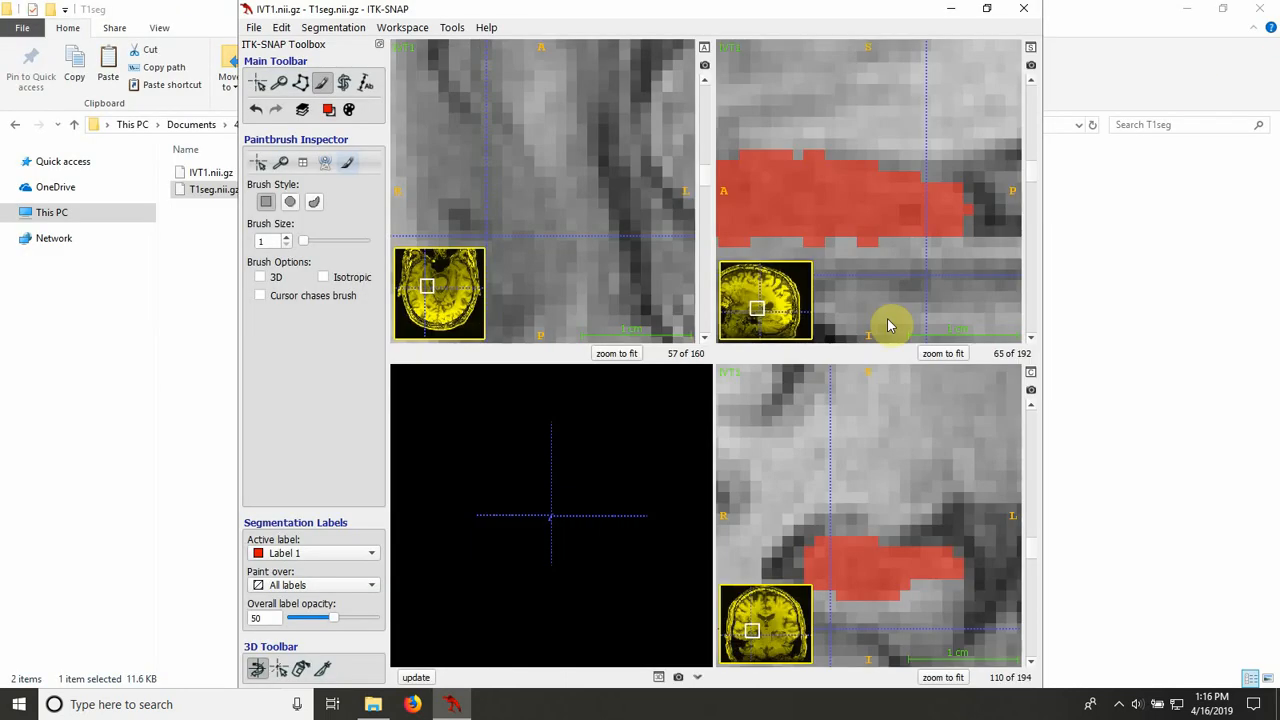
pyautogui.click(987, 9)
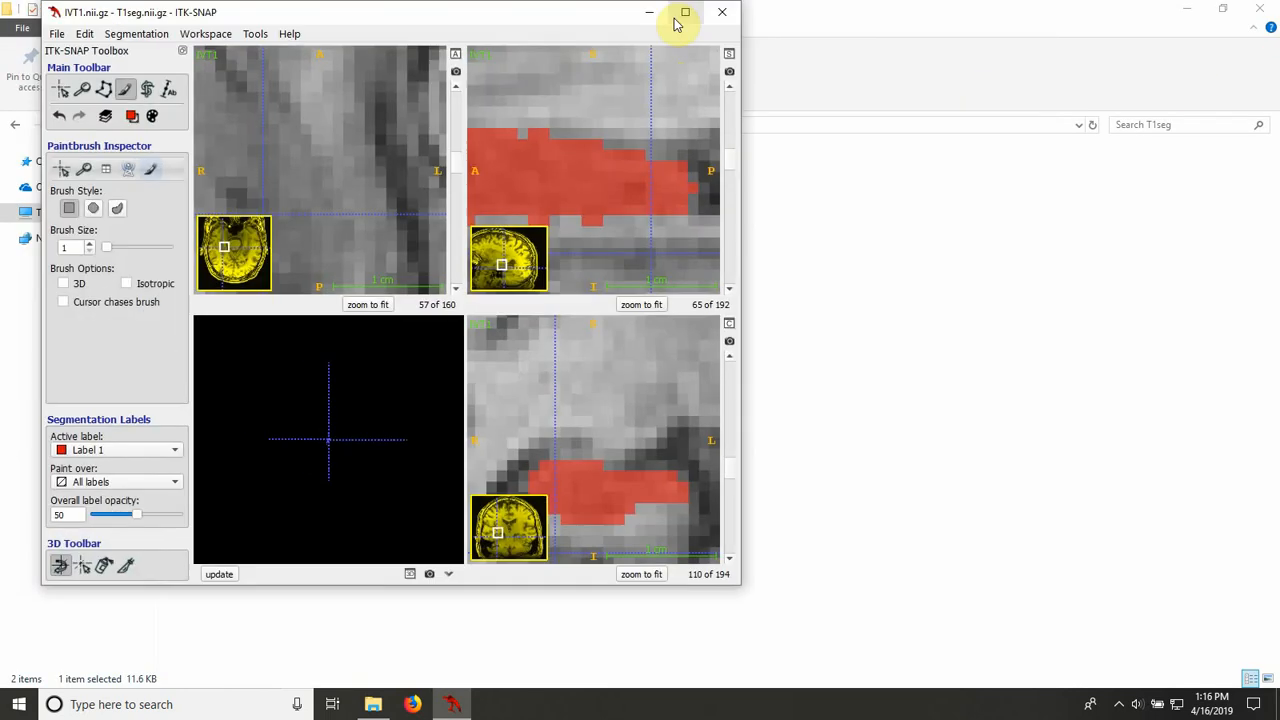
pyautogui.click(684, 13)
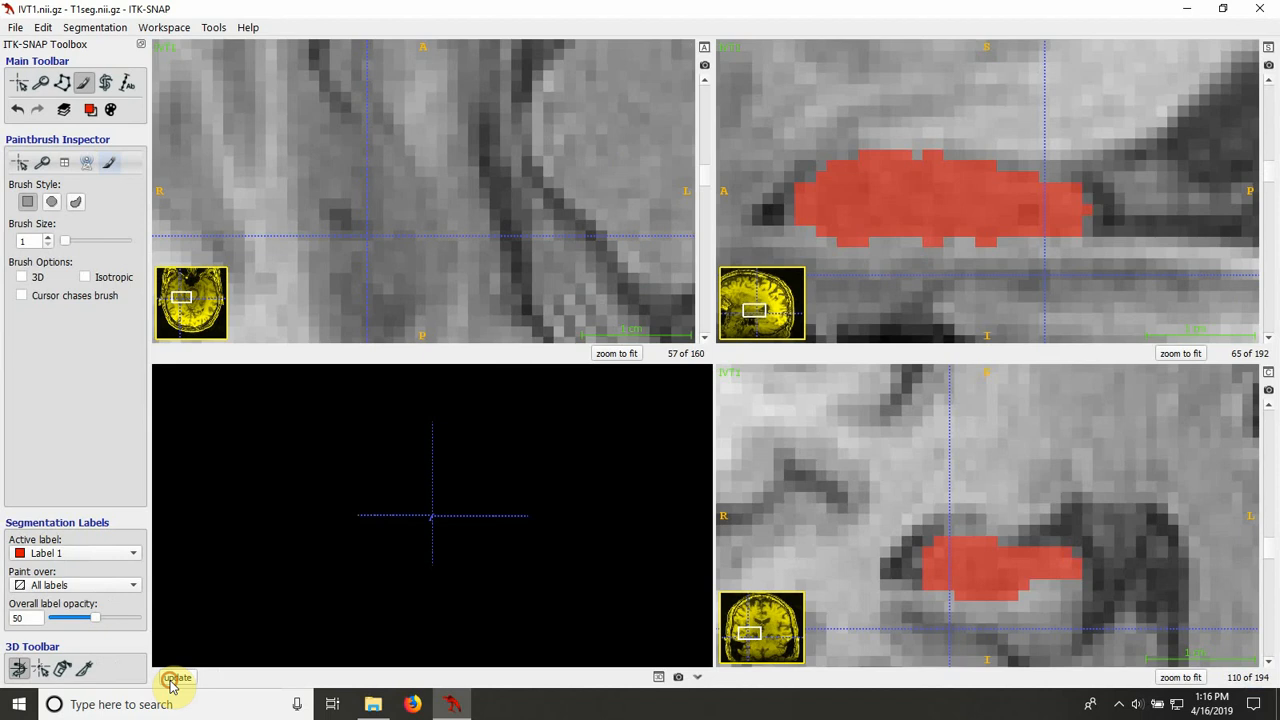